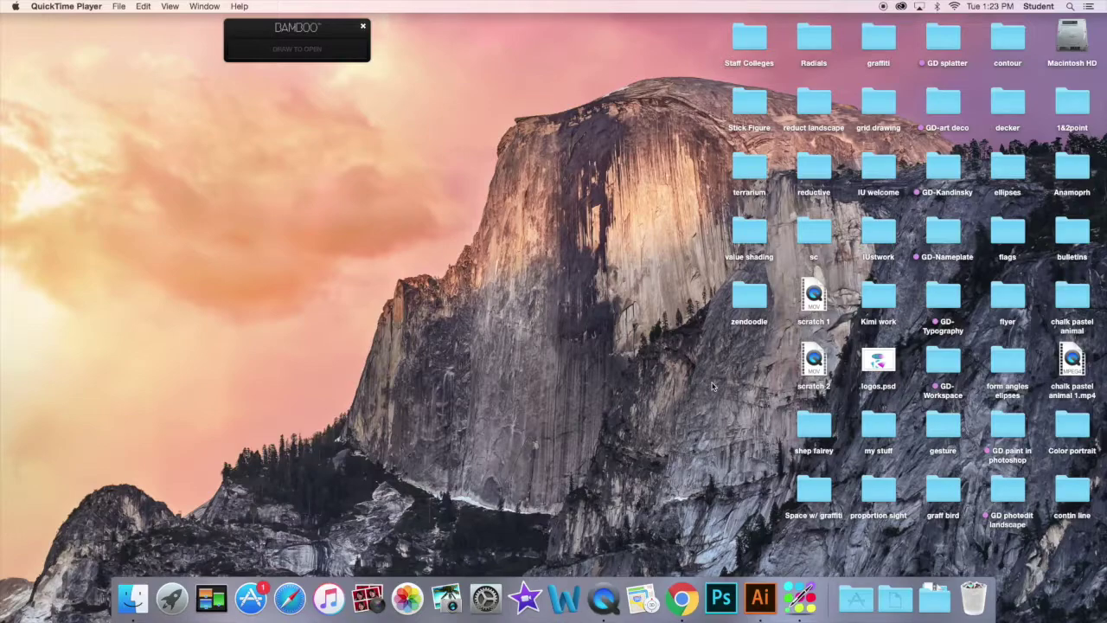
Switch to Illustrator and create a portrait 1296 x 1728 pt document from the Art & Illustration Poster preset.
{"action": "left_click", "coordinate": [761, 596]}
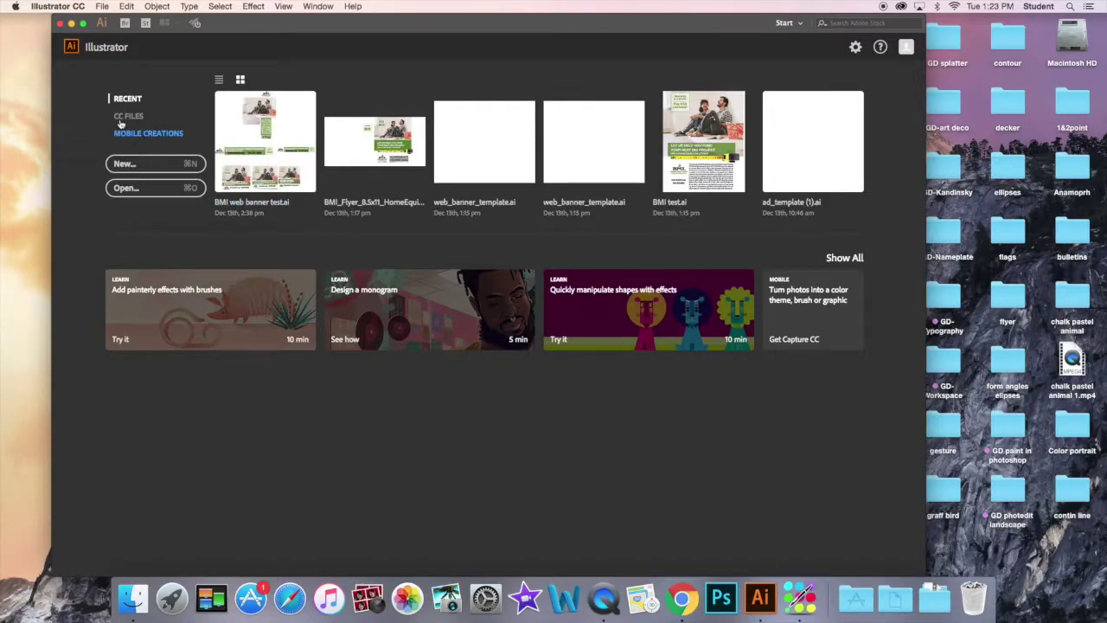
{"action": "left_click", "coordinate": [136, 167]}
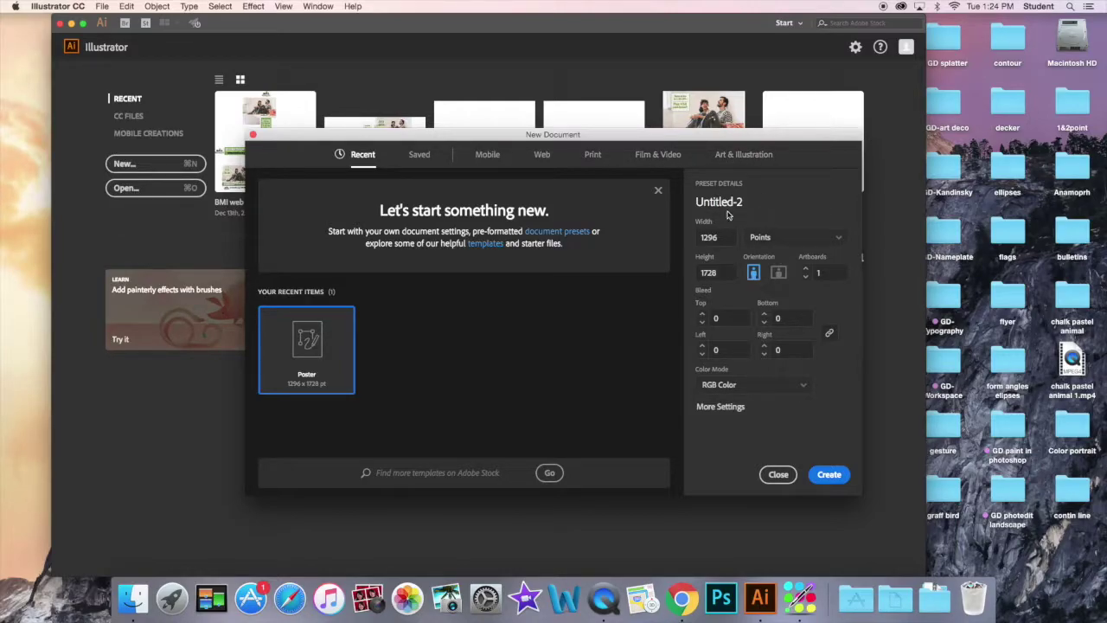
{"action": "left_click", "coordinate": [740, 154]}
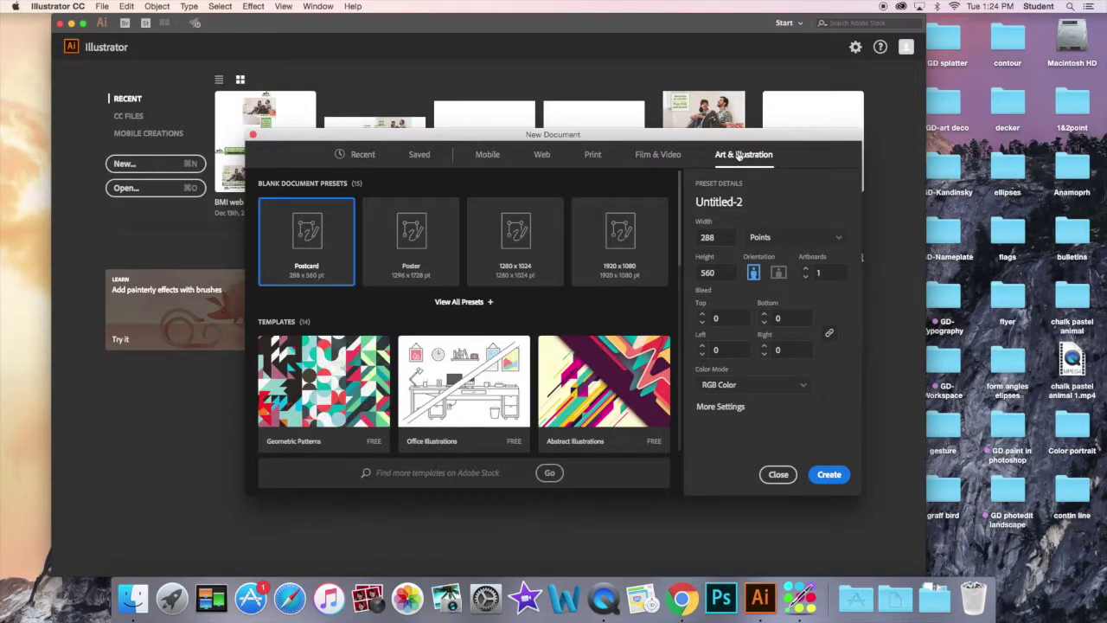
{"action": "left_click", "coordinate": [413, 245]}
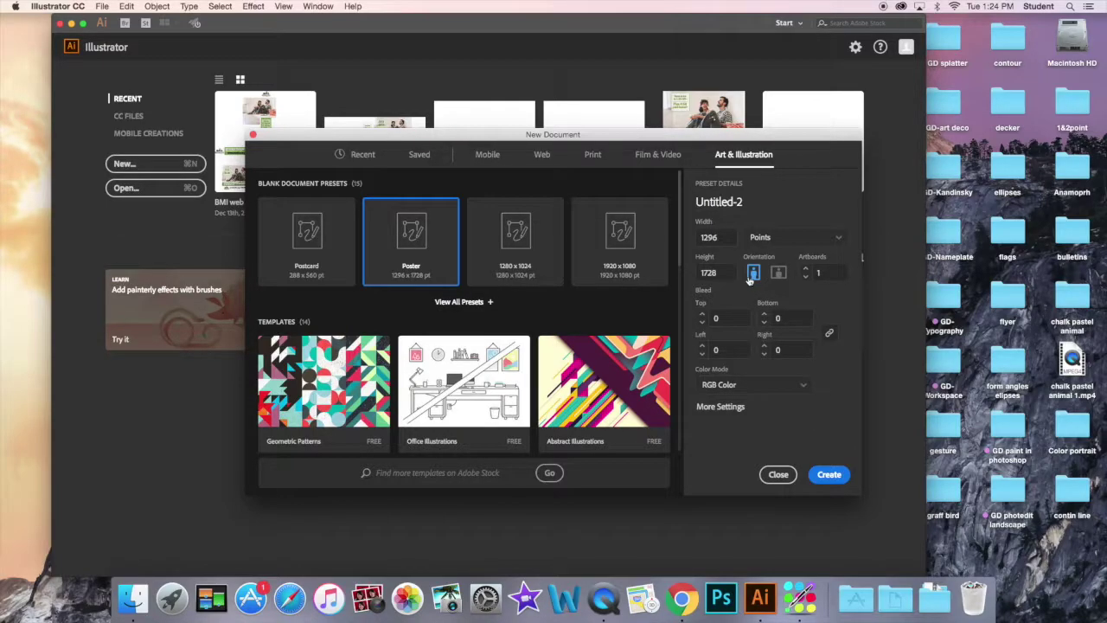
{"action": "left_click", "coordinate": [826, 478]}
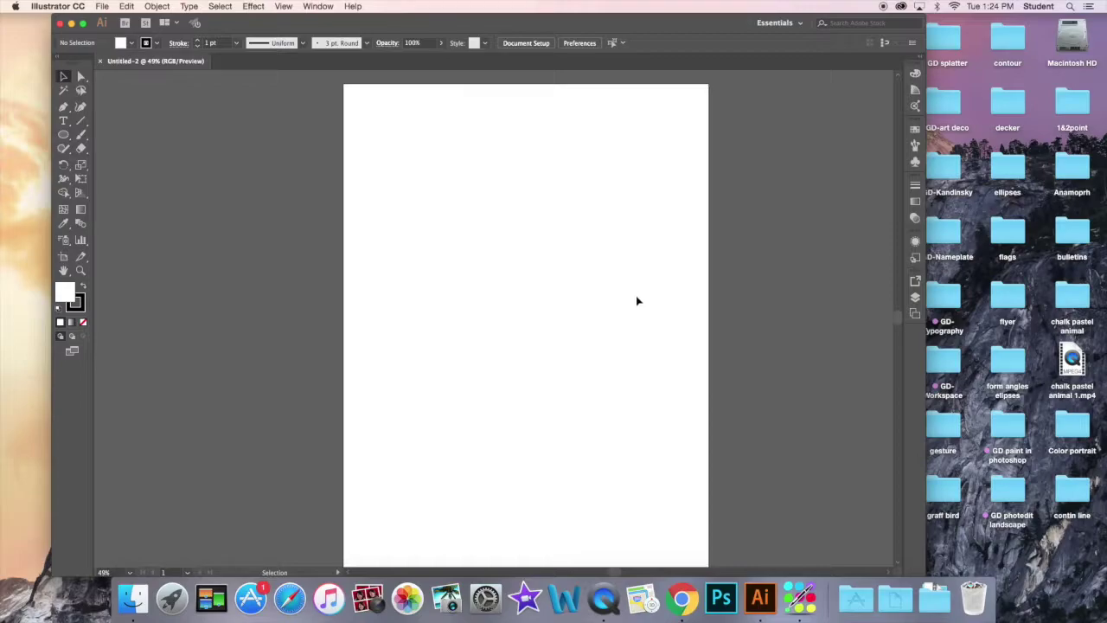
Examine the artboard, the Paintbrush and shape tools, and the fill color choices without changing the color.
{"action": "scroll", "coordinate": [358, 199], "scroll_direction": "right", "scroll_amount": 1}
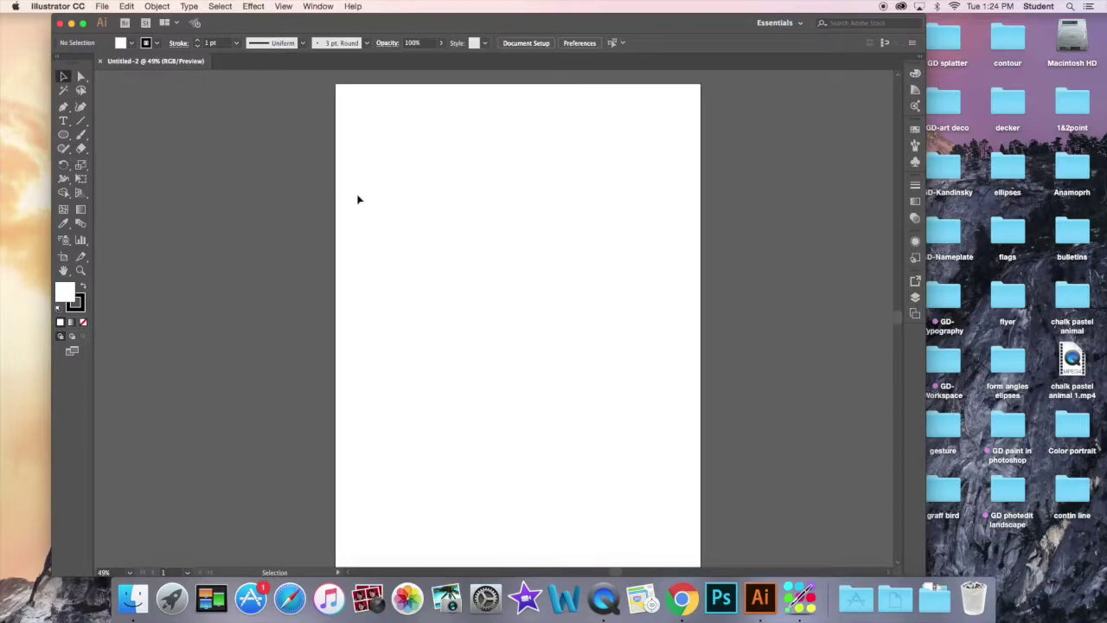
{"action": "scroll", "coordinate": [358, 200], "scroll_direction": "down", "scroll_amount": 1}
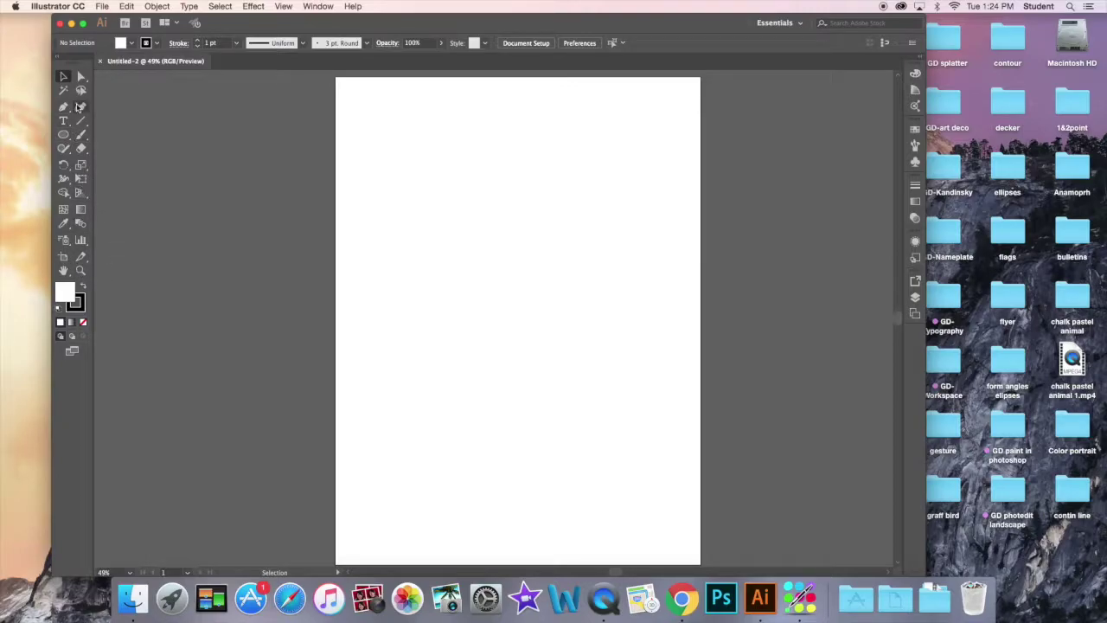
{"action": "left_click", "coordinate": [87, 138]}
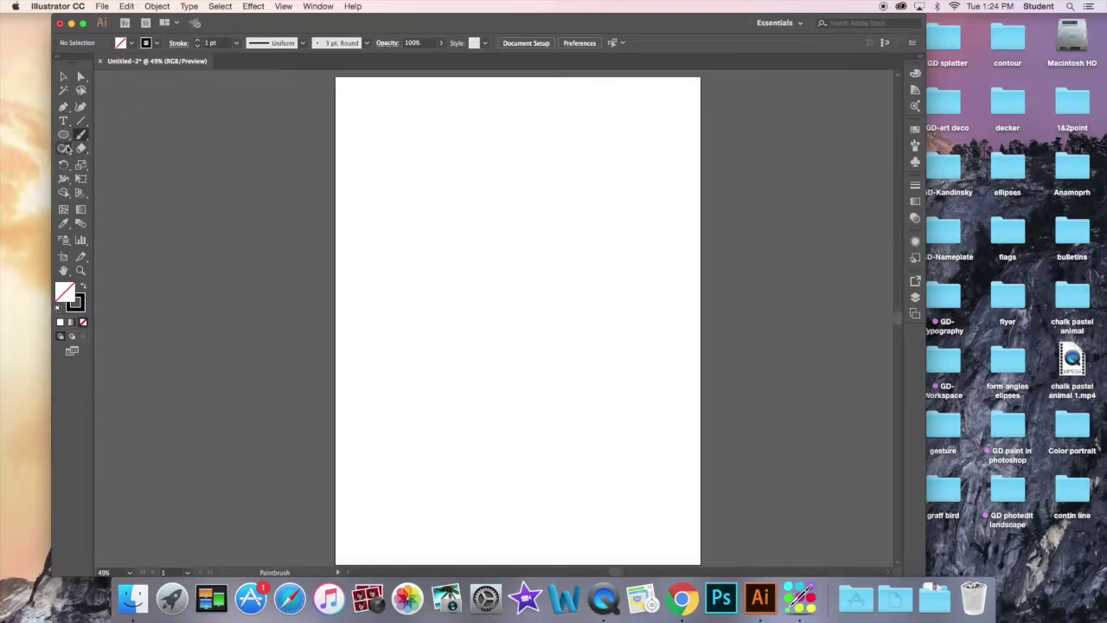
{"action": "left_click", "coordinate": [66, 138]}
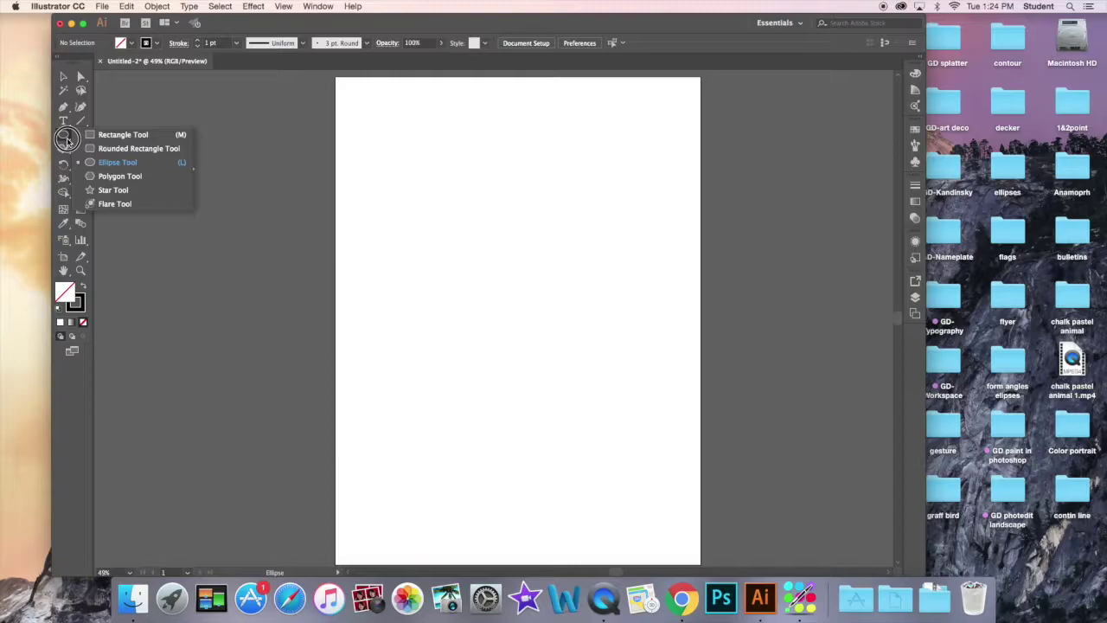
{"action": "left_click", "coordinate": [229, 130]}
{"action": "left_click", "coordinate": [453, 320]}
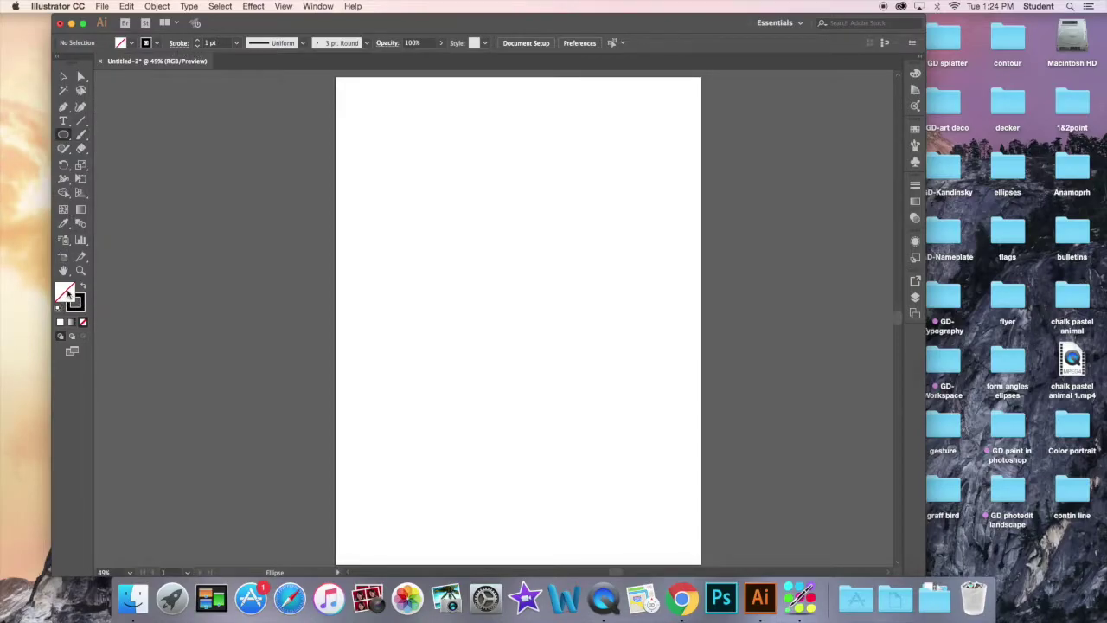
{"action": "double_click", "coordinate": [69, 294]}
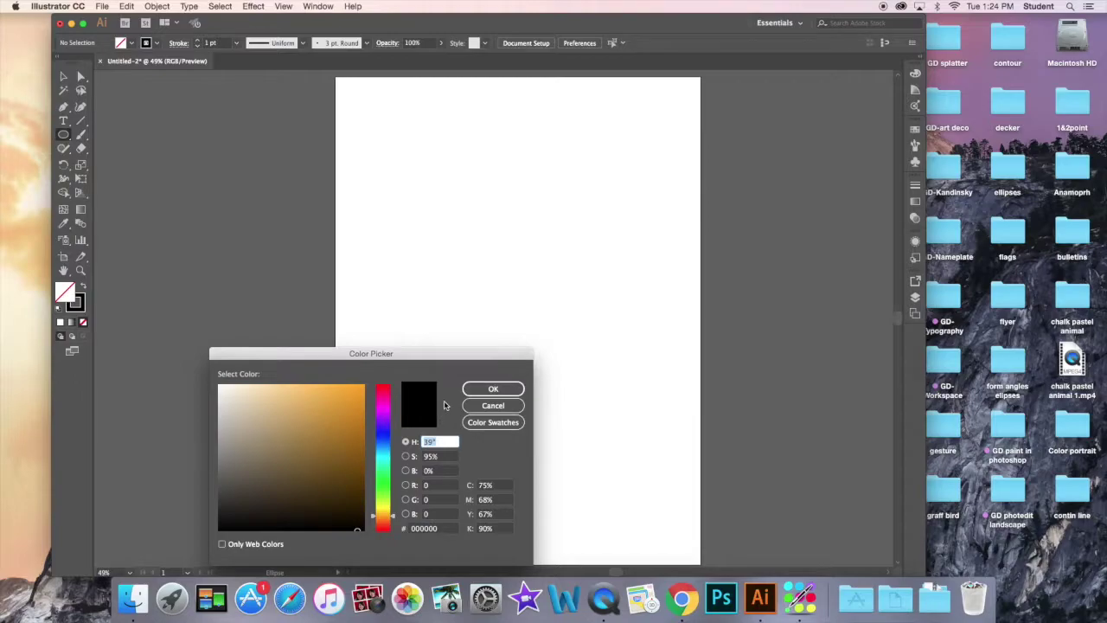
{"action": "left_click", "coordinate": [477, 407]}
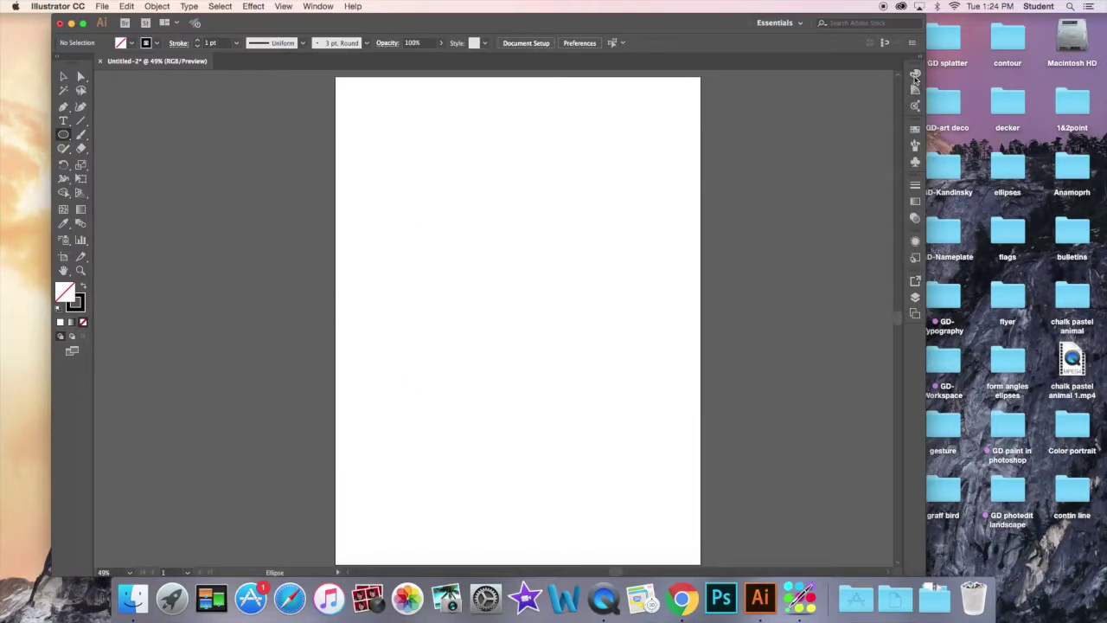
Examine the color, color guide, color theme, brush and layer options available for the document.
{"action": "left_click", "coordinate": [916, 76]}
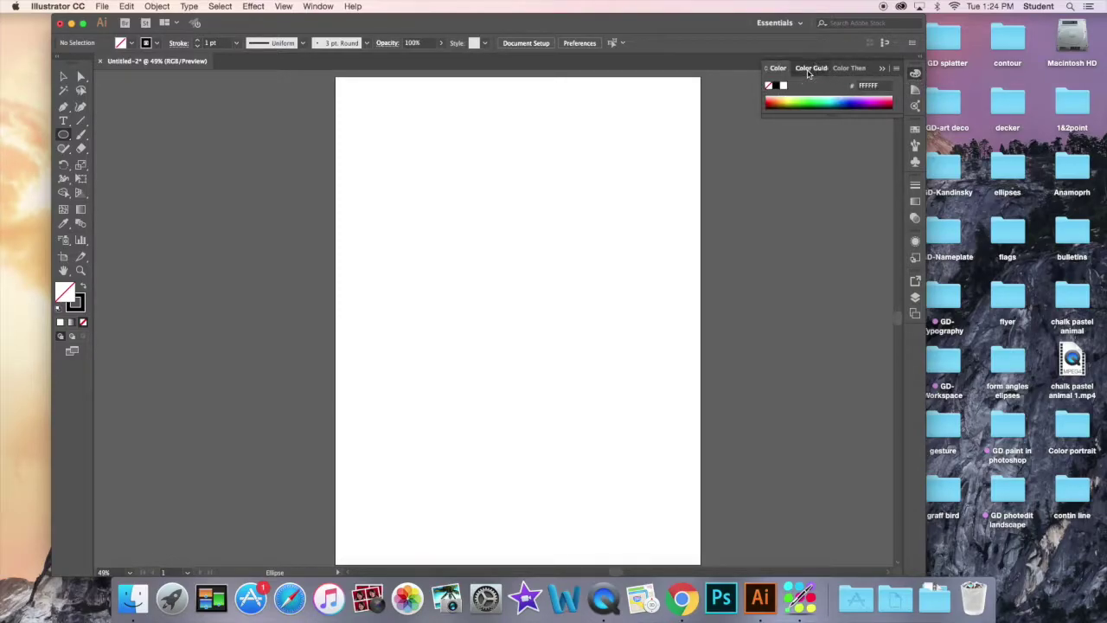
{"action": "left_click", "coordinate": [806, 75]}
{"action": "left_click", "coordinate": [845, 74]}
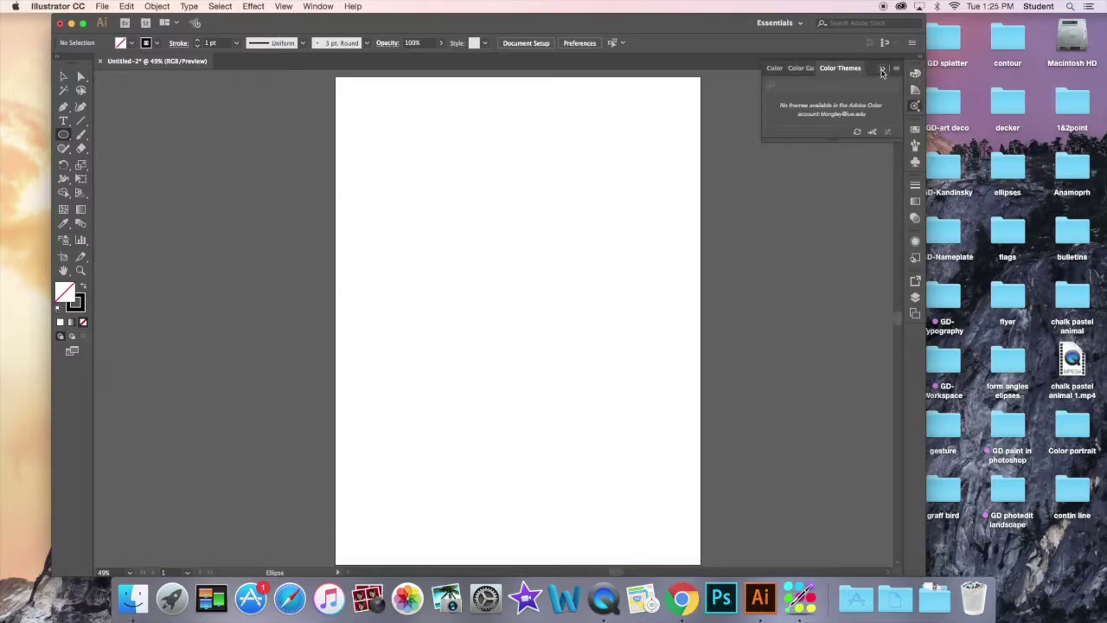
{"action": "left_click", "coordinate": [882, 70]}
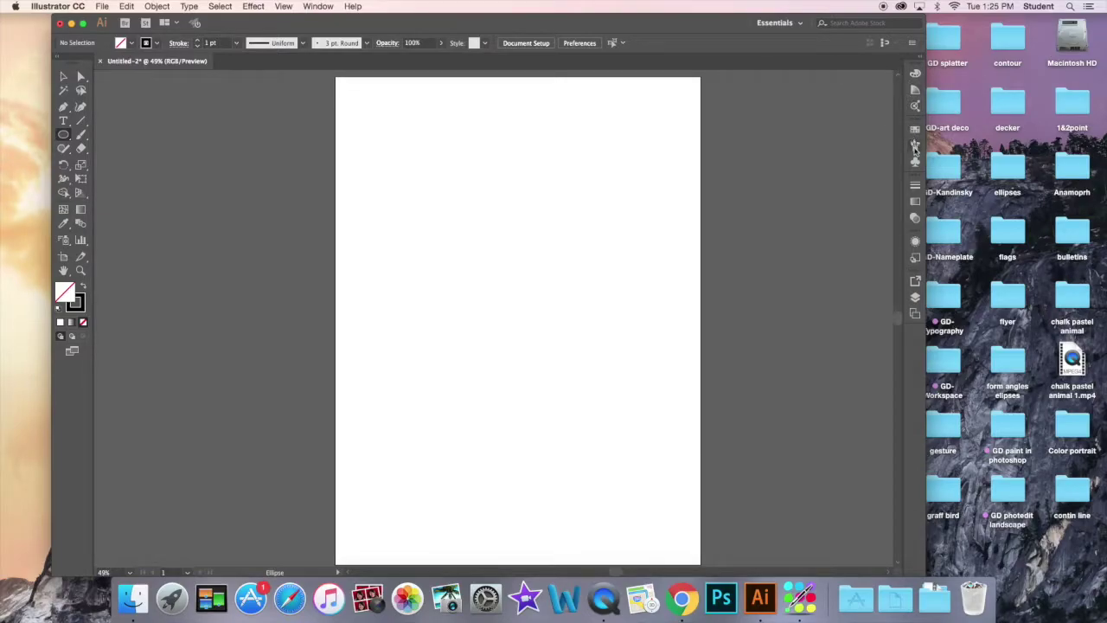
{"action": "left_click", "coordinate": [915, 145]}
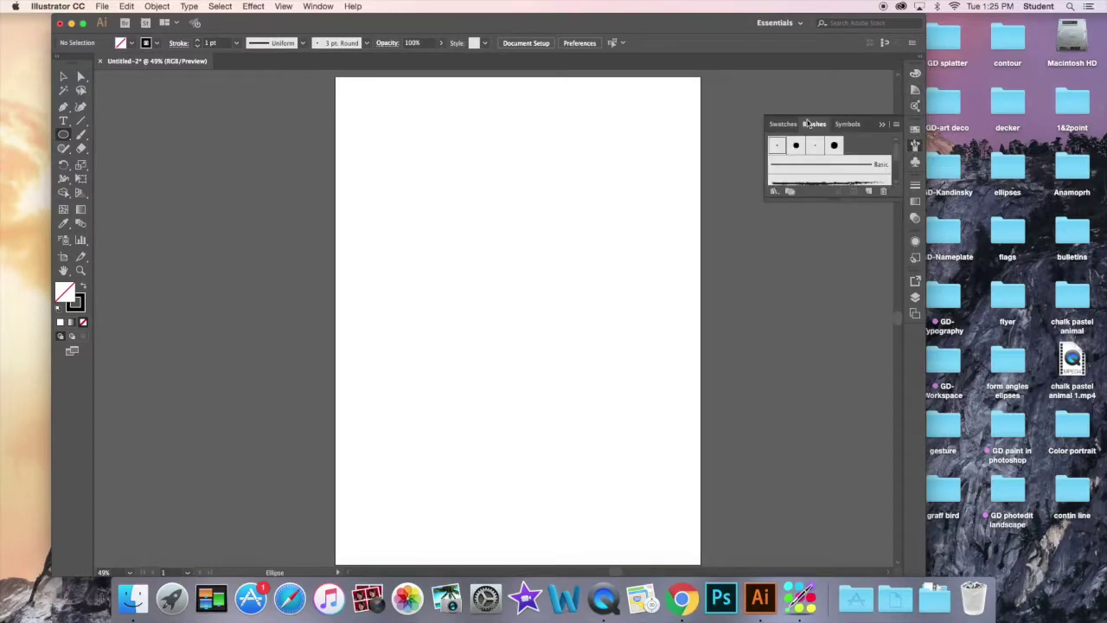
{"action": "left_click", "coordinate": [882, 126]}
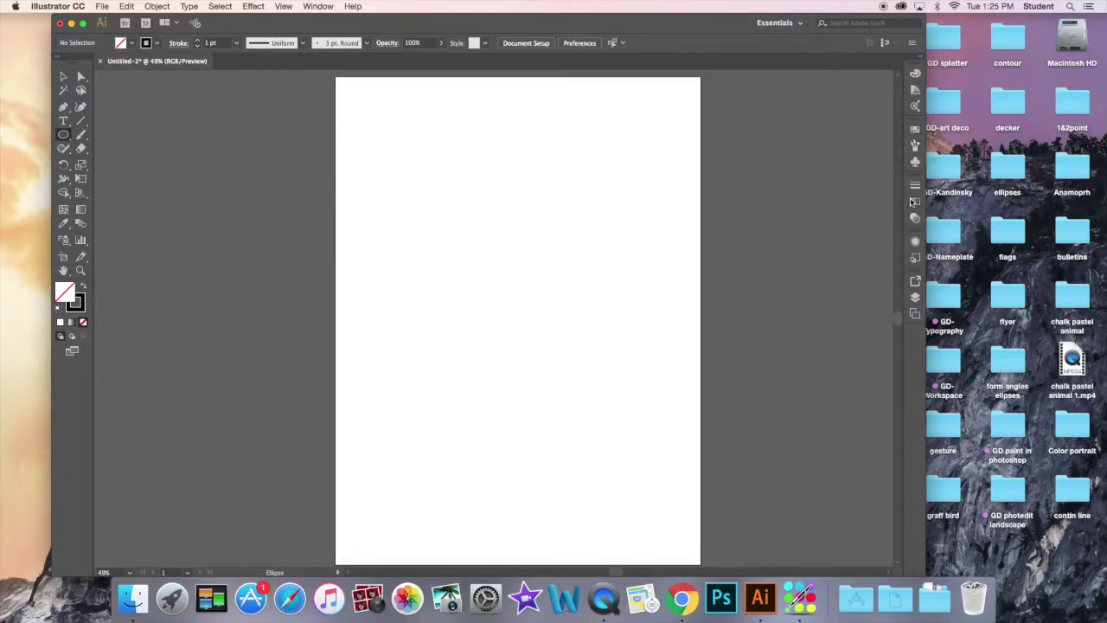
{"action": "left_click", "coordinate": [915, 298]}
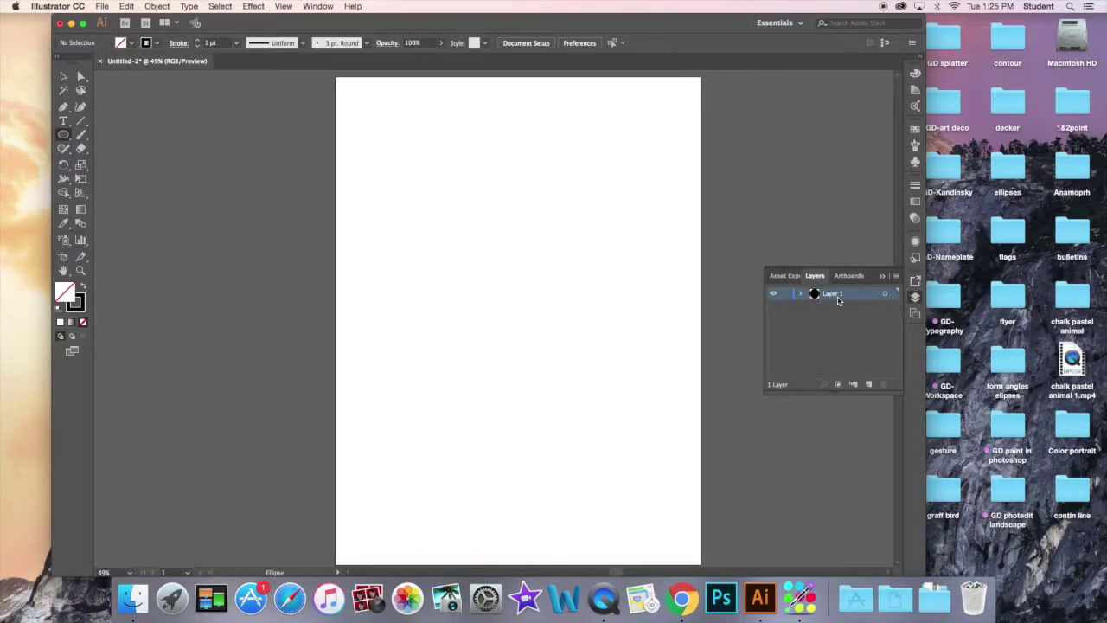
{"action": "left_click", "coordinate": [882, 277]}
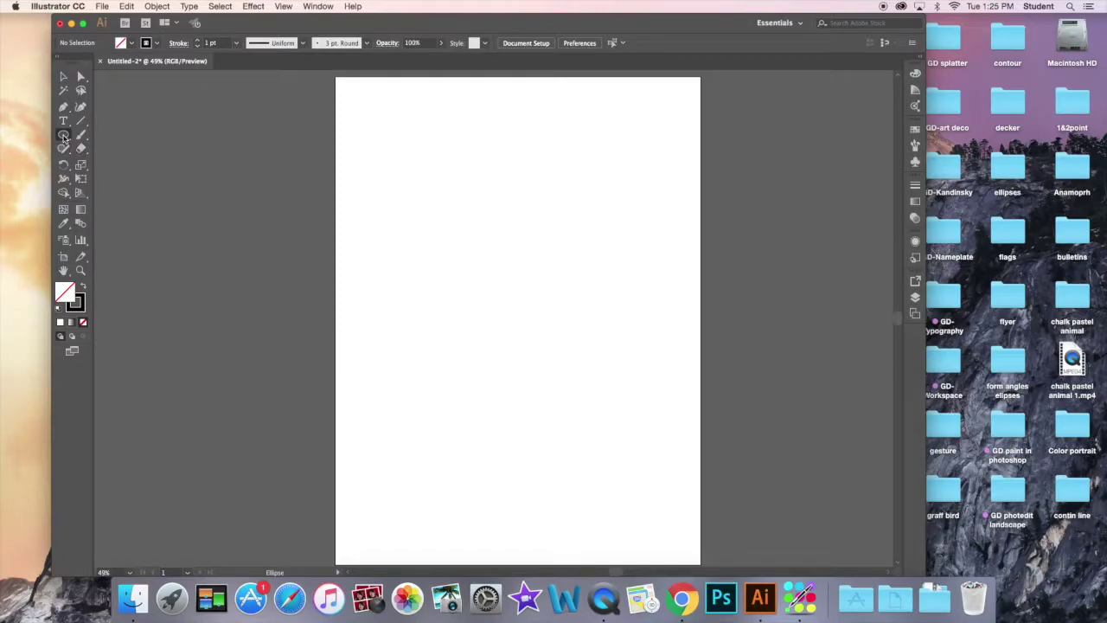
Draw a wide horizontal ellipse about 769 x 333 pt in the upper part of the artboard and deselect it.
{"action": "left_click_drag", "start_coordinate": [63, 134], "coordinate": [115, 166]}
{"action": "left_click_drag", "start_coordinate": [396, 169], "coordinate": [613, 262]}
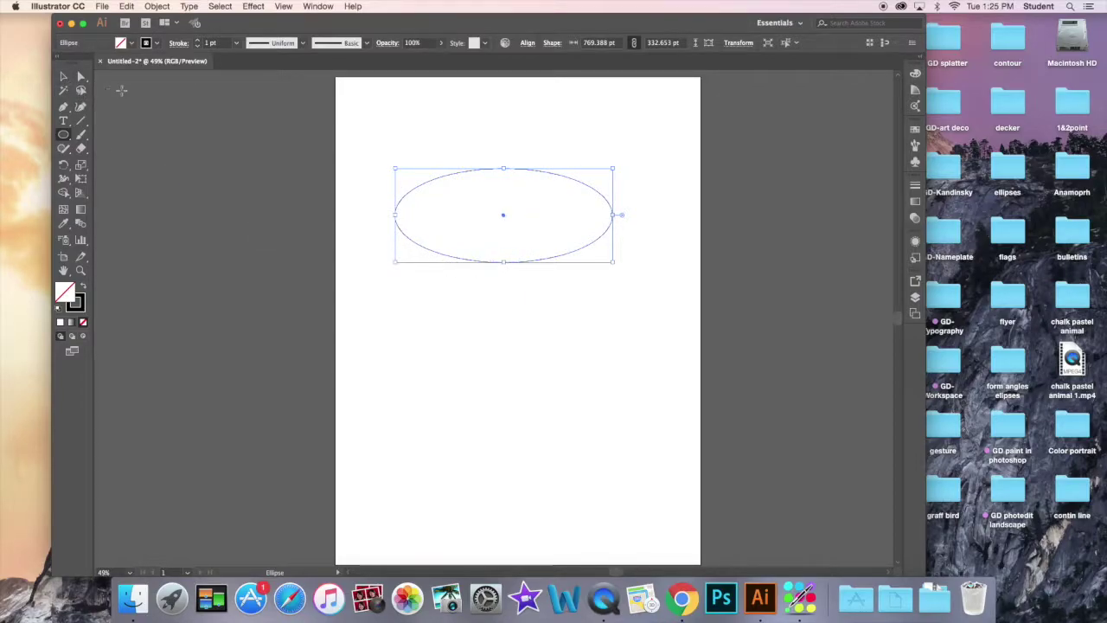
{"action": "left_click", "coordinate": [273, 184]}
{"action": "left_click", "coordinate": [452, 320]}
{"action": "key", "text": "v"}
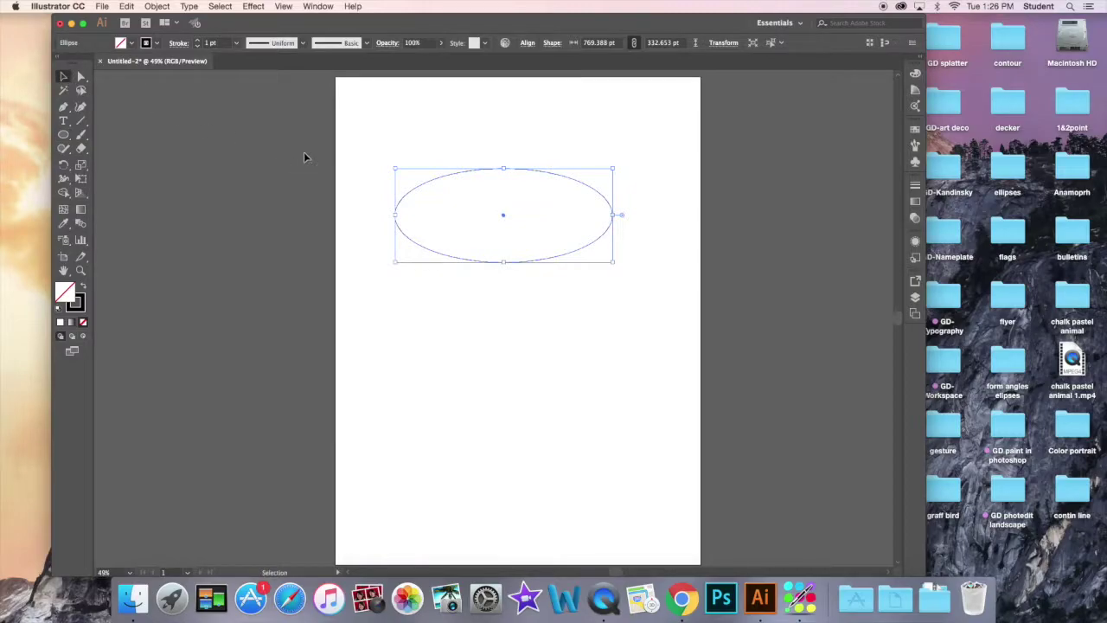
{"action": "left_click", "coordinate": [294, 178]}
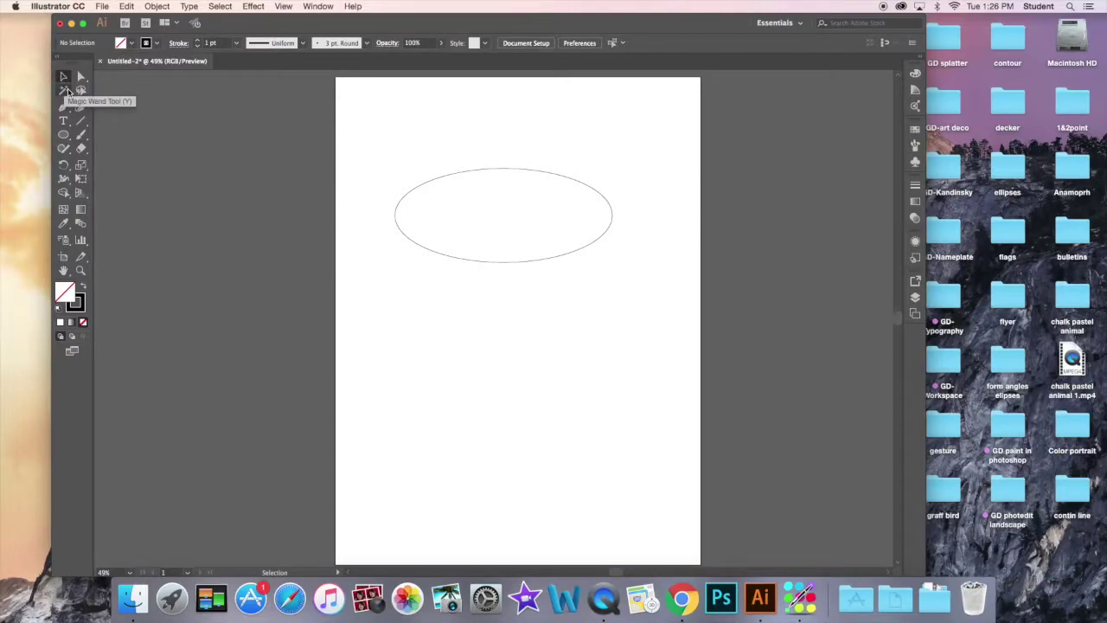
Move the ellipse slightly down the artboard and rotate it upright and on to horizontal again.
{"action": "left_click", "coordinate": [428, 180]}
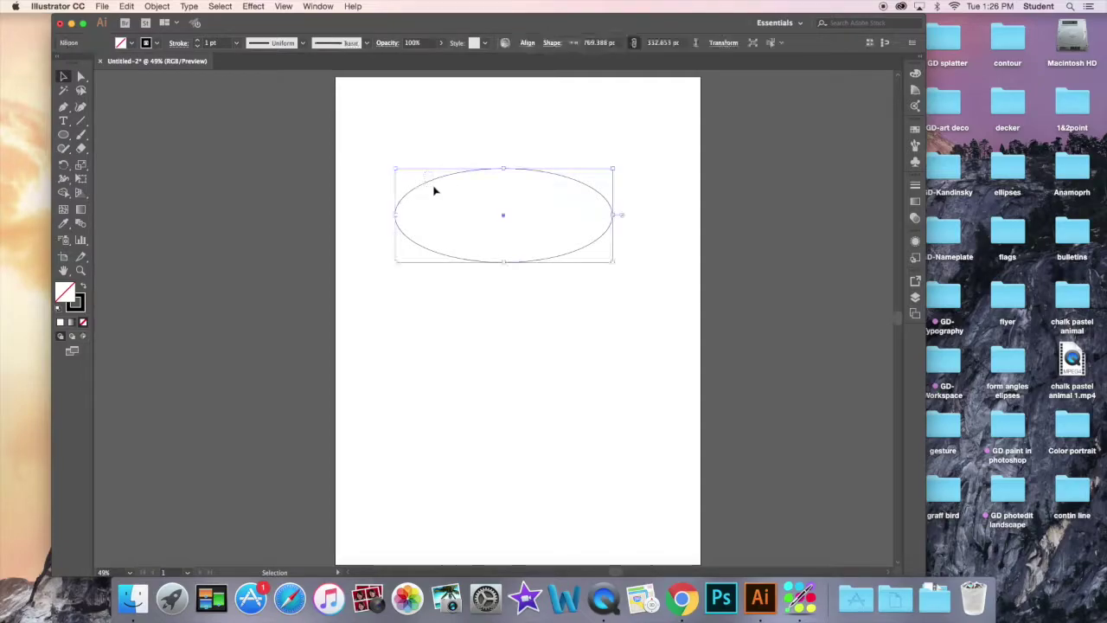
{"action": "mouse_move", "coordinate": [478, 184]}
{"action": "left_mouse_down"}
{"action": "mouse_move", "coordinate": [502, 306]}
{"action": "mouse_move", "coordinate": [493, 325]}
{"action": "mouse_move", "coordinate": [521, 175]}
{"action": "left_mouse_up"}
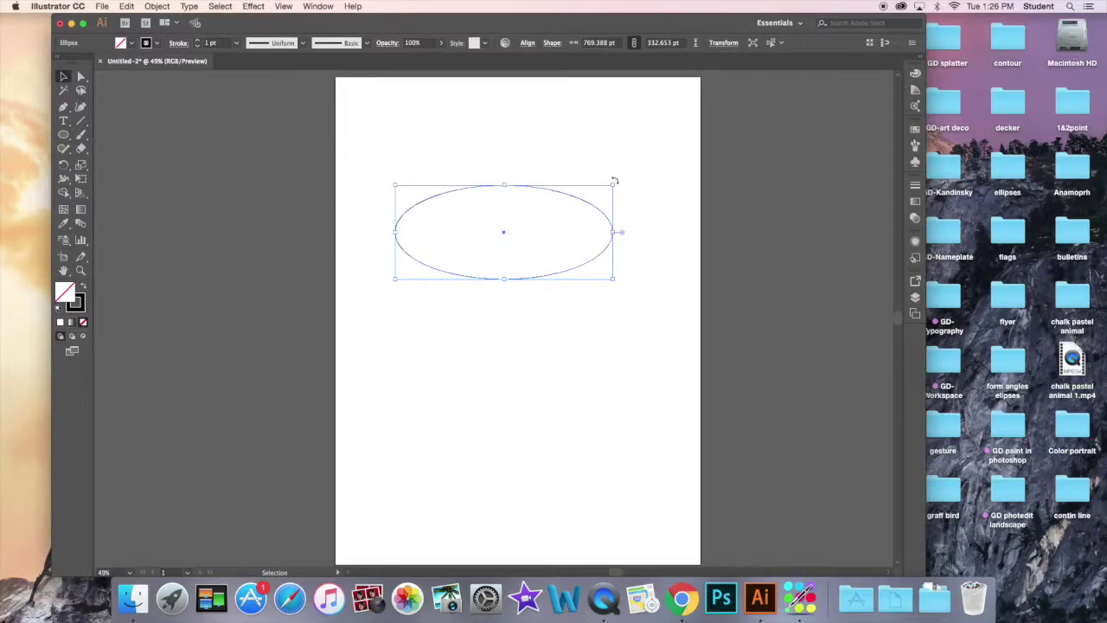
{"action": "left_click_drag", "start_coordinate": [614, 180], "coordinate": [548, 343]}
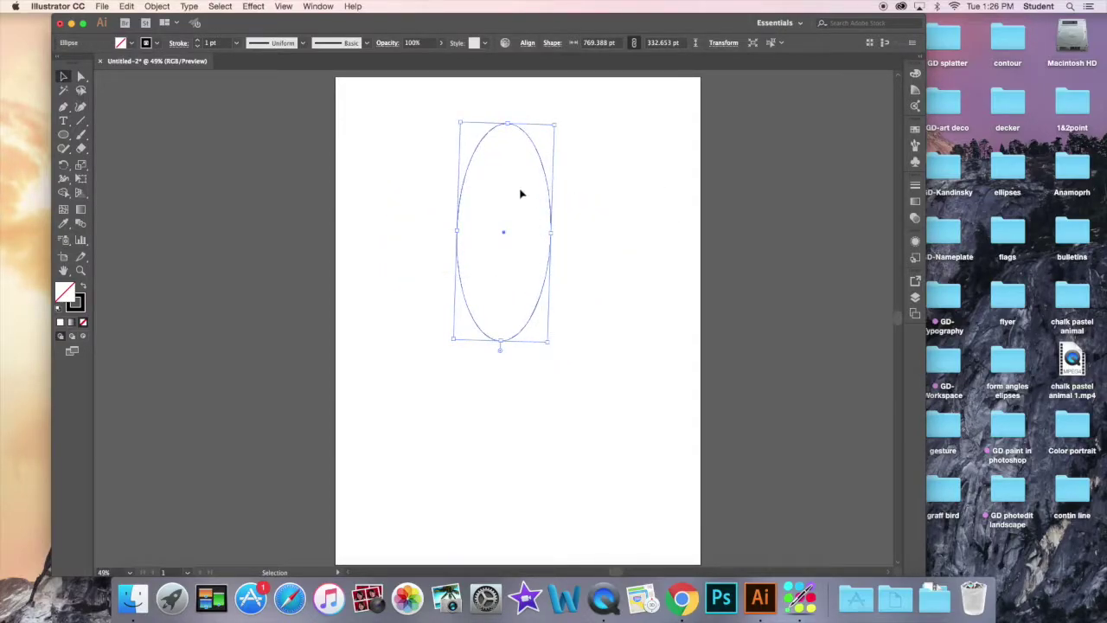
{"action": "left_click_drag", "start_coordinate": [556, 116], "coordinate": [596, 274]}
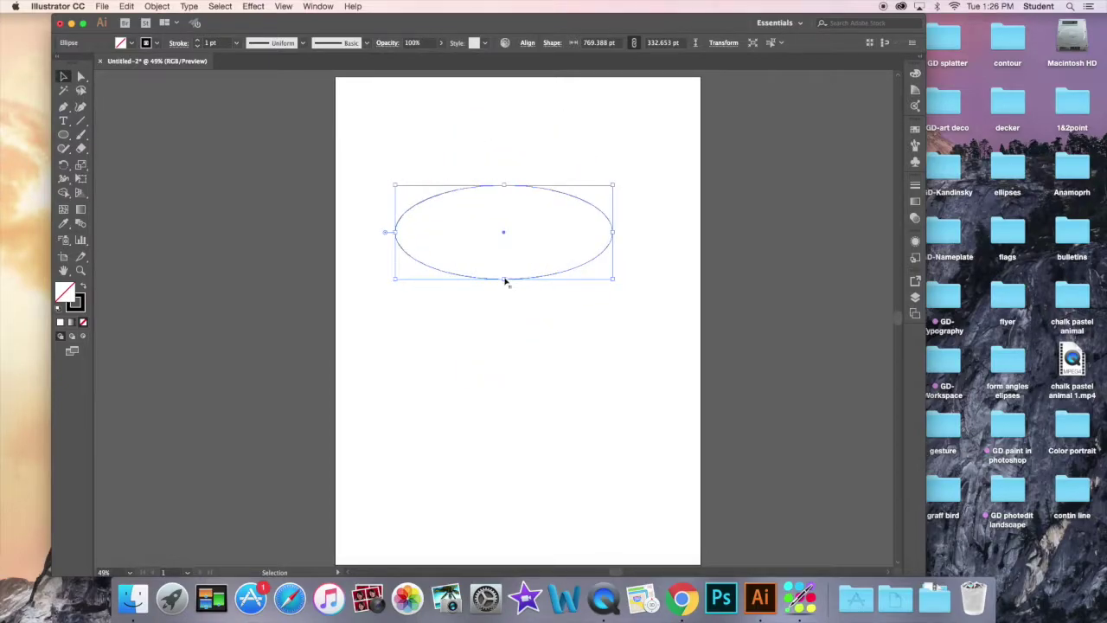
{"action": "mouse_move", "coordinate": [505, 281]}
{"action": "left_mouse_down"}
{"action": "mouse_move", "coordinate": [504, 314]}
{"action": "mouse_move", "coordinate": [502, 277]}
{"action": "left_mouse_up"}
{"action": "scroll", "coordinate": [267, 266], "scroll_direction": "down", "scroll_amount": 1}
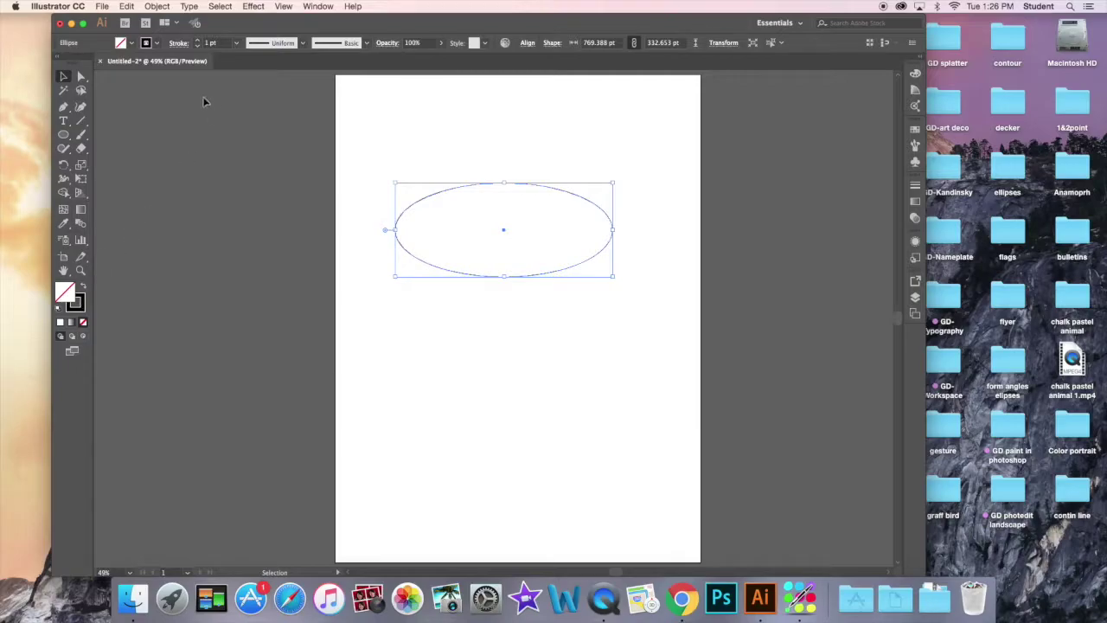
Fill the selected ellipse with a bright magenta color.
{"action": "double_click", "coordinate": [69, 294]}
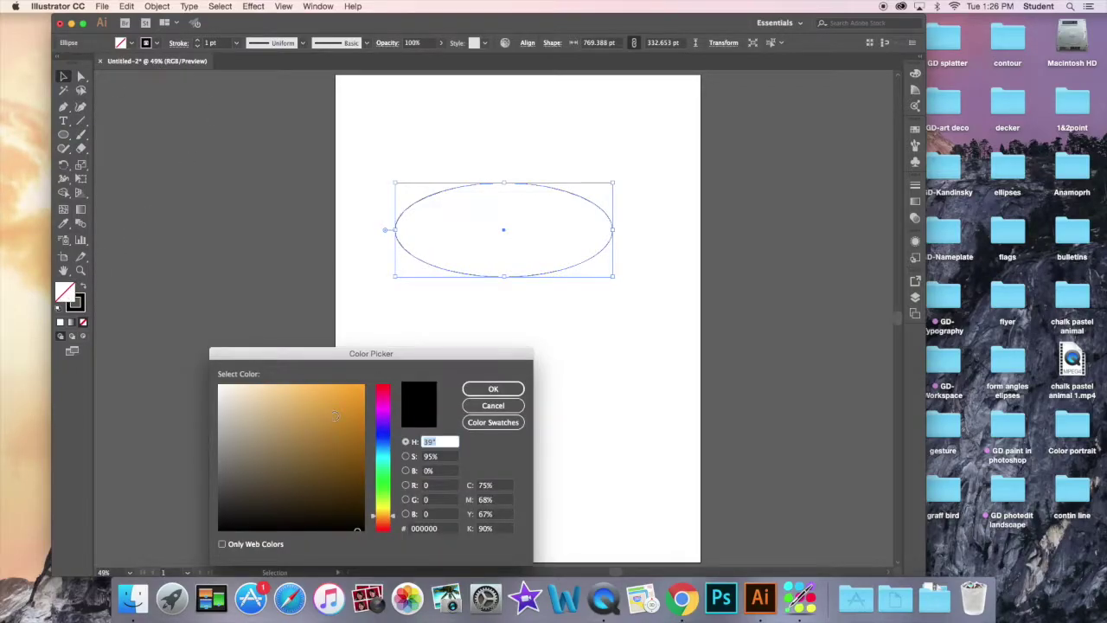
{"action": "left_click", "coordinate": [380, 408]}
{"action": "left_click_drag", "start_coordinate": [334, 396], "coordinate": [323, 392]}
{"action": "left_click", "coordinate": [493, 388]}
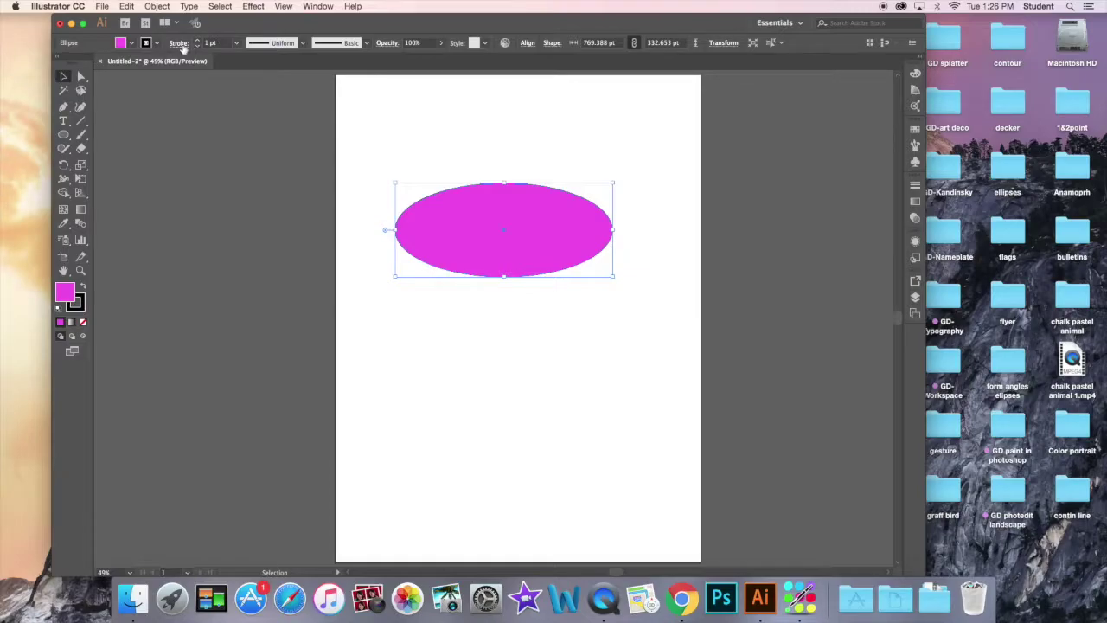
Set the ellipse's black outline to a stroke weight of 8 pt and deselect the shape.
{"action": "left_click", "coordinate": [236, 43]}
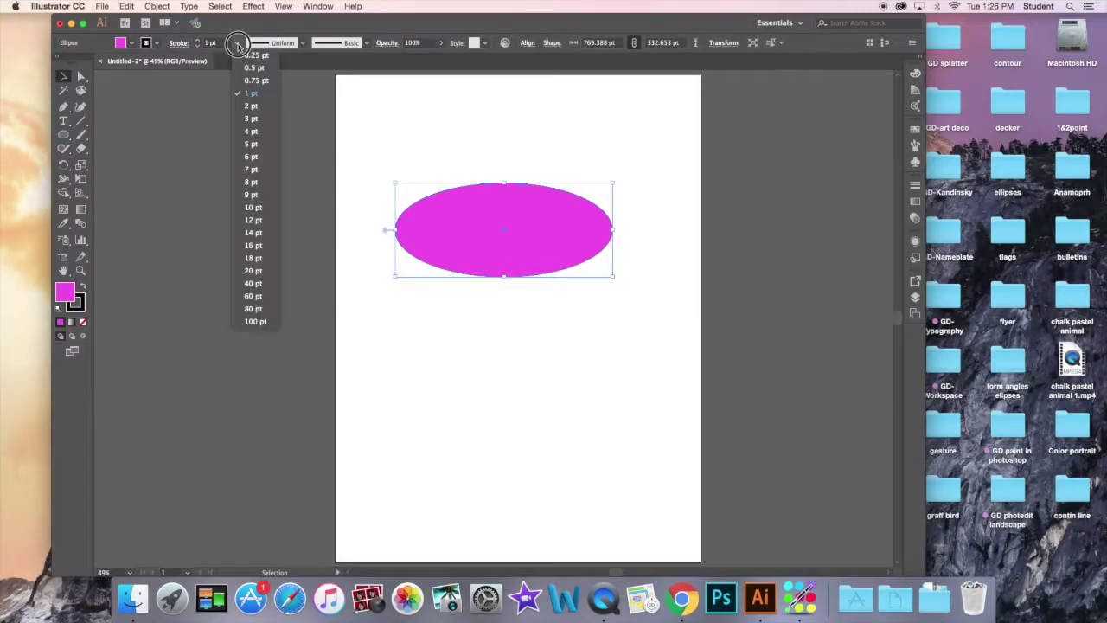
{"action": "left_click", "coordinate": [254, 182]}
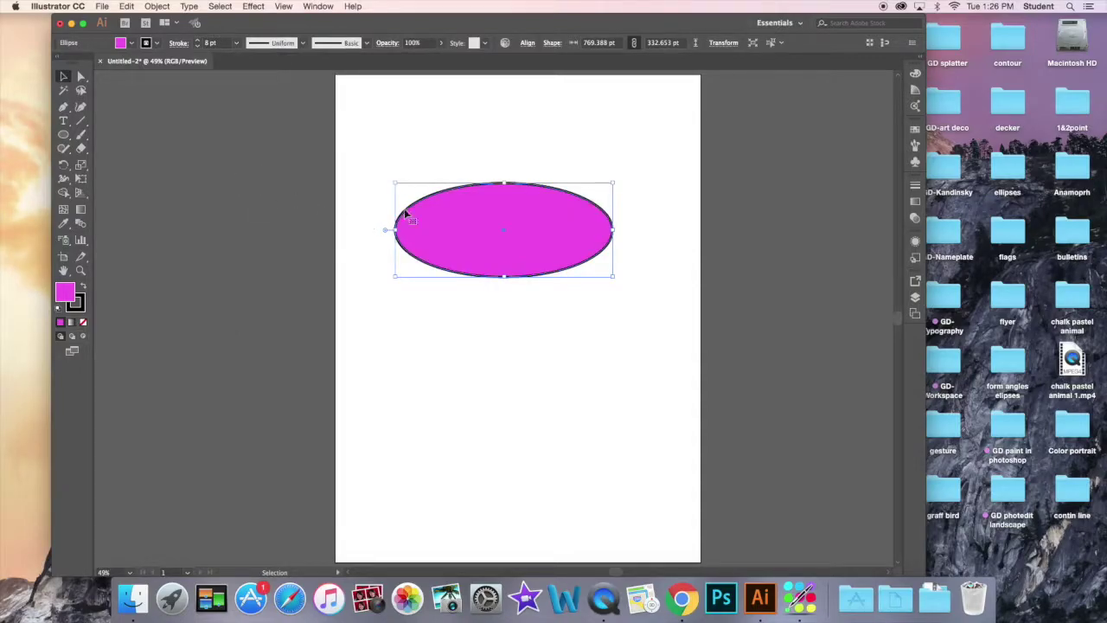
{"action": "left_click", "coordinate": [366, 154]}
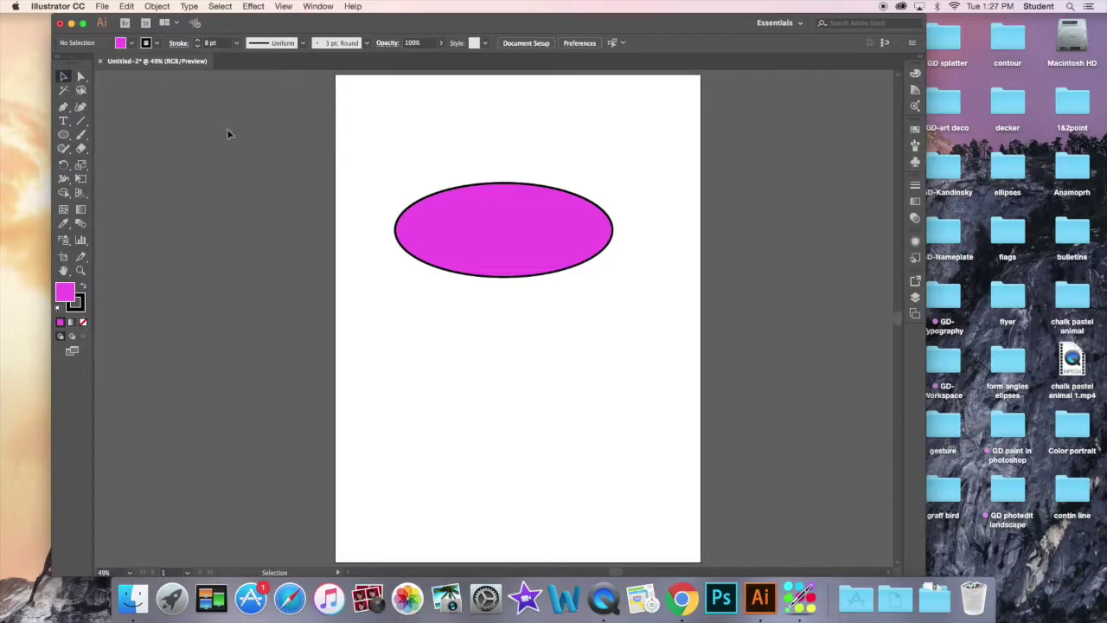
Move the whole magenta ellipse a little up and toward the artboard's left edge, and deselect it.
{"action": "left_click_drag", "start_coordinate": [497, 185], "coordinate": [468, 165]}
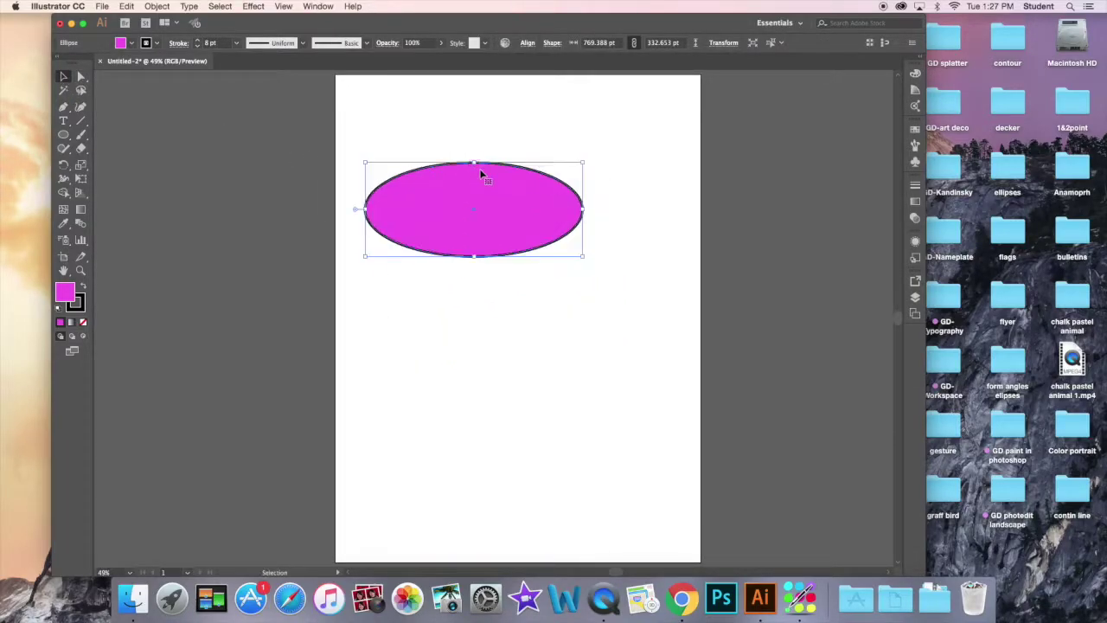
{"action": "mouse_move", "coordinate": [588, 258]}
{"action": "left_mouse_down"}
{"action": "mouse_move", "coordinate": [573, 285]}
{"action": "mouse_move", "coordinate": [590, 230]}
{"action": "mouse_move", "coordinate": [587, 257]}
{"action": "left_mouse_up"}
{"action": "left_click", "coordinate": [462, 136]}
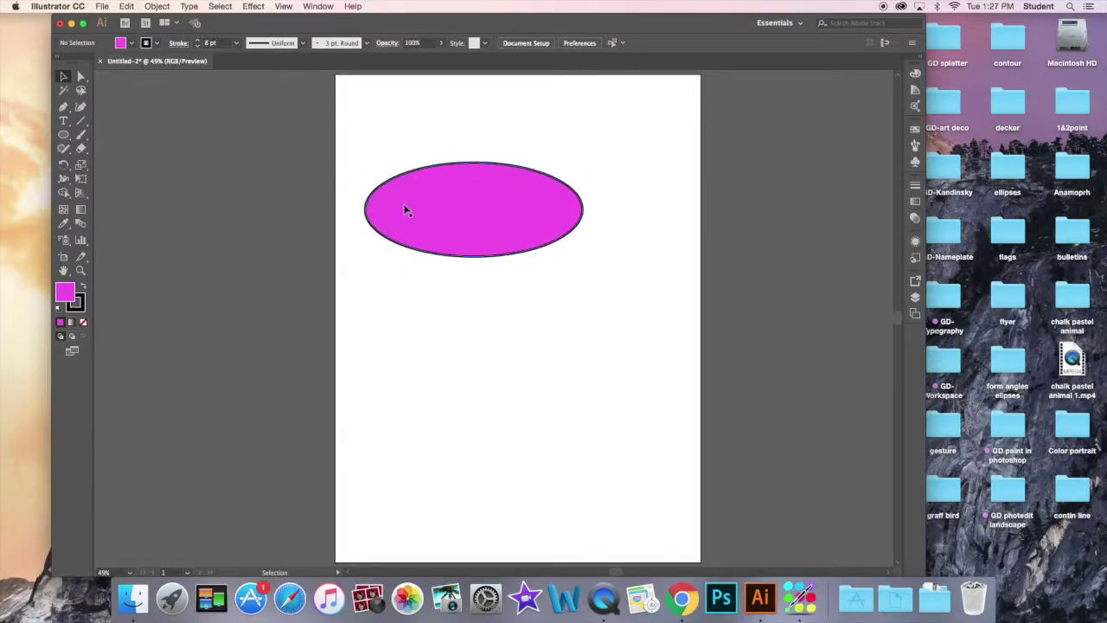
Pull the ellipse's top anchor point down into the shape with Direct Selection, and move it back up to its starting place.
{"action": "left_click", "coordinate": [82, 77]}
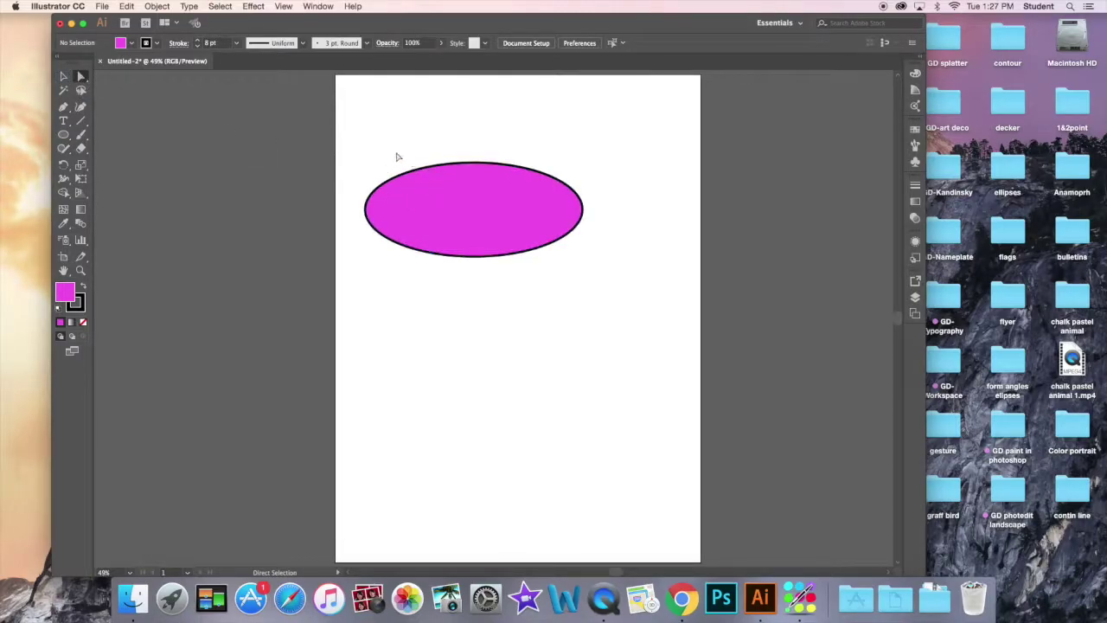
{"action": "left_click", "coordinate": [459, 229]}
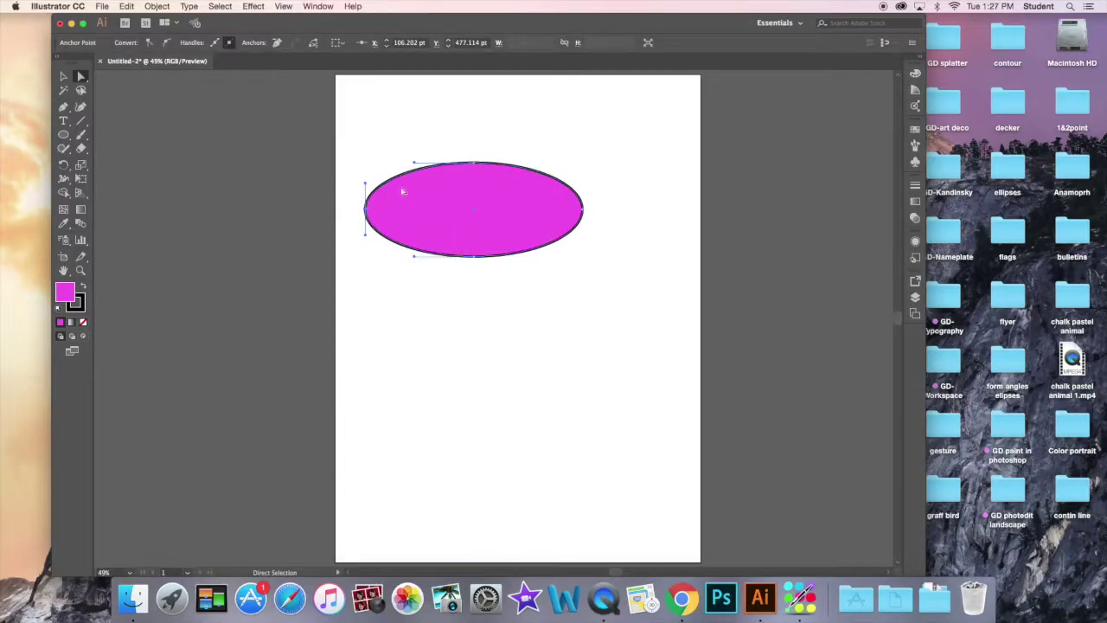
{"action": "left_click_drag", "start_coordinate": [477, 166], "coordinate": [470, 226]}
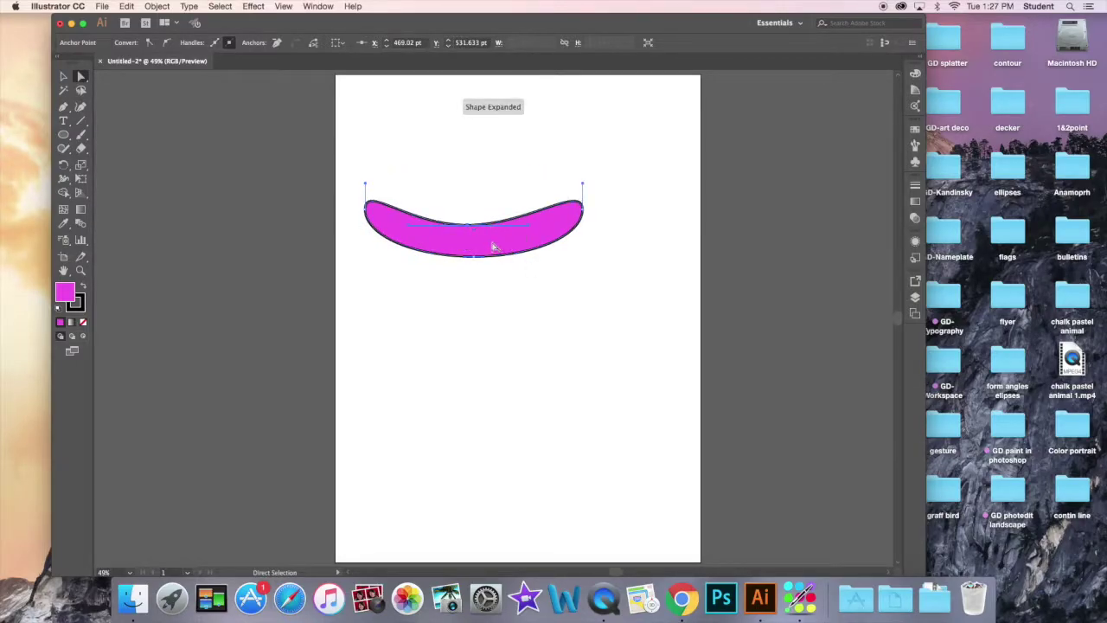
{"action": "left_click_drag", "start_coordinate": [470, 226], "coordinate": [475, 165]}
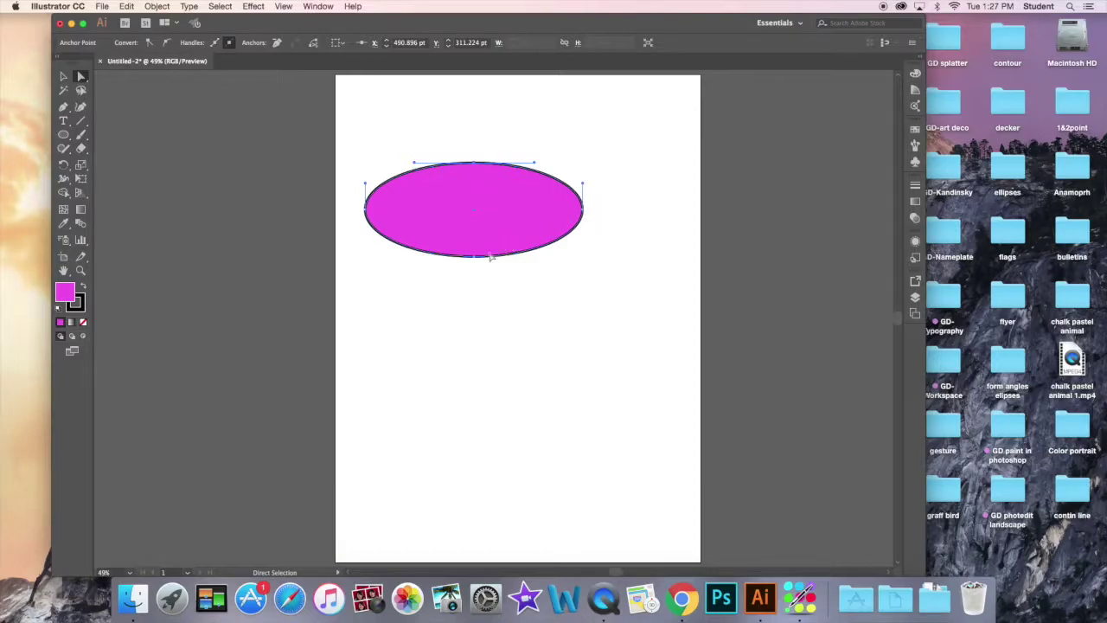
Reshape the ellipse by pulling its bottom anchor down to about Y 1056 pt and bending both lower sides inward with the direction handles; deselect.
{"action": "left_click_drag", "start_coordinate": [475, 259], "coordinate": [477, 373]}
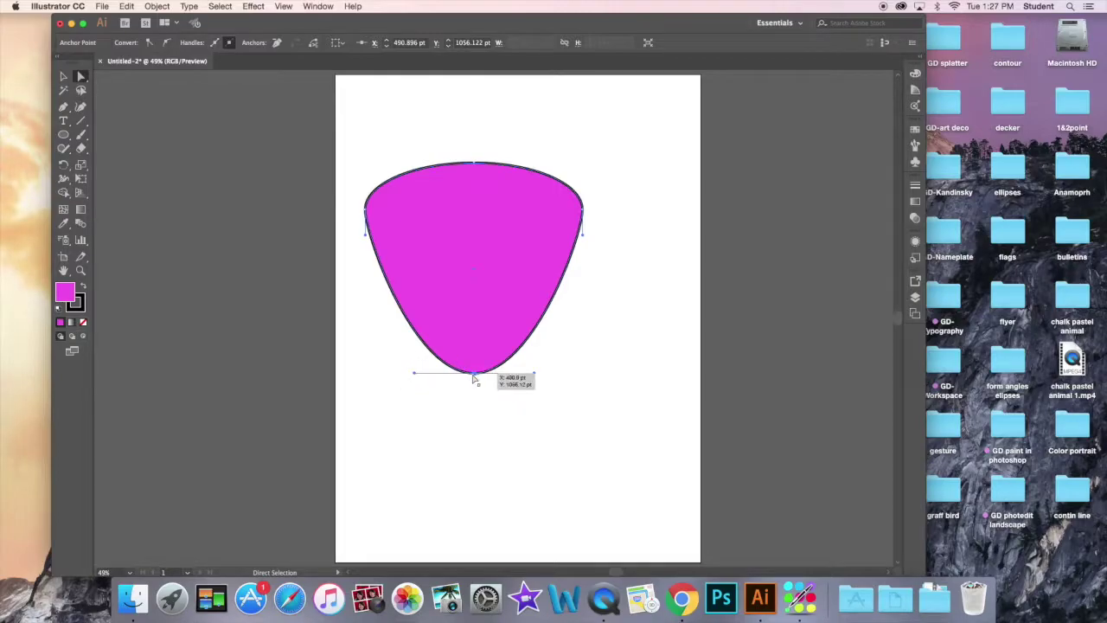
{"action": "left_click_drag", "start_coordinate": [414, 373], "coordinate": [424, 236]}
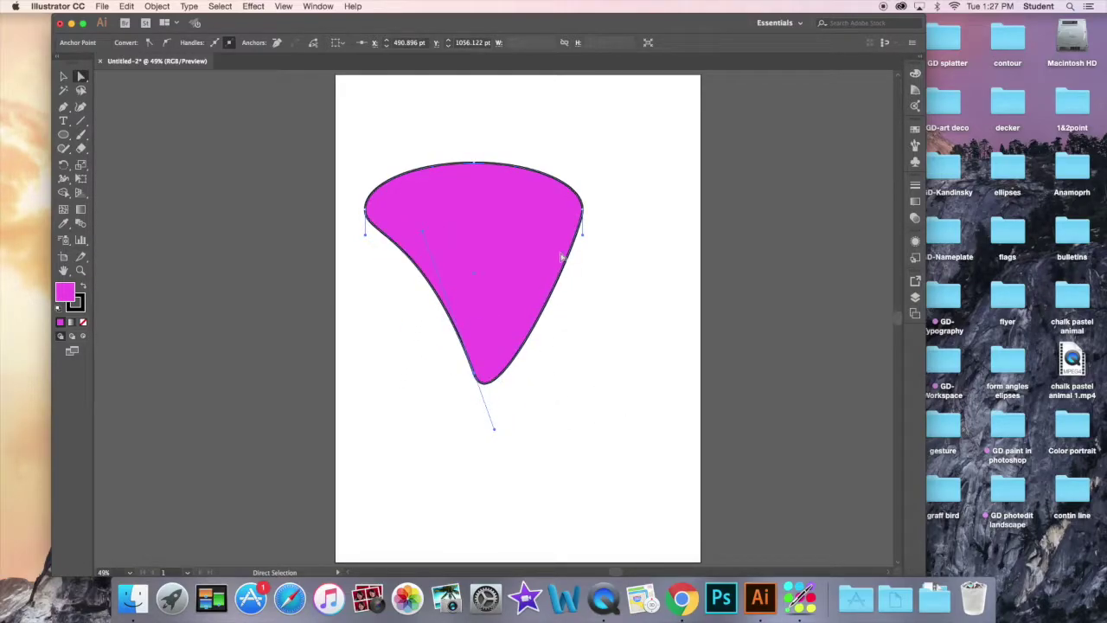
{"action": "left_click", "coordinate": [587, 235]}
{"action": "left_click_drag", "start_coordinate": [586, 235], "coordinate": [456, 259]}
{"action": "left_click", "coordinate": [573, 279]}
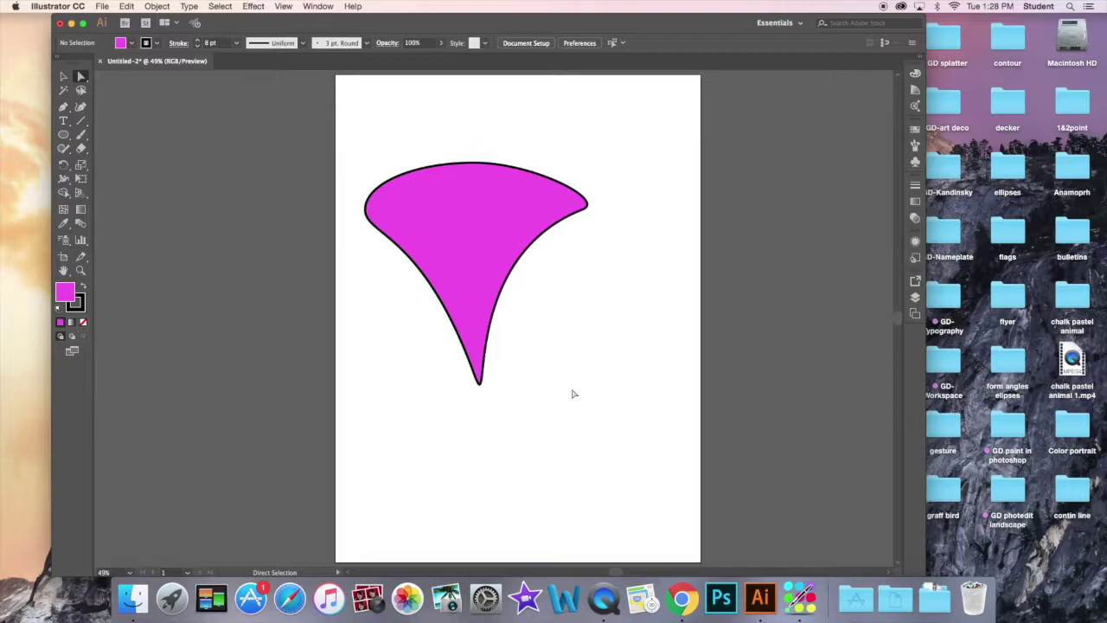
Move the whole magenta funnel shape up and to the right, near the artboard's top edge, and deselect it.
{"action": "left_click", "coordinate": [65, 78]}
{"action": "left_click_drag", "start_coordinate": [406, 173], "coordinate": [443, 102]}
{"action": "left_click", "coordinate": [363, 205]}
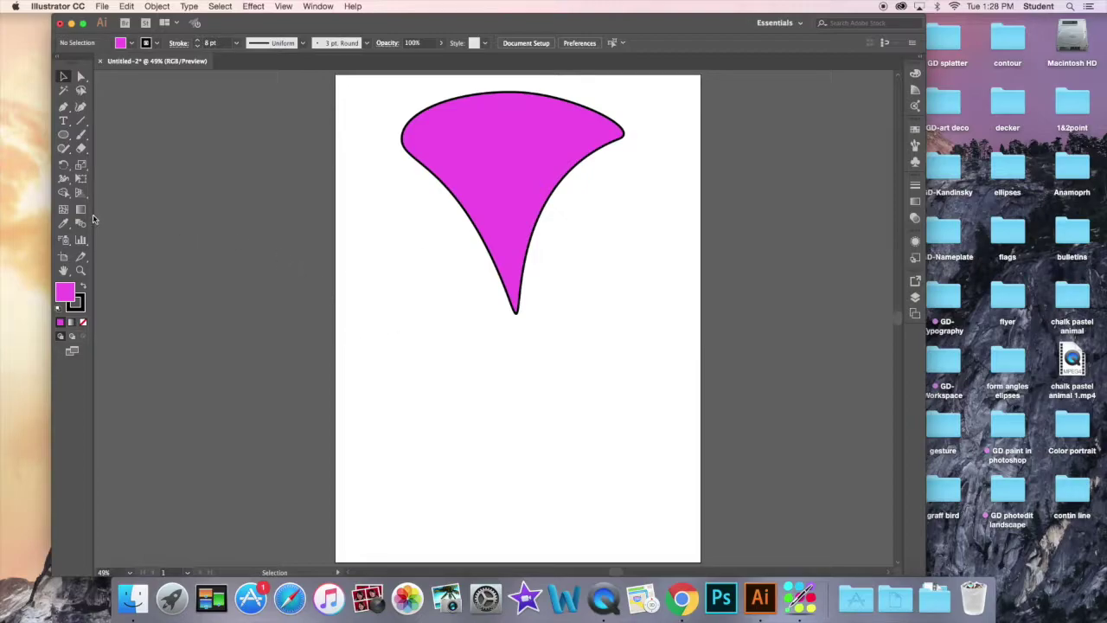
Draw a rounded rectangle about 835 by 198 pt across the magenta shape's lower part and fill it with purple, hue 264°.
{"action": "left_click_drag", "start_coordinate": [63, 134], "coordinate": [122, 149]}
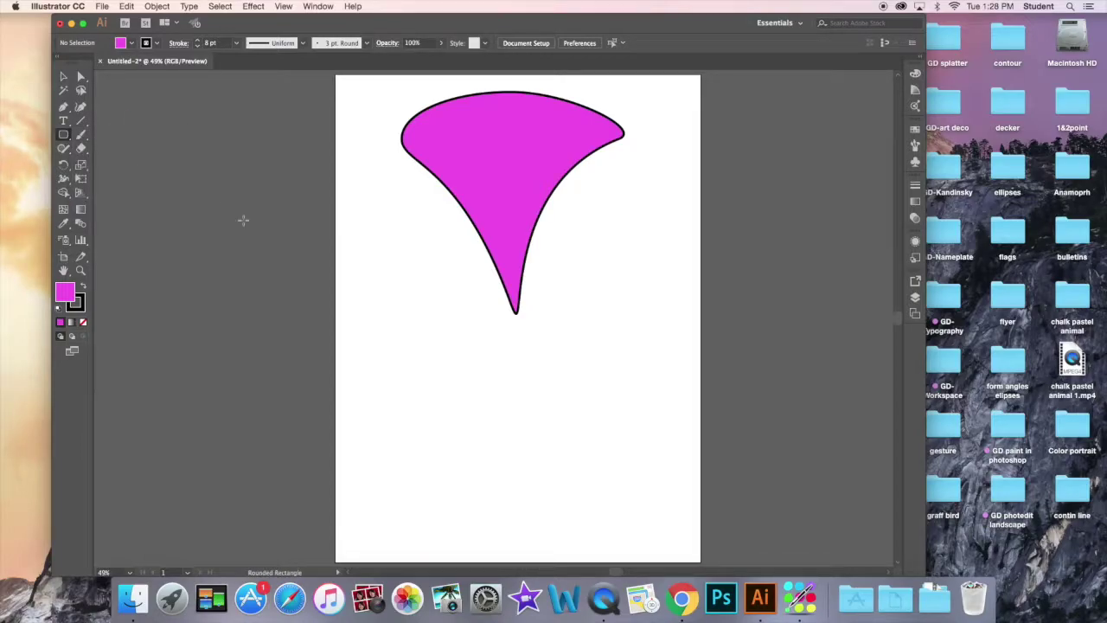
{"action": "left_click_drag", "start_coordinate": [376, 240], "coordinate": [612, 296]}
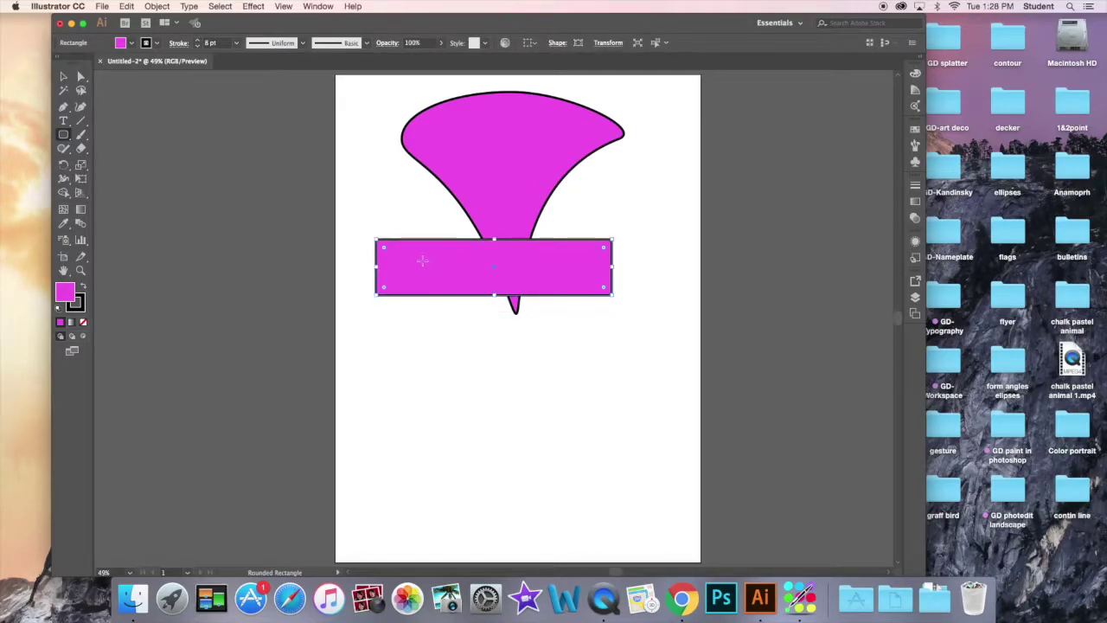
{"action": "double_click", "coordinate": [68, 294]}
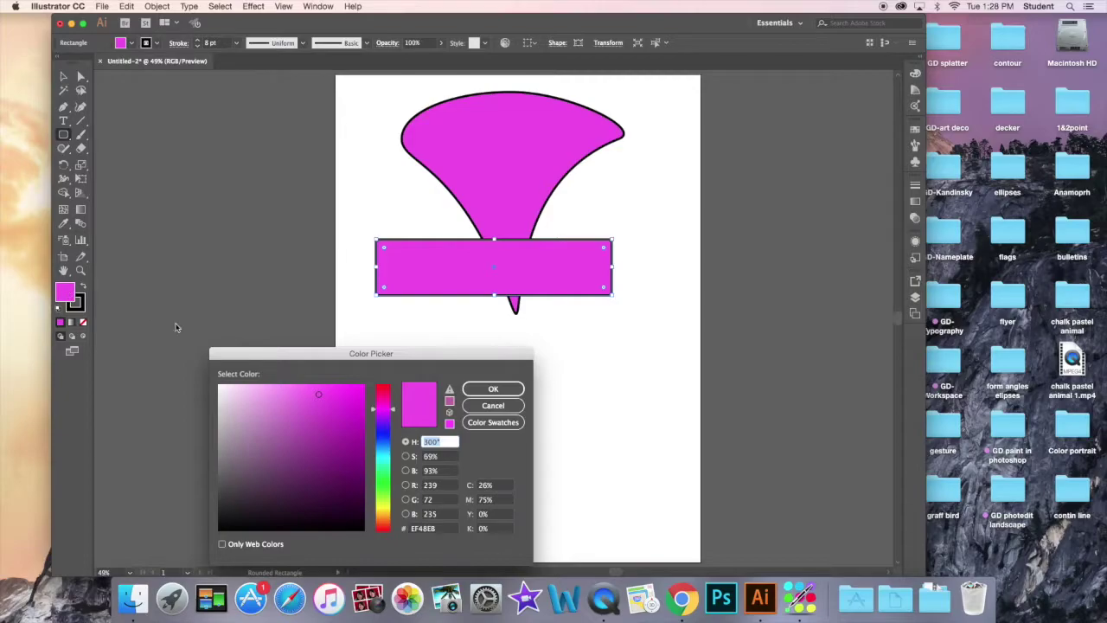
{"action": "left_click_drag", "start_coordinate": [380, 448], "coordinate": [383, 427]}
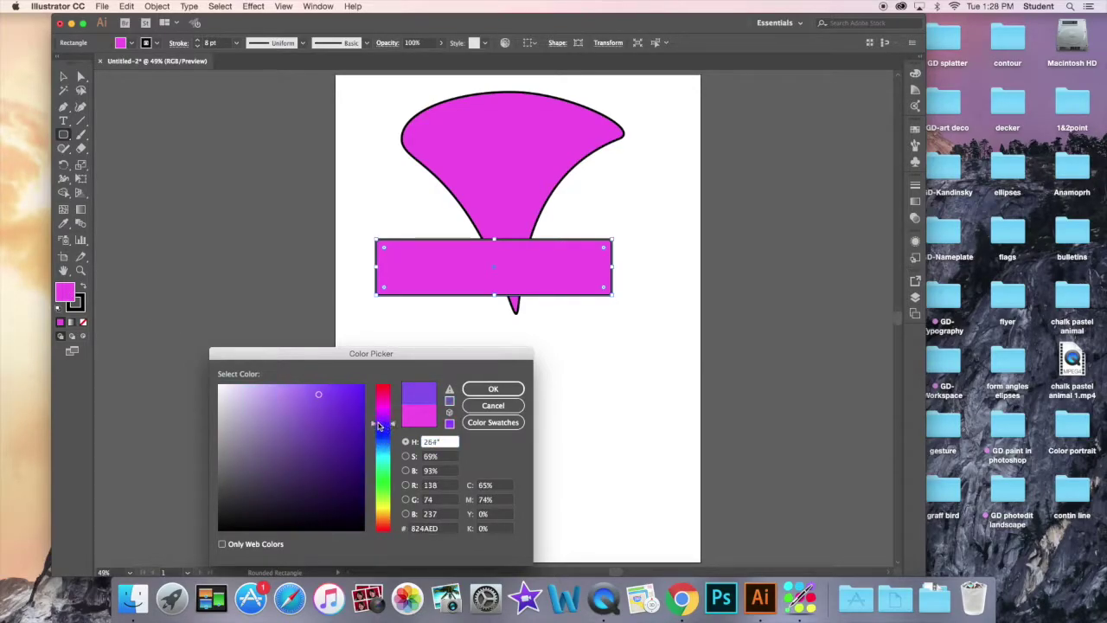
{"action": "left_click", "coordinate": [481, 389]}
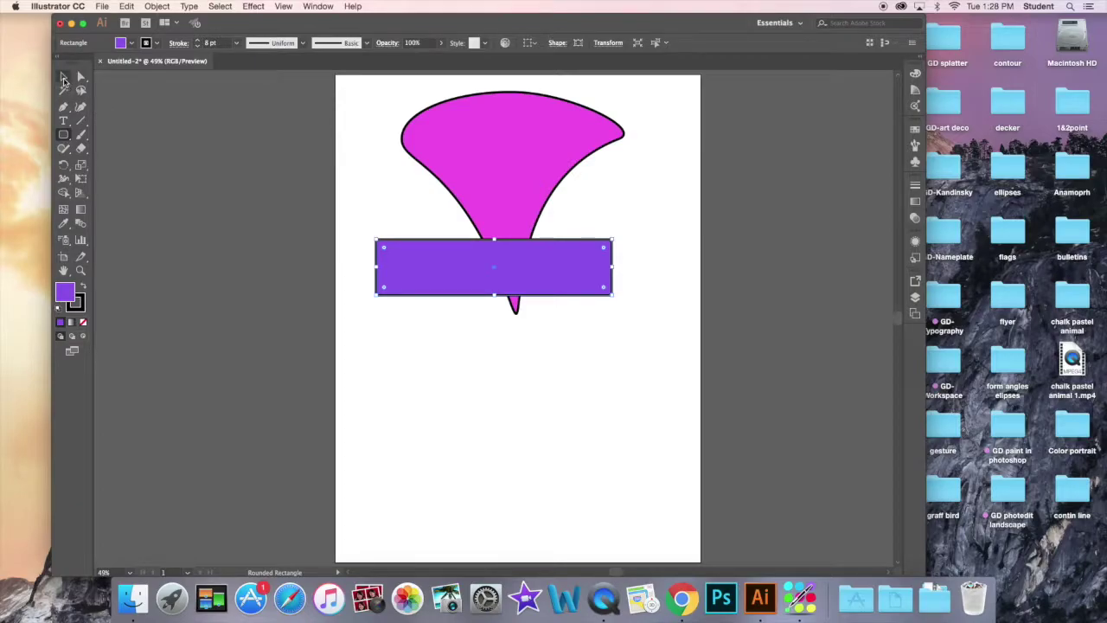
Send the purple rectangle backward behind the magenta shape and deselect it.
{"action": "left_click", "coordinate": [156, 7]}
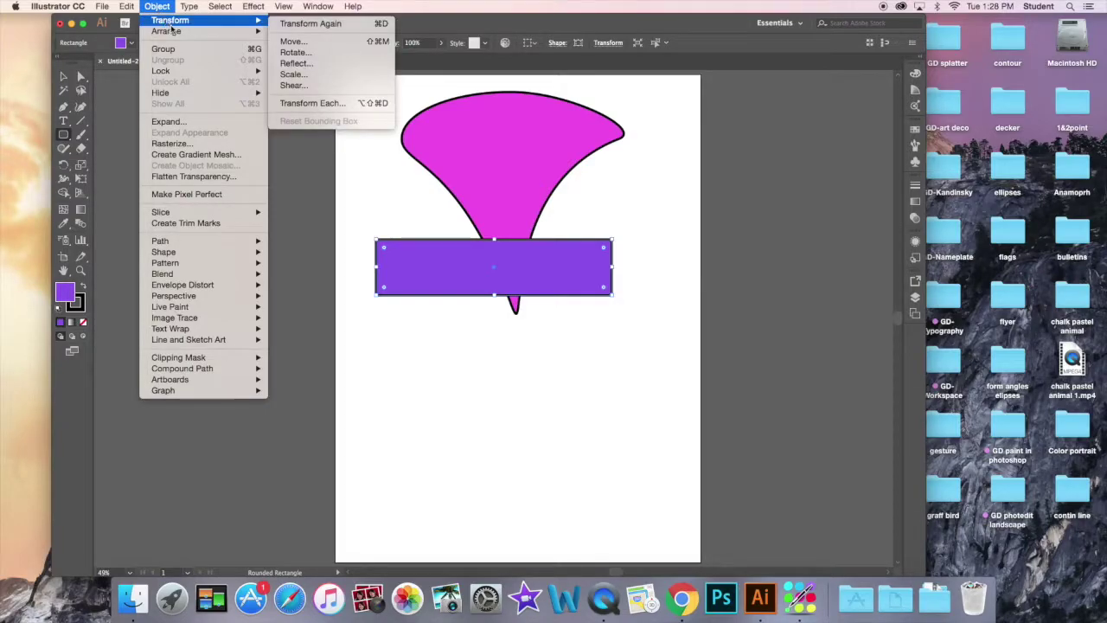
{"action": "mouse_move", "coordinate": [175, 32]}
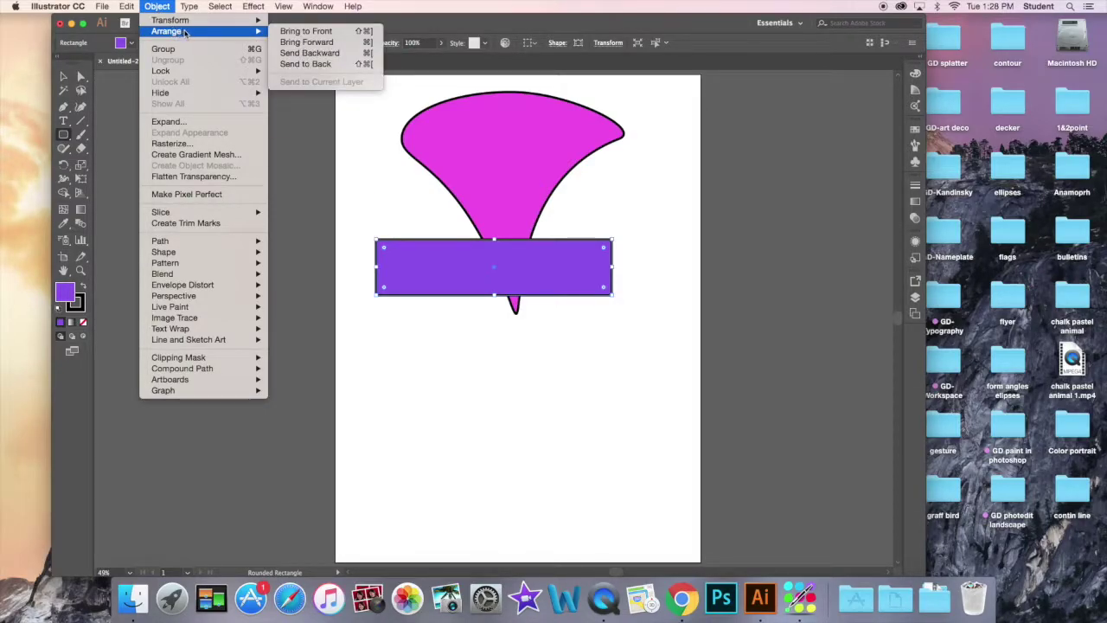
{"action": "left_click", "coordinate": [309, 54]}
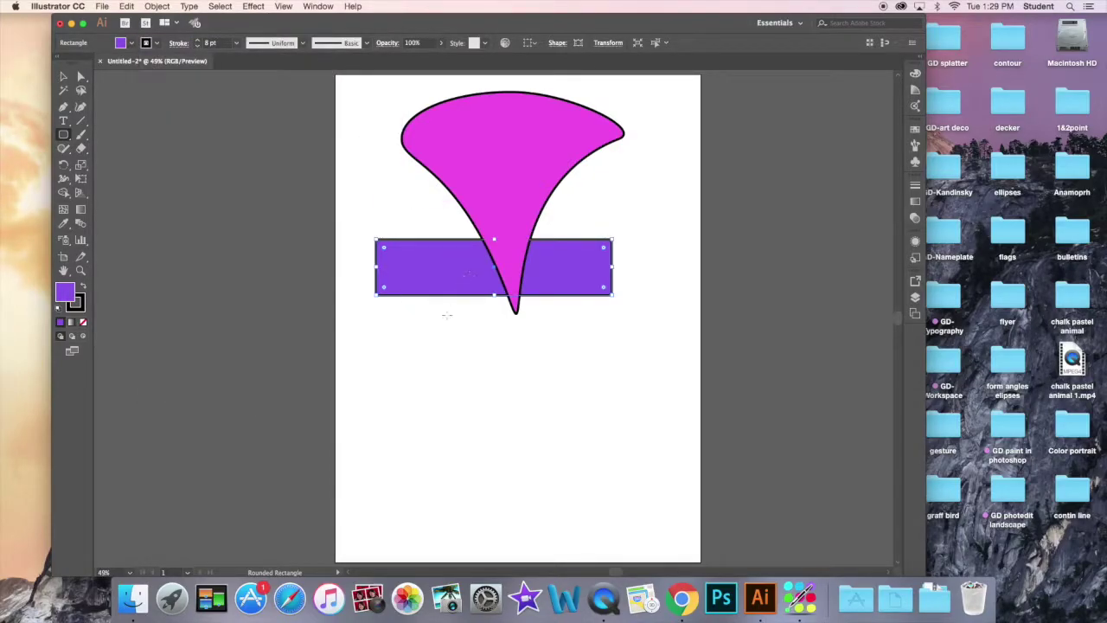
{"action": "left_click", "coordinate": [63, 78]}
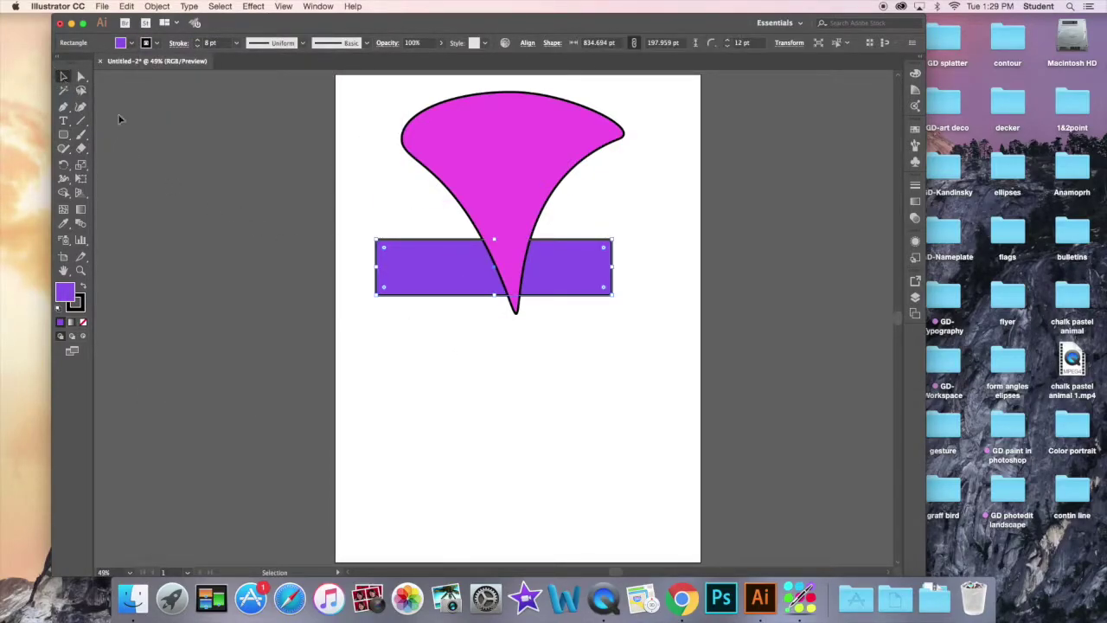
{"action": "left_click", "coordinate": [354, 184]}
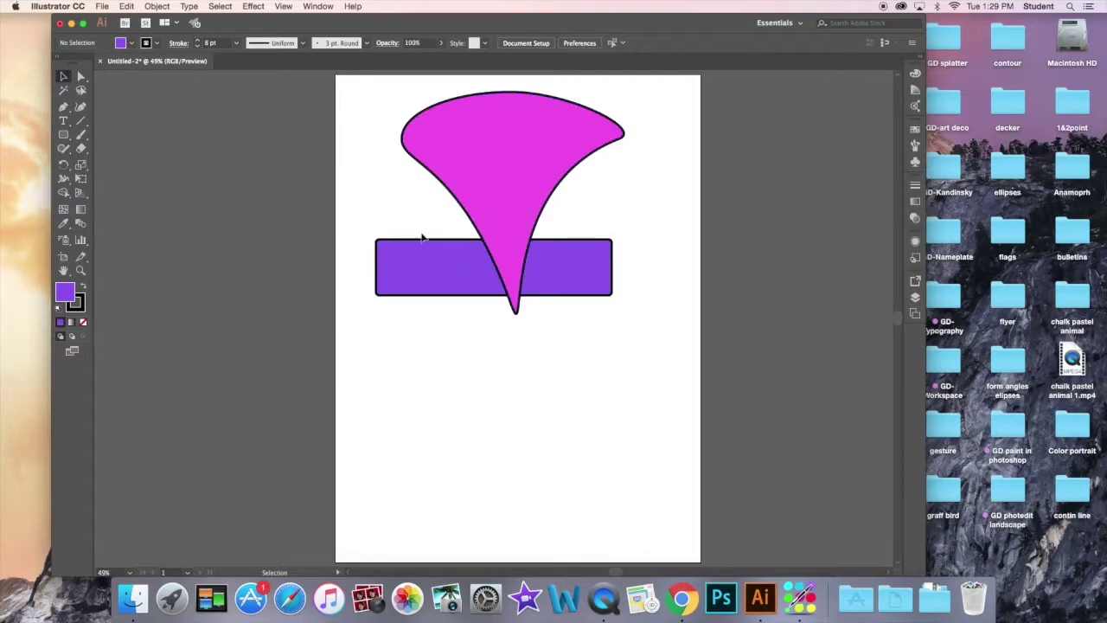
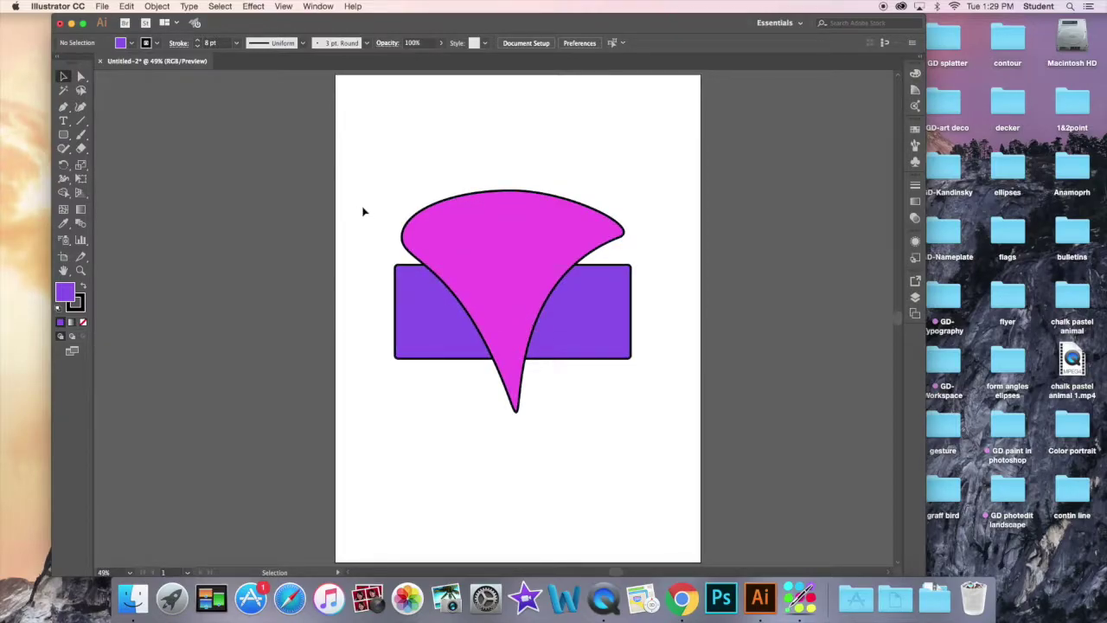
Select both overlapping shapes, show the Pathfinder options and place them clear of the artwork.
{"action": "left_click_drag", "start_coordinate": [363, 170], "coordinate": [677, 413]}
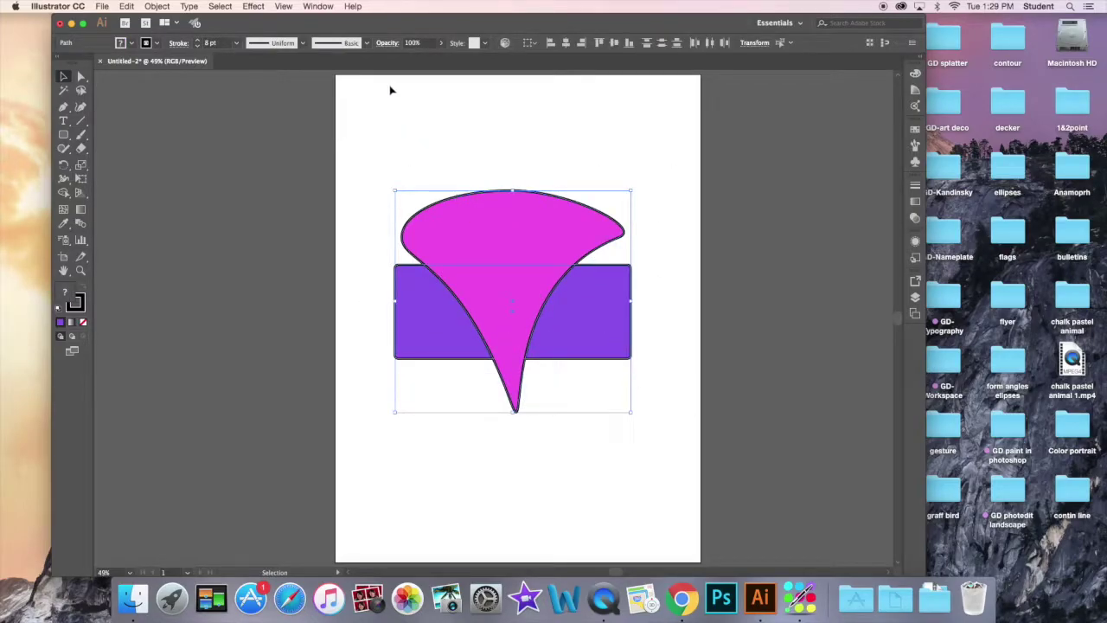
{"action": "left_click", "coordinate": [317, 6]}
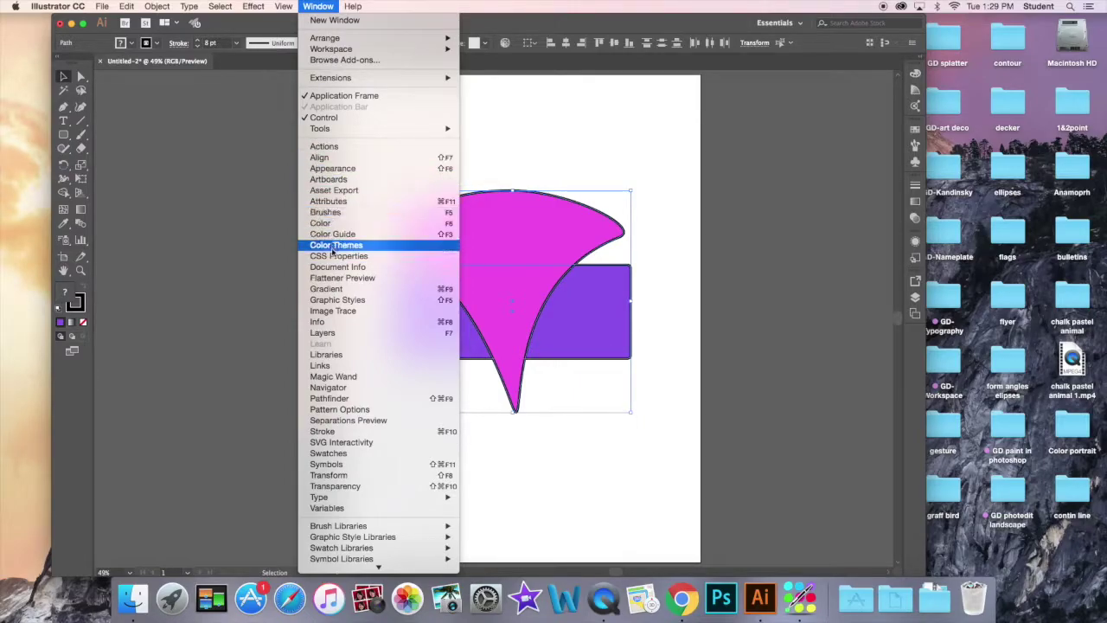
{"action": "left_click", "coordinate": [353, 403]}
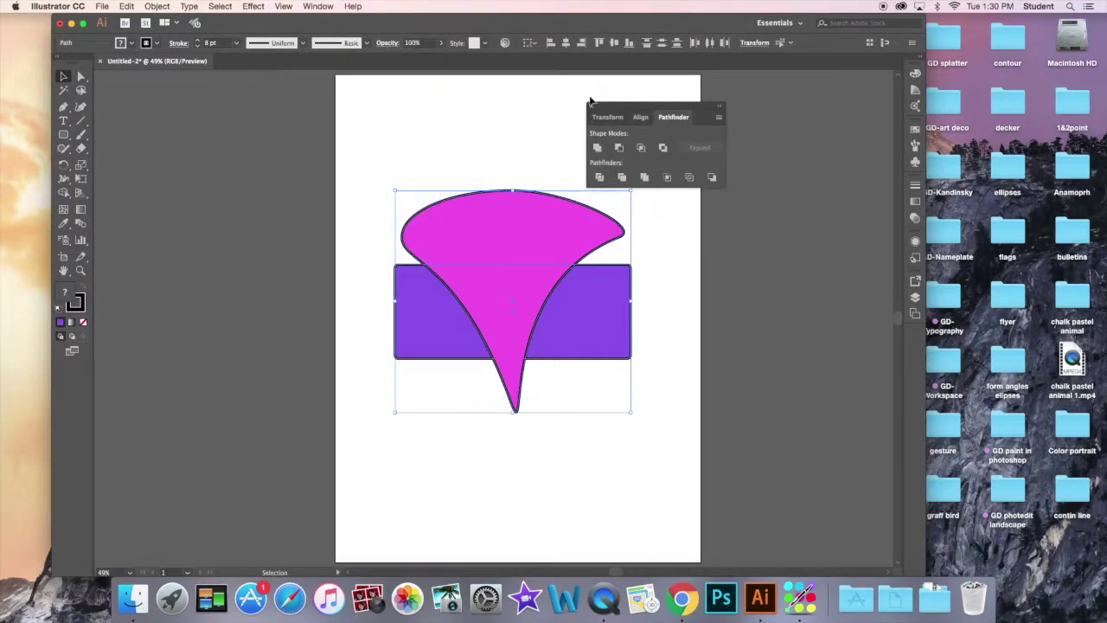
{"action": "left_click_drag", "start_coordinate": [638, 107], "coordinate": [704, 101]}
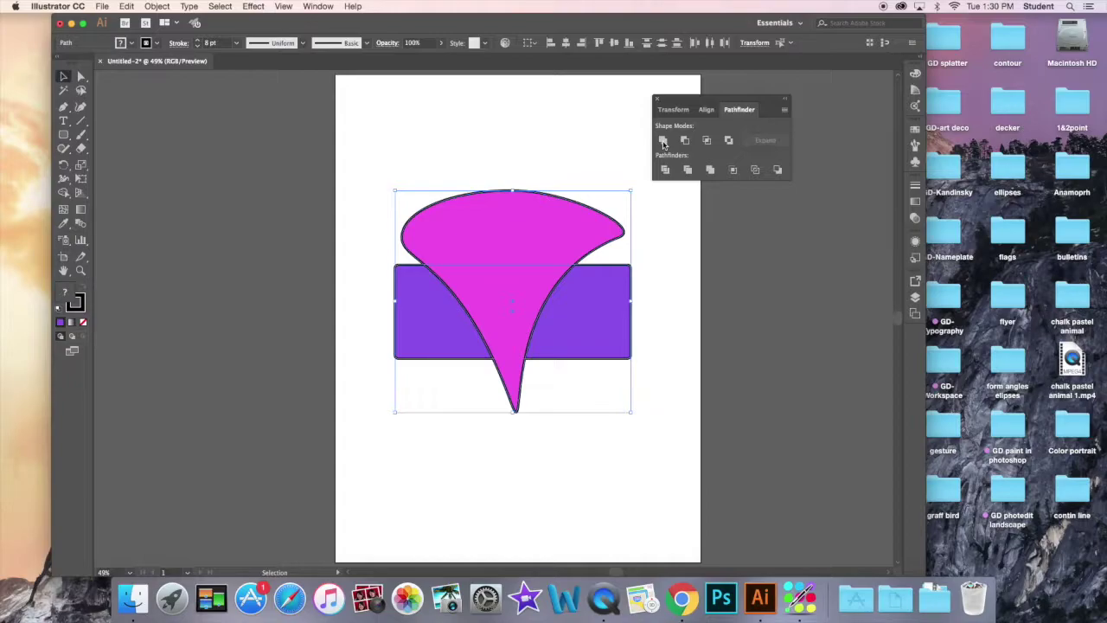
Try merging the magenta shape and purple rectangle with the Pathfinder Unite mode, and undo the merge.
{"action": "left_click", "coordinate": [663, 141]}
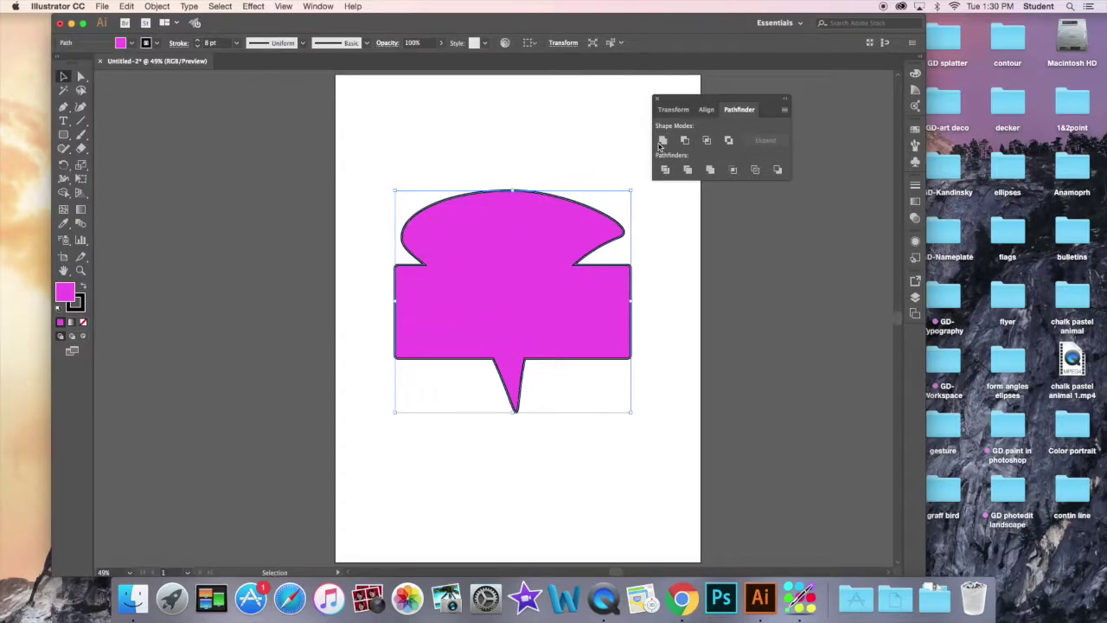
{"action": "left_click", "coordinate": [127, 6]}
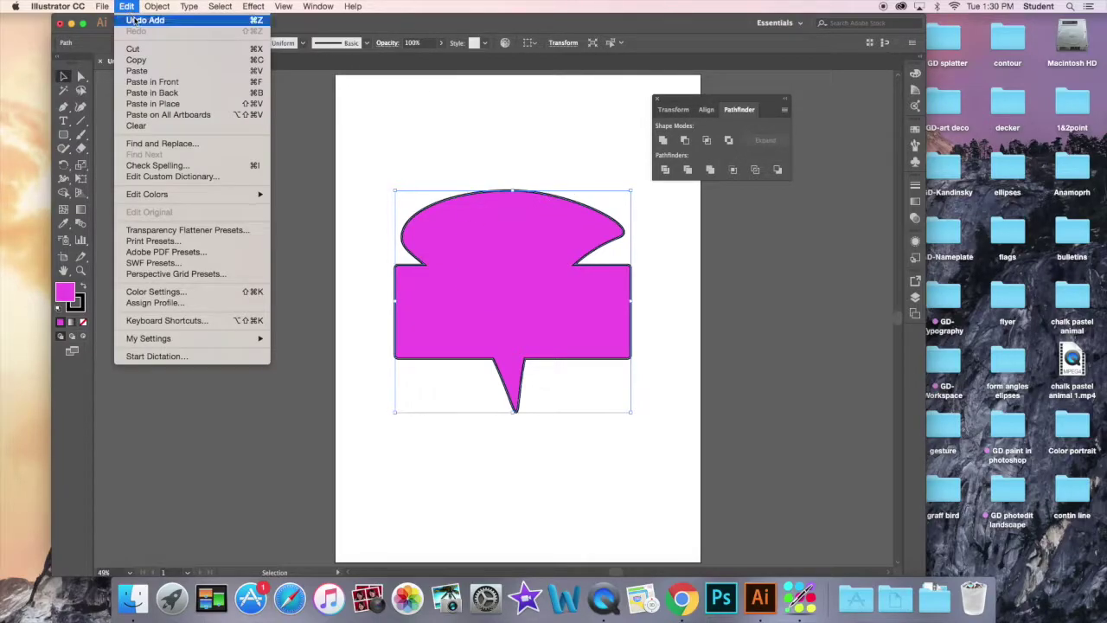
{"action": "left_click", "coordinate": [136, 21]}
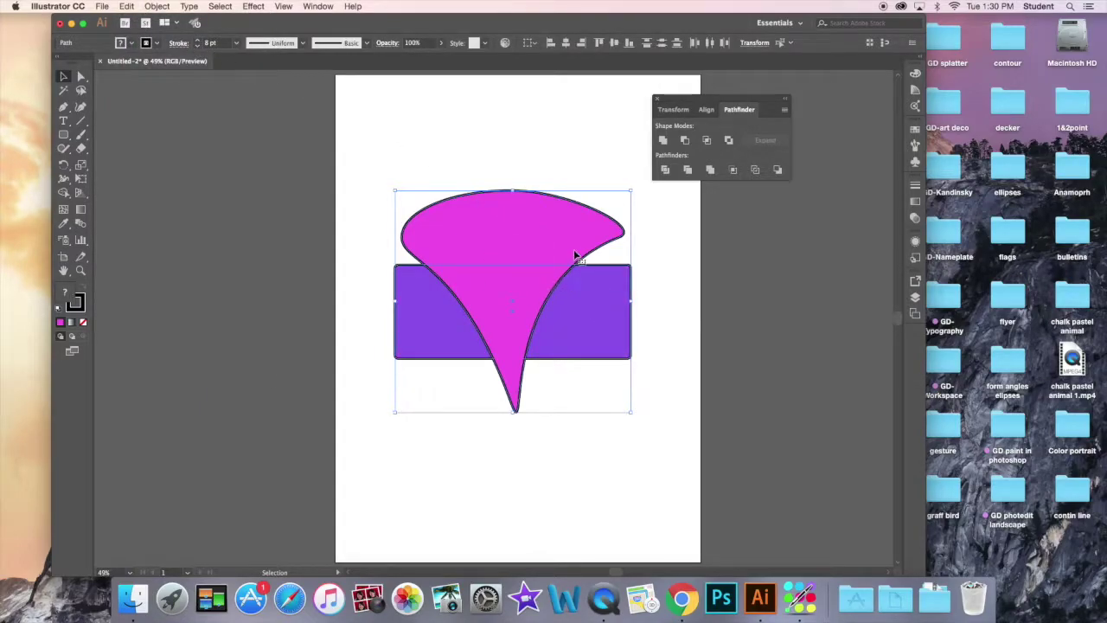
Try cutting the magenta shape out of the purple rectangle with Minus Front, and undo the subtraction.
{"action": "left_click", "coordinate": [685, 142]}
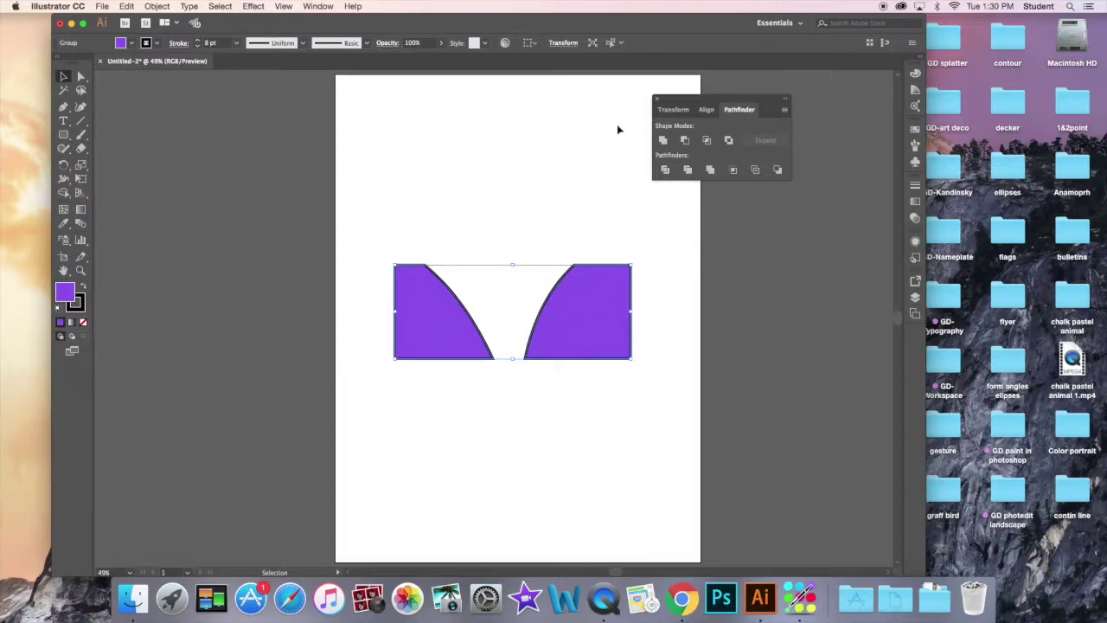
{"action": "left_click", "coordinate": [126, 6]}
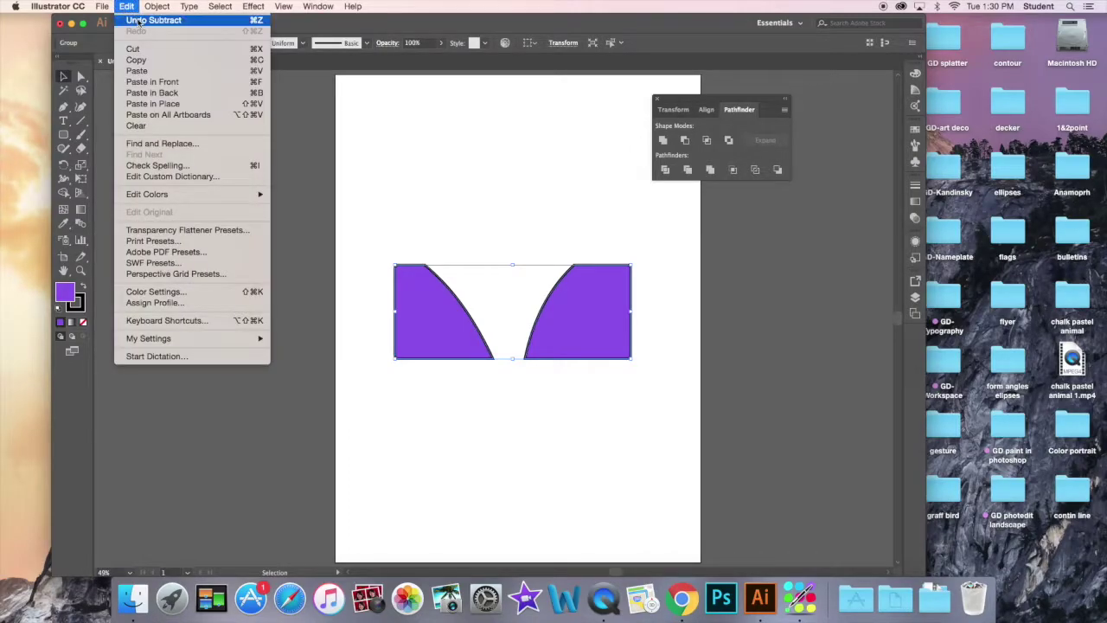
{"action": "left_click", "coordinate": [140, 20]}
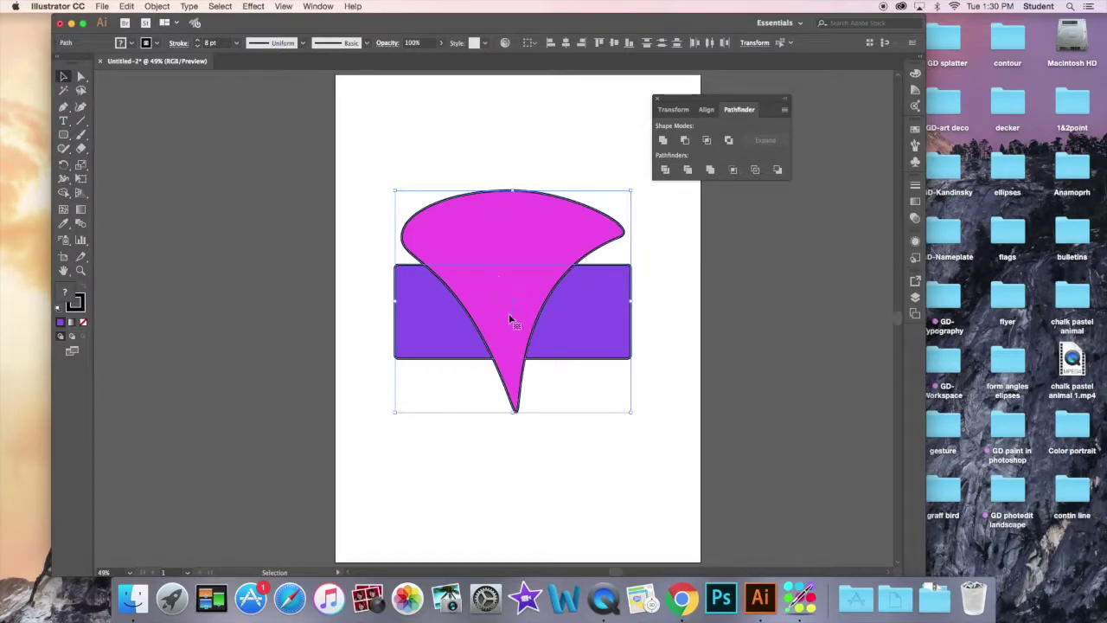
Try keeping only the overlap of the two shapes with the Intersect mode, and undo the intersection.
{"action": "left_click", "coordinate": [707, 141]}
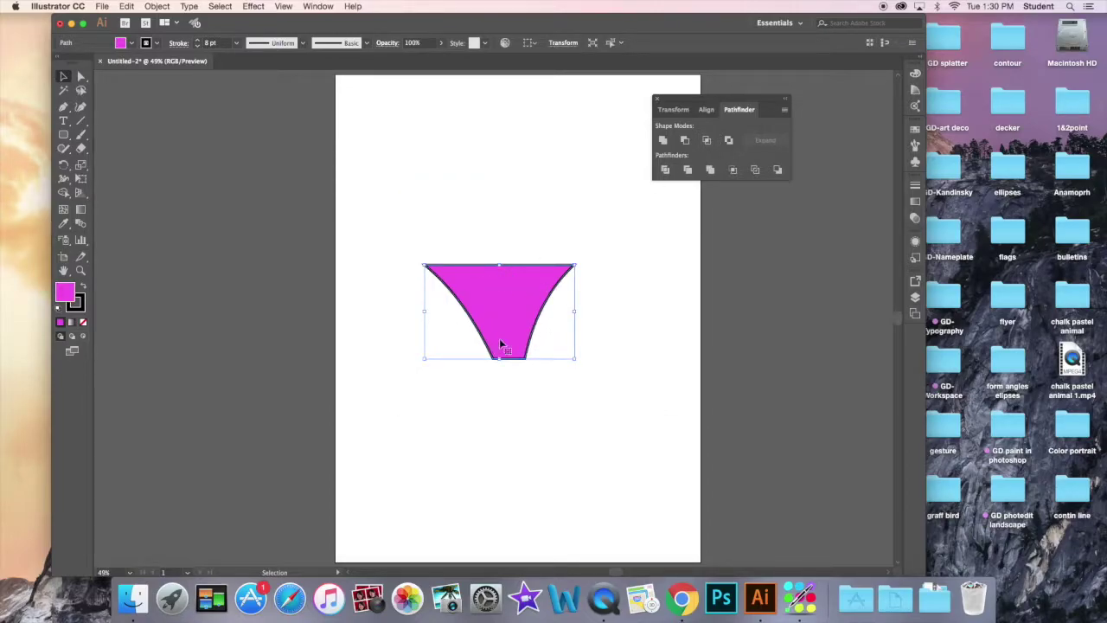
{"action": "left_click", "coordinate": [128, 6]}
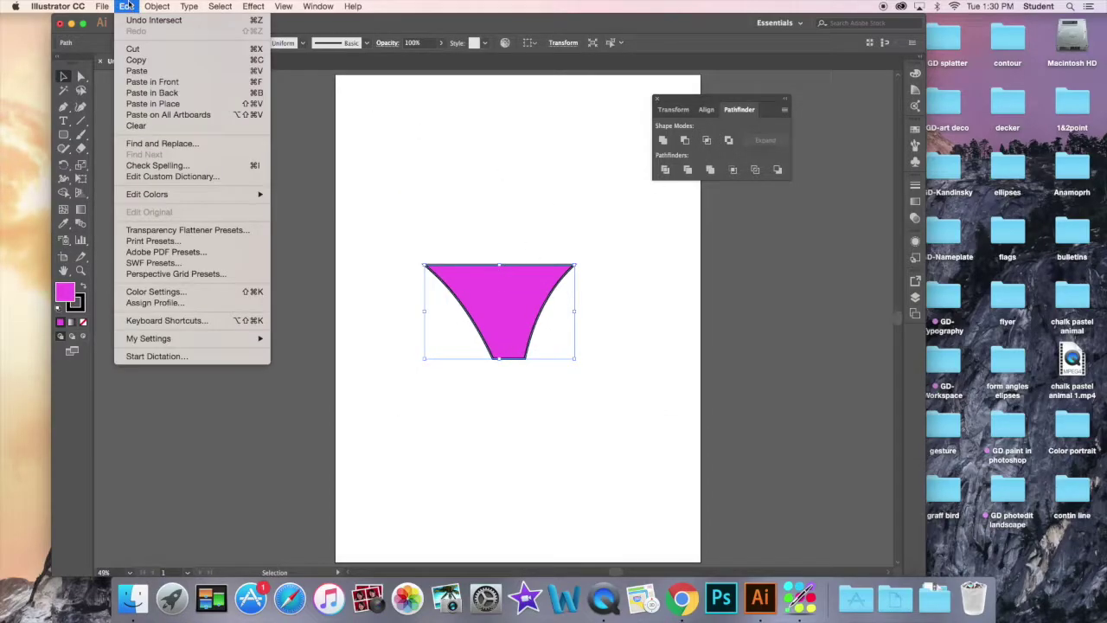
{"action": "left_click", "coordinate": [140, 24]}
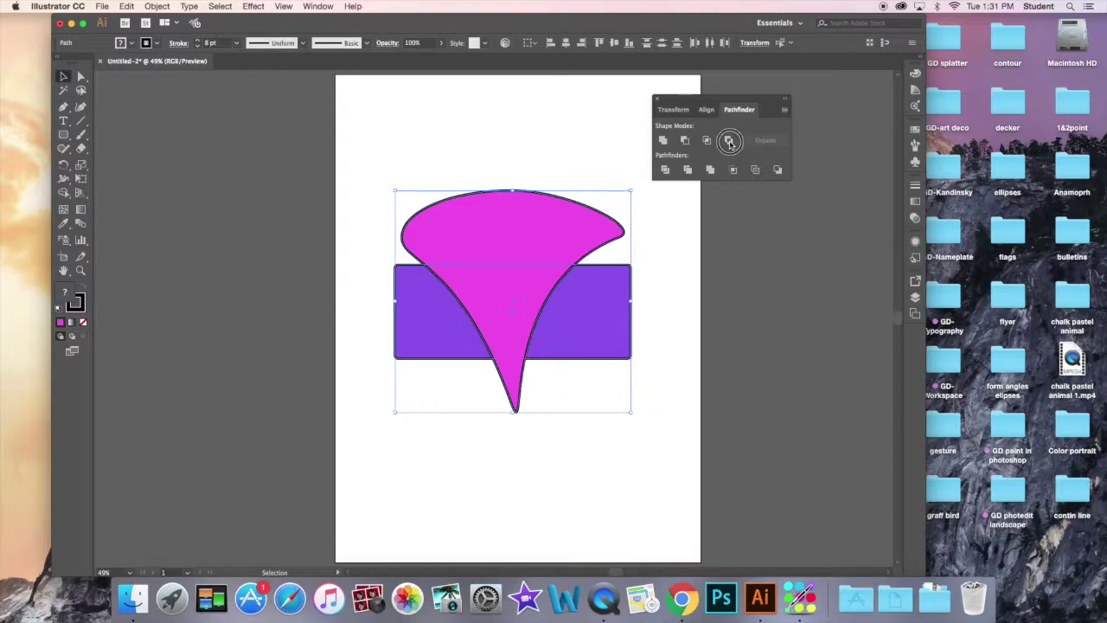
Try removing the overlapping area of the two shapes with the Exclude mode, and undo the exclusion.
{"action": "left_click", "coordinate": [729, 140]}
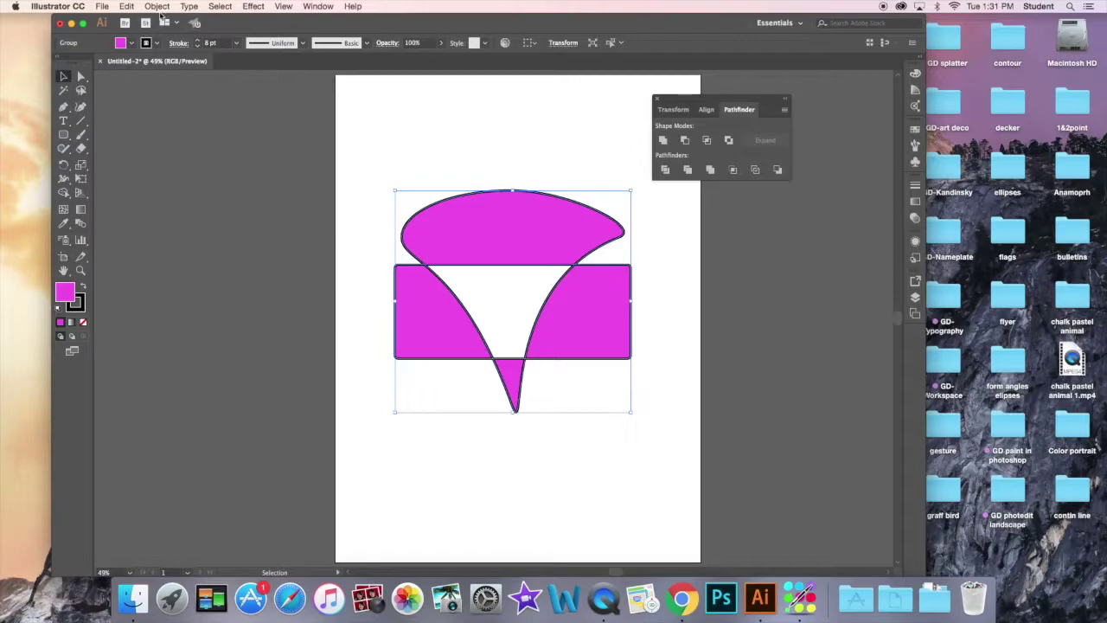
{"action": "left_click", "coordinate": [127, 6]}
{"action": "left_click", "coordinate": [136, 21]}
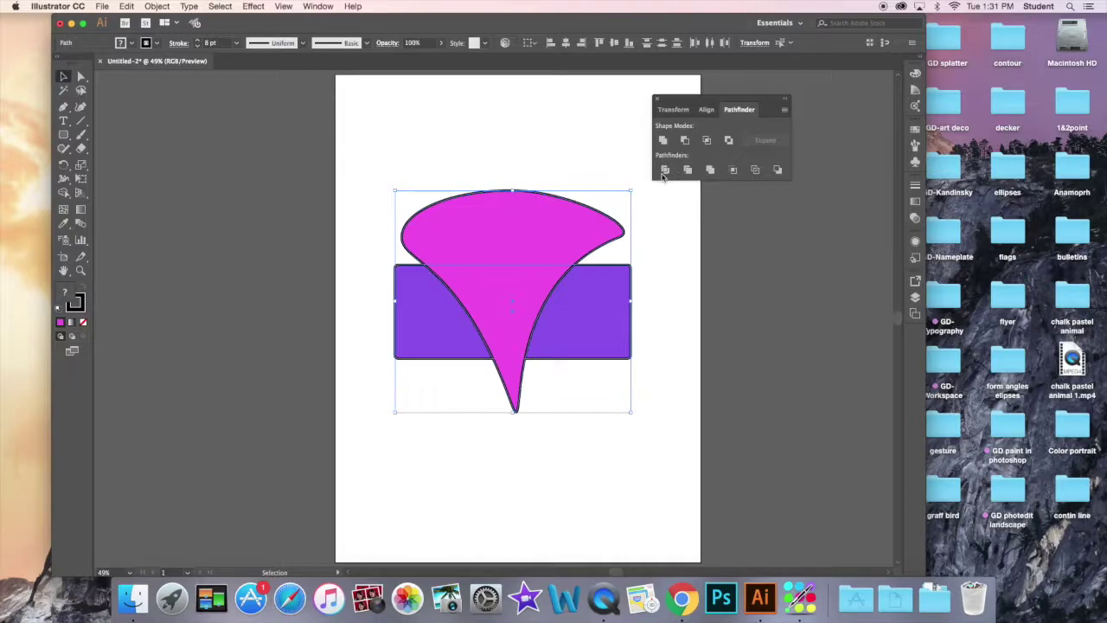
Split the selected magenta shape and purple rectangle along their overlapping edges with the Pathfinder Divide operation.
{"action": "left_click", "coordinate": [664, 171]}
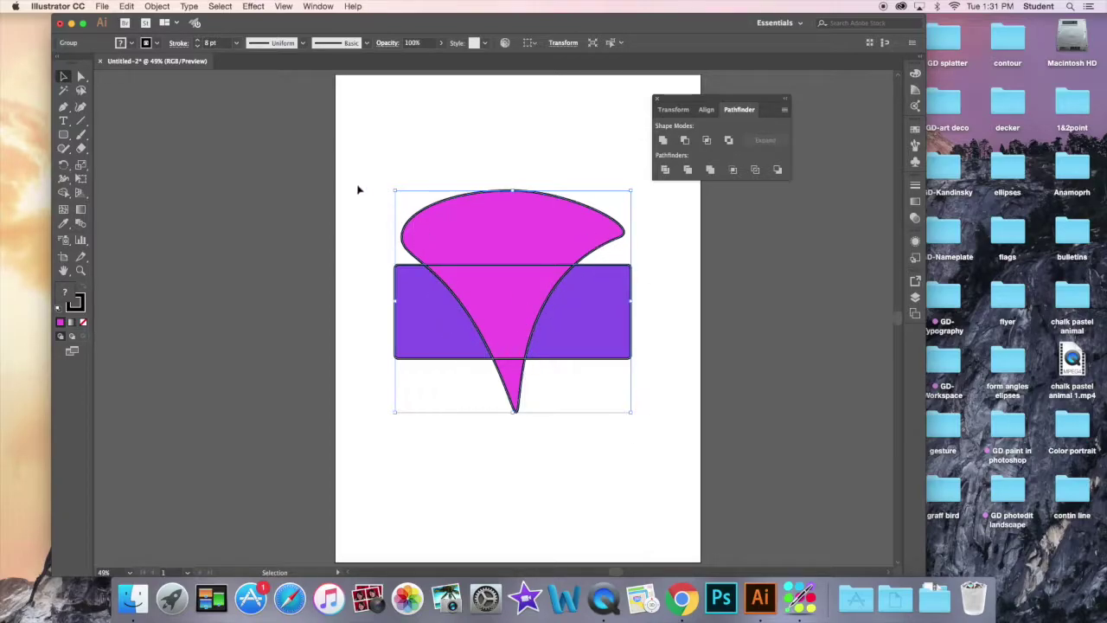
Try moving the overlapping middle piece out of the divided artwork with Direct Selection, and undo the moves.
{"action": "left_click", "coordinate": [211, 102]}
{"action": "left_click", "coordinate": [80, 76]}
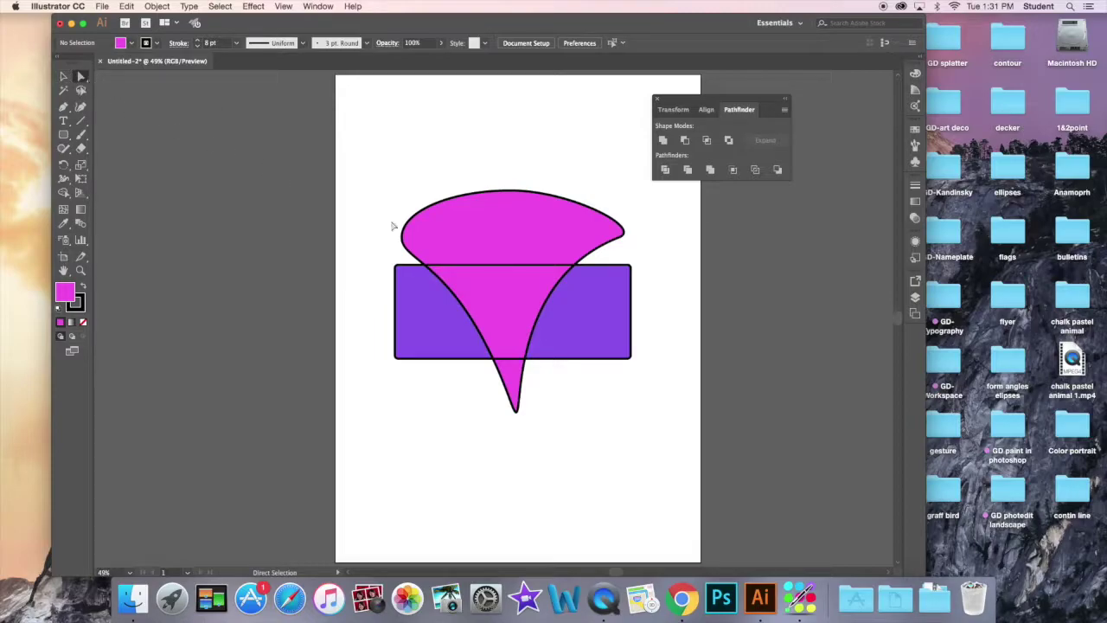
{"action": "left_click_drag", "start_coordinate": [484, 286], "coordinate": [510, 306]}
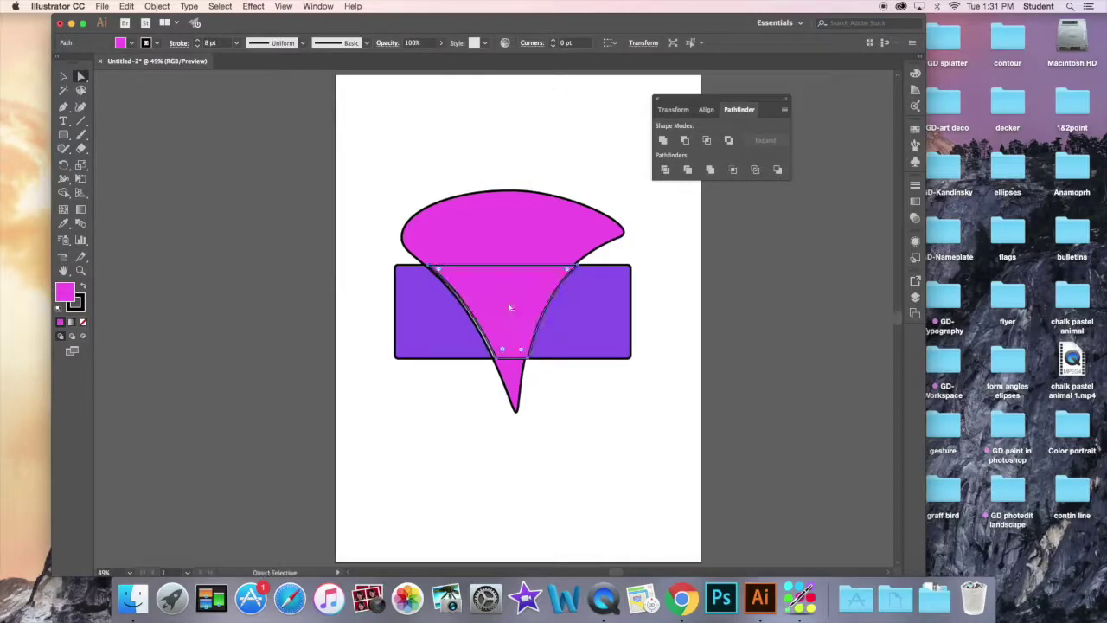
{"action": "left_click", "coordinate": [126, 6]}
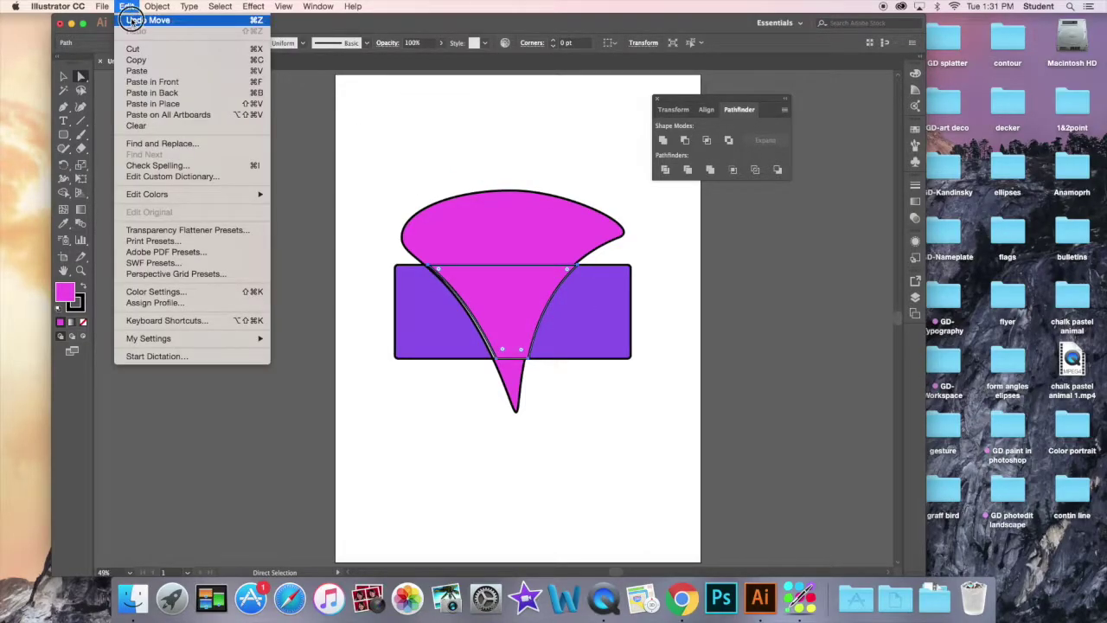
{"action": "left_click", "coordinate": [136, 15]}
{"action": "left_click", "coordinate": [127, 6]}
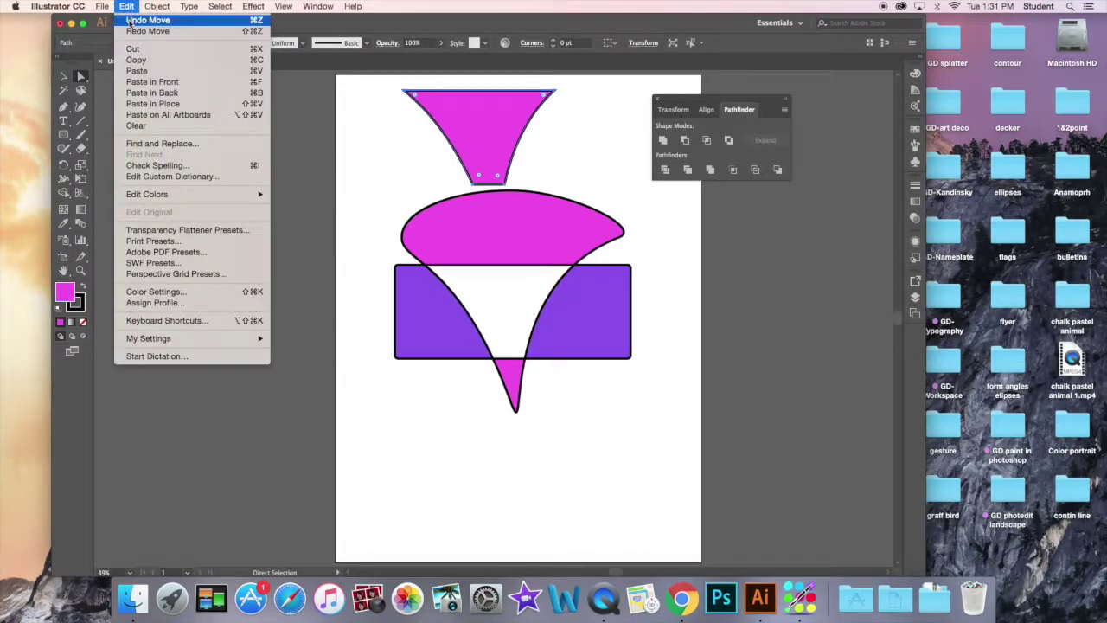
{"action": "left_click", "coordinate": [130, 21]}
Undo the Divide operation on the magenta shape and purple rectangle, and clear the selection.
{"action": "left_click", "coordinate": [122, 6]}
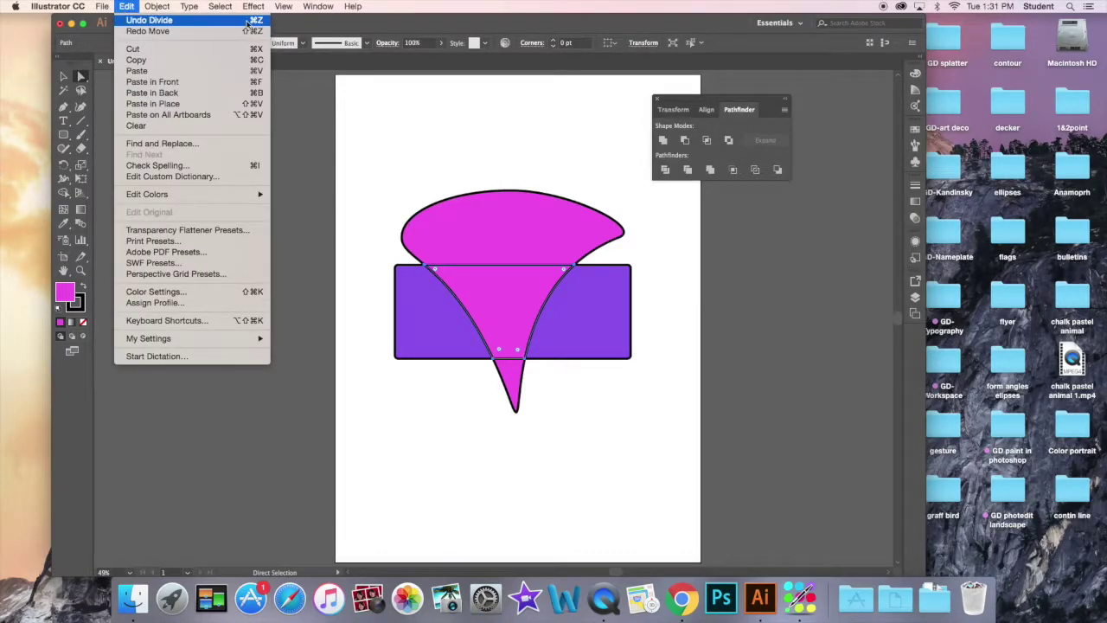
{"action": "left_click", "coordinate": [163, 21]}
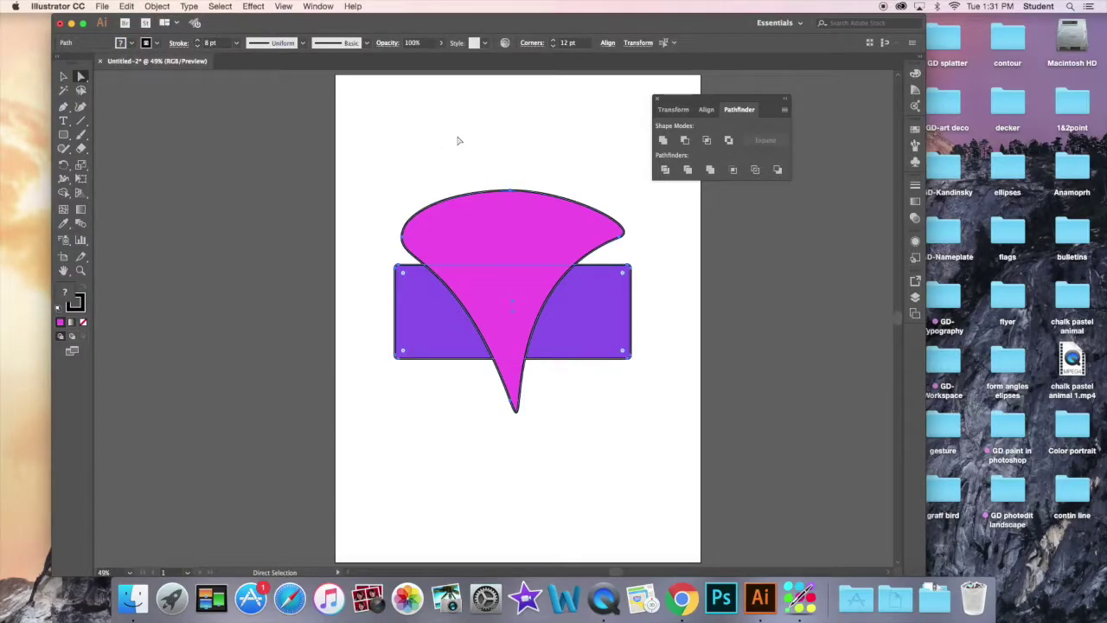
{"action": "left_click", "coordinate": [127, 6]}
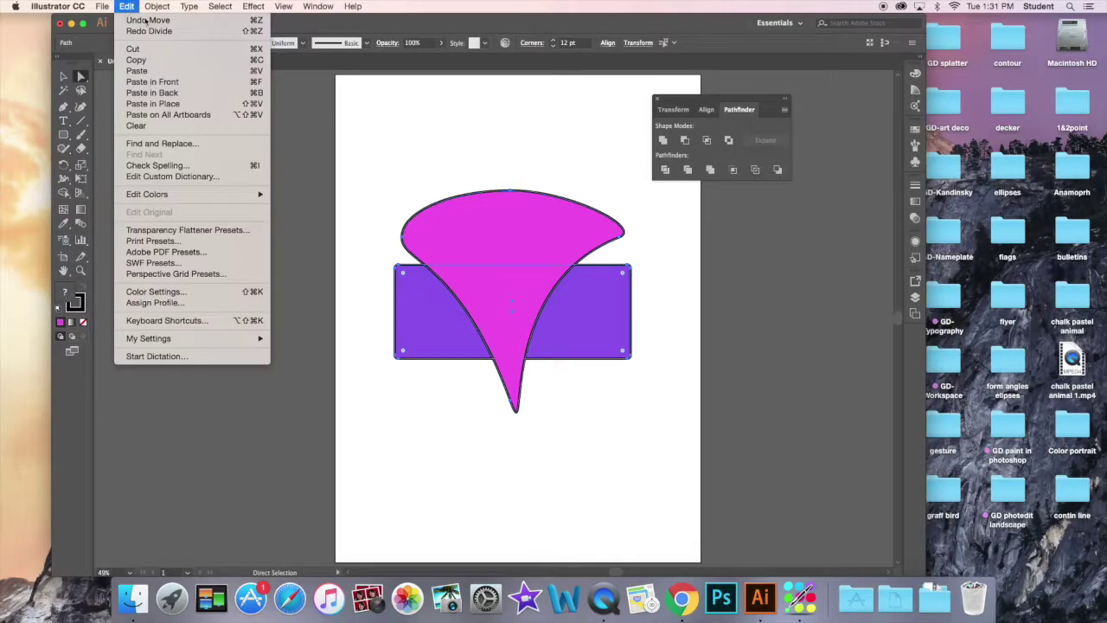
{"action": "left_click", "coordinate": [317, 104]}
{"action": "left_click", "coordinate": [270, 171]}
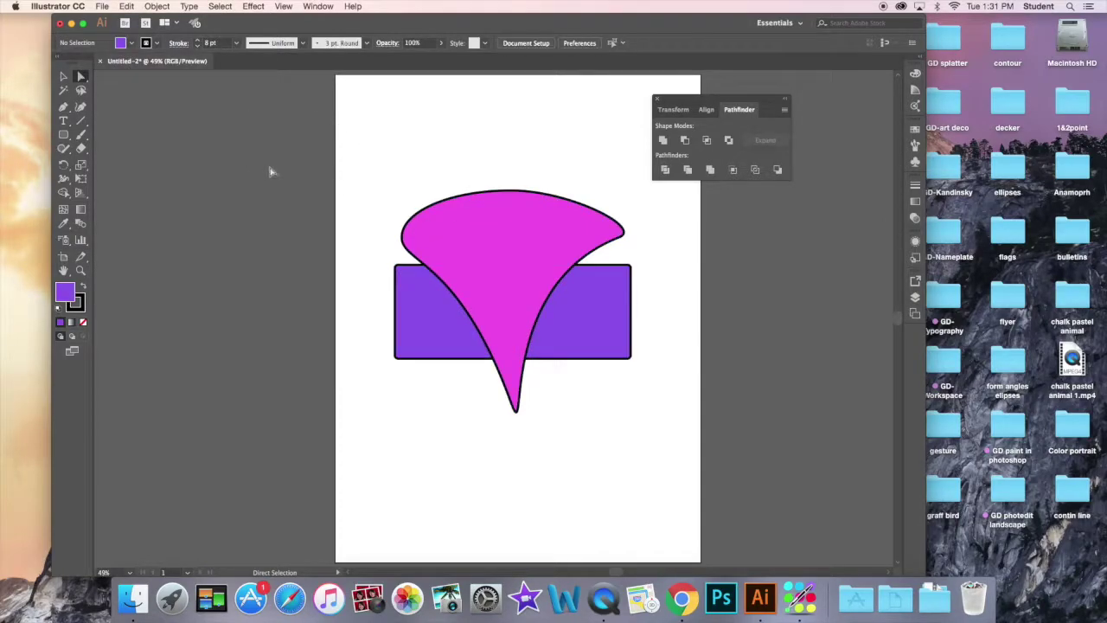
Try the Pathfinder Trim operation on both shapes, and move the magenta and left purple pieces apart.
{"action": "left_click", "coordinate": [64, 77]}
{"action": "left_click_drag", "start_coordinate": [348, 150], "coordinate": [660, 427]}
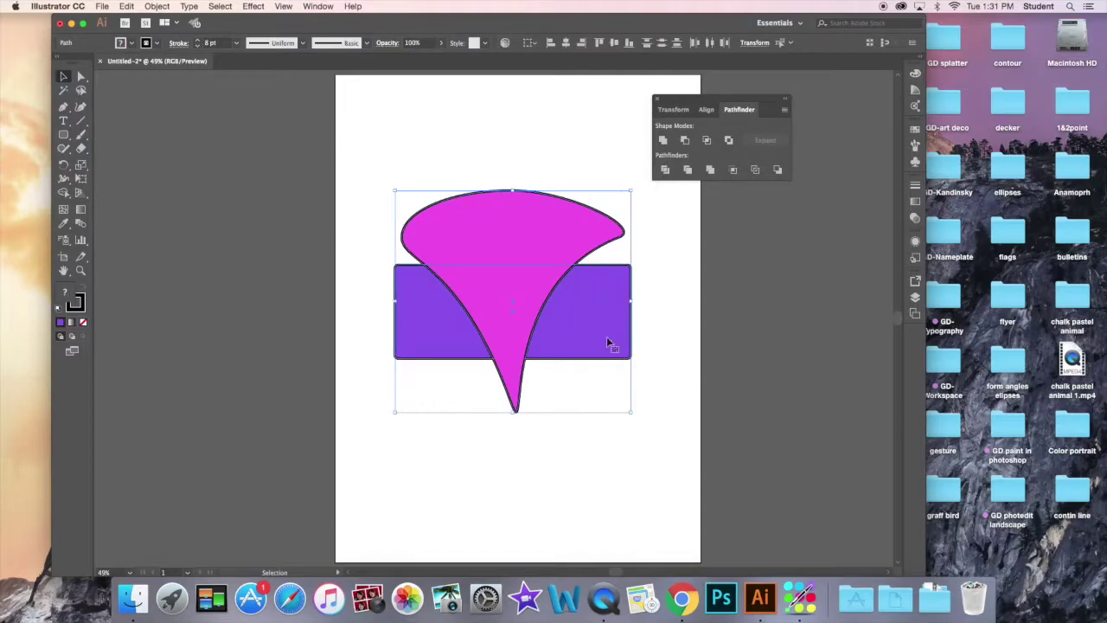
{"action": "left_click", "coordinate": [688, 170]}
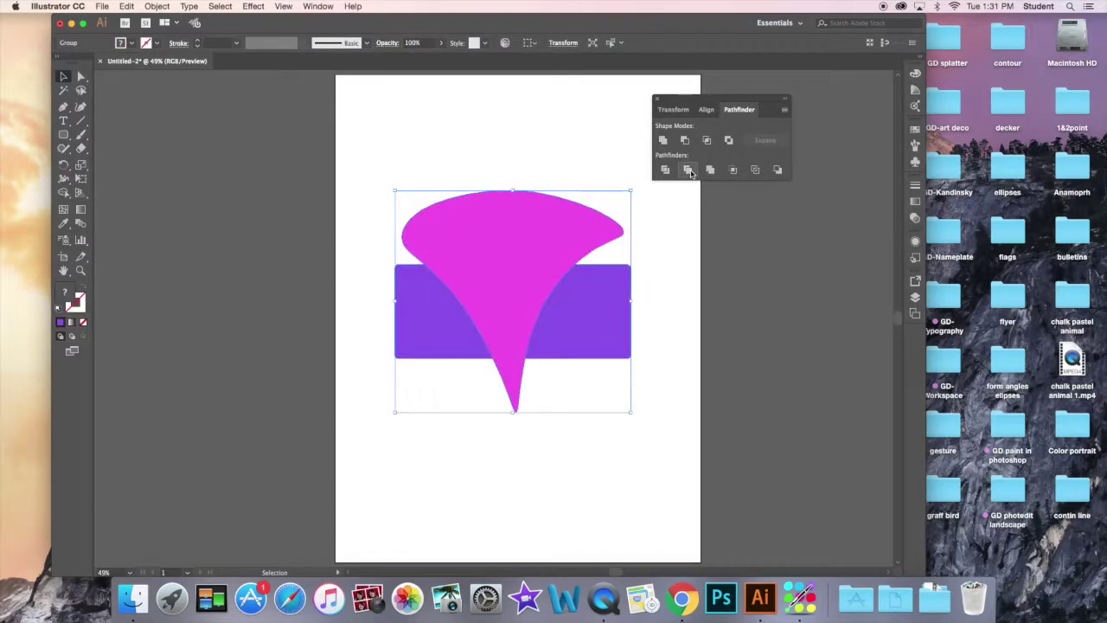
{"action": "left_click", "coordinate": [148, 105]}
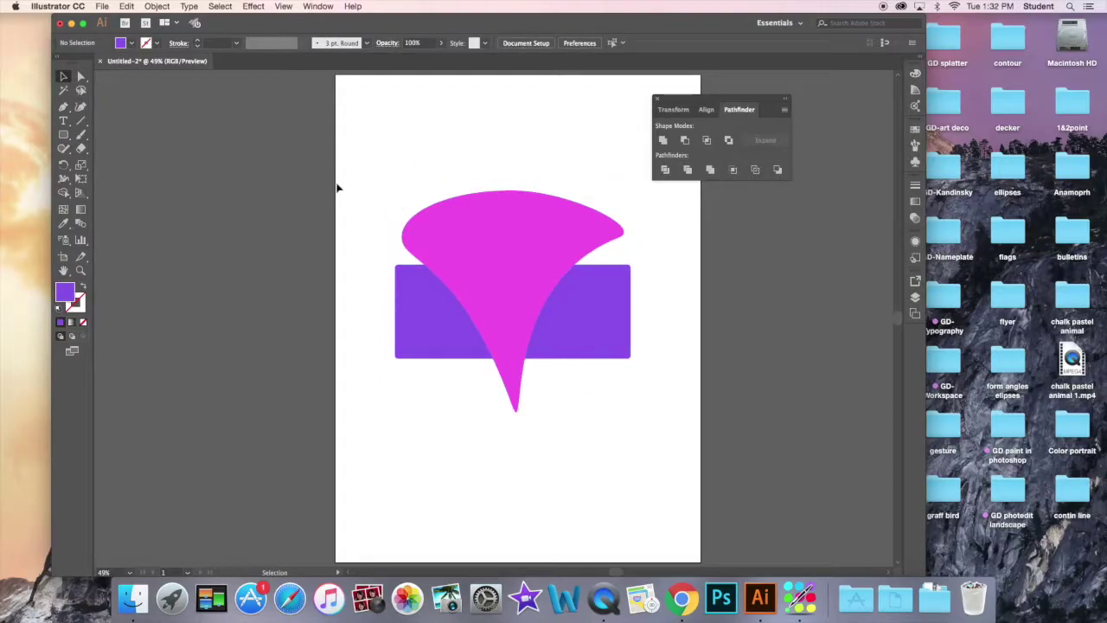
{"action": "left_click", "coordinate": [83, 76]}
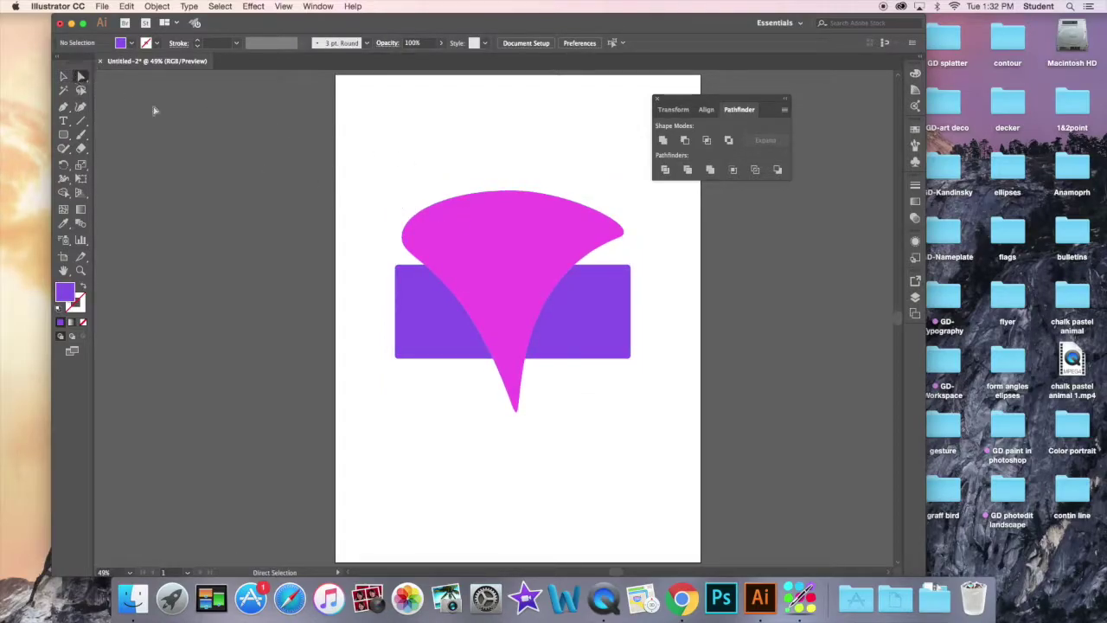
{"action": "left_click", "coordinate": [470, 224]}
{"action": "left_click_drag", "start_coordinate": [470, 224], "coordinate": [473, 181]}
{"action": "left_click_drag", "start_coordinate": [435, 296], "coordinate": [438, 279]}
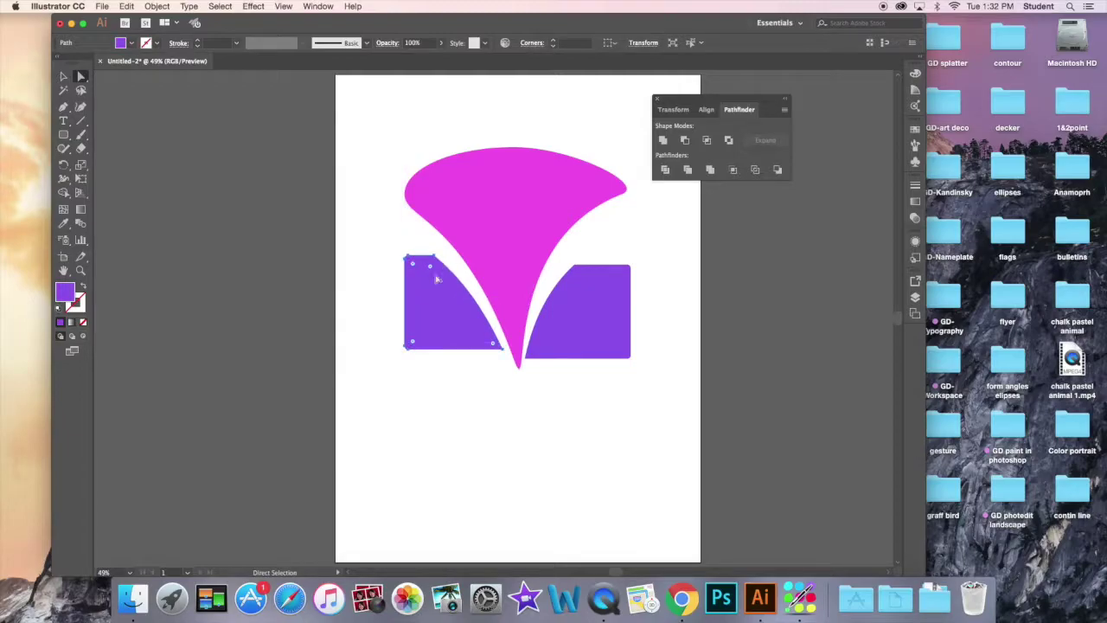
Undo the piece moves and the Trim operation, and deselect the shapes.
{"action": "left_click", "coordinate": [126, 7]}
{"action": "left_click", "coordinate": [148, 19]}
{"action": "left_click", "coordinate": [126, 6]}
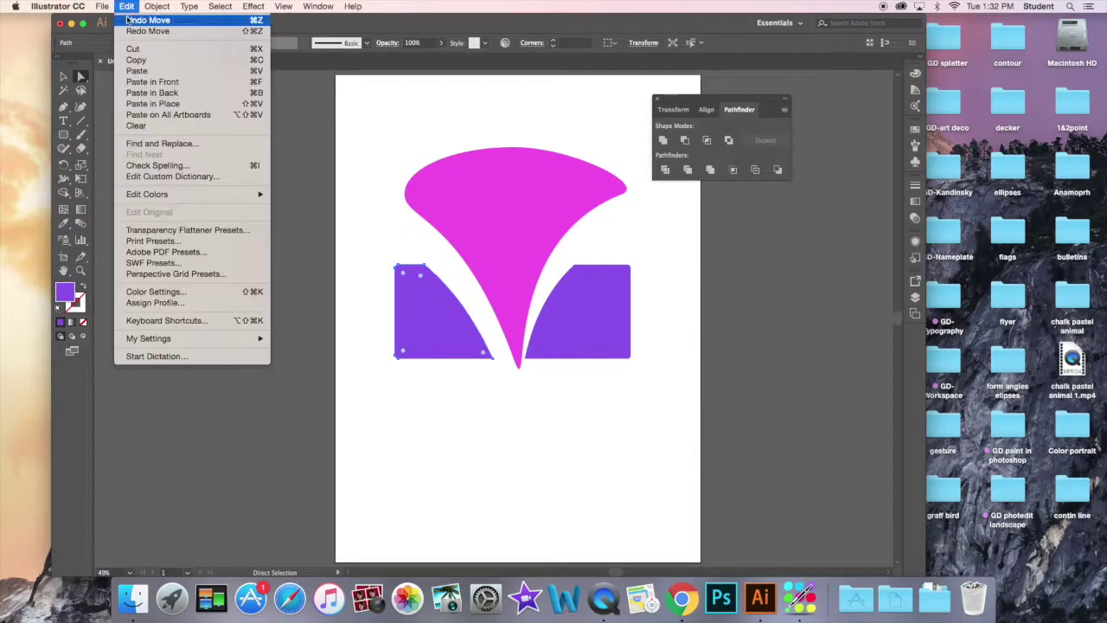
{"action": "left_click", "coordinate": [128, 18]}
{"action": "left_click", "coordinate": [126, 6]}
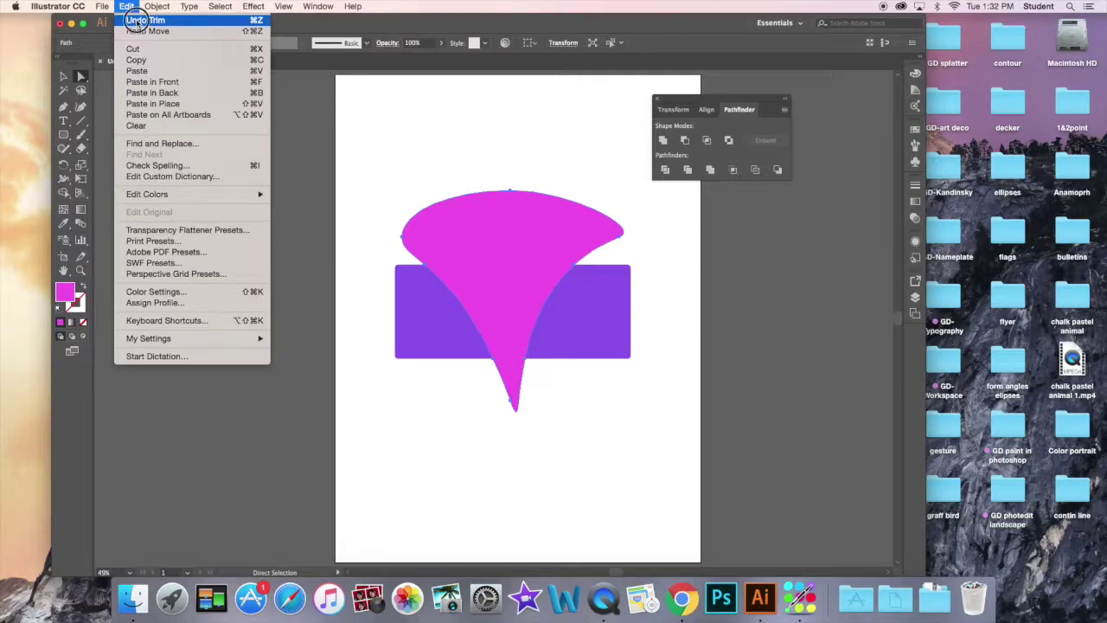
{"action": "left_click", "coordinate": [138, 19]}
{"action": "left_click", "coordinate": [370, 165]}
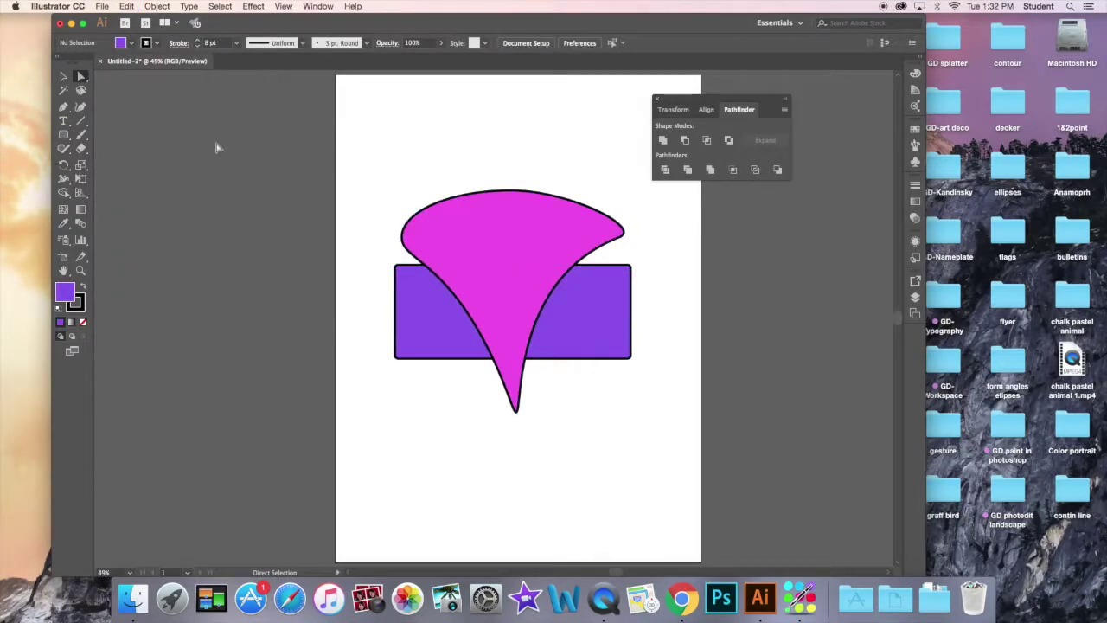
Try the Pathfinder Merge operation on both shapes, and move the magenta piece away from the purple pieces.
{"action": "left_click", "coordinate": [63, 76]}
{"action": "left_click_drag", "start_coordinate": [351, 170], "coordinate": [671, 377]}
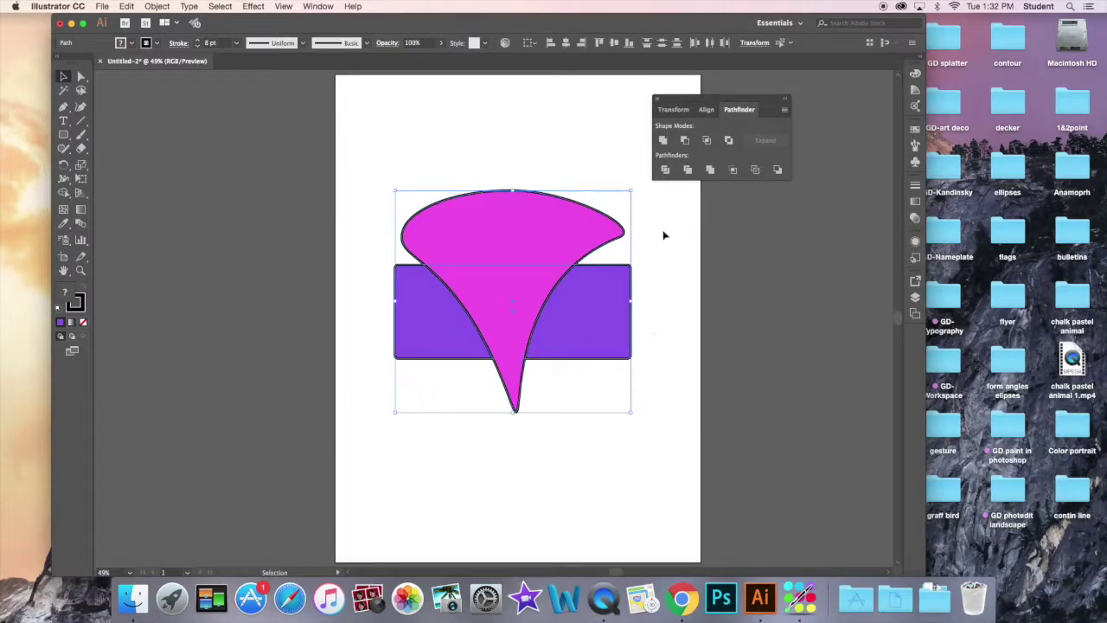
{"action": "left_click", "coordinate": [711, 172]}
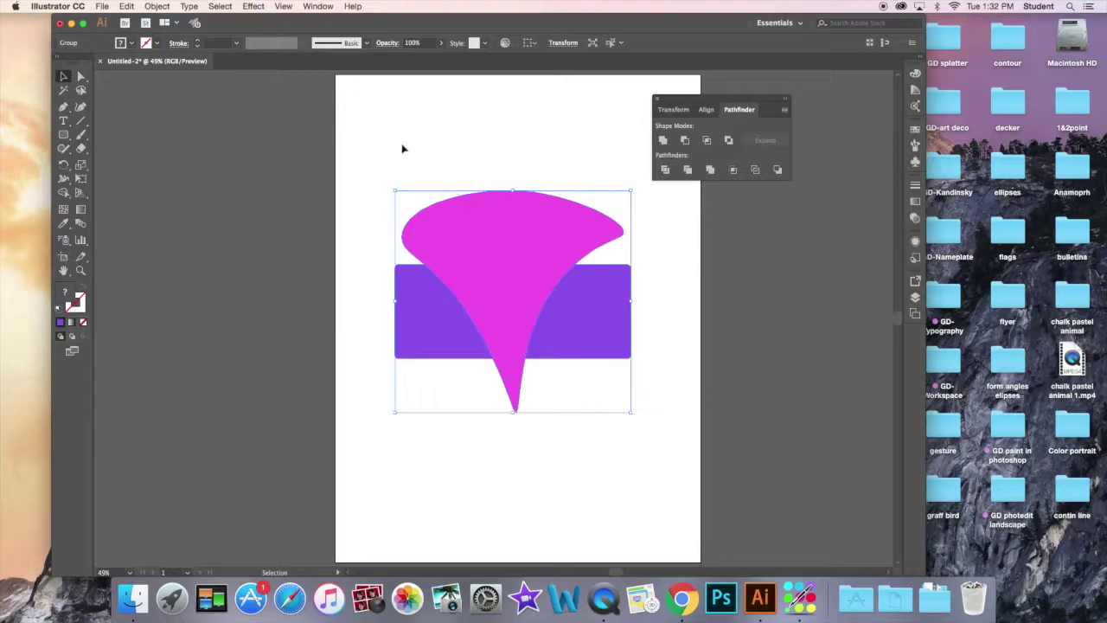
{"action": "left_click", "coordinate": [369, 131]}
{"action": "left_click", "coordinate": [80, 76]}
{"action": "mouse_move", "coordinate": [500, 272]}
{"action": "left_mouse_down"}
{"action": "mouse_move", "coordinate": [484, 251]}
{"action": "mouse_move", "coordinate": [501, 236]}
{"action": "mouse_move", "coordinate": [485, 261]}
{"action": "left_mouse_up"}
Undo the magenta piece's moves and the Merge operation, and deselect the shapes.
{"action": "left_click", "coordinate": [126, 6]}
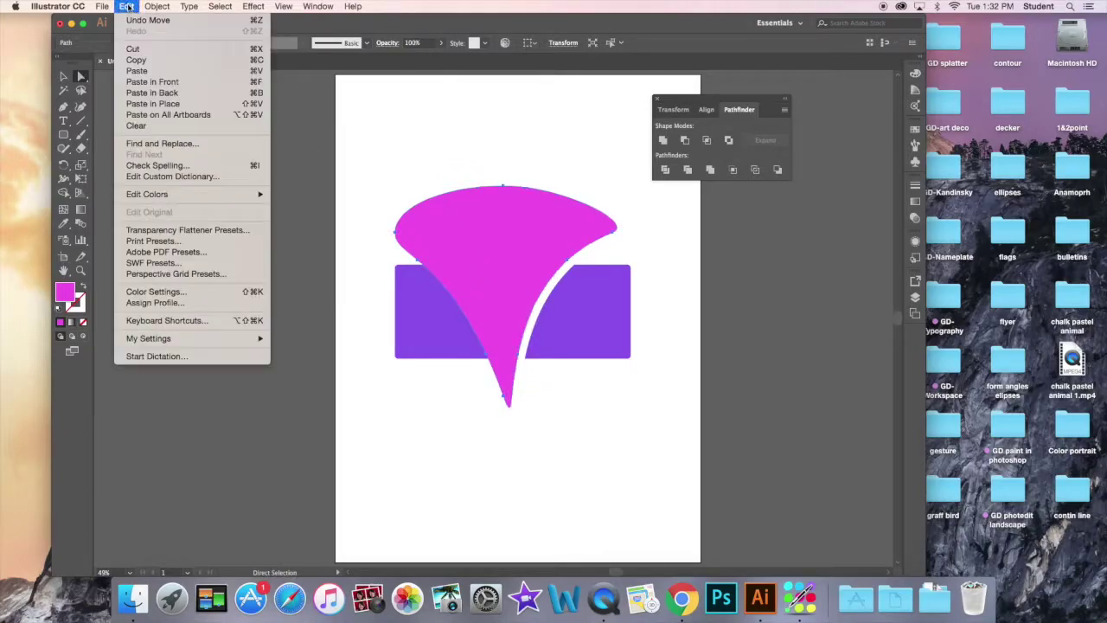
{"action": "left_click", "coordinate": [147, 19]}
{"action": "left_click", "coordinate": [128, 7]}
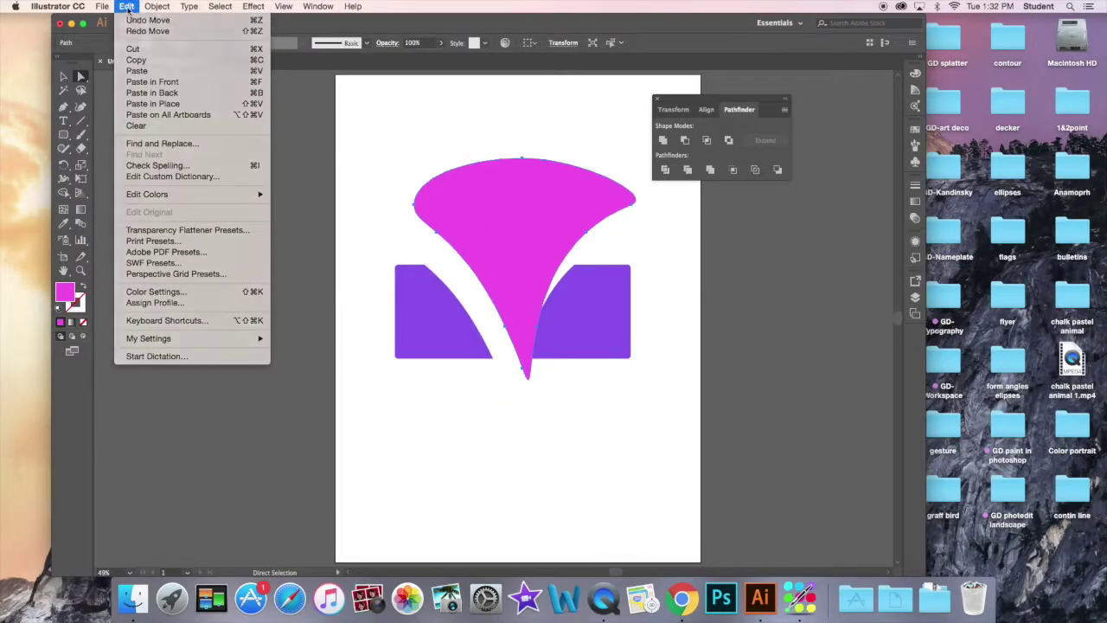
{"action": "left_click", "coordinate": [143, 19]}
{"action": "left_click", "coordinate": [126, 6]}
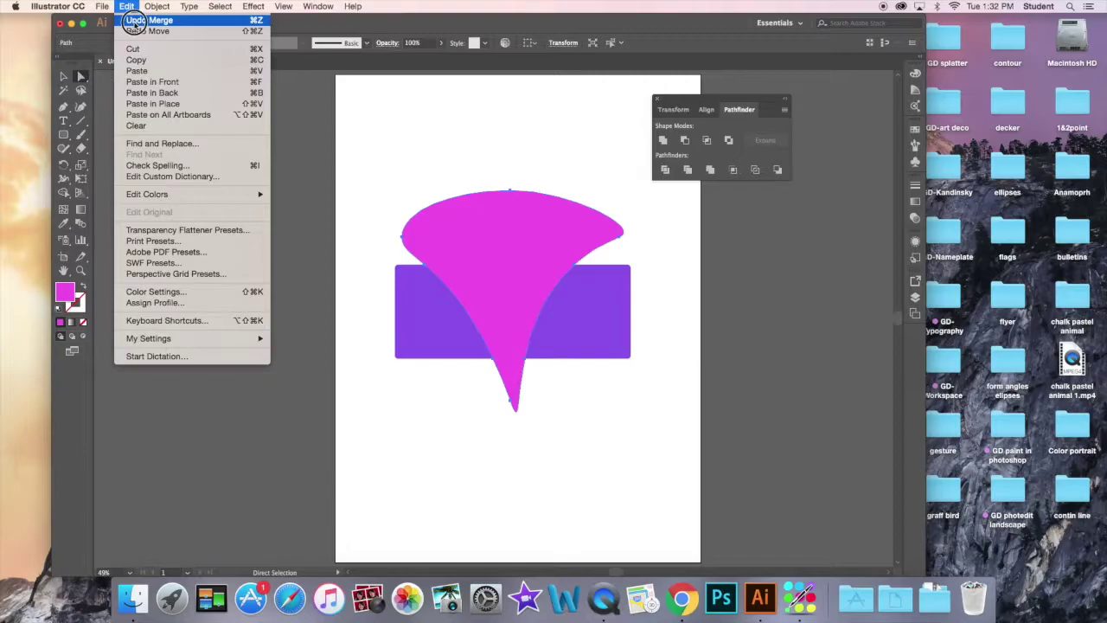
{"action": "left_click", "coordinate": [140, 20]}
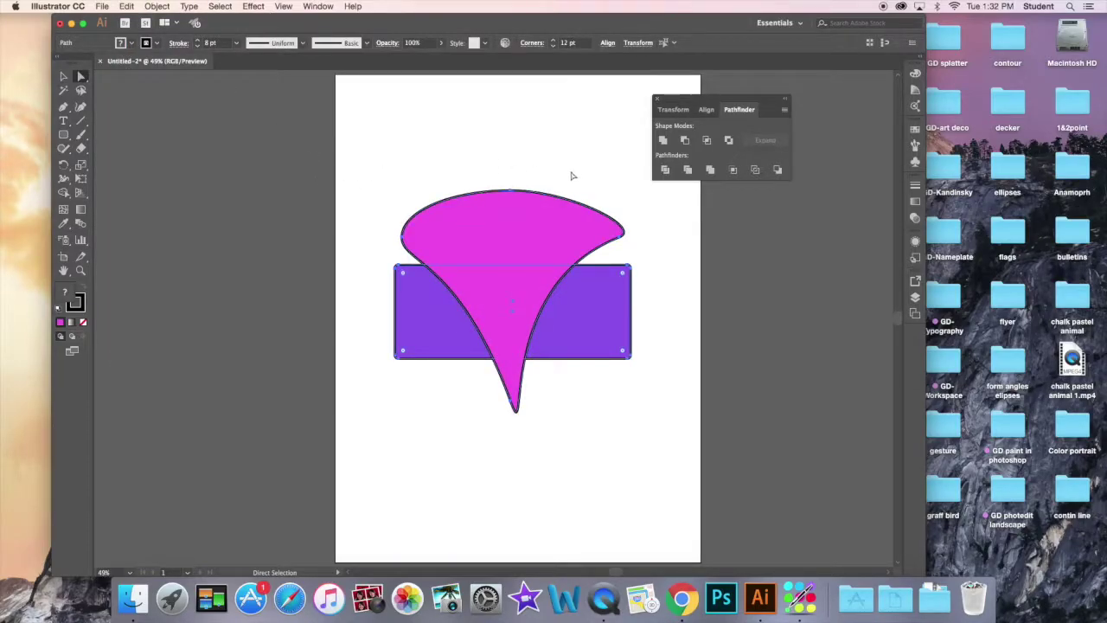
{"action": "left_click", "coordinate": [349, 164]}
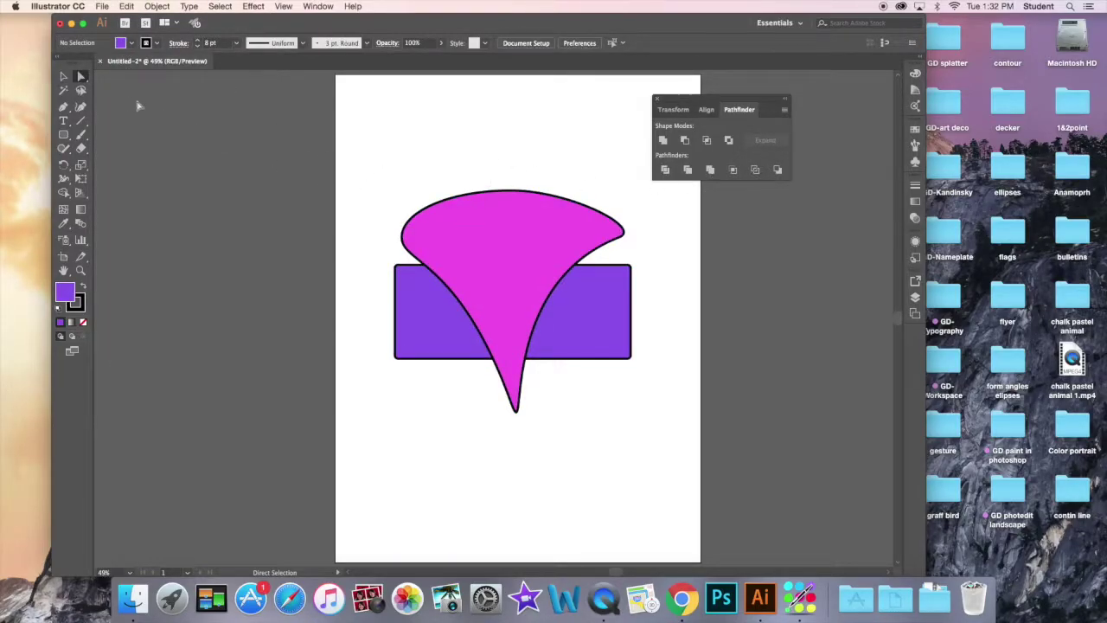
Try cropping the purple rectangle to the magenta shape with the Pathfinder Crop operation, and undo the crop.
{"action": "left_click", "coordinate": [63, 76]}
{"action": "left_click_drag", "start_coordinate": [371, 154], "coordinate": [660, 386]}
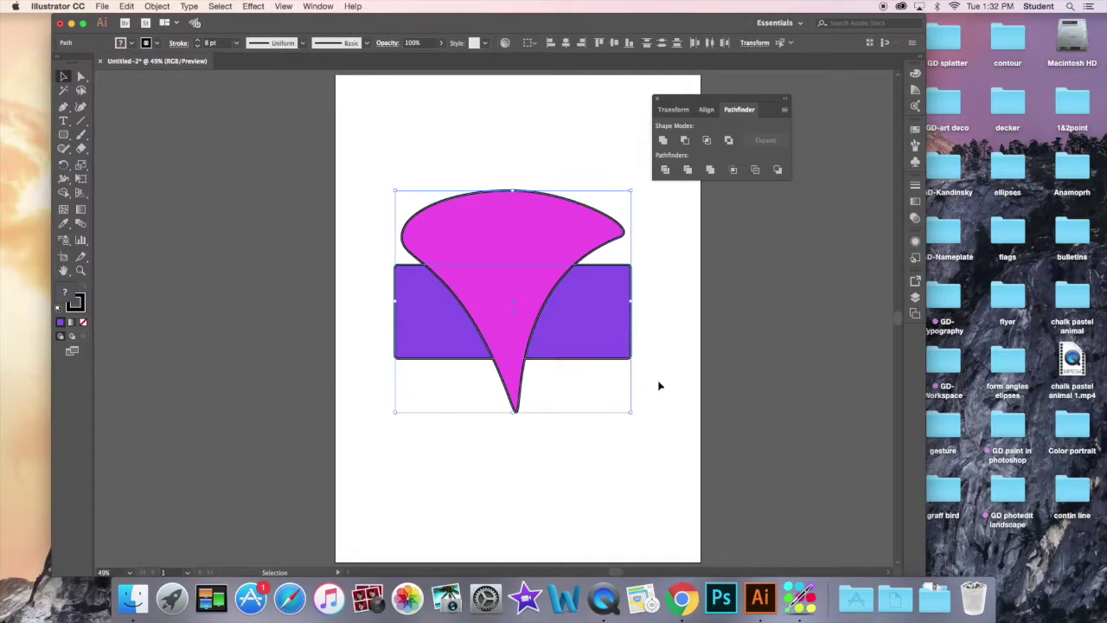
{"action": "left_click", "coordinate": [734, 171]}
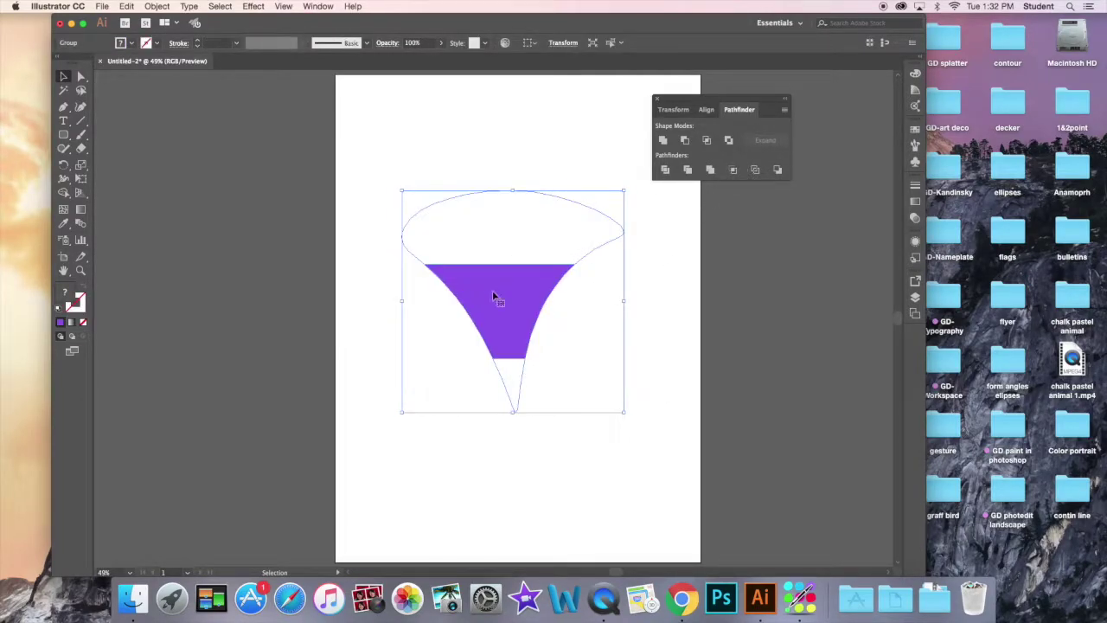
{"action": "left_click", "coordinate": [126, 7]}
{"action": "left_click", "coordinate": [134, 23]}
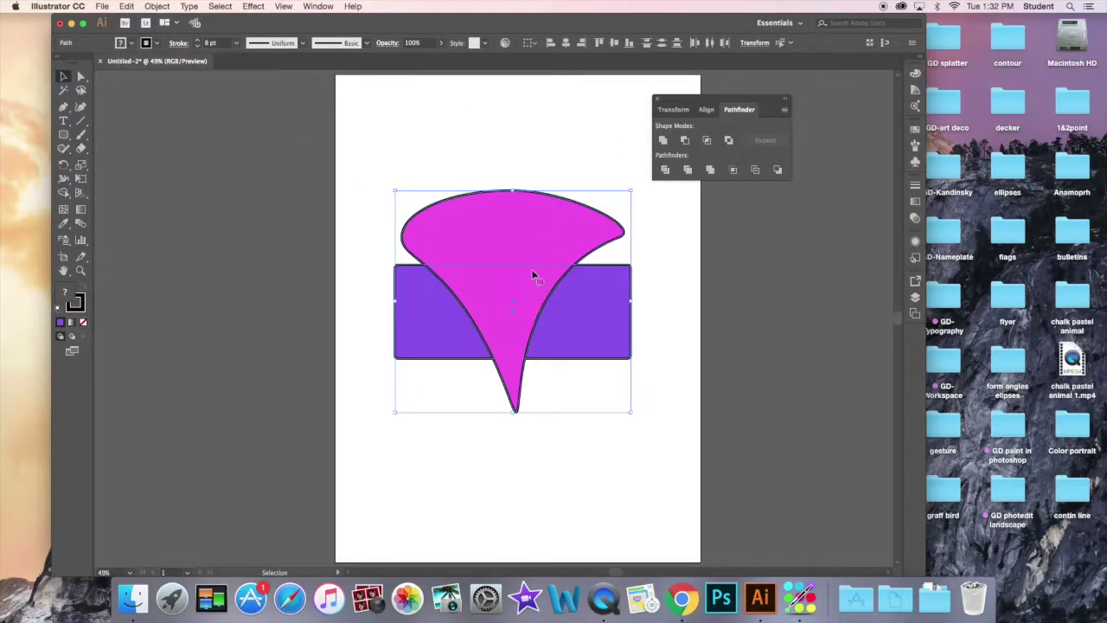
Try breaking both shapes into separate line segments with Pathfinder Outline, shift one segment, and undo these changes.
{"action": "left_click", "coordinate": [756, 171]}
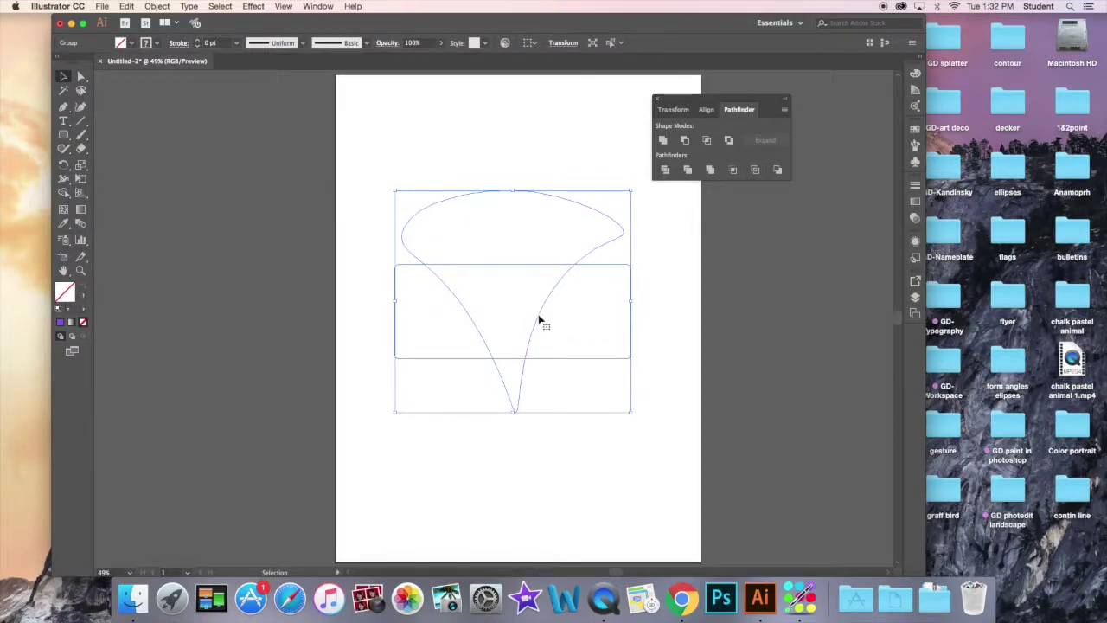
{"action": "left_click", "coordinate": [381, 160]}
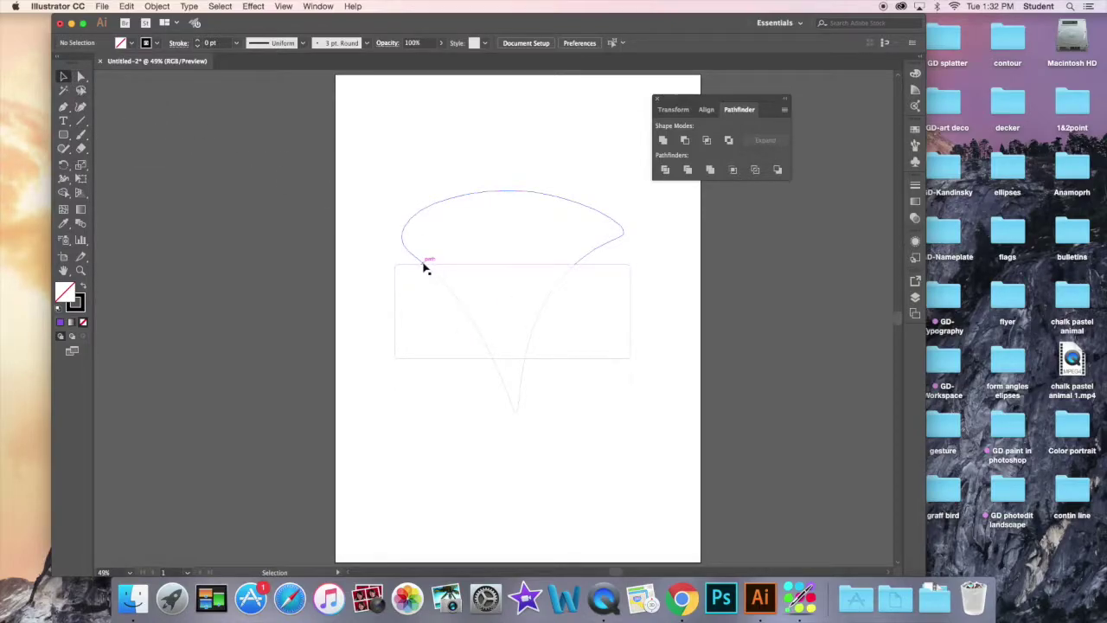
{"action": "key", "text": "a"}
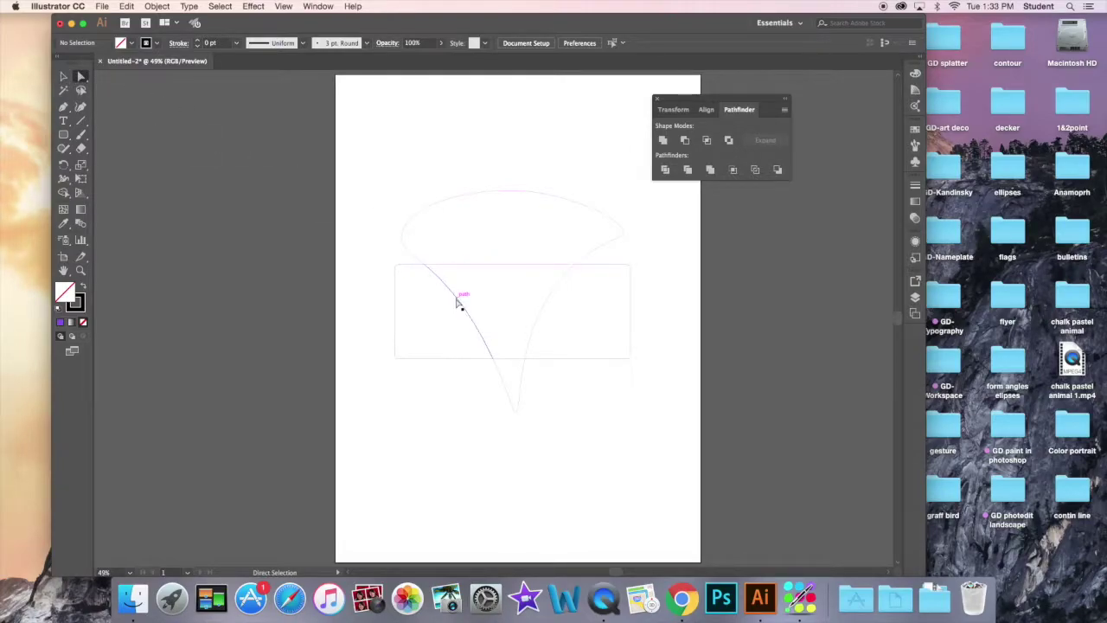
{"action": "mouse_move", "coordinate": [396, 293]}
{"action": "left_mouse_down"}
{"action": "mouse_move", "coordinate": [379, 295]}
{"action": "mouse_move", "coordinate": [395, 293]}
{"action": "left_mouse_up"}
{"action": "left_click", "coordinate": [127, 7]}
{"action": "left_click", "coordinate": [126, 6]}
{"action": "left_click", "coordinate": [127, 6]}
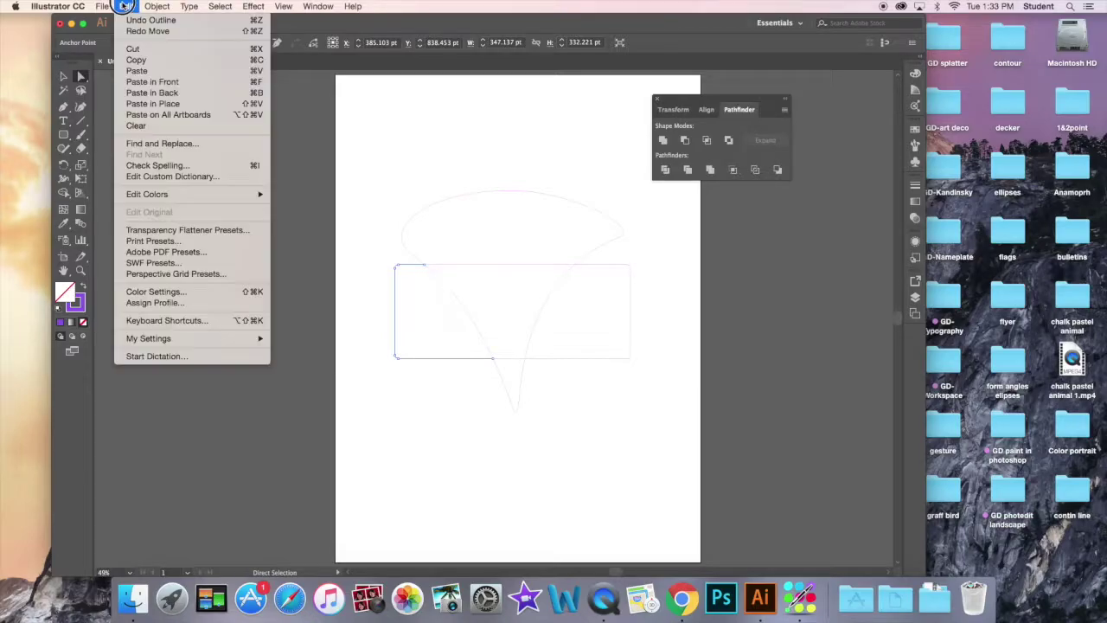
{"action": "left_click", "coordinate": [135, 22]}
{"action": "left_click", "coordinate": [419, 149]}
Try subtracting the purple rectangle from the magenta shape with Minus Back, and undo the subtraction.
{"action": "left_click", "coordinate": [63, 76]}
{"action": "left_click_drag", "start_coordinate": [334, 149], "coordinate": [703, 408]}
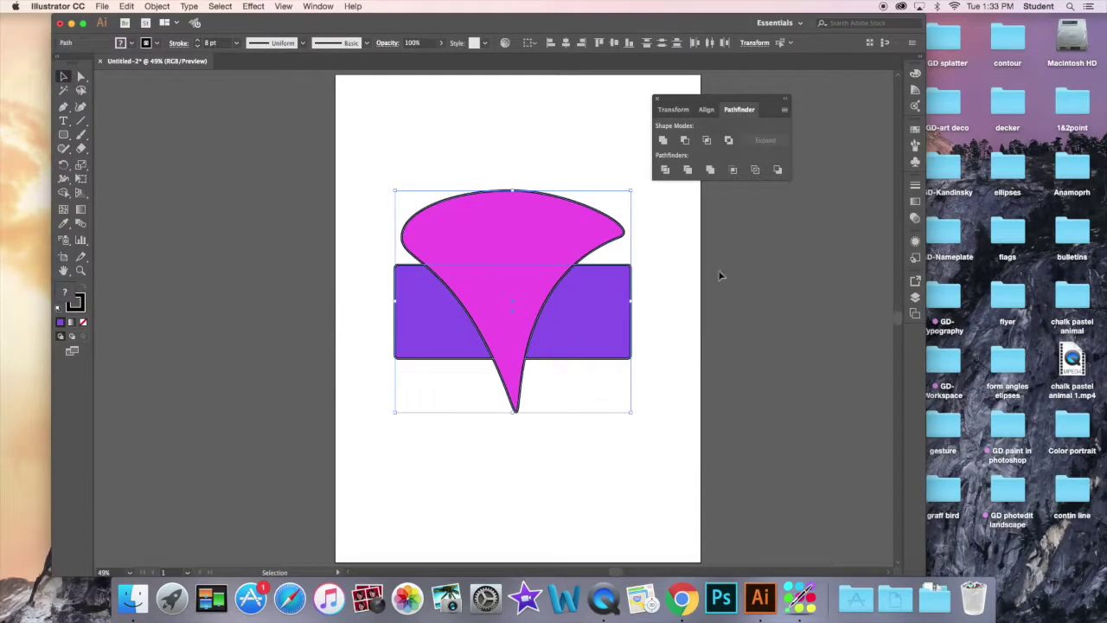
{"action": "left_click", "coordinate": [778, 170]}
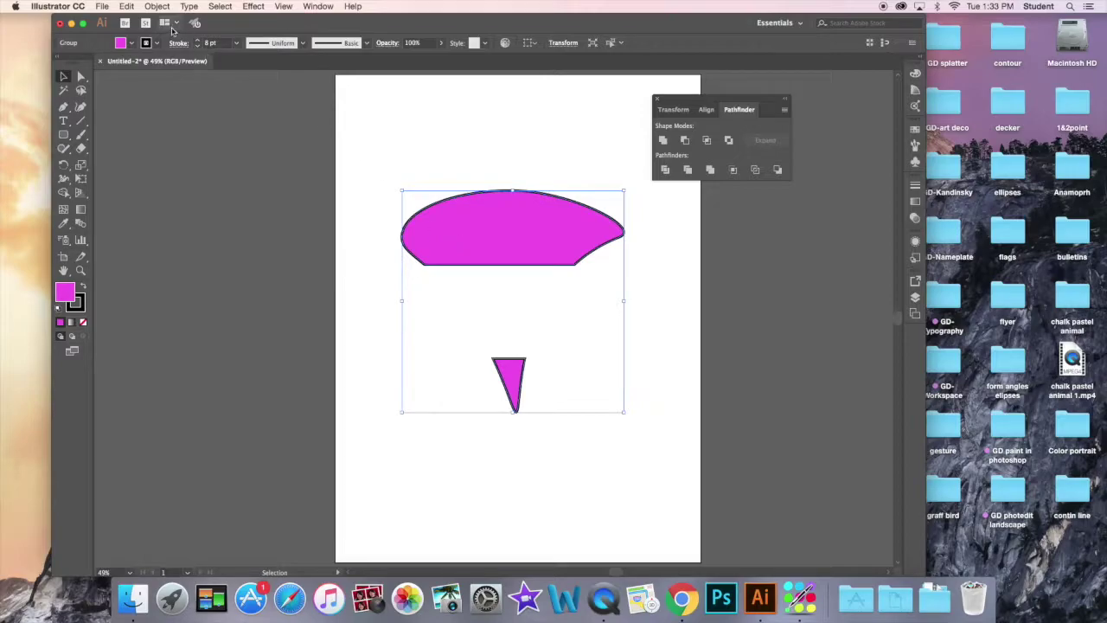
{"action": "left_click", "coordinate": [126, 7]}
{"action": "left_click", "coordinate": [138, 21]}
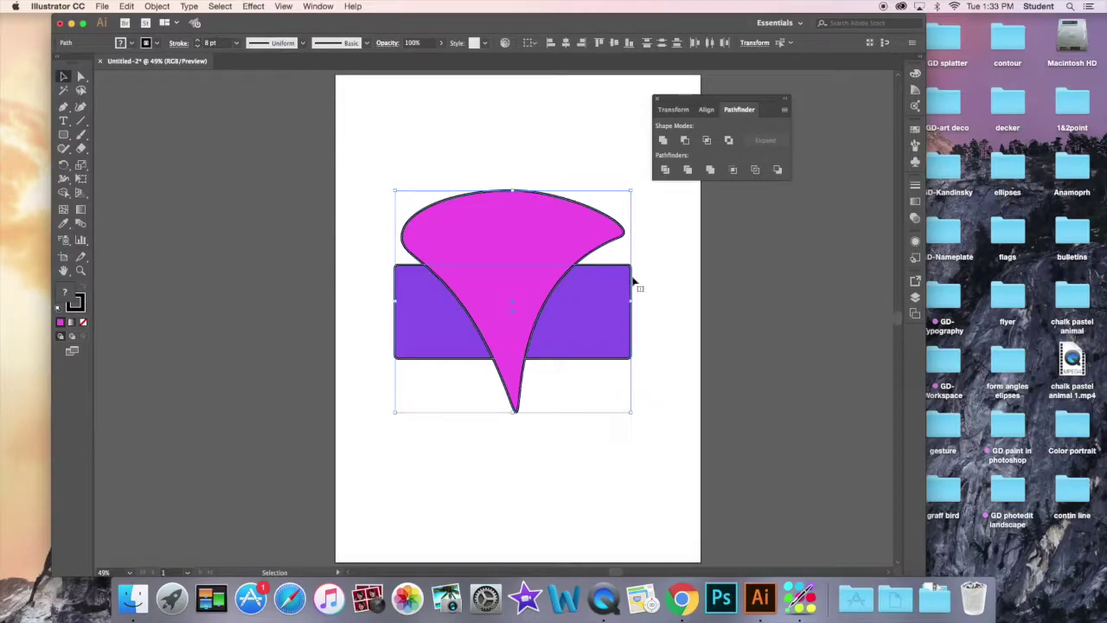
{"action": "left_click", "coordinate": [663, 263]}
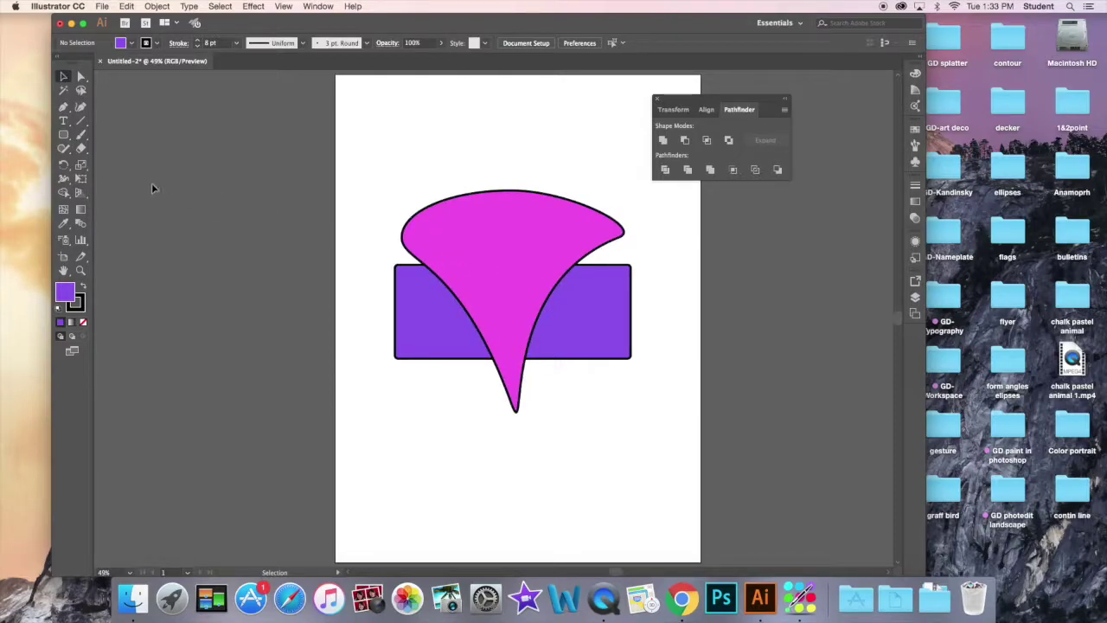
Draw a tilted purple hexagon with the Polygon tool over the area where the magenta shape and rectangle overlap.
{"action": "left_click_drag", "start_coordinate": [63, 135], "coordinate": [115, 176]}
{"action": "left_click_drag", "start_coordinate": [474, 295], "coordinate": [442, 343]}
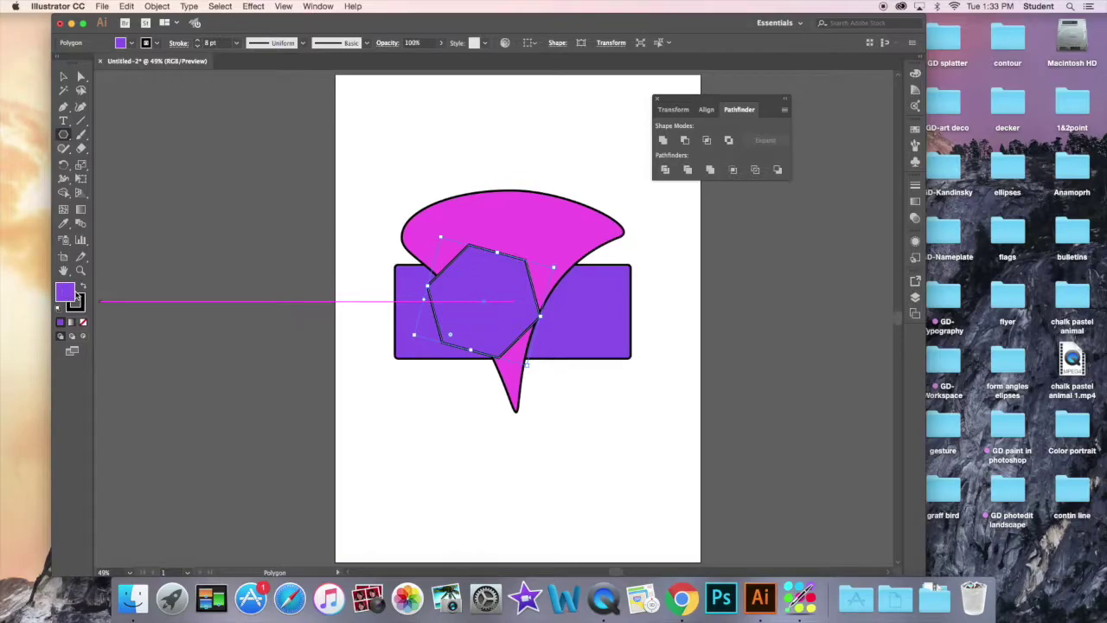
Fill the hexagon with green (RGB 75, 234, 143) and move it down to overlap the purple rectangle's lower edge.
{"action": "double_click", "coordinate": [72, 293]}
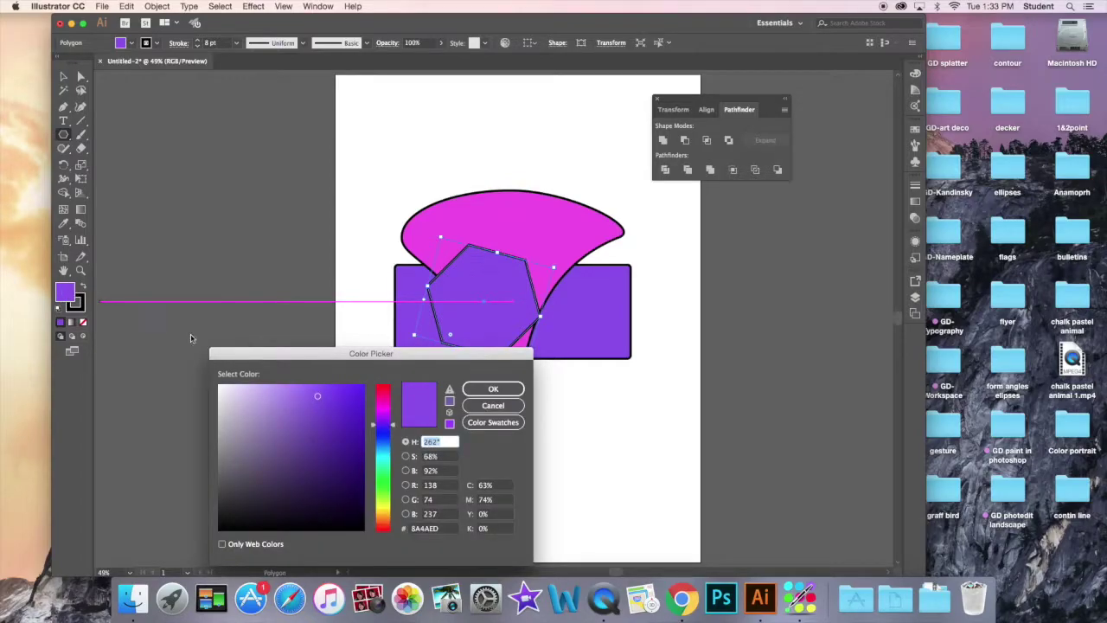
{"action": "left_click", "coordinate": [384, 470]}
{"action": "left_click", "coordinate": [489, 391]}
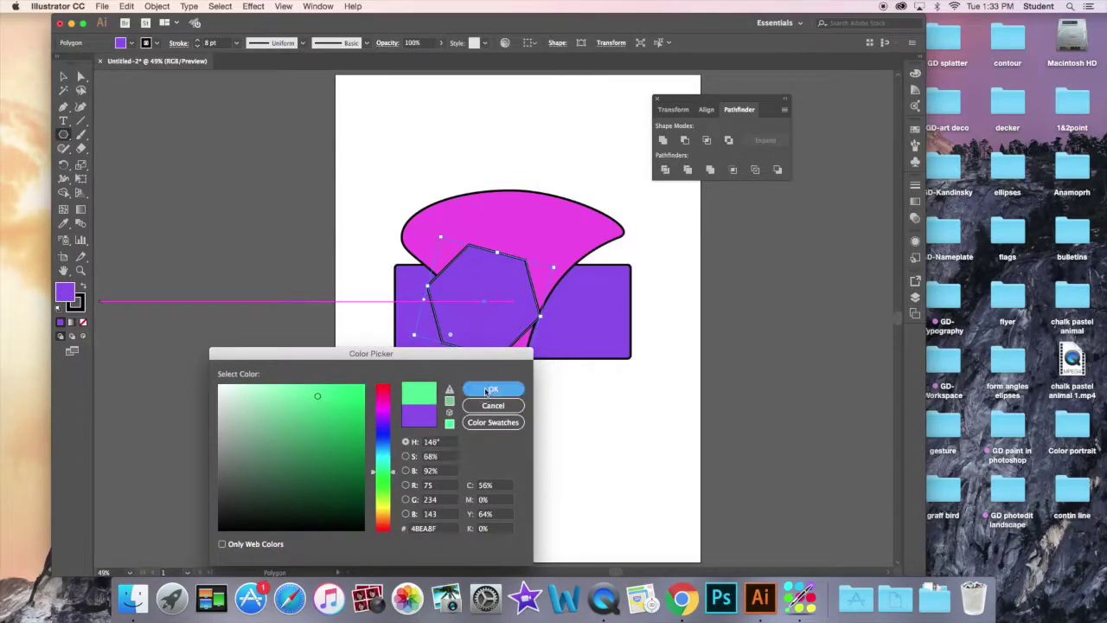
{"action": "left_click", "coordinate": [62, 78]}
{"action": "left_click_drag", "start_coordinate": [471, 298], "coordinate": [469, 365]}
{"action": "left_click", "coordinate": [586, 445]}
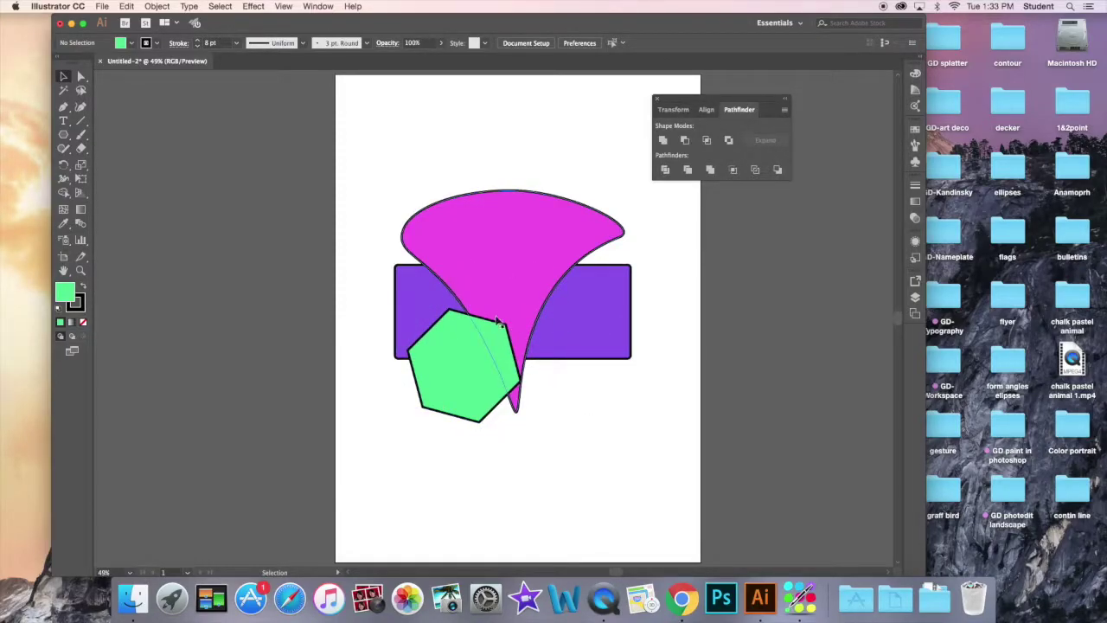
Send the green hexagon to the back, behind the purple rectangle and the magenta shape.
{"action": "left_click", "coordinate": [458, 372]}
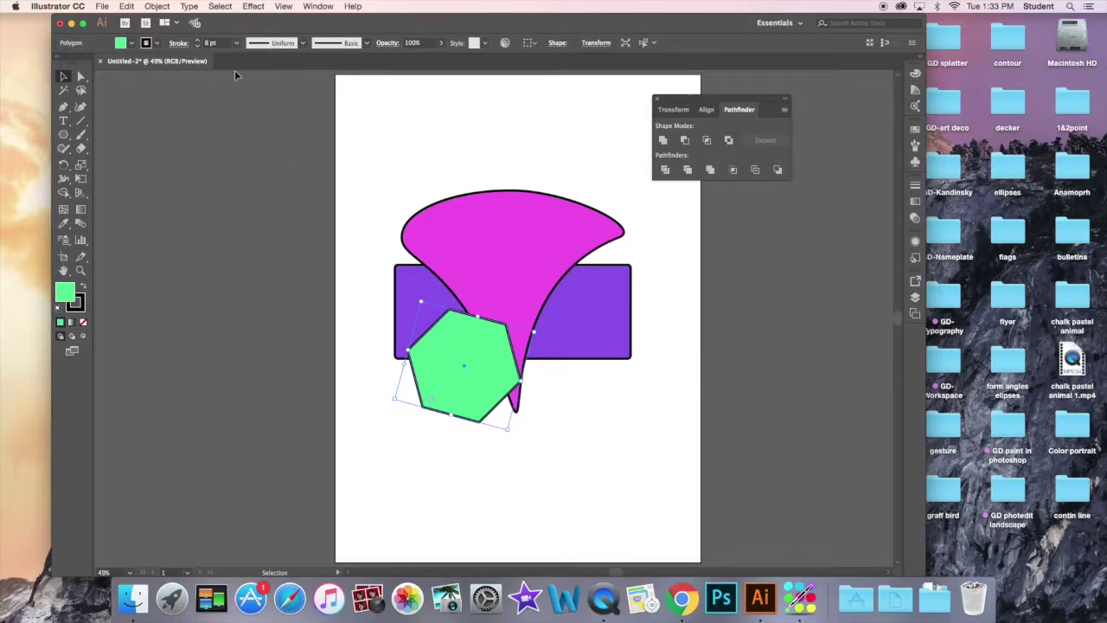
{"action": "left_click", "coordinate": [157, 6]}
{"action": "mouse_move", "coordinate": [195, 31]}
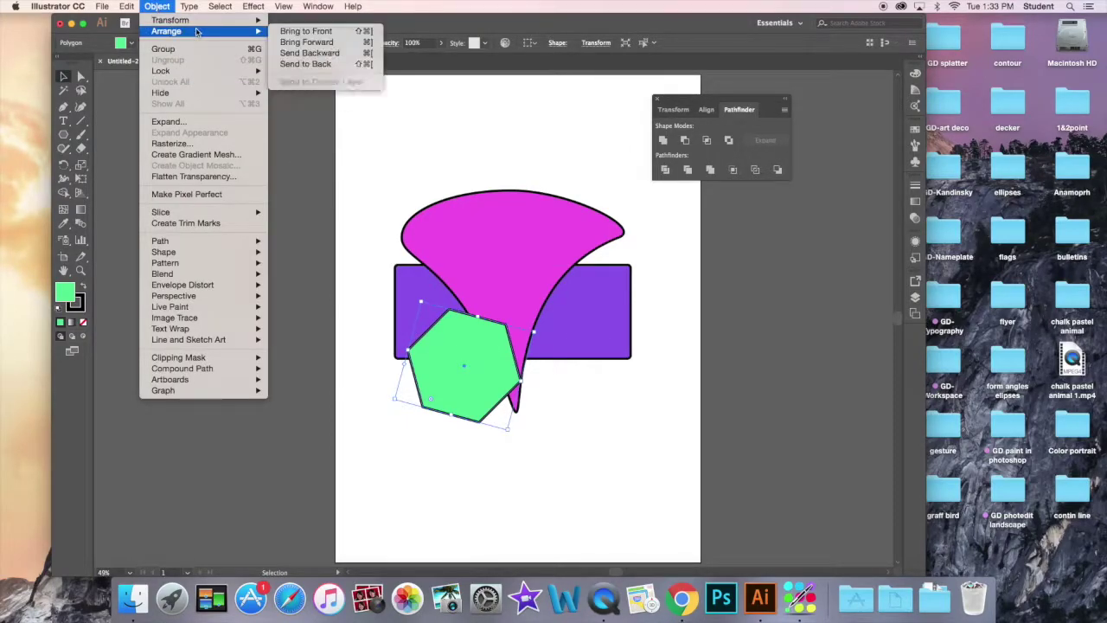
{"action": "left_click", "coordinate": [310, 65]}
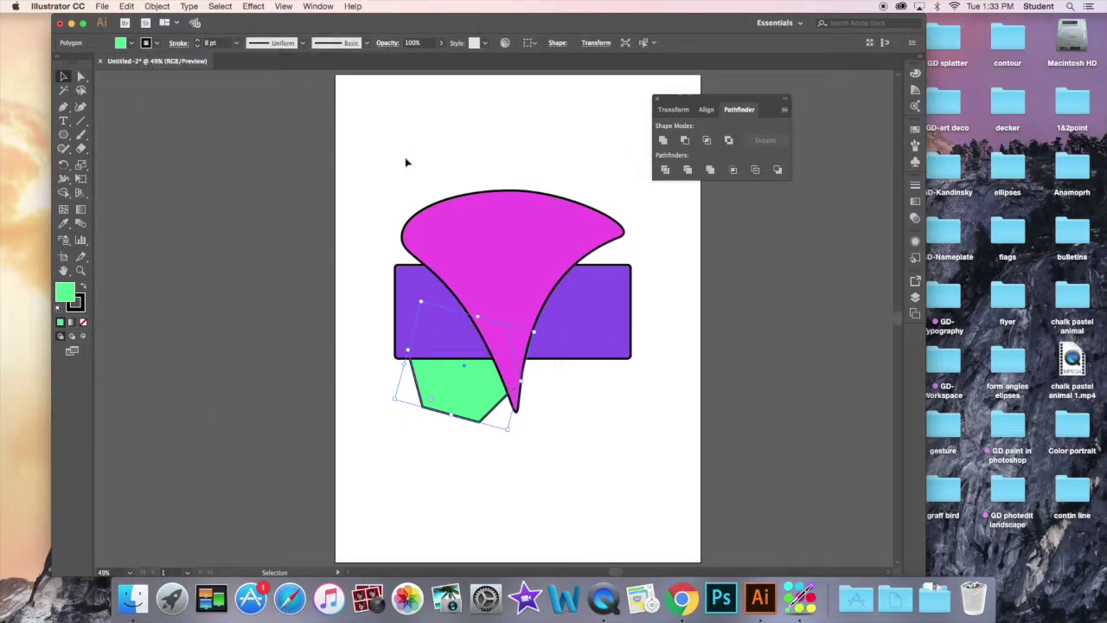
{"action": "left_click", "coordinate": [377, 162]}
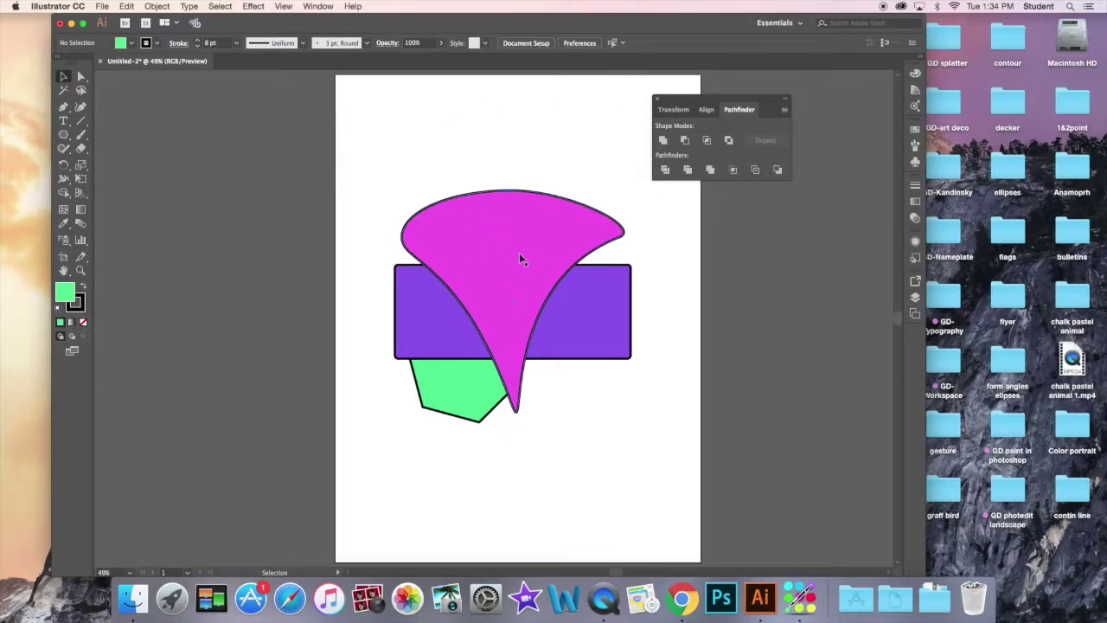
Open the Color Guide and set the magenta shape's fill as its base color.
{"action": "left_click", "coordinate": [498, 215]}
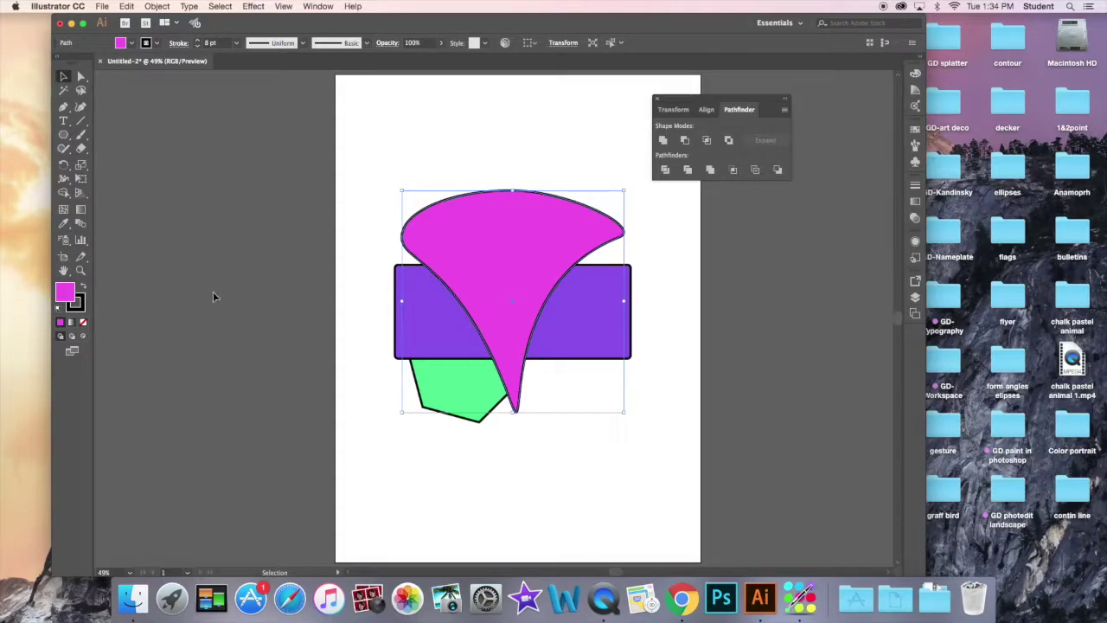
{"action": "left_click", "coordinate": [916, 89]}
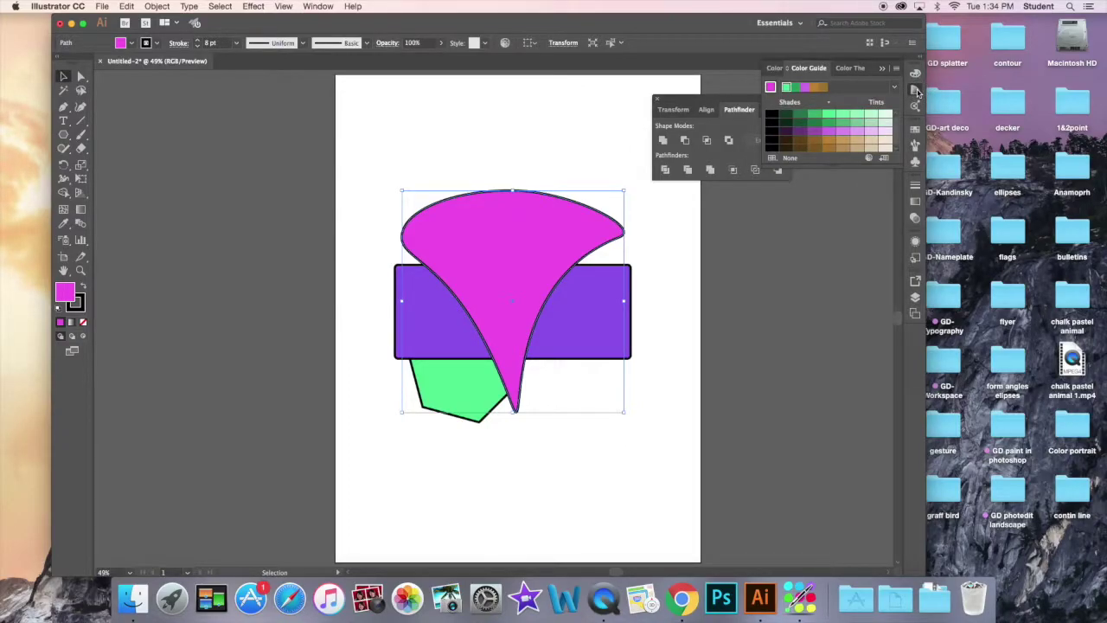
{"action": "left_click", "coordinate": [771, 89]}
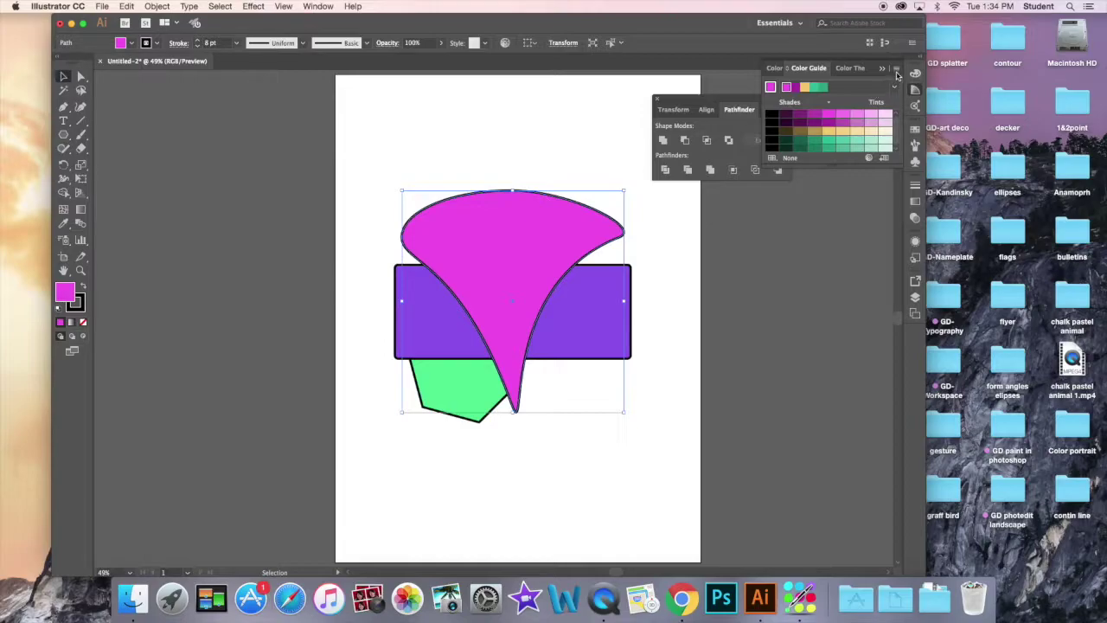
Check the Color Guide's options and the Color Themes, and enlarge the color panel group for a fuller view of the guide.
{"action": "left_click", "coordinate": [897, 69]}
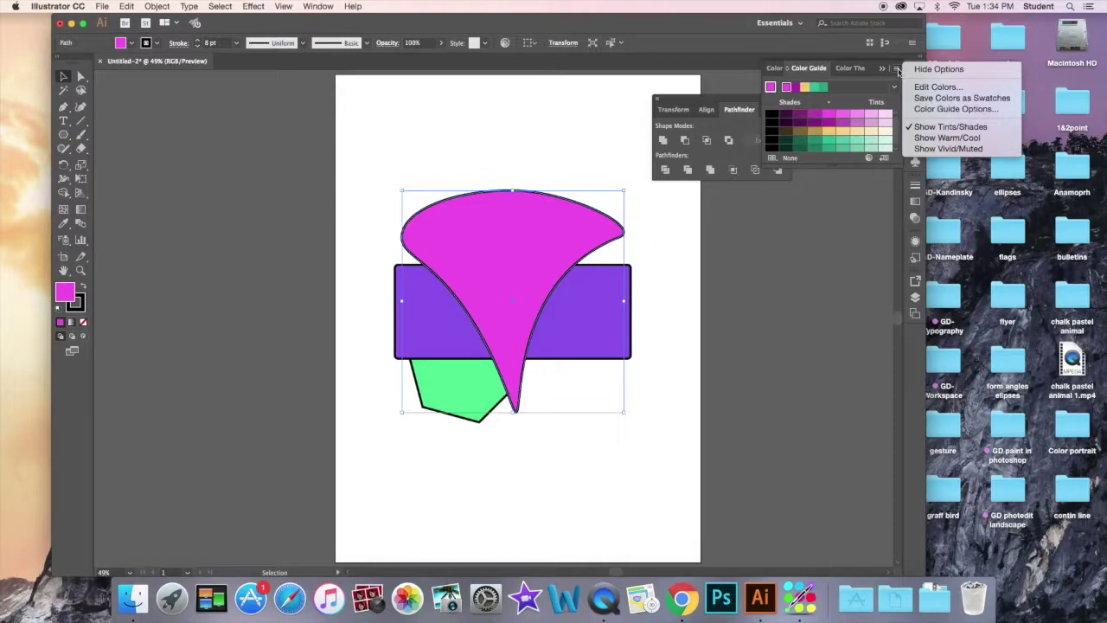
{"action": "left_click", "coordinate": [897, 69]}
{"action": "left_click", "coordinate": [848, 69]}
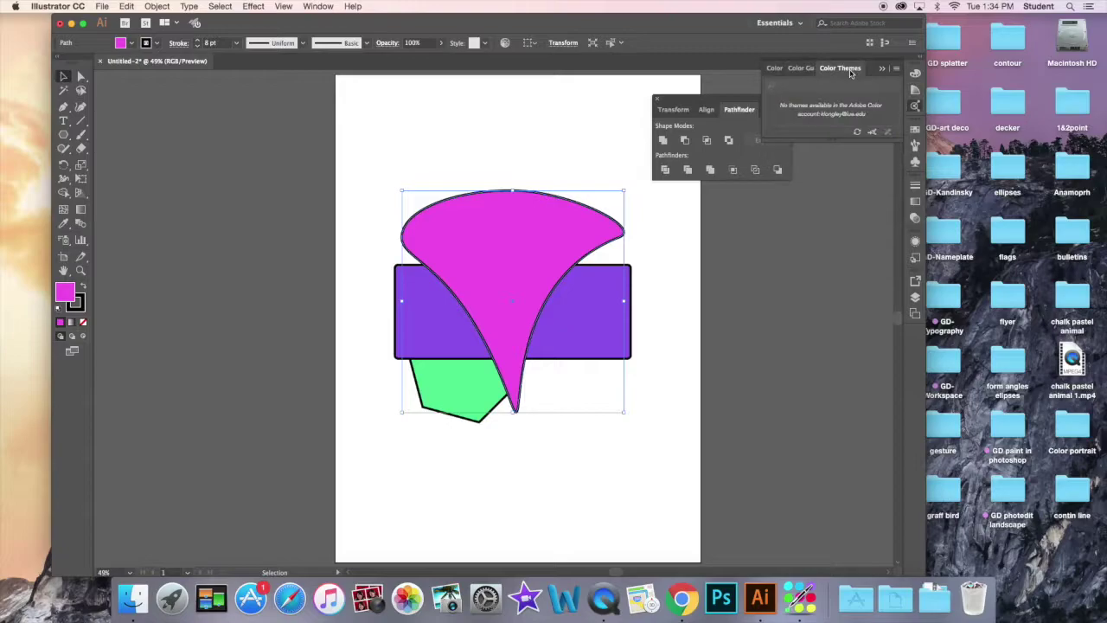
{"action": "left_click_drag", "start_coordinate": [830, 141], "coordinate": [832, 266]}
{"action": "left_click", "coordinate": [800, 69]}
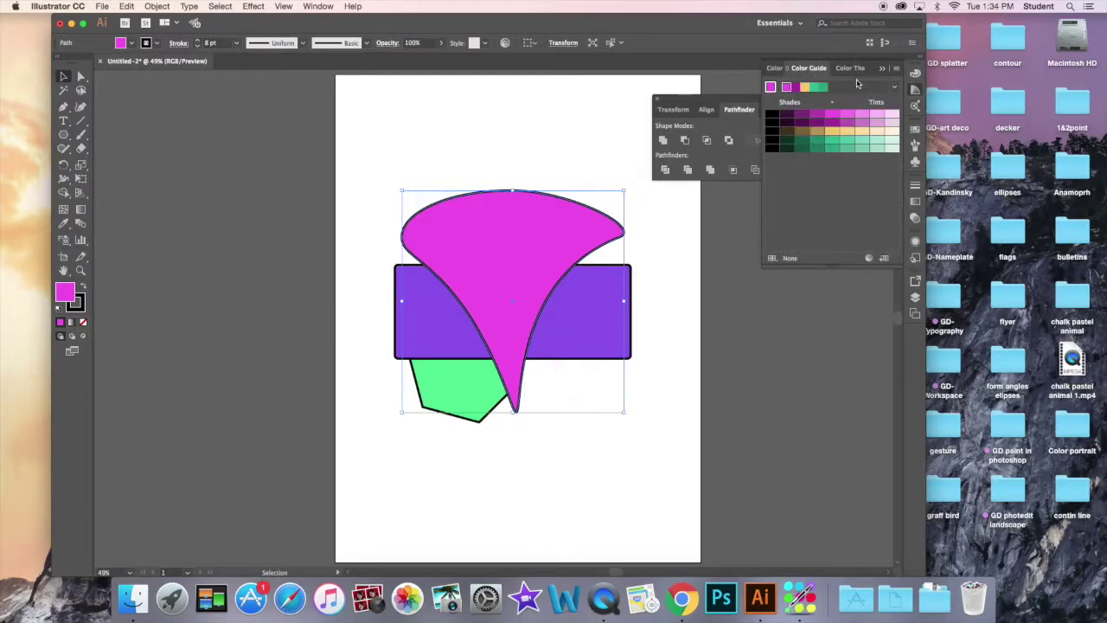
Browse the Color Guide's harmony rules and apply Monochromatic 2, leaving the magenta shape deselected.
{"action": "left_click", "coordinate": [893, 88]}
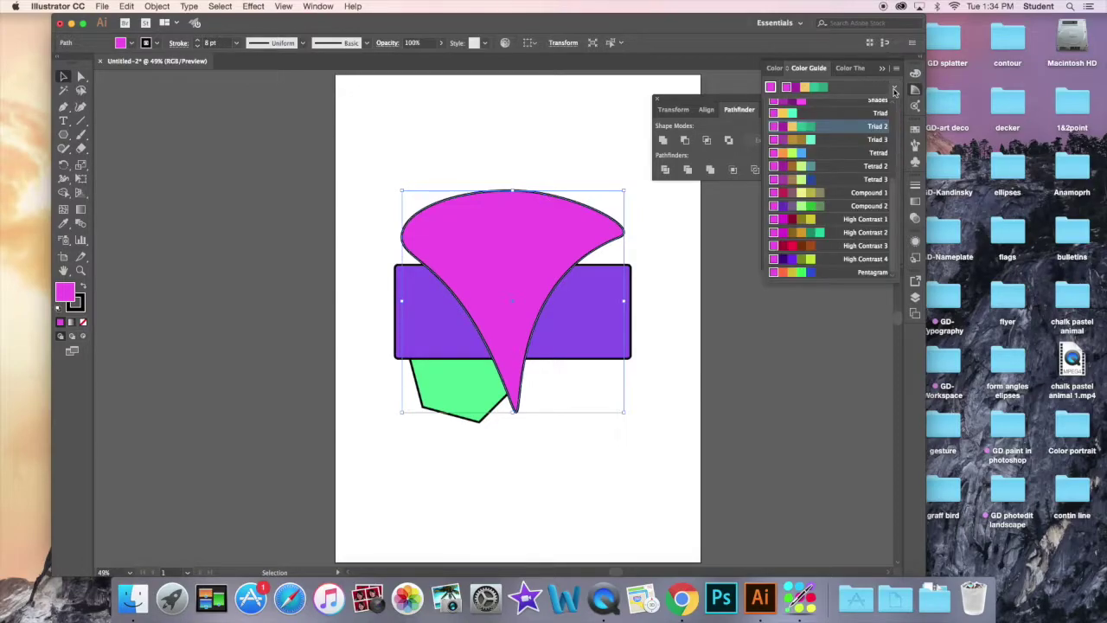
{"action": "scroll", "coordinate": [883, 128], "scroll_direction": "up", "scroll_amount": 3}
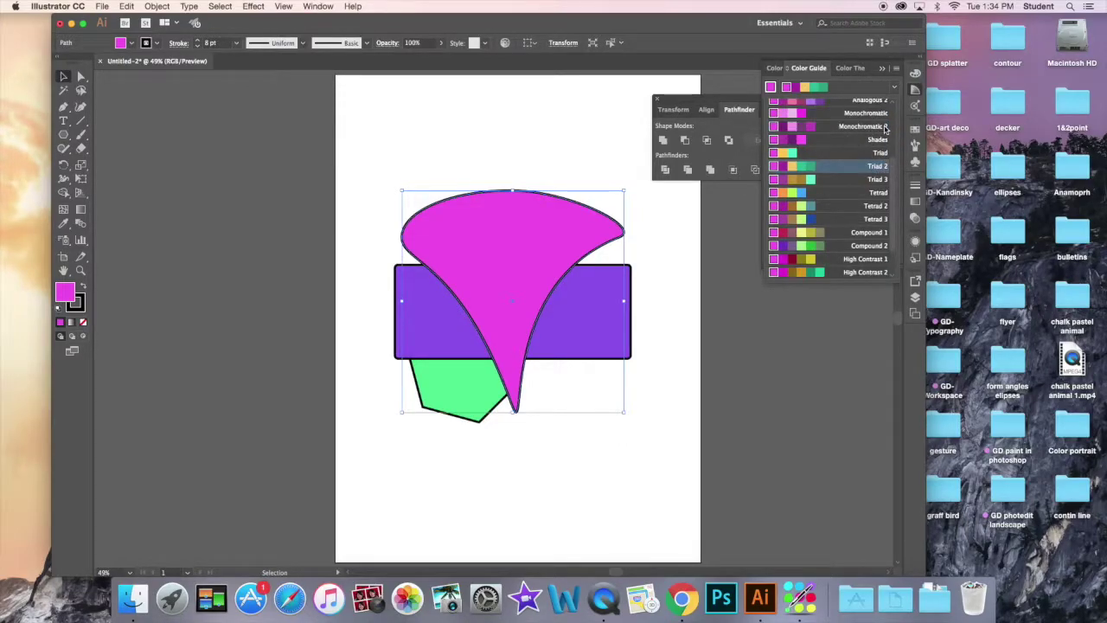
{"action": "scroll", "coordinate": [883, 128], "scroll_direction": "up", "scroll_amount": 3}
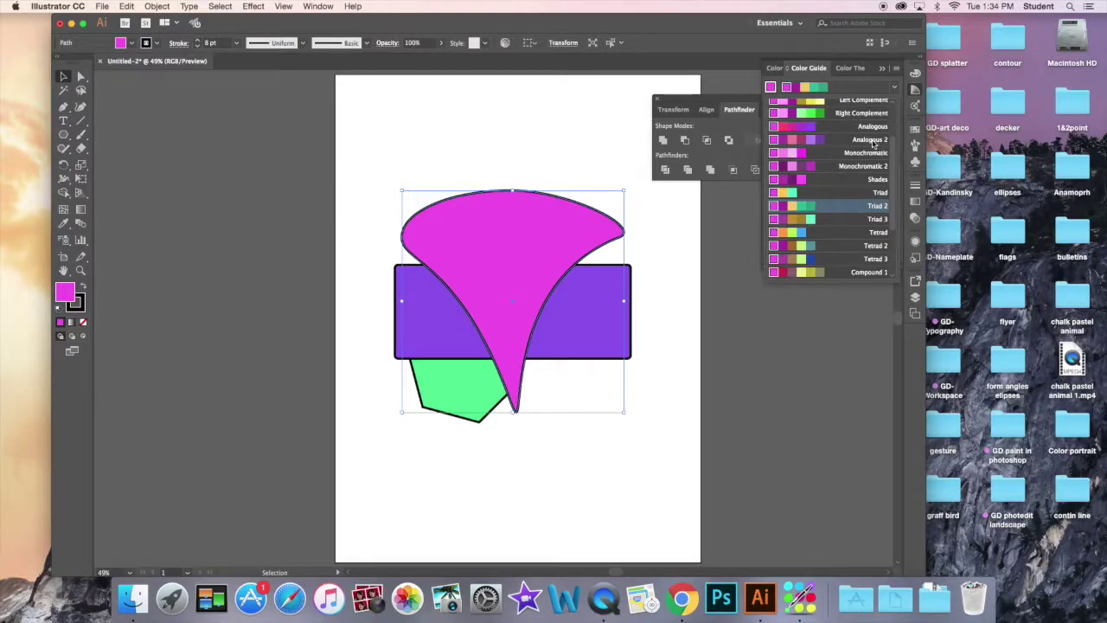
{"action": "scroll", "coordinate": [879, 140], "scroll_direction": "down", "scroll_amount": 3}
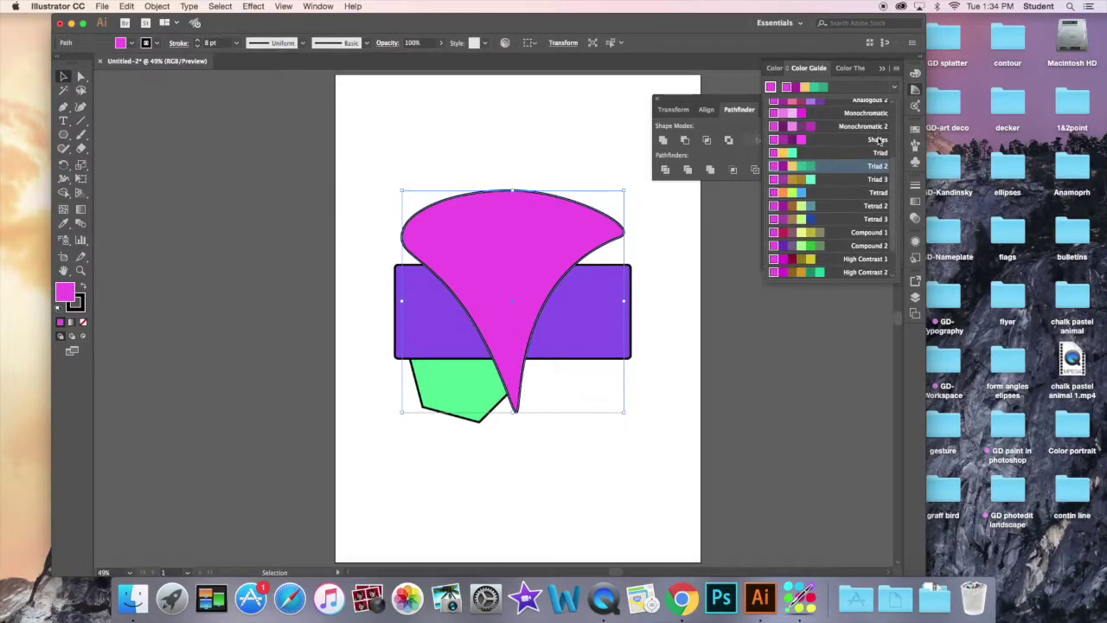
{"action": "scroll", "coordinate": [879, 140], "scroll_direction": "down", "scroll_amount": 3}
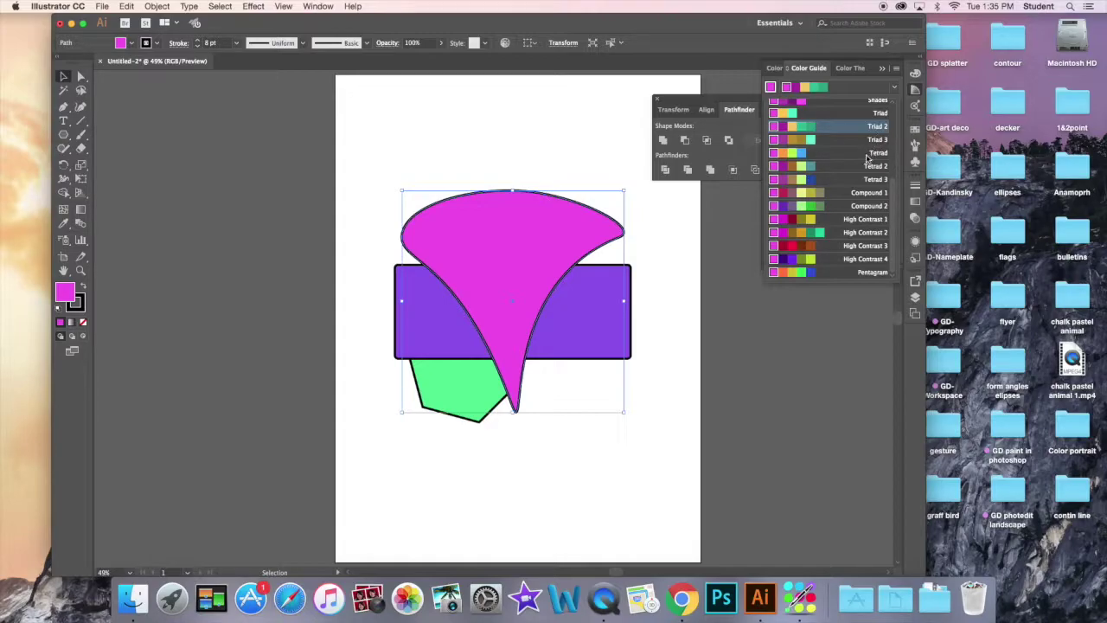
{"action": "scroll", "coordinate": [867, 158], "scroll_direction": "up", "scroll_amount": 5}
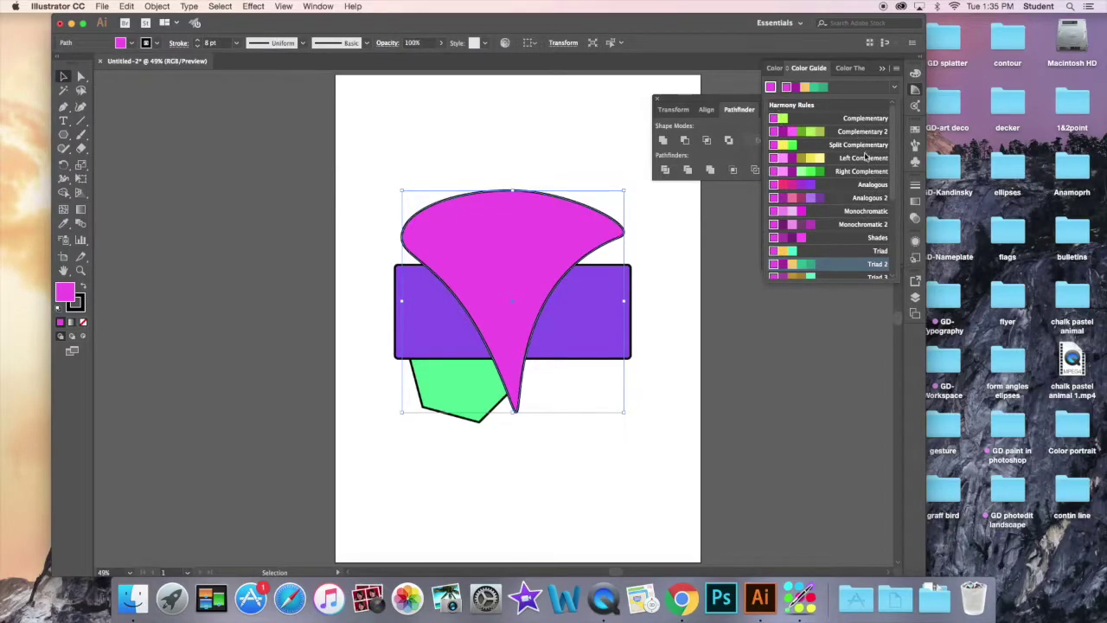
{"action": "scroll", "coordinate": [867, 179], "scroll_direction": "down", "scroll_amount": 5}
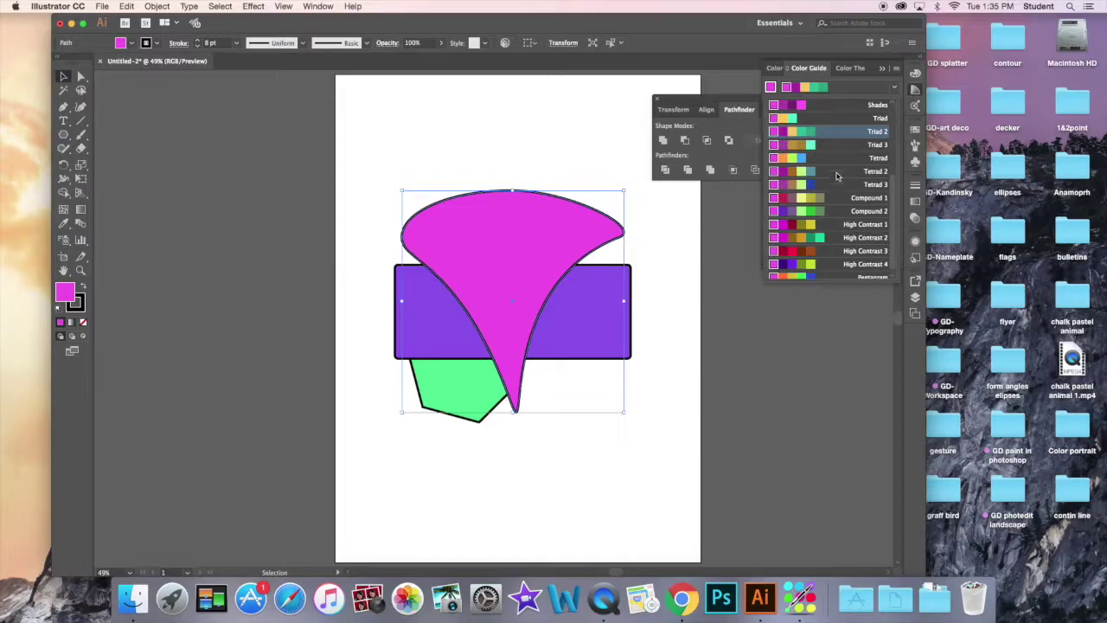
{"action": "scroll", "coordinate": [856, 167], "scroll_direction": "down", "scroll_amount": 1}
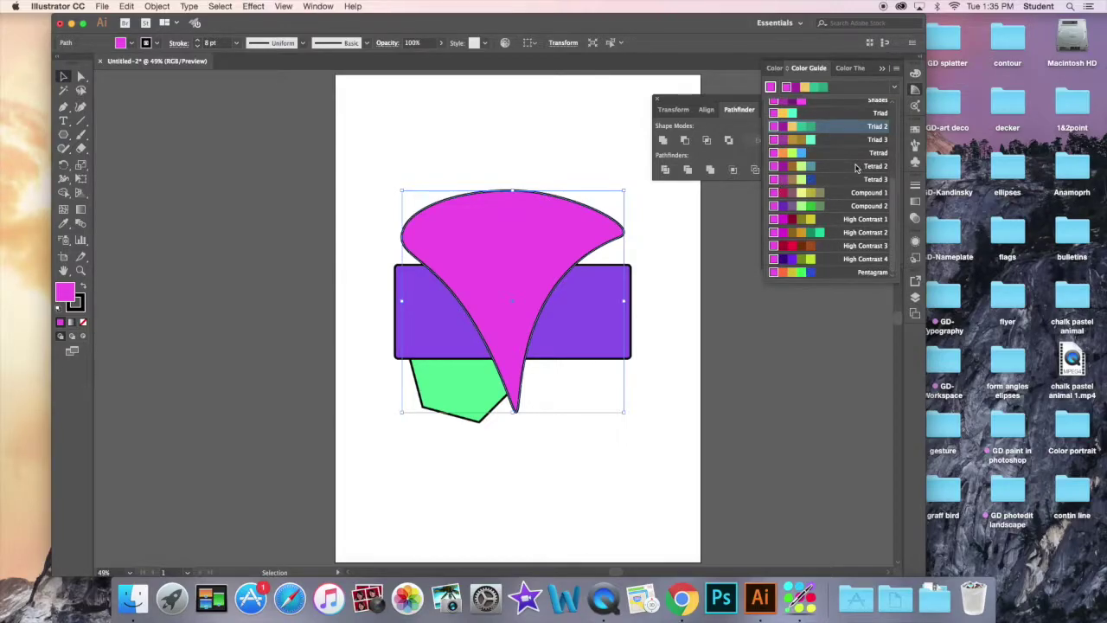
{"action": "scroll", "coordinate": [856, 167], "scroll_direction": "up", "scroll_amount": 5}
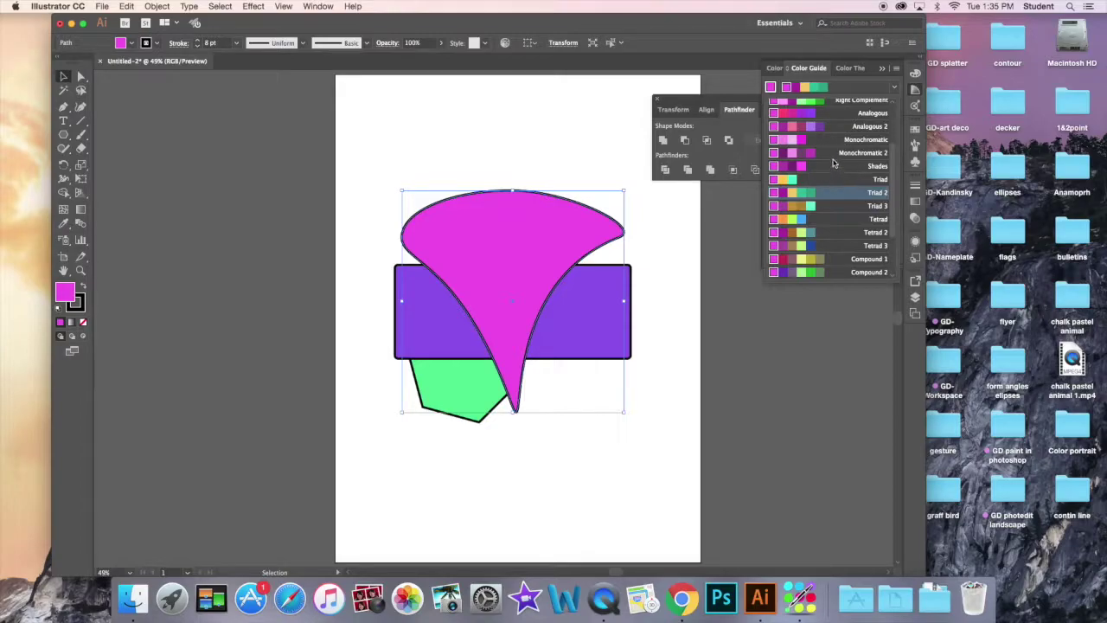
{"action": "left_click", "coordinate": [824, 155]}
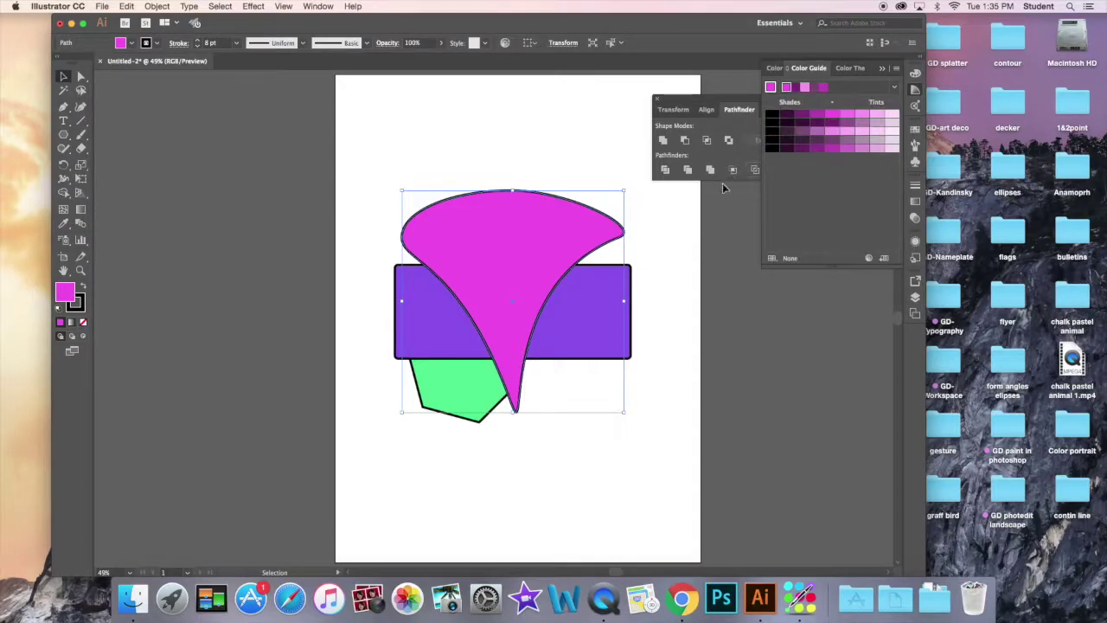
{"action": "left_click", "coordinate": [351, 161]}
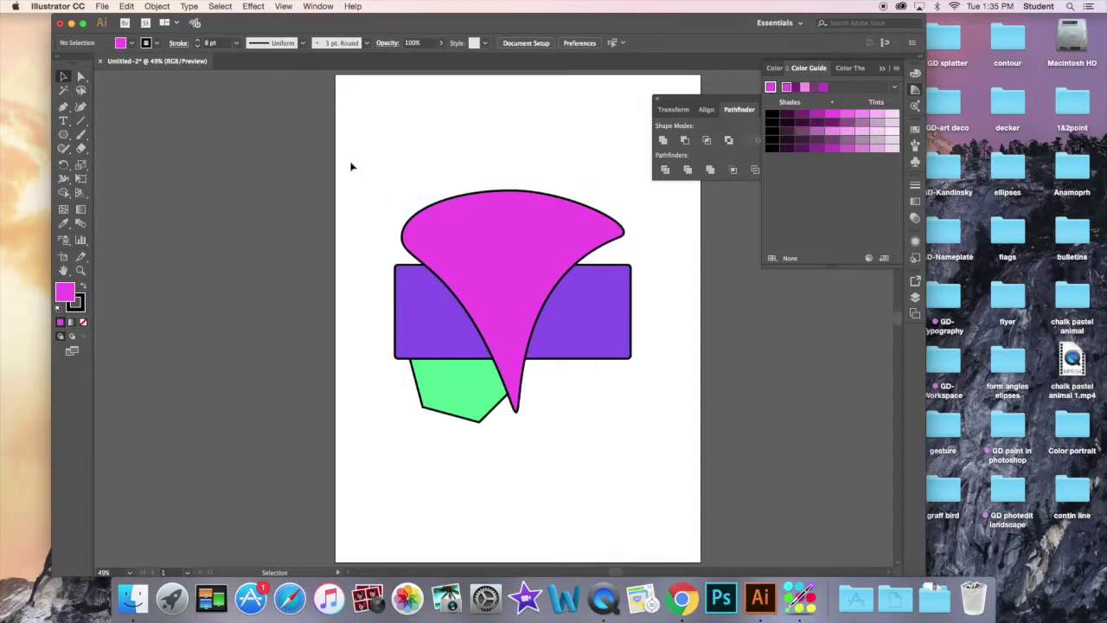
Recolor the rectangle with a light pink tint and the hexagon with a dark purple shade from the Color Guide.
{"action": "left_click", "coordinate": [80, 77]}
{"action": "left_click", "coordinate": [401, 294]}
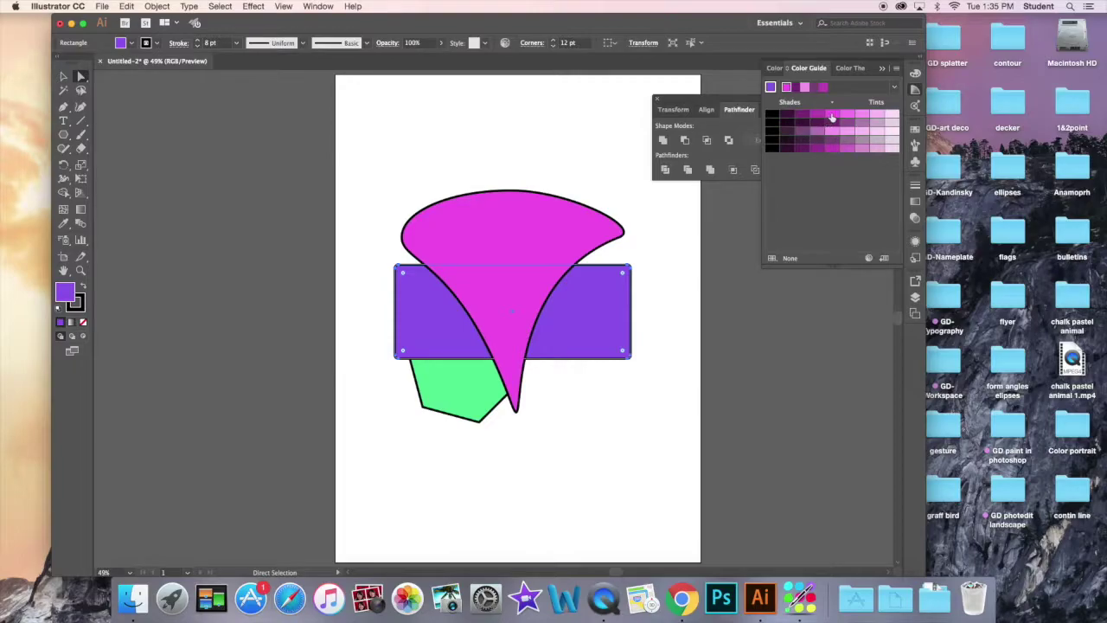
{"action": "left_click", "coordinate": [862, 117]}
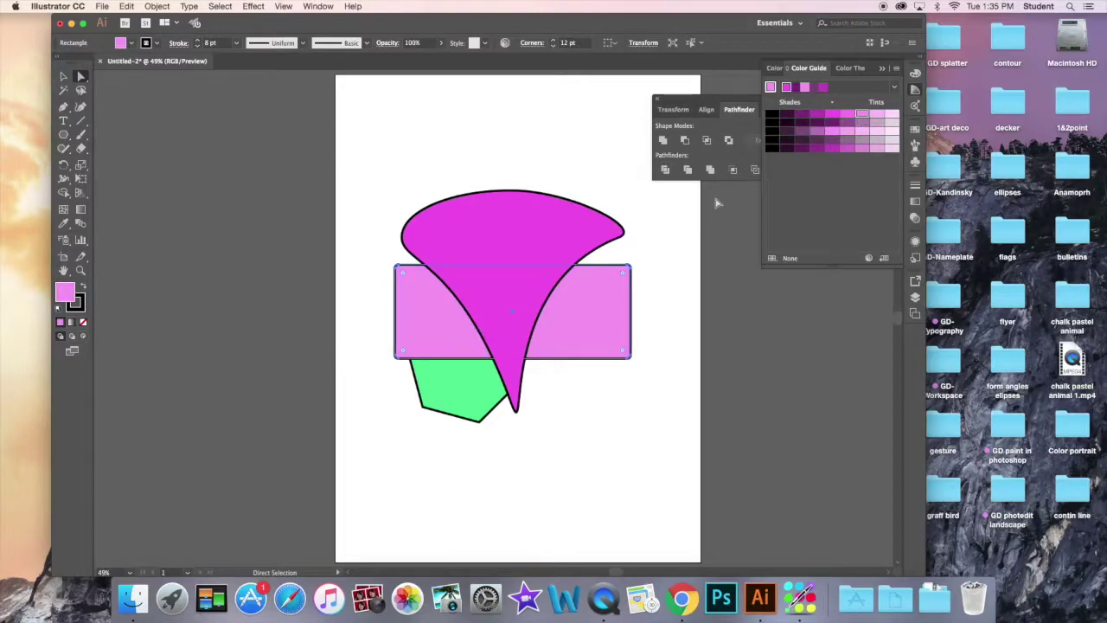
{"action": "left_click", "coordinate": [463, 385]}
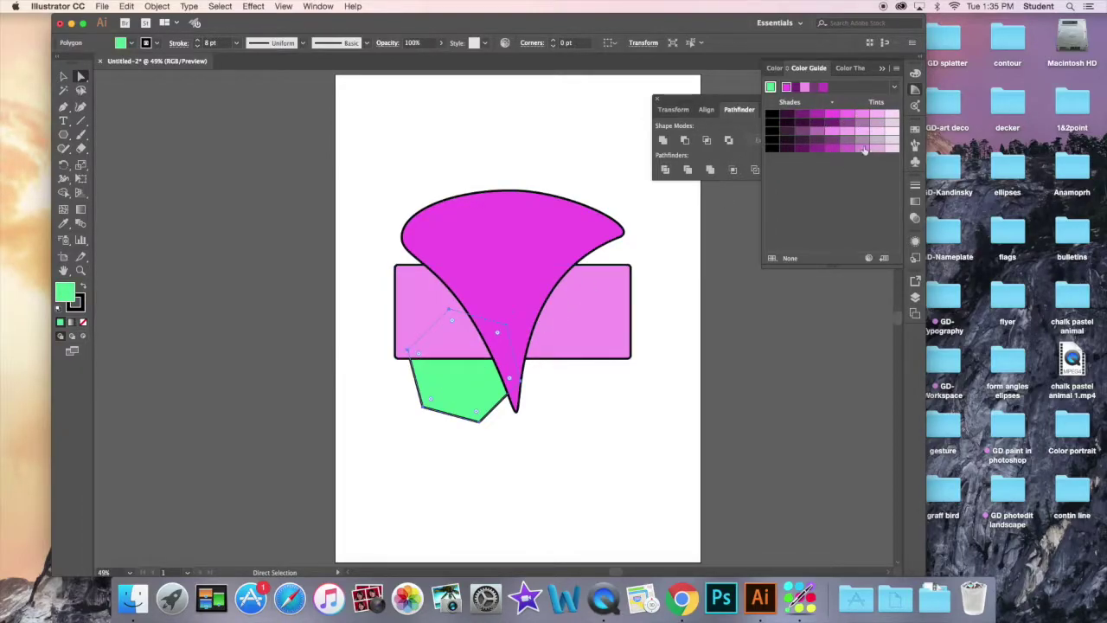
{"action": "left_click", "coordinate": [803, 149]}
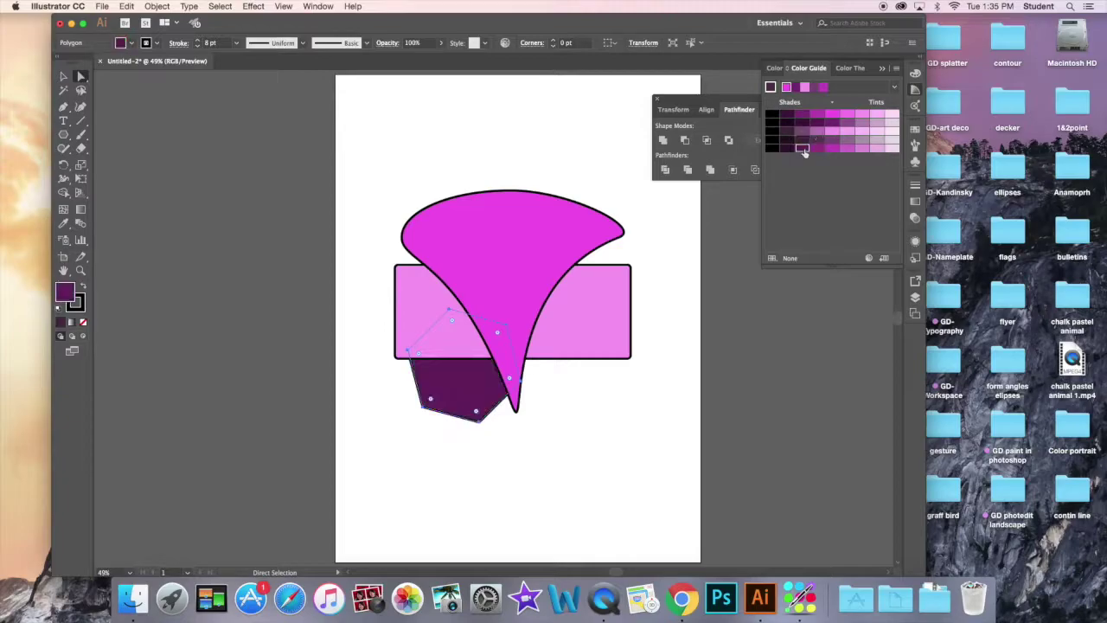
{"action": "left_click", "coordinate": [259, 136]}
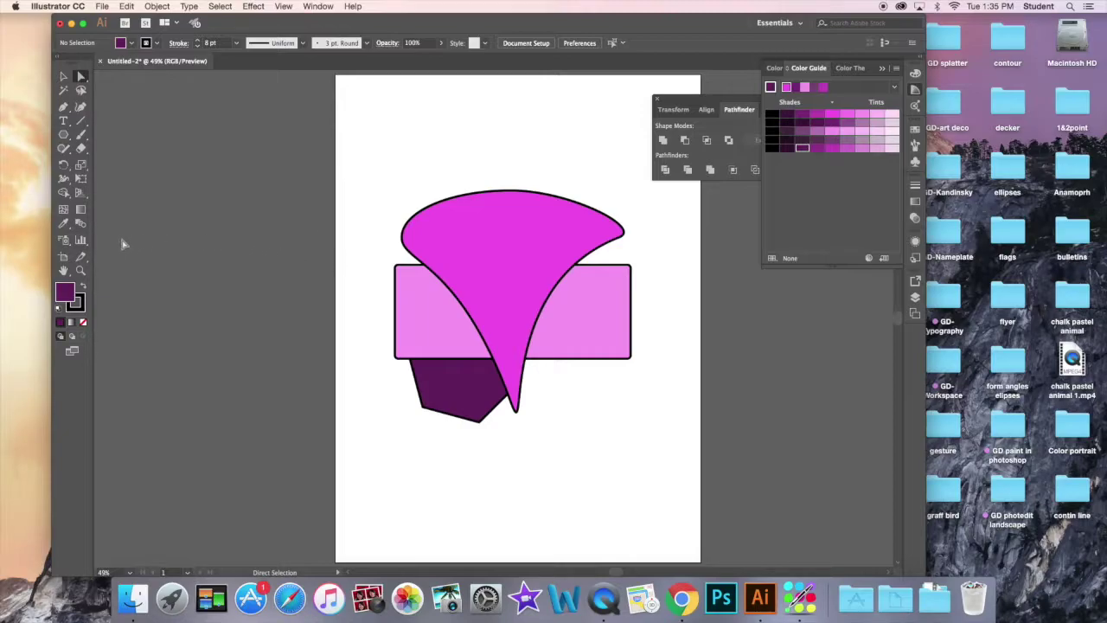
Draw a rectangle covering the whole artboard and send it to the back as a background.
{"action": "left_click_drag", "start_coordinate": [64, 134], "coordinate": [90, 134]}
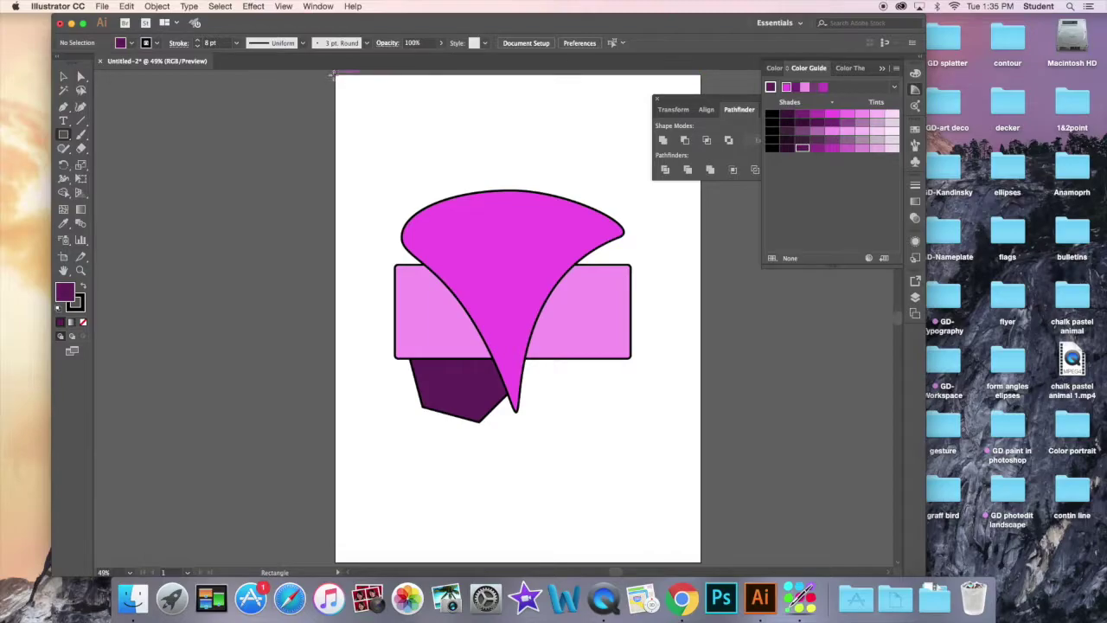
{"action": "left_click_drag", "start_coordinate": [337, 76], "coordinate": [701, 562]}
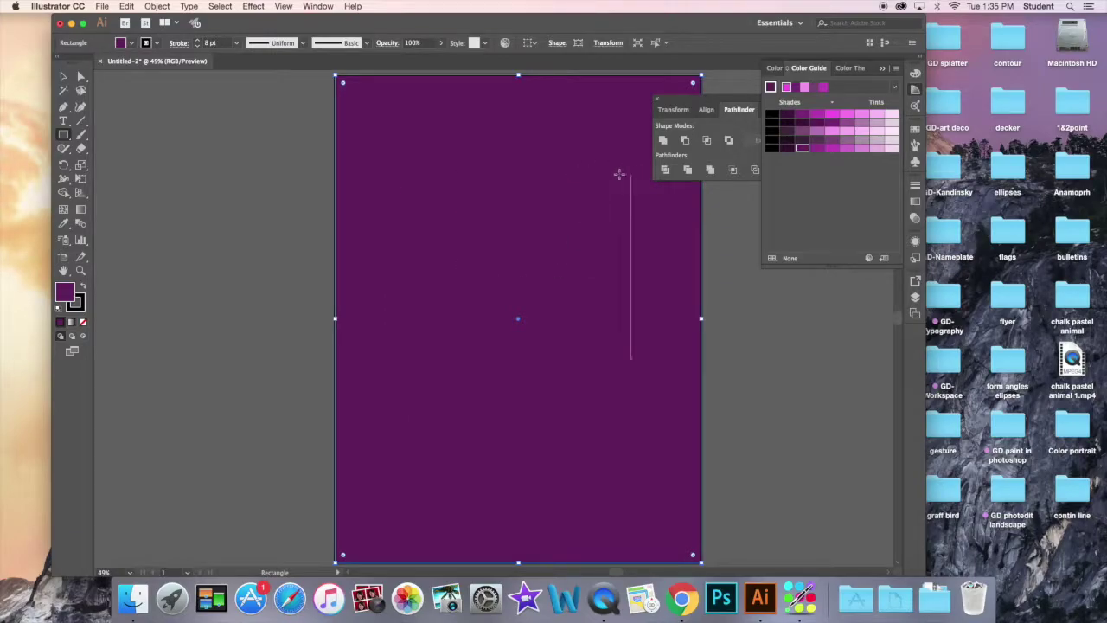
{"action": "left_click", "coordinate": [157, 6]}
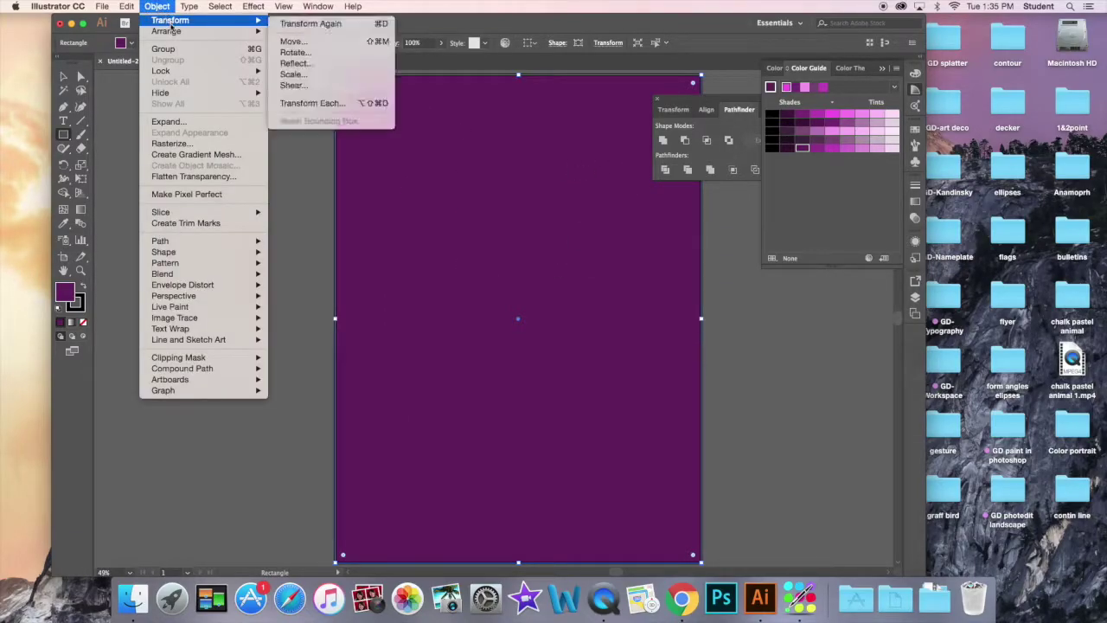
{"action": "mouse_move", "coordinate": [192, 35]}
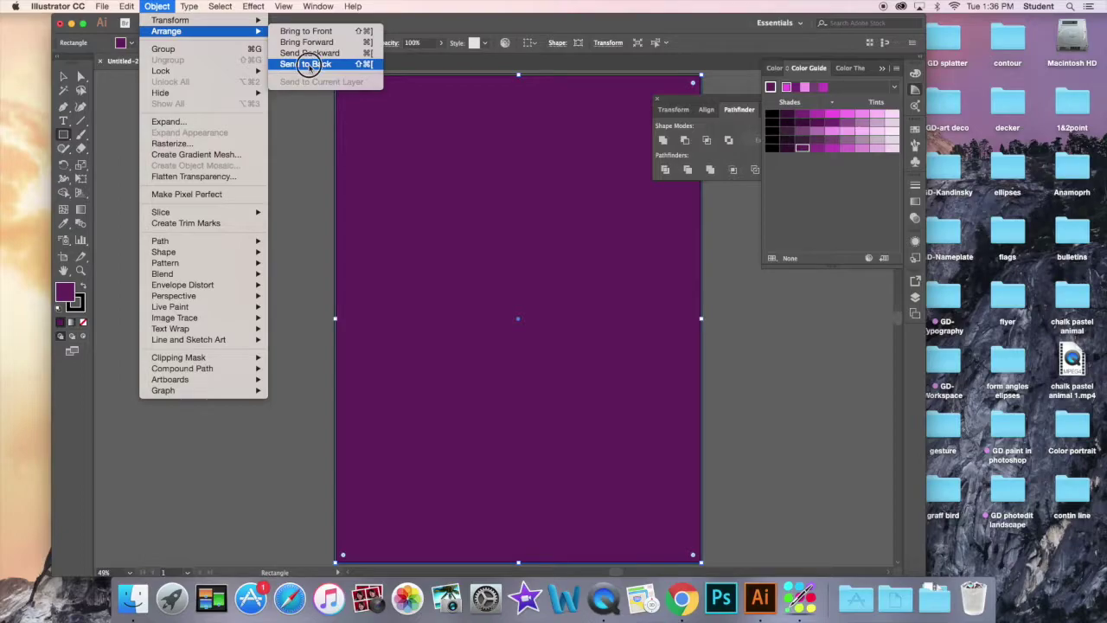
{"action": "left_click", "coordinate": [307, 64]}
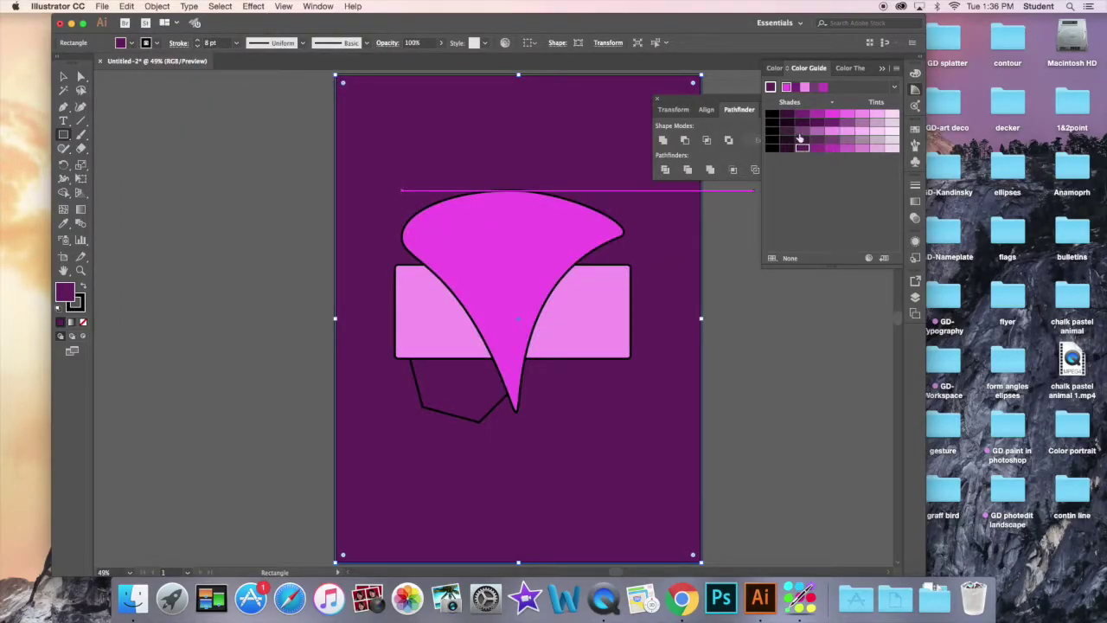
Fill the background rectangle with a muted pink tint from the Color Guide's last row.
{"action": "left_click", "coordinate": [876, 149]}
{"action": "left_click", "coordinate": [860, 149]}
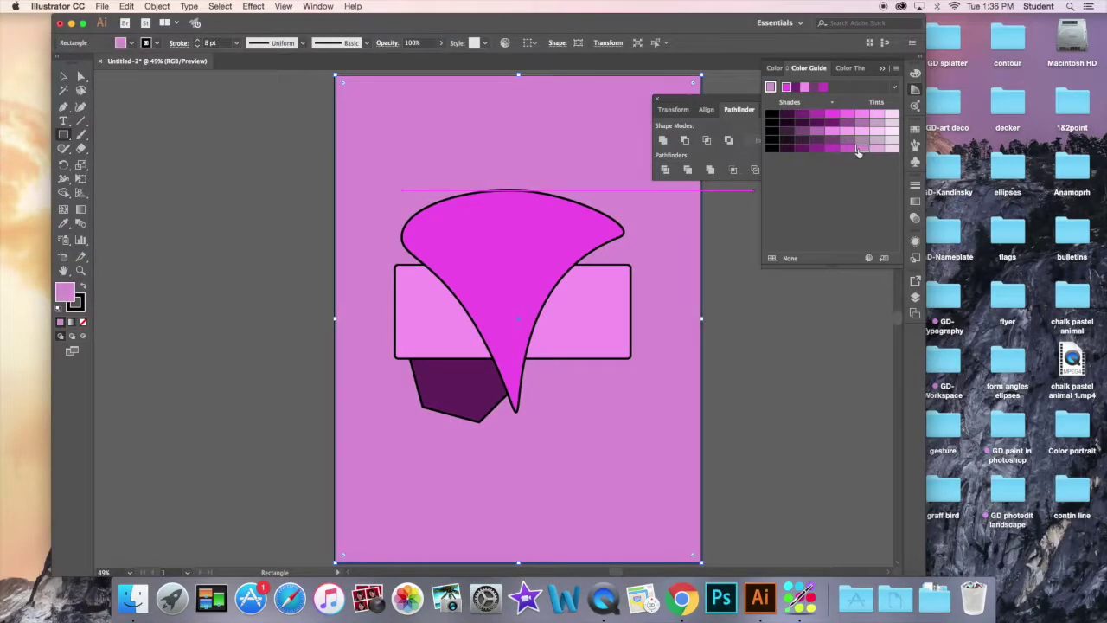
Try several Color Guide swatches on the background rectangle and settle on a muted dark purple fill from the fourth row.
{"action": "left_click", "coordinate": [846, 149]}
{"action": "left_click", "coordinate": [835, 116]}
{"action": "left_click", "coordinate": [847, 122]}
{"action": "left_click", "coordinate": [813, 134]}
{"action": "left_click", "coordinate": [804, 131]}
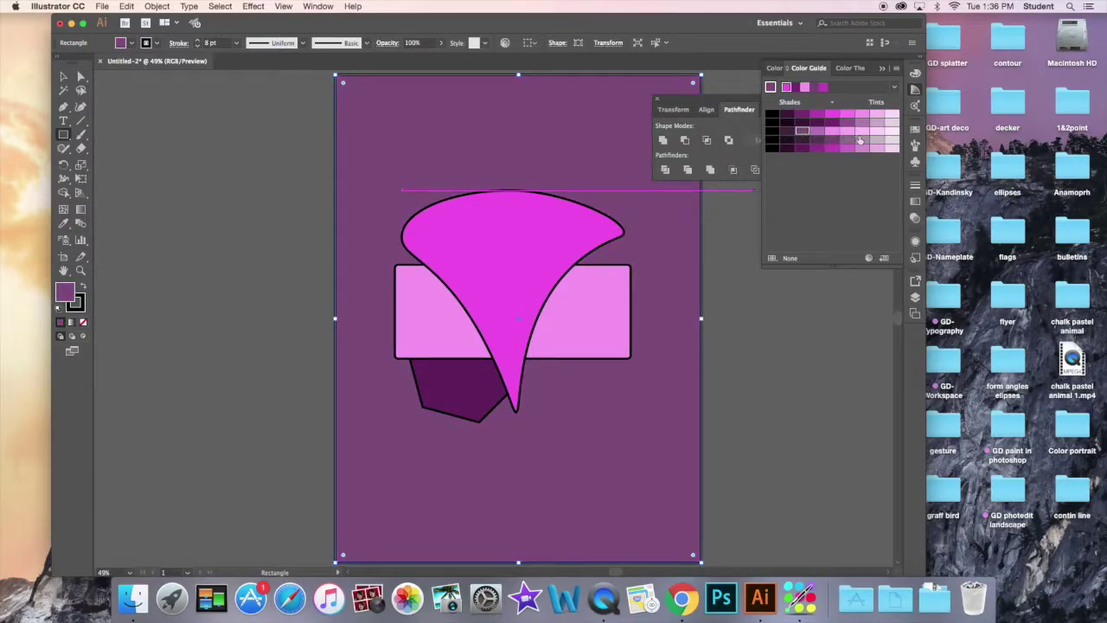
{"action": "left_click", "coordinate": [832, 140]}
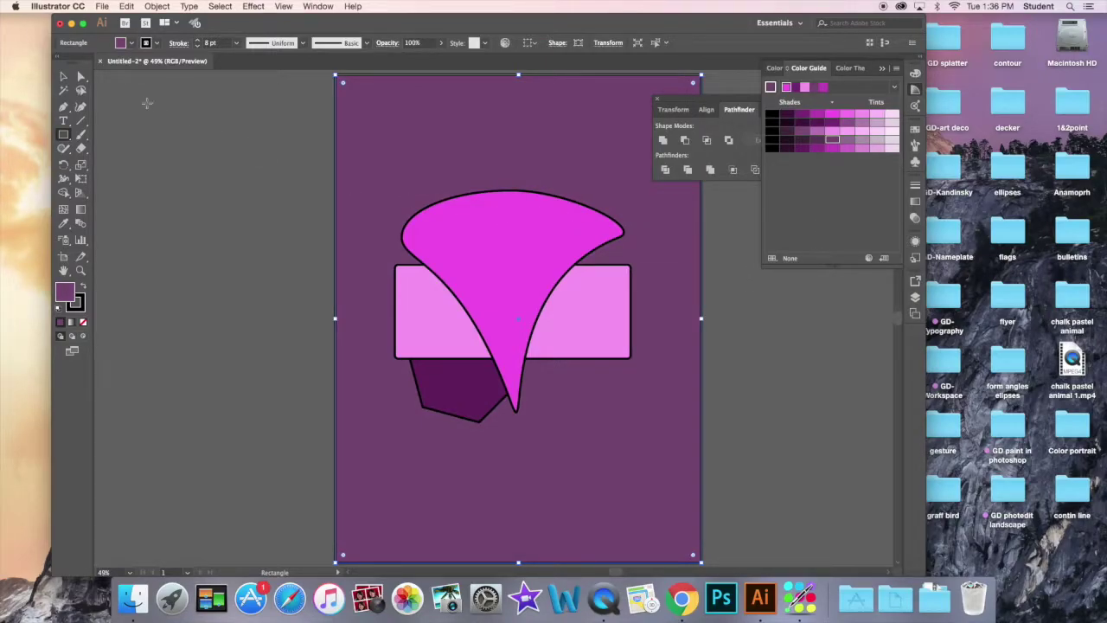
Remove the background rectangle's stroke, bring its fill swatch back to the front and deselect it.
{"action": "left_click", "coordinate": [63, 77]}
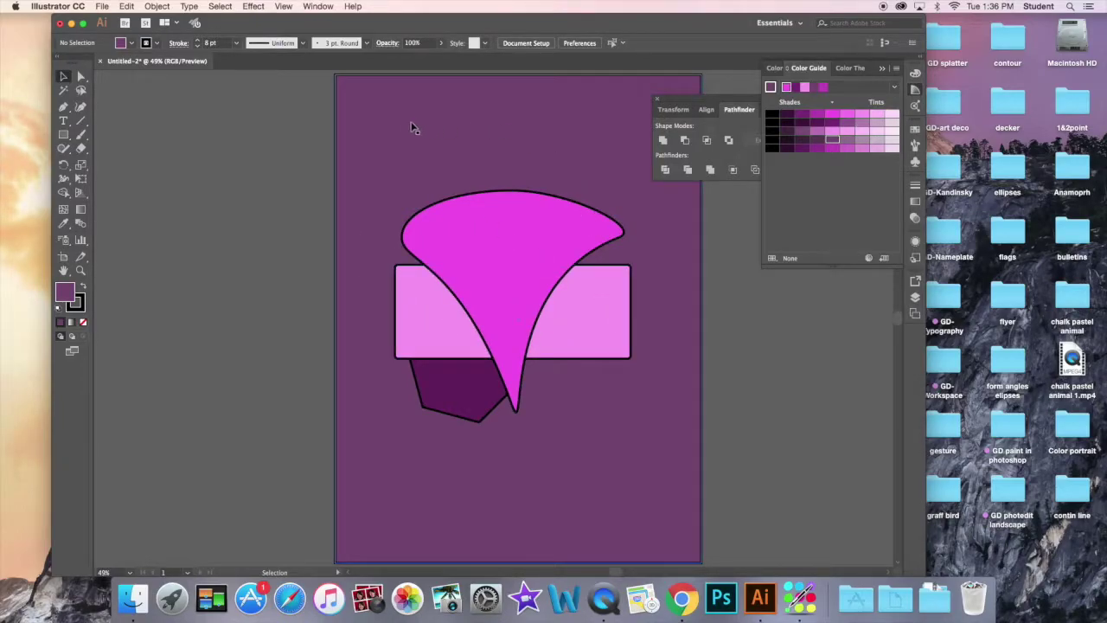
{"action": "left_click", "coordinate": [377, 108]}
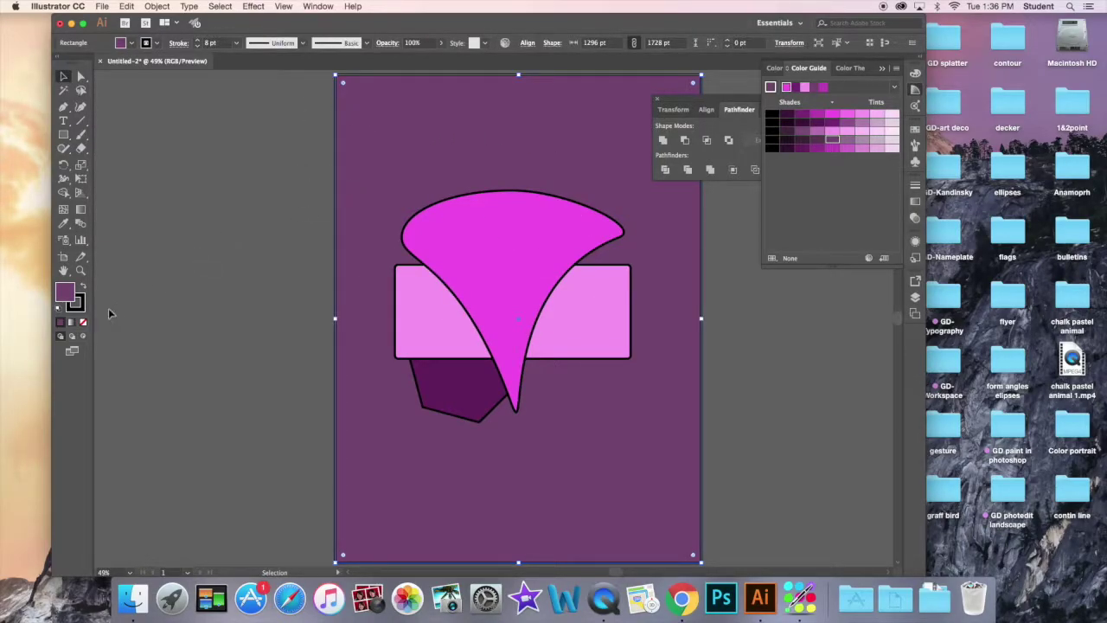
{"action": "left_click", "coordinate": [79, 304]}
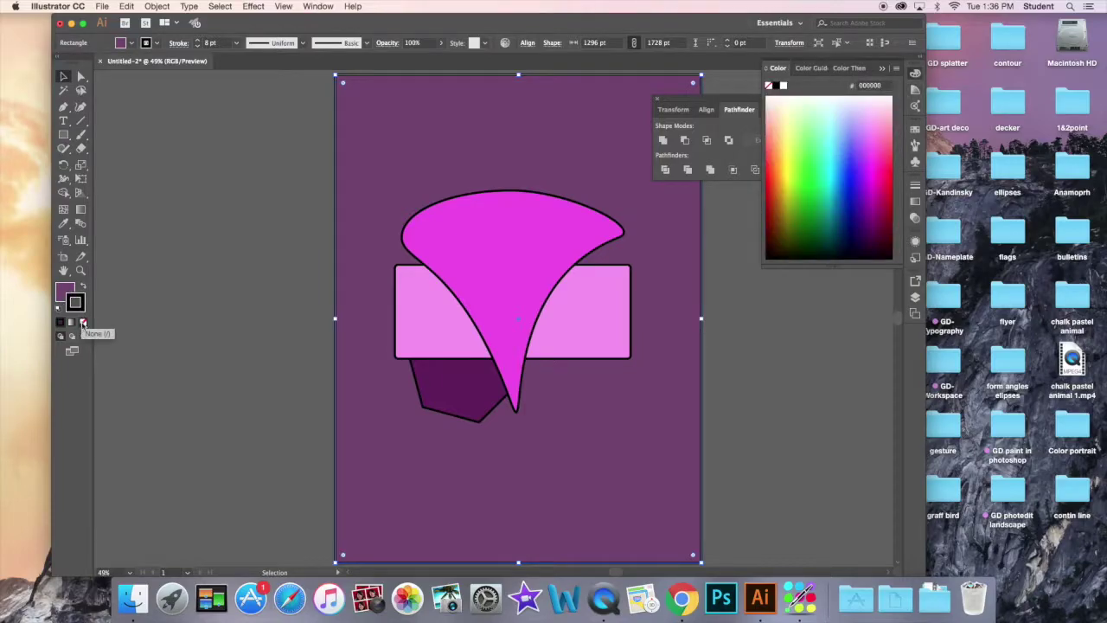
{"action": "left_click", "coordinate": [83, 323]}
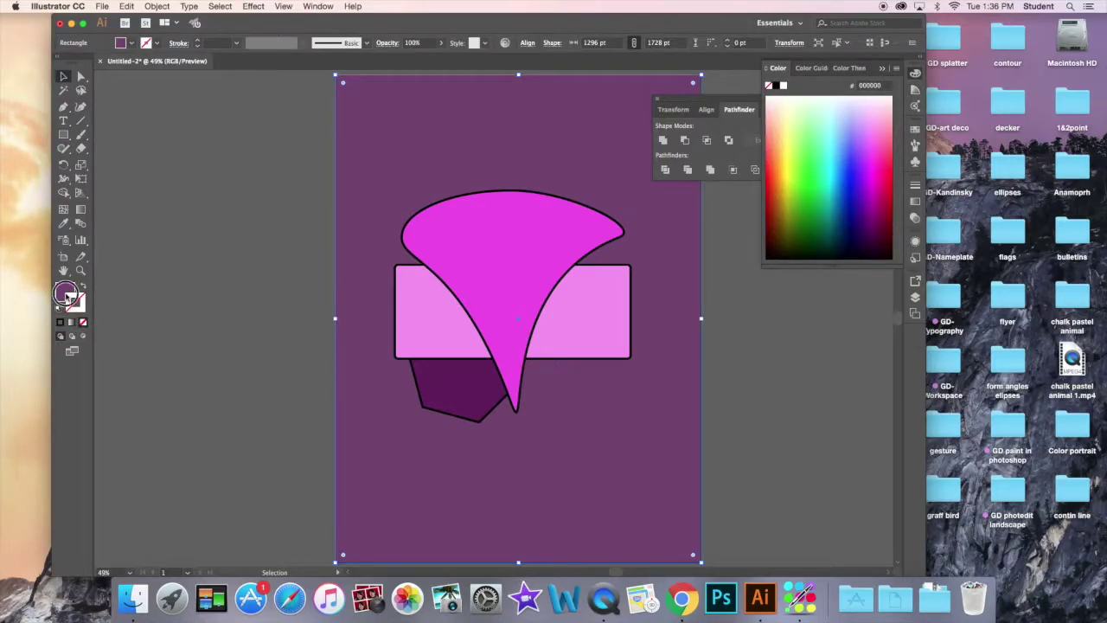
{"action": "left_click", "coordinate": [66, 292]}
{"action": "left_click", "coordinate": [160, 249]}
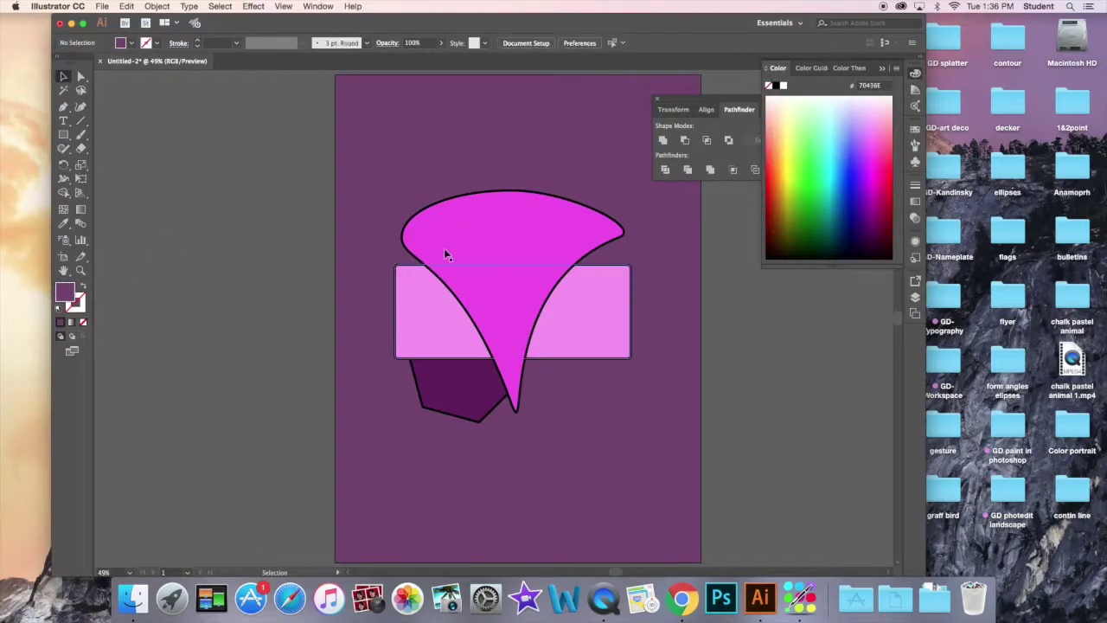
Remove the black stroke from the magenta shape and from the light pink rectangle.
{"action": "left_click", "coordinate": [526, 253]}
{"action": "left_click", "coordinate": [79, 301]}
{"action": "left_click", "coordinate": [83, 321]}
{"action": "left_click", "coordinate": [196, 285]}
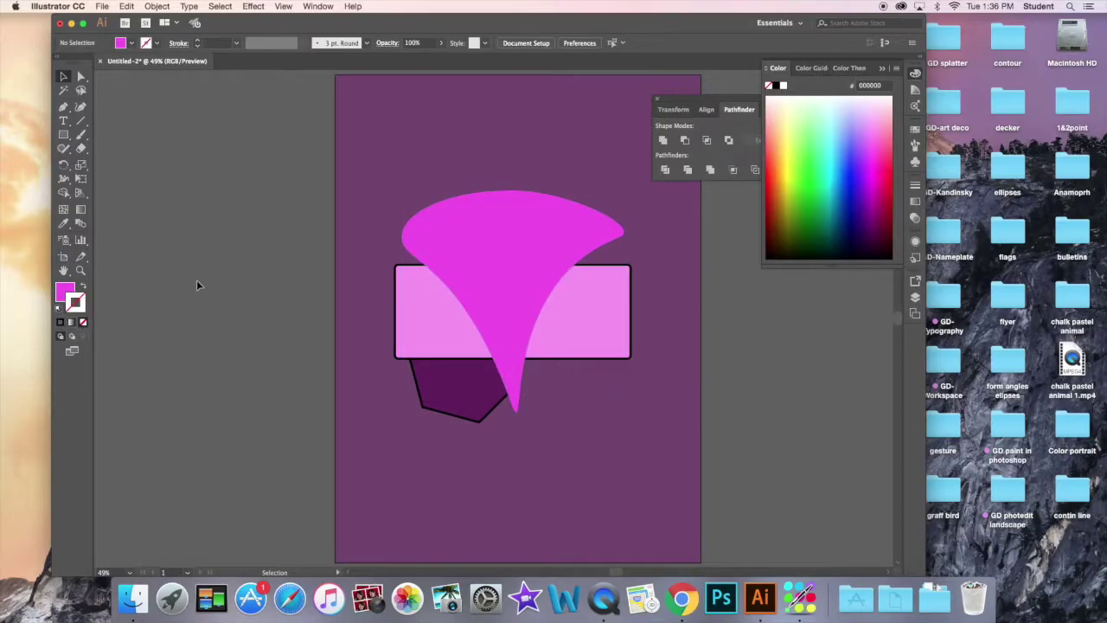
{"action": "left_click", "coordinate": [426, 310]}
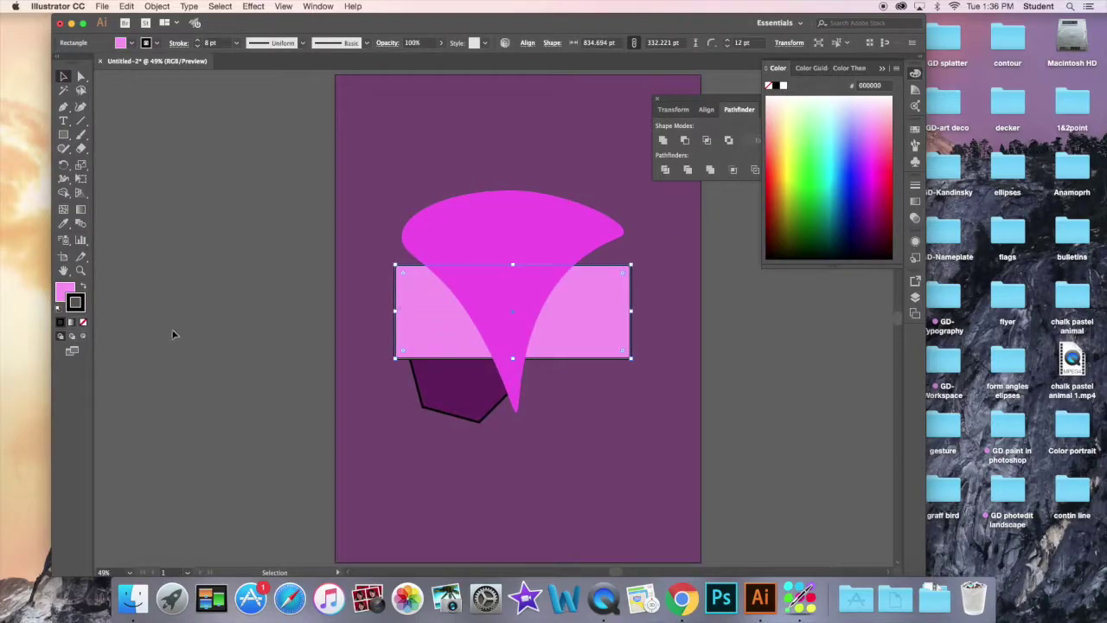
{"action": "left_click", "coordinate": [83, 322]}
{"action": "left_click", "coordinate": [224, 315]}
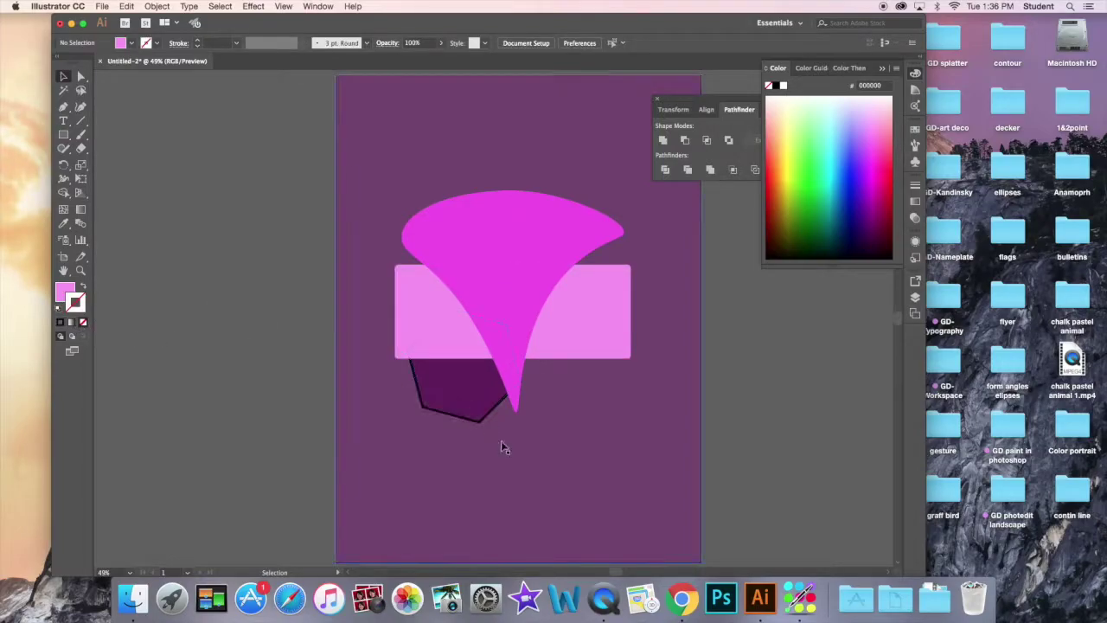
Magnify the hexagon's outlined edge up to 3200% to examine how sharp the vector artwork stays.
{"action": "left_click", "coordinate": [458, 400]}
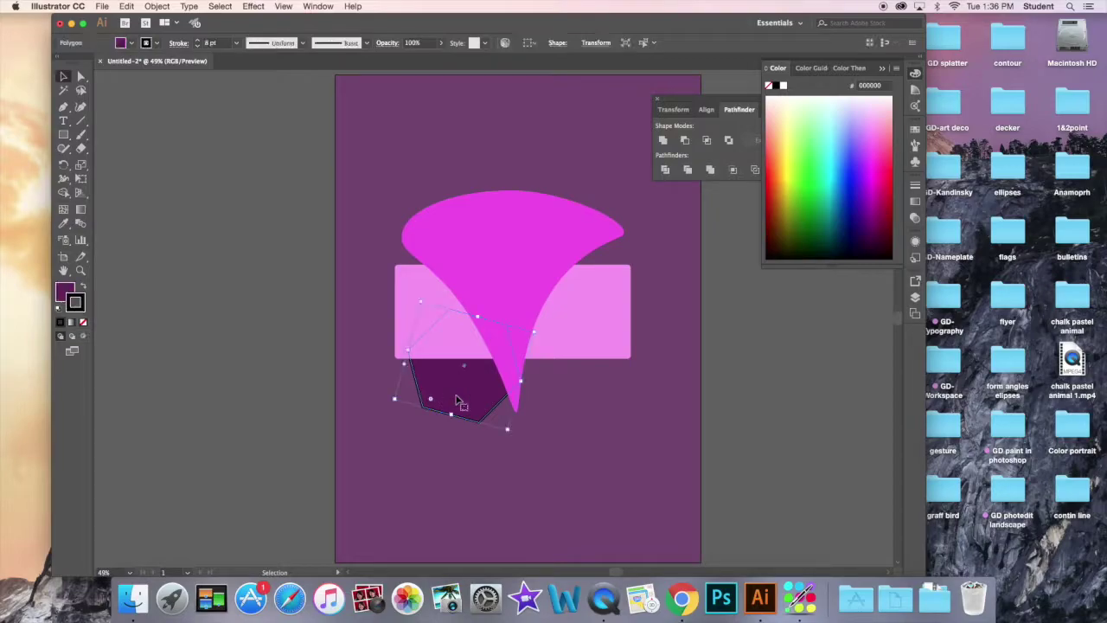
{"action": "left_click", "coordinate": [536, 436]}
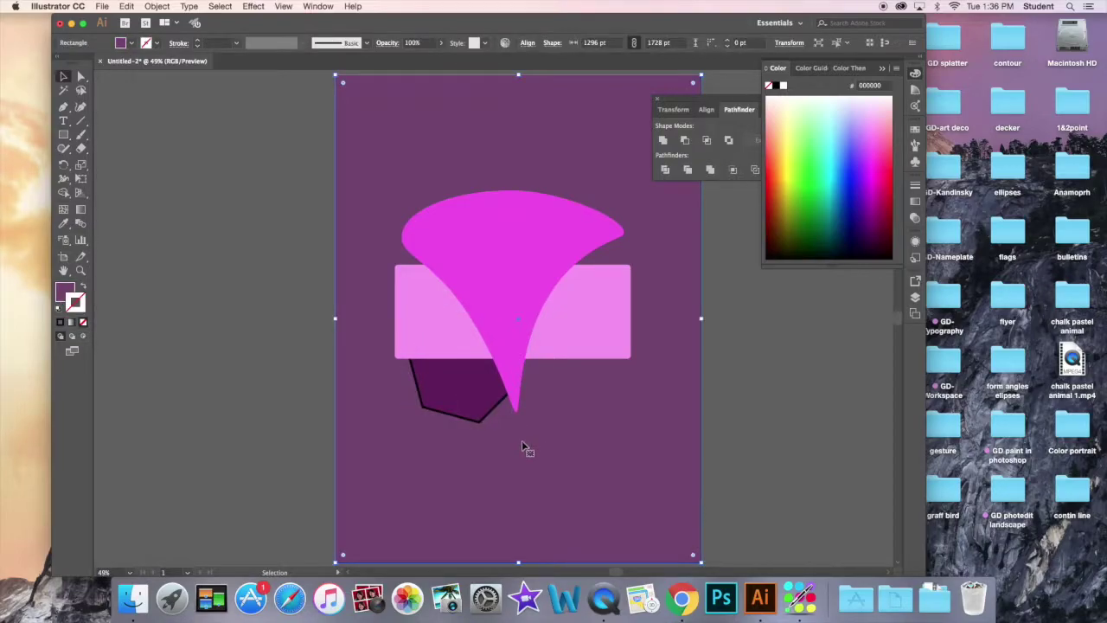
{"action": "left_click", "coordinate": [781, 407]}
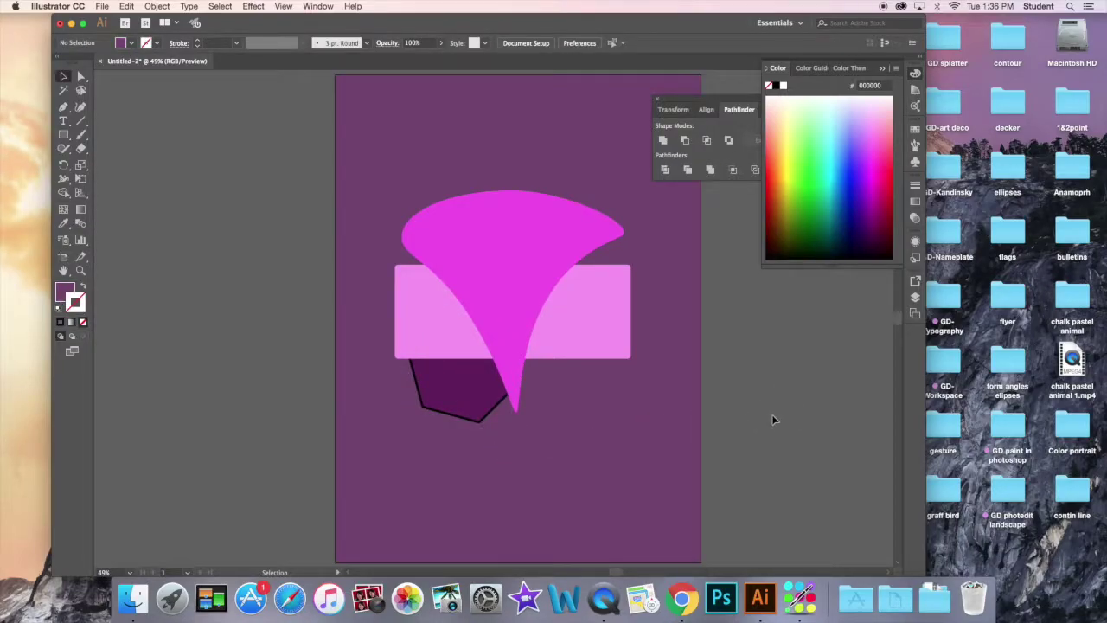
{"action": "key", "text": "super+equal"}
{"action": "key", "text": "super+equal"}
{"action": "key", "text": "super+equal"}
{"action": "key", "text": "super+equal"}
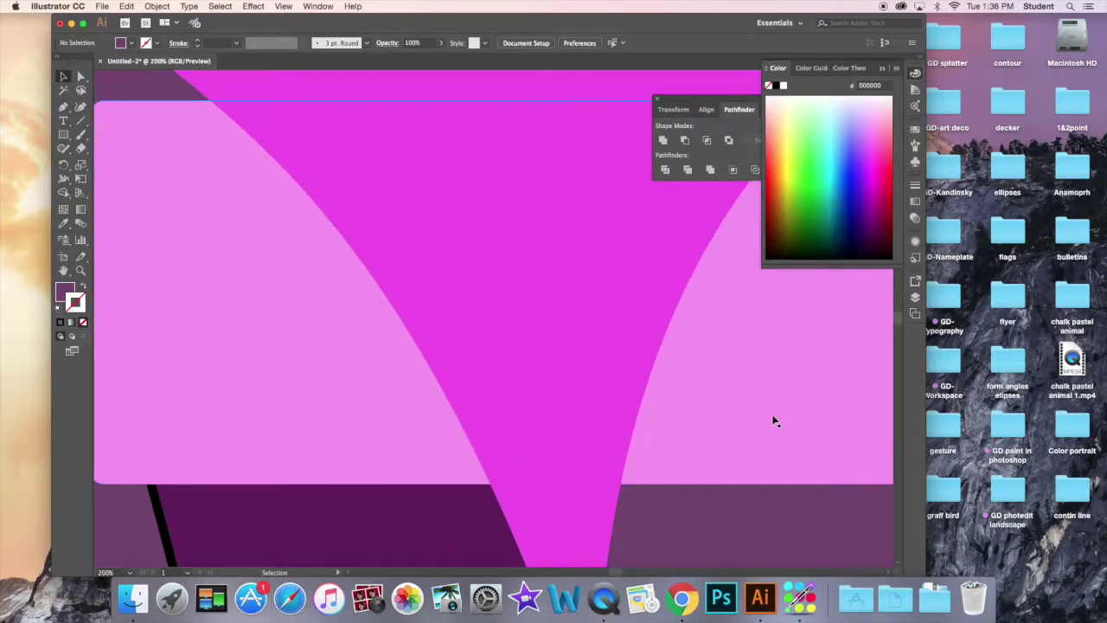
{"action": "scroll", "coordinate": [494, 396], "scroll_direction": "down", "scroll_amount": 8}
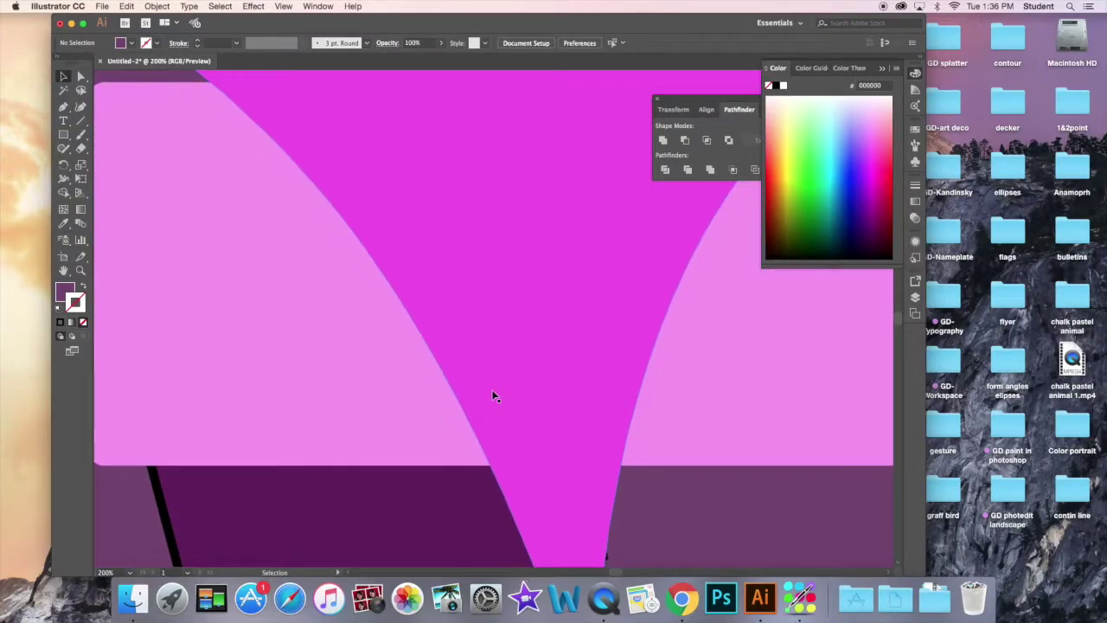
{"action": "key", "text": "super+equal"}
{"action": "key", "text": "super+equal"}
{"action": "key", "text": "super+equal"}
{"action": "key", "text": "super+equal"}
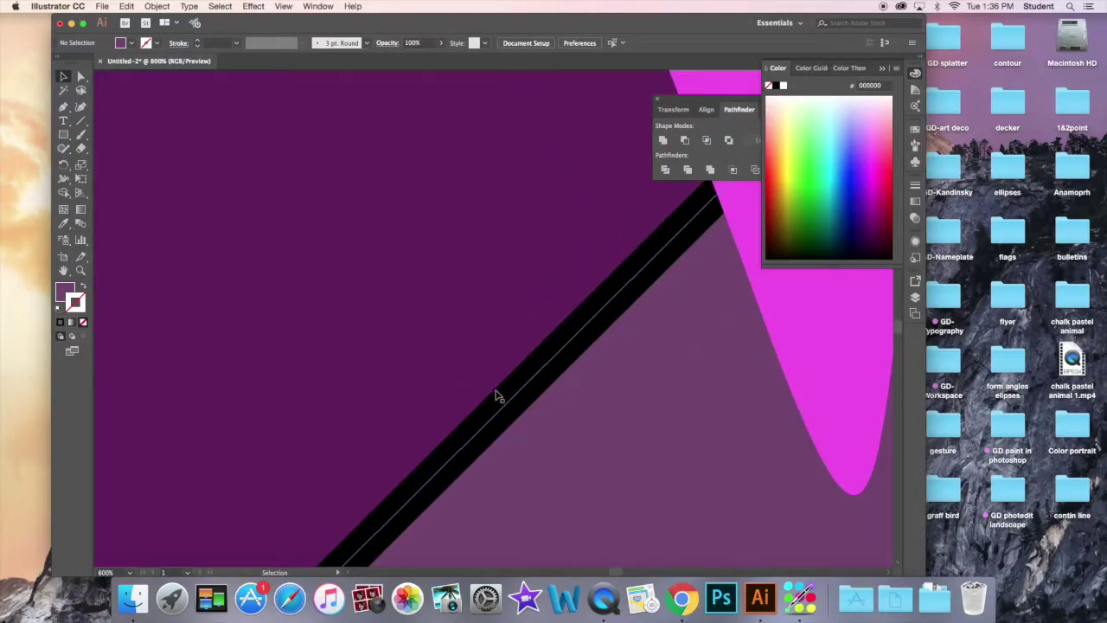
{"action": "key", "text": "super+equal"}
{"action": "key", "text": "a"}
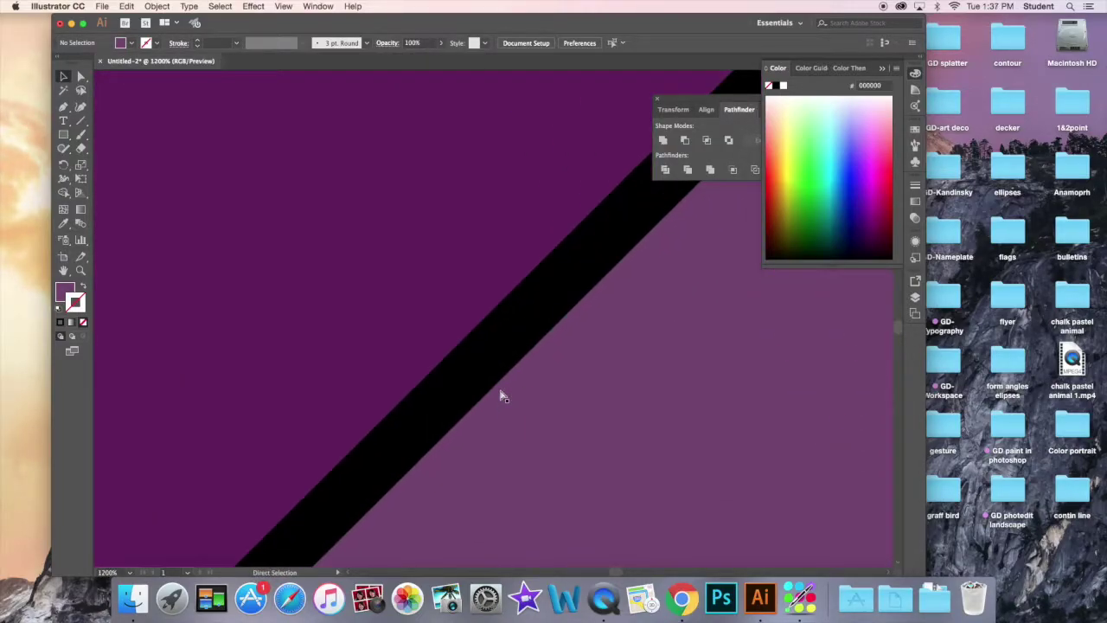
{"action": "key", "text": "super+equal"}
{"action": "key", "text": "super+equal"}
{"action": "key", "text": "super+equal"}
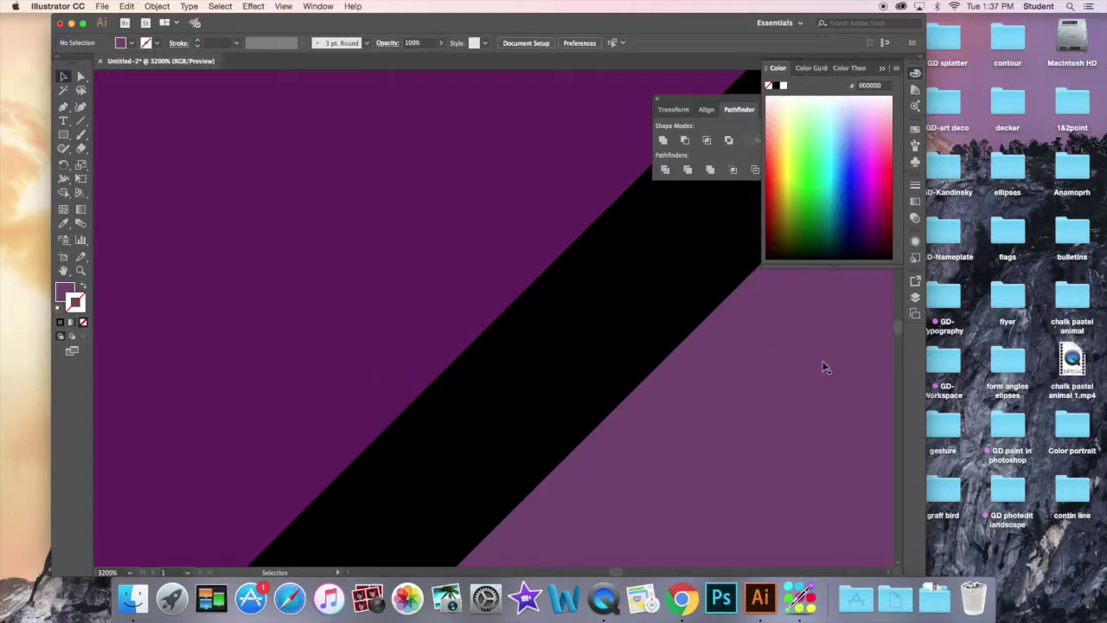
Zoom back out to 50% and center the poster to view the whole composition.
{"action": "key", "text": "super+minus"}
{"action": "key", "text": "super+minus"}
{"action": "key", "text": "super+minus"}
{"action": "key", "text": "super+minus"}
{"action": "key", "text": "super+minus"}
{"action": "key", "text": "super+minus"}
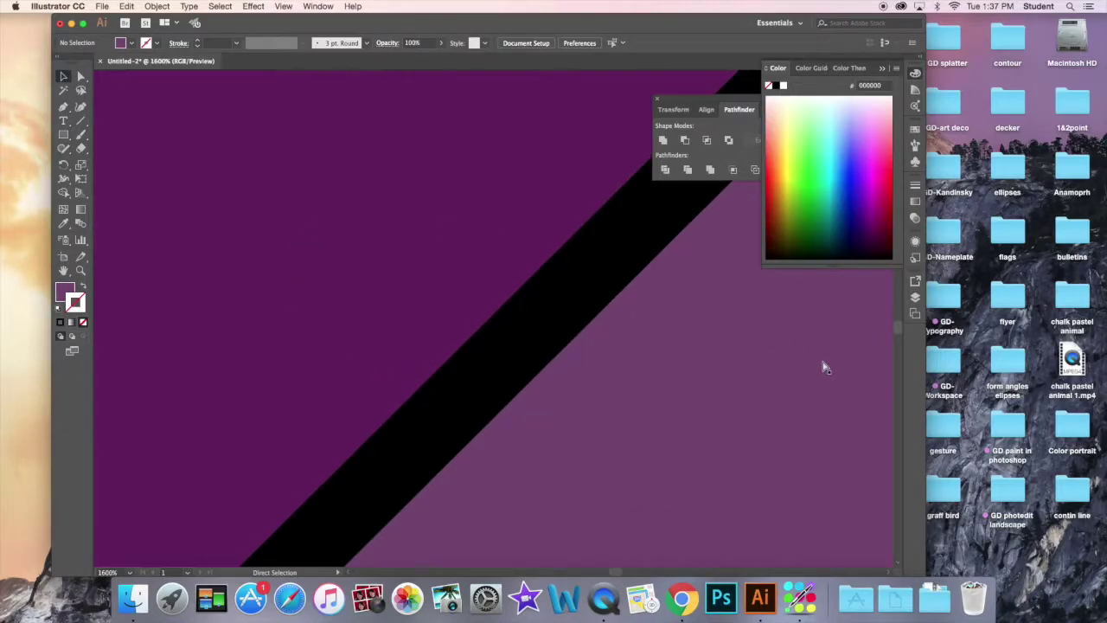
{"action": "key", "text": "super+minus"}
{"action": "key", "text": "super+minus"}
{"action": "key", "text": "super+minus"}
{"action": "key", "text": "super+minus"}
{"action": "key", "text": "super+minus"}
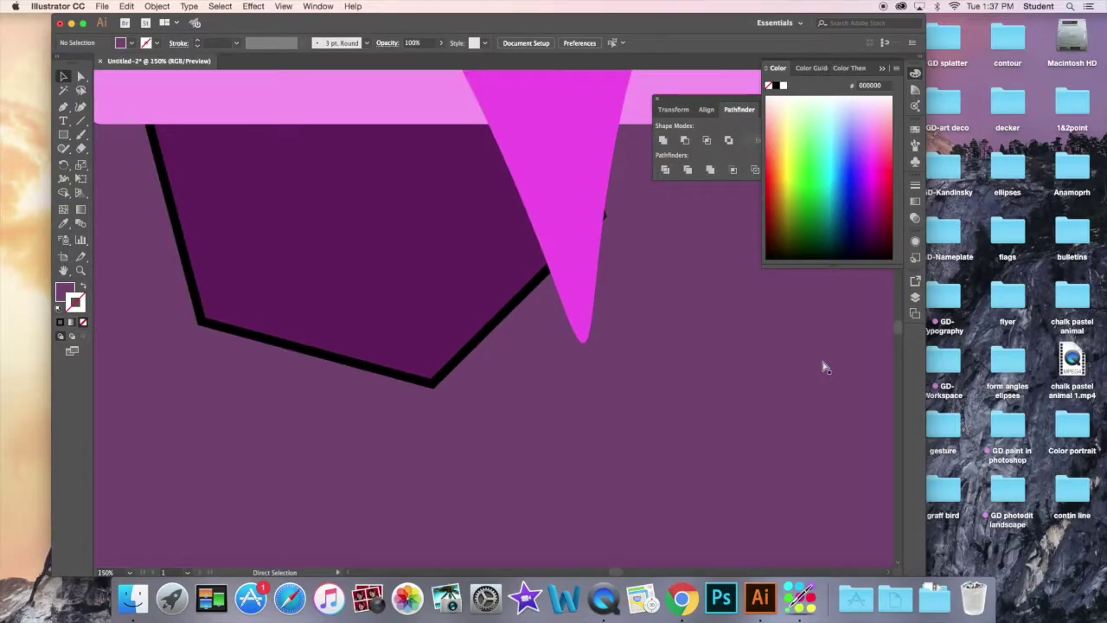
{"action": "key", "text": "super+minus"}
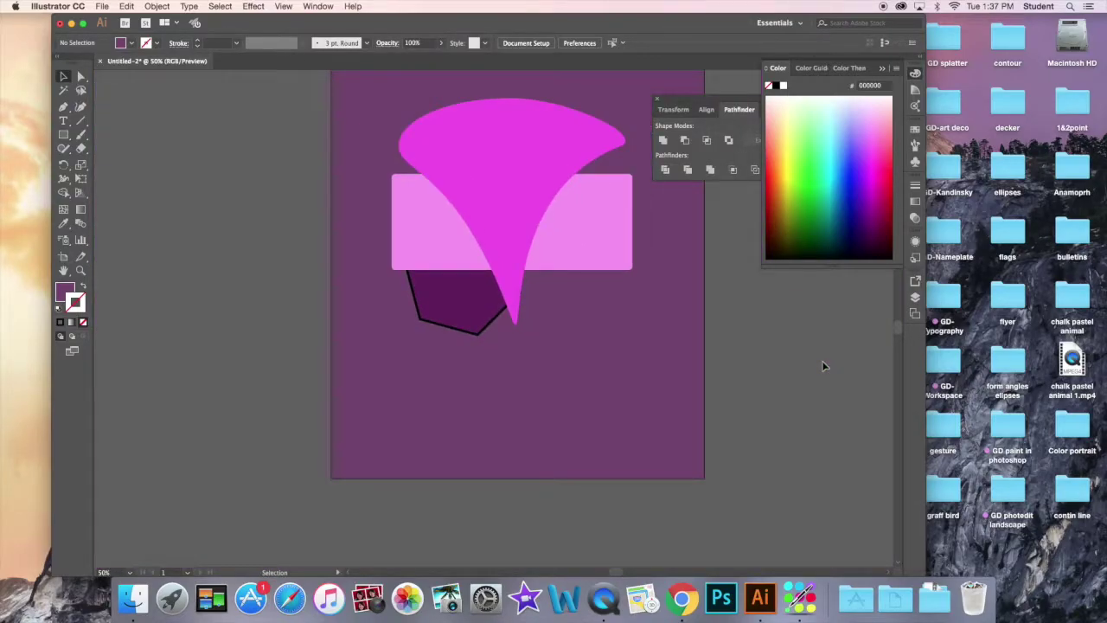
{"action": "scroll", "coordinate": [699, 349], "scroll_direction": "up", "scroll_amount": 5}
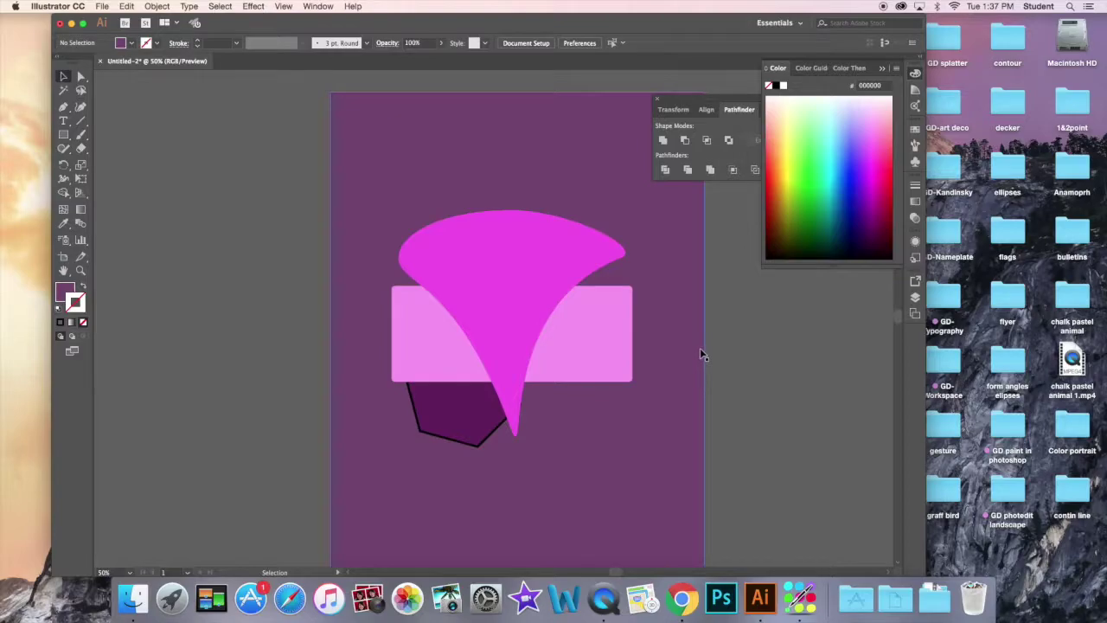
{"action": "scroll", "coordinate": [701, 350], "scroll_direction": "down", "scroll_amount": 1}
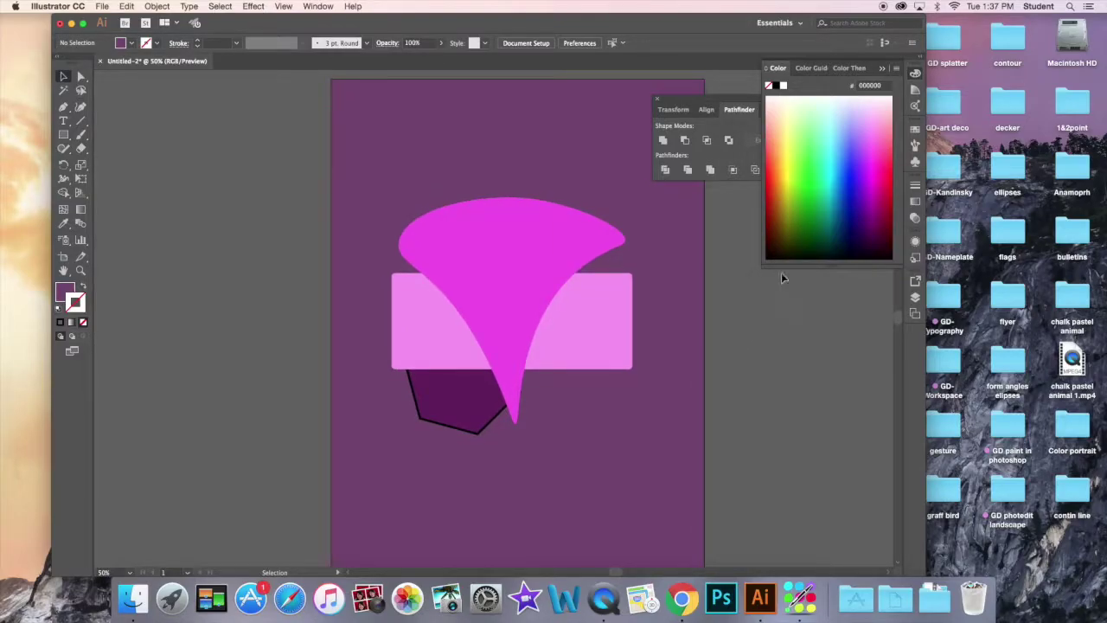
Collapse the Color panel and move the Pathfinder panel off the artboard.
{"action": "left_click", "coordinate": [882, 70]}
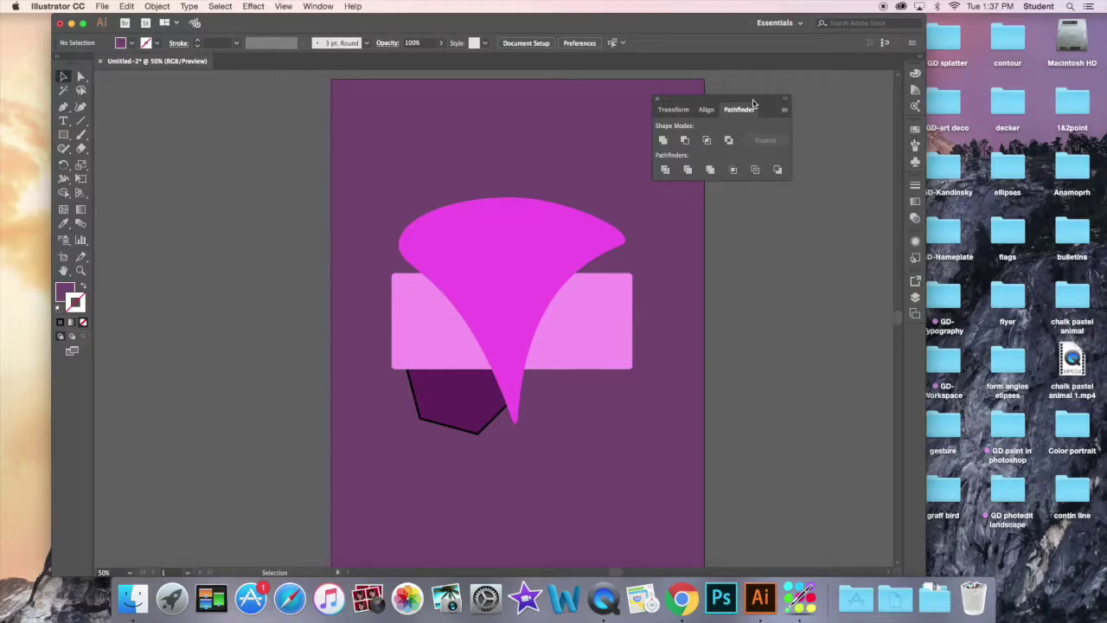
{"action": "left_click_drag", "start_coordinate": [754, 104], "coordinate": [857, 79]}
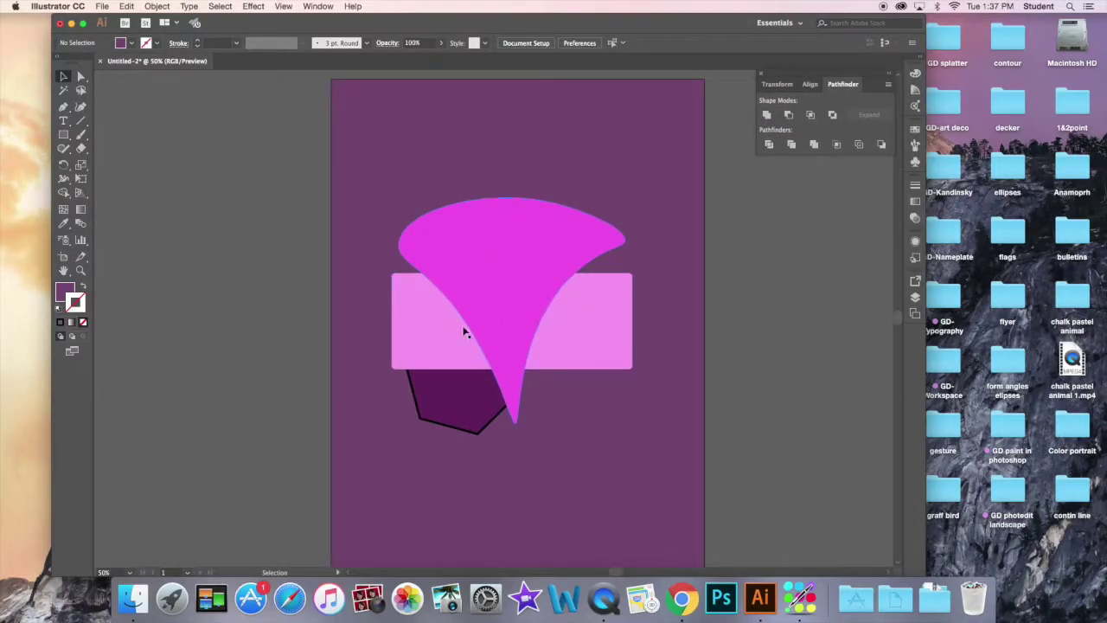
Set the magenta shape's fill to None, and restore its solid magenta color.
{"action": "left_click", "coordinate": [470, 247]}
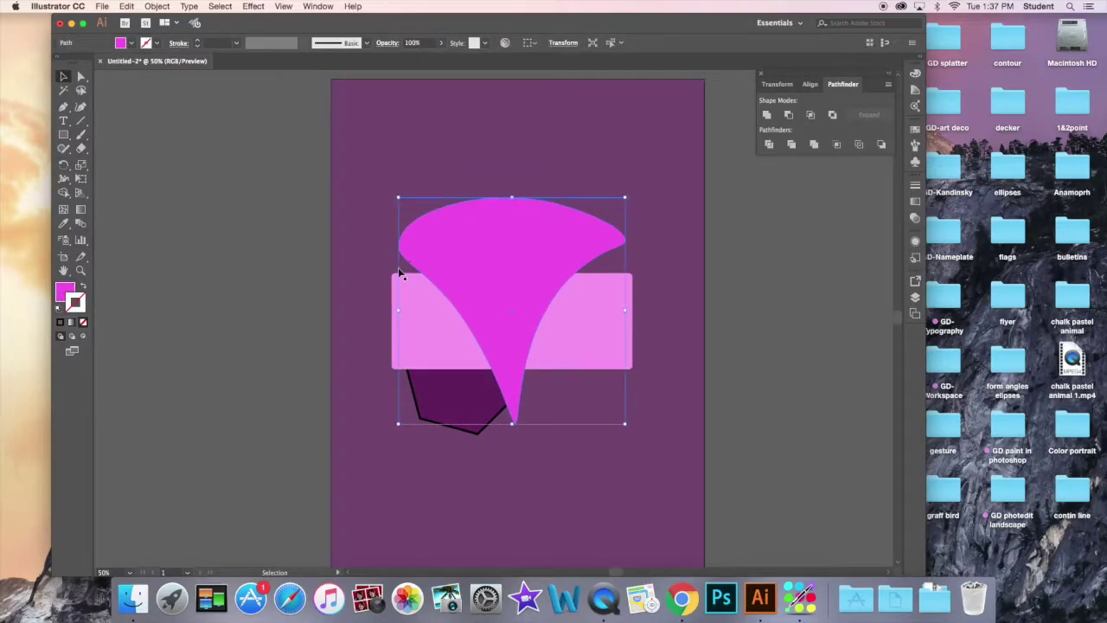
{"action": "left_click", "coordinate": [67, 292]}
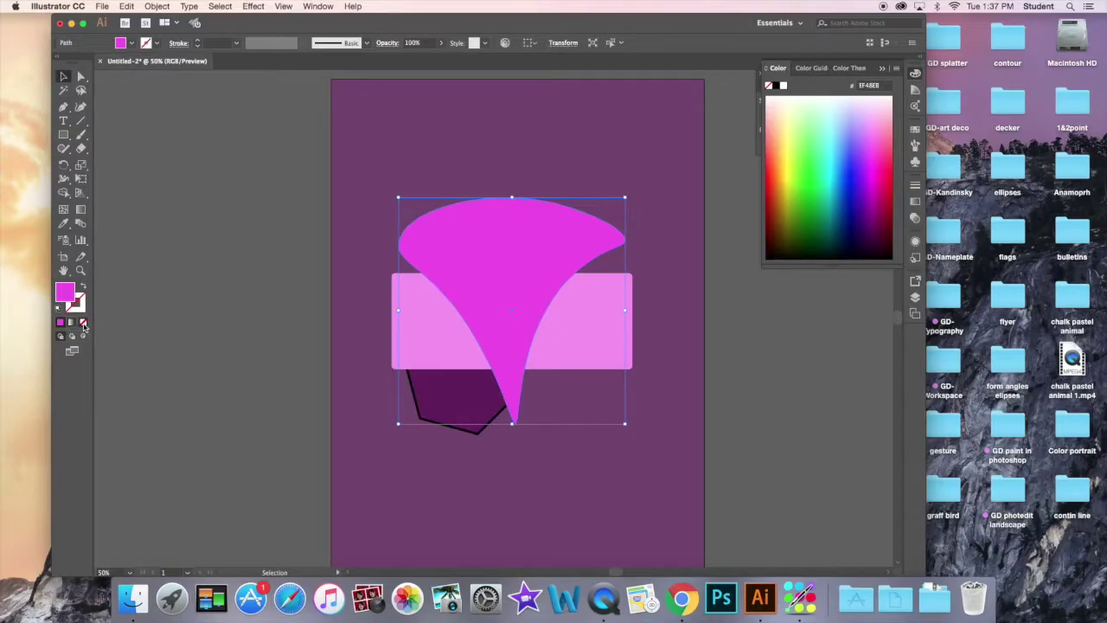
{"action": "left_click", "coordinate": [83, 324]}
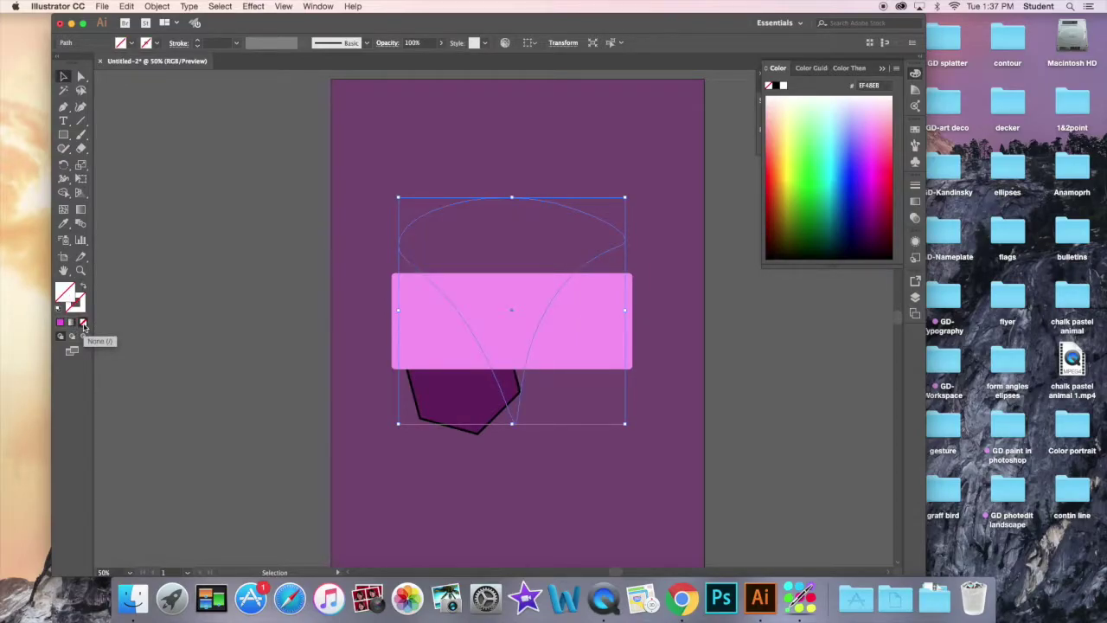
{"action": "left_click", "coordinate": [70, 322]}
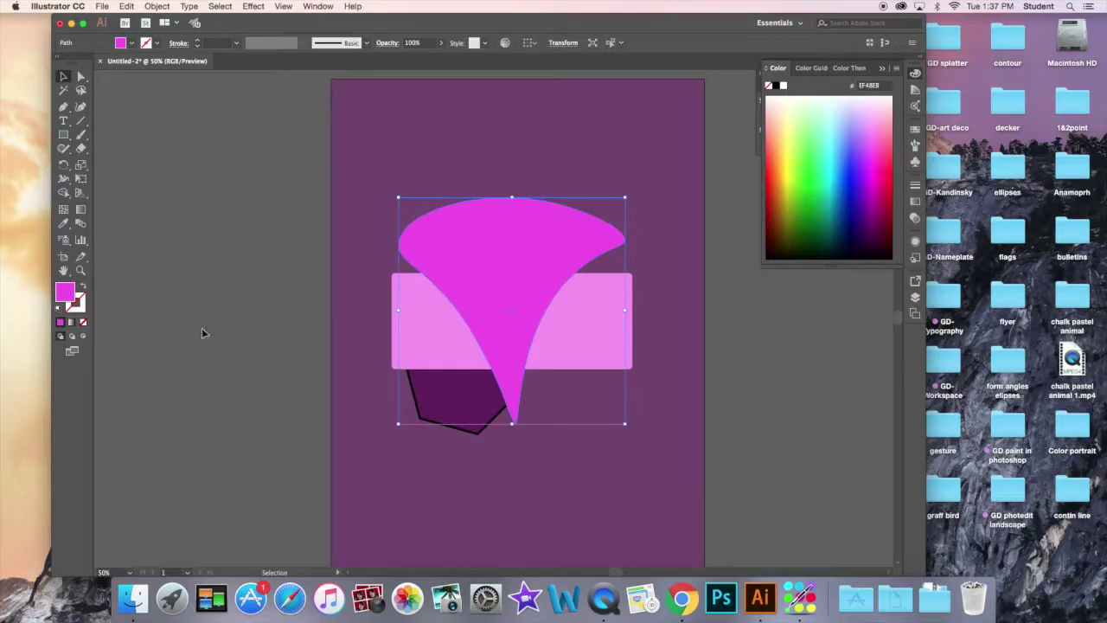
Fill the magenta shape with a linear gradient, using a purple swatch for its start color and bright magenta for its end color.
{"action": "left_click", "coordinate": [72, 324]}
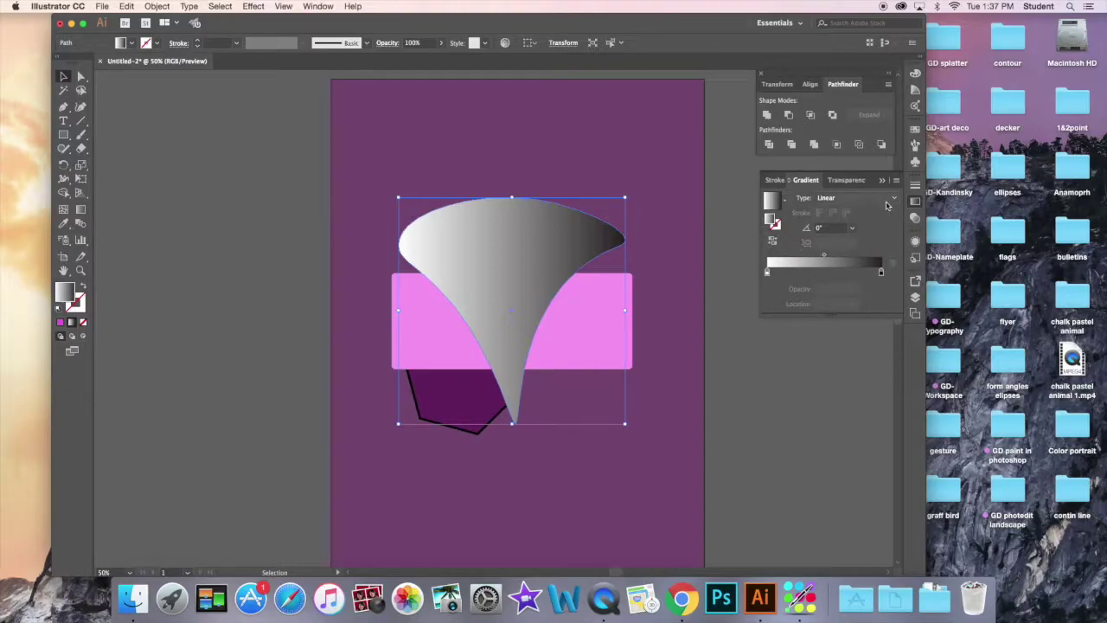
{"action": "left_click", "coordinate": [766, 272]}
{"action": "double_click", "coordinate": [766, 274]}
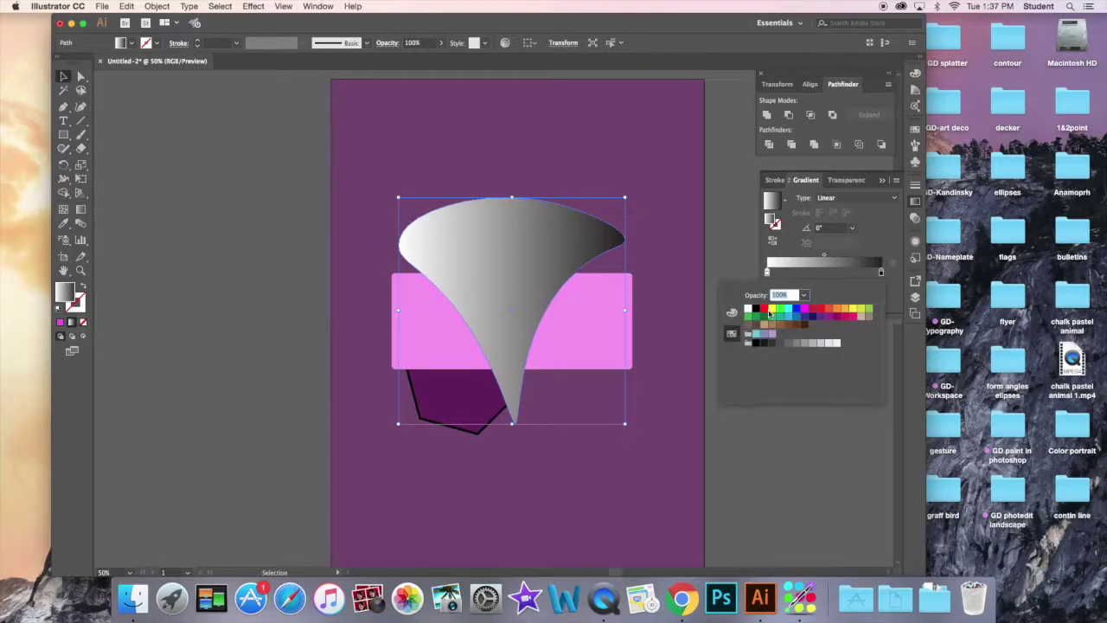
{"action": "left_click", "coordinate": [826, 319]}
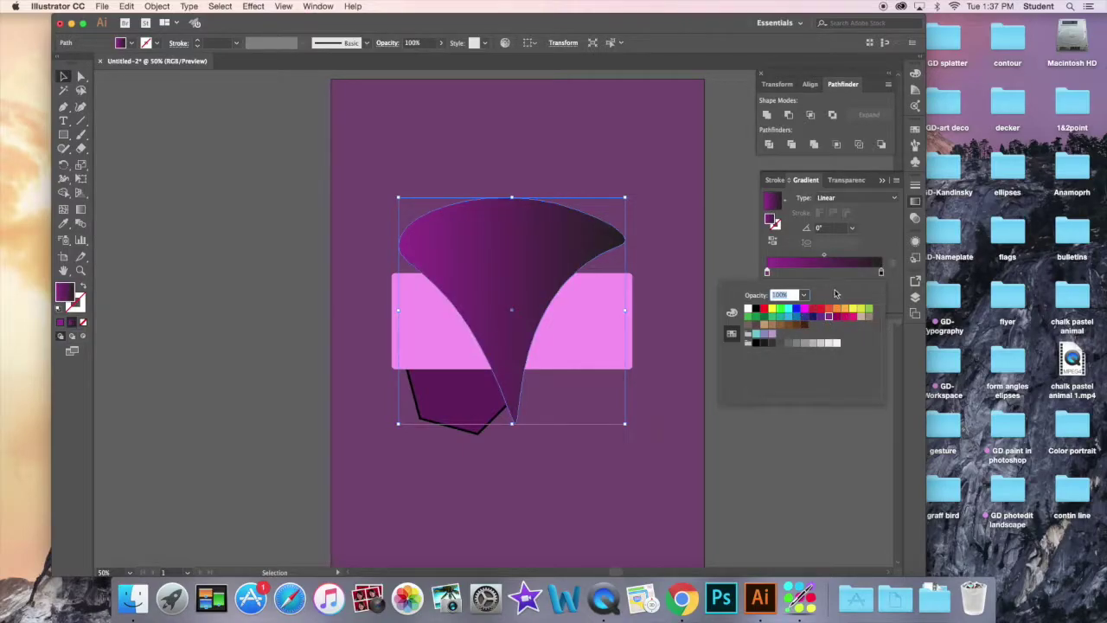
{"action": "left_click", "coordinate": [881, 273]}
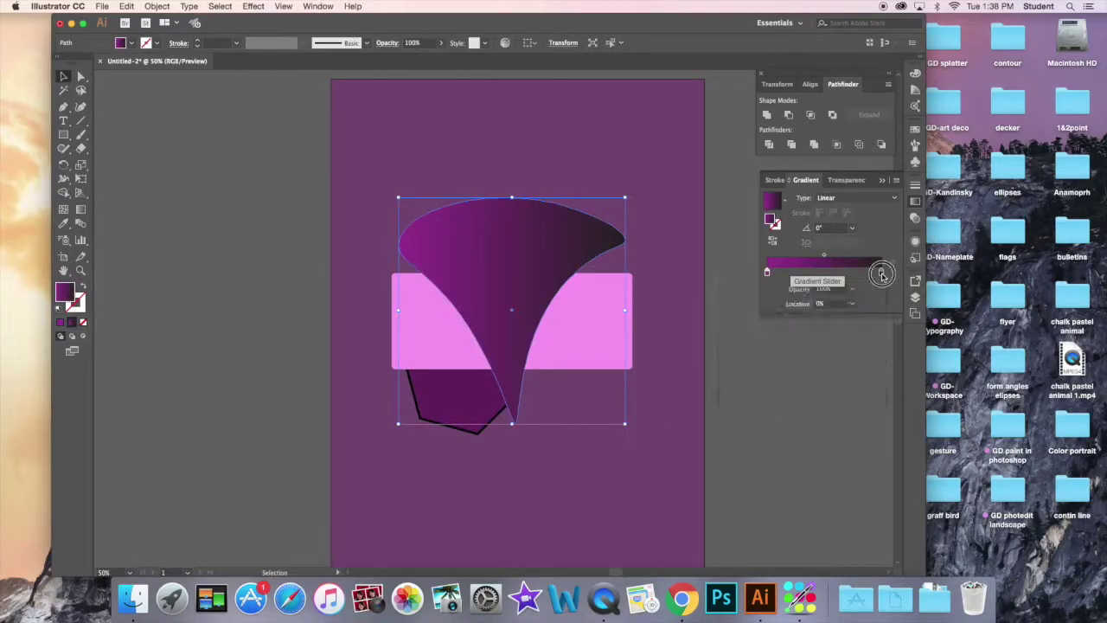
{"action": "double_click", "coordinate": [881, 272]}
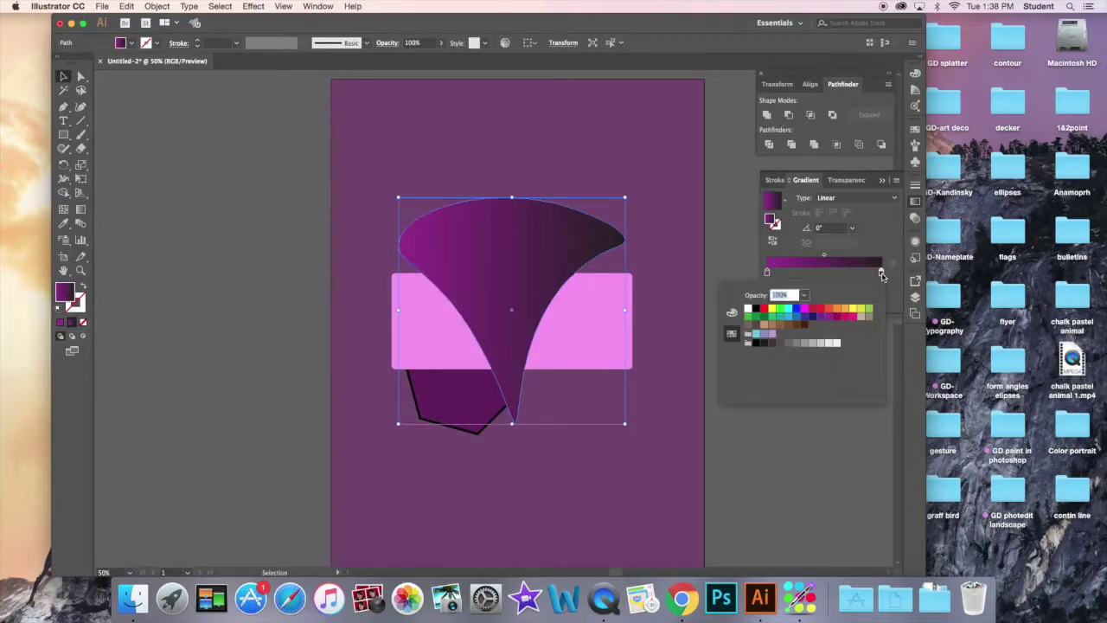
{"action": "left_click", "coordinate": [804, 310]}
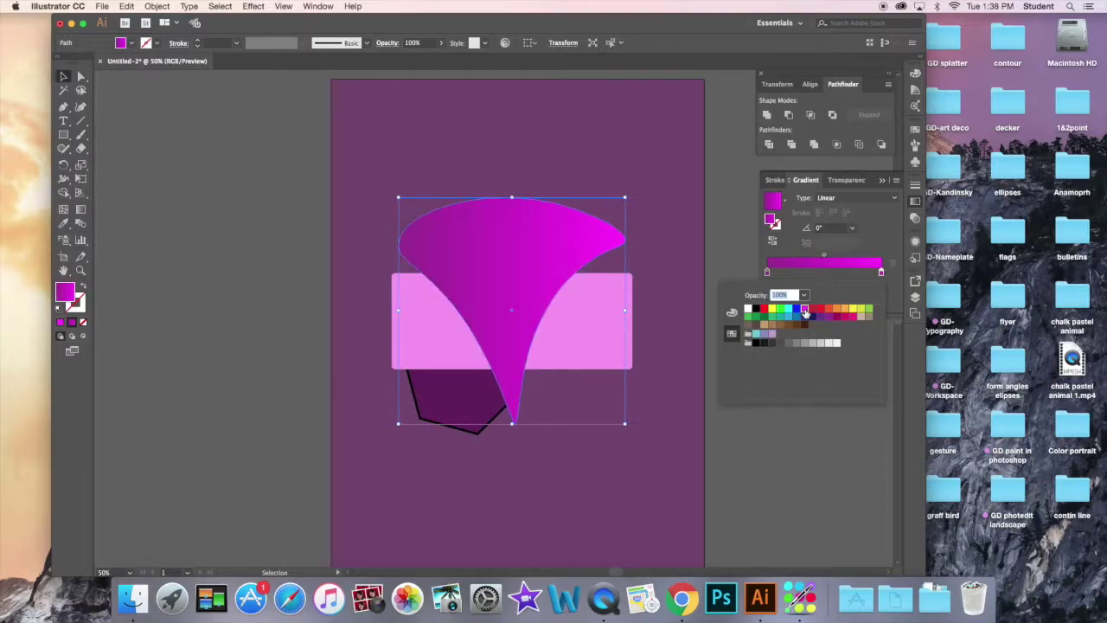
Set the gradient's end color to the light lavender swatch, leaving its stop at the far end of the ramp.
{"action": "left_click", "coordinate": [838, 318]}
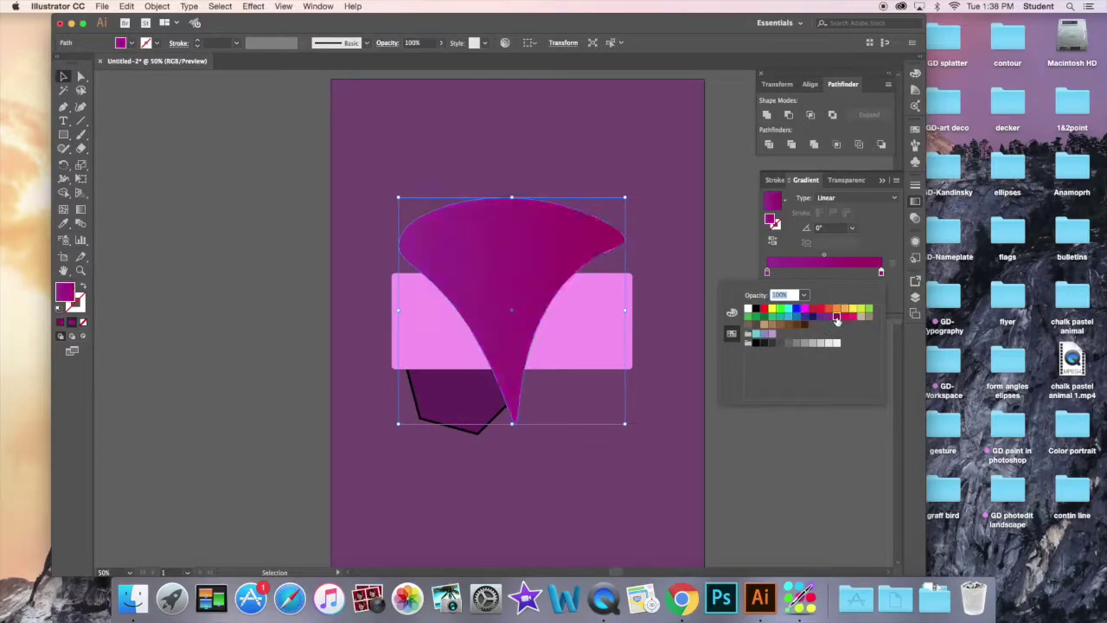
{"action": "left_click", "coordinate": [772, 337]}
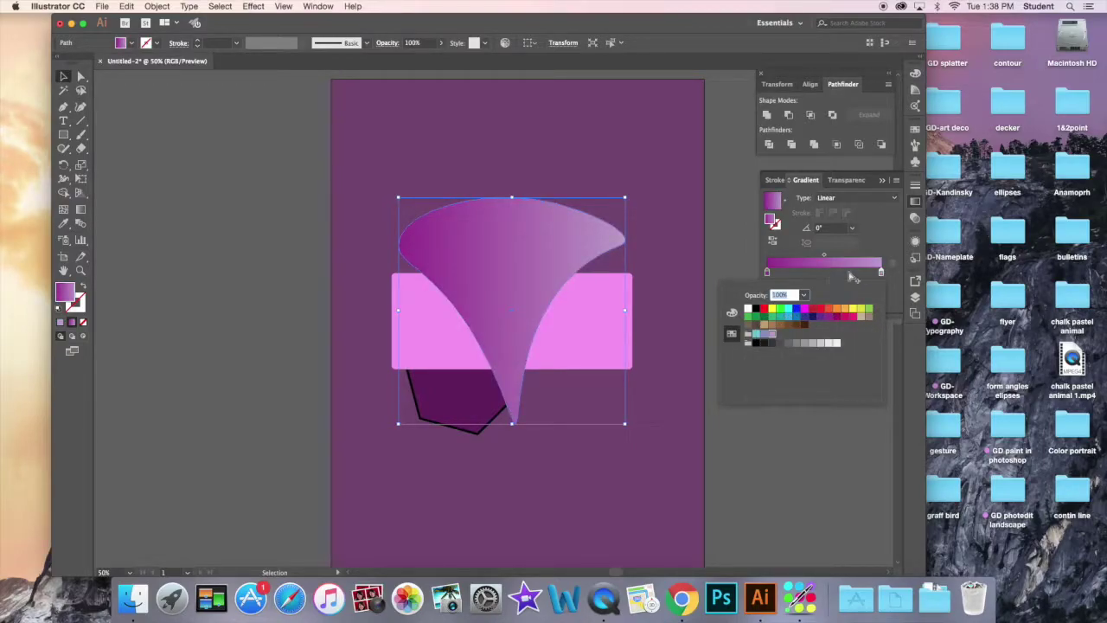
{"action": "left_click", "coordinate": [798, 272]}
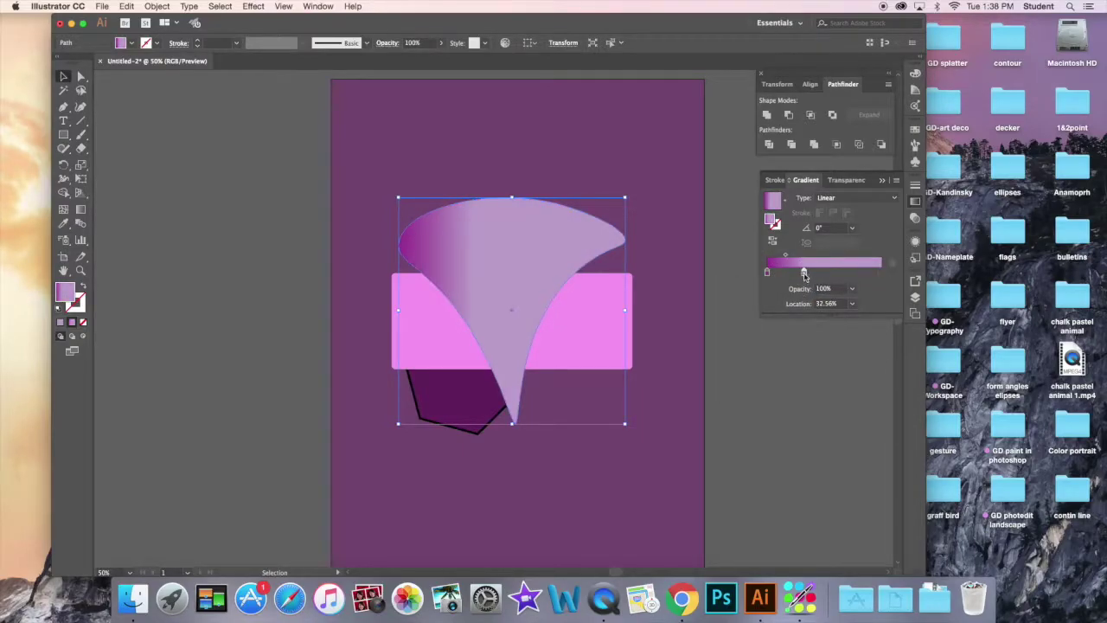
{"action": "left_click_drag", "start_coordinate": [804, 275], "coordinate": [881, 272]}
Add a dark blue stop to the gradient at a location of about 48% and shift the blend midpoints closer to it.
{"action": "left_click_drag", "start_coordinate": [772, 273], "coordinate": [831, 275]}
{"action": "double_click", "coordinate": [830, 273]}
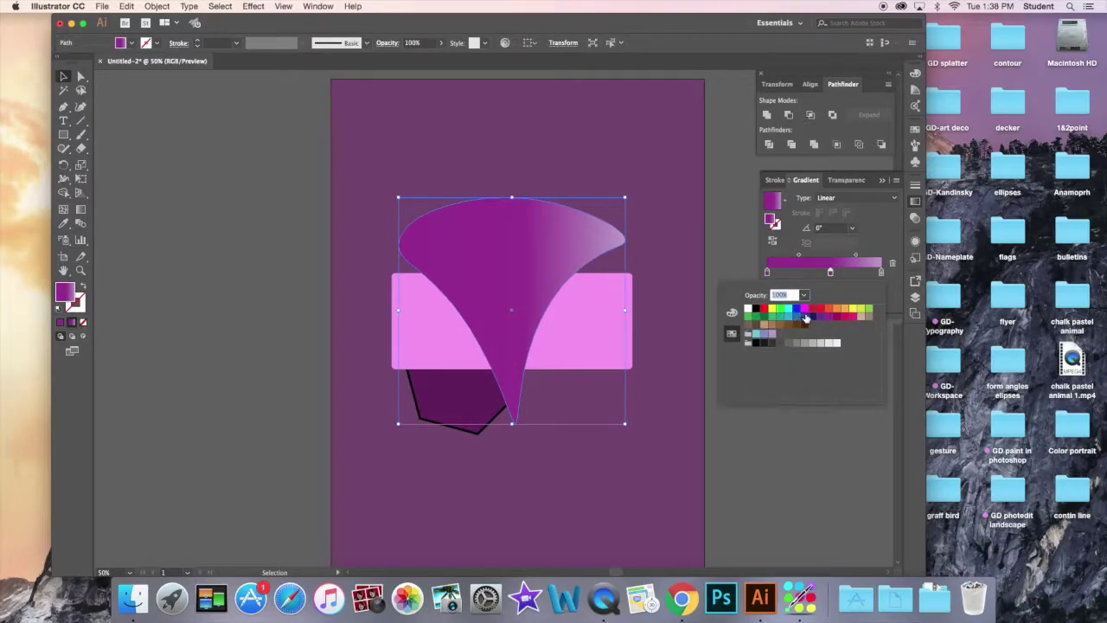
{"action": "left_click", "coordinate": [812, 317]}
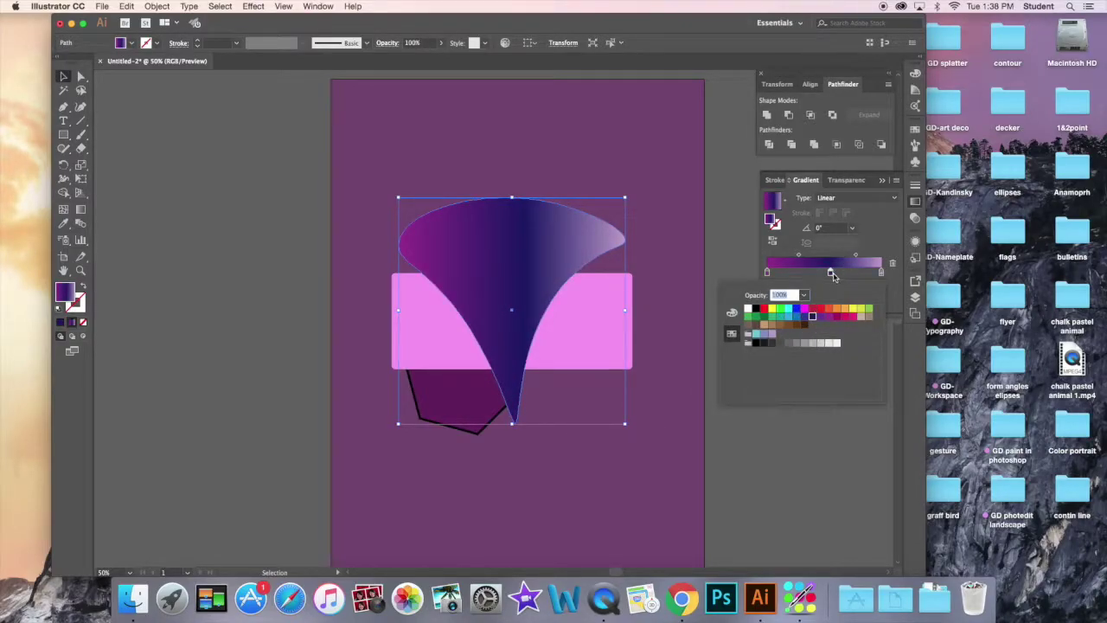
{"action": "left_click_drag", "start_coordinate": [830, 273], "coordinate": [823, 275]}
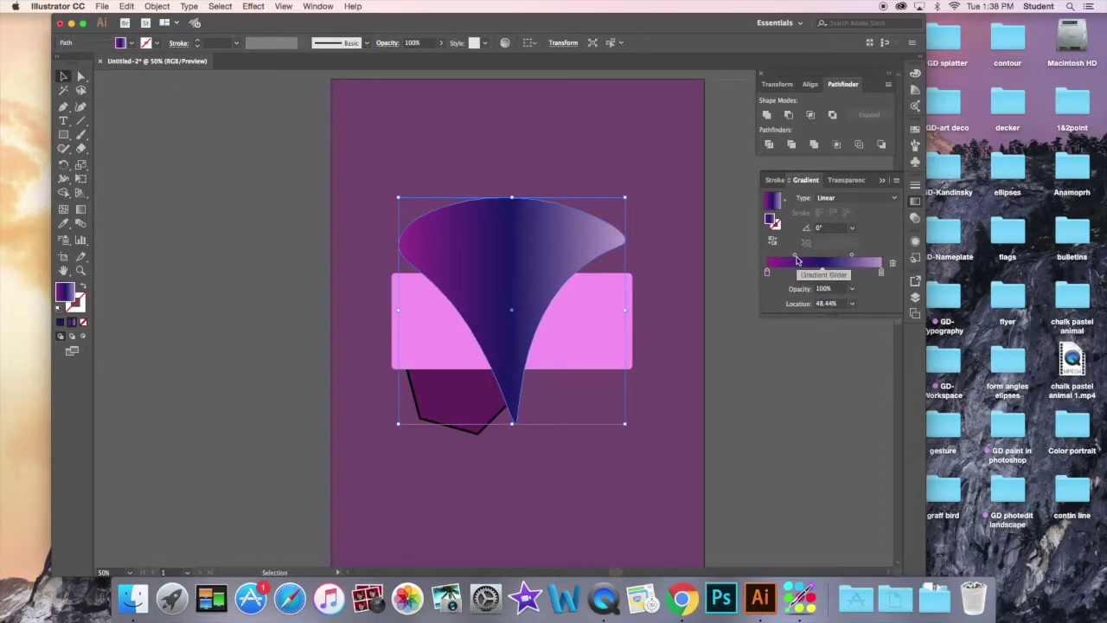
{"action": "left_click_drag", "start_coordinate": [795, 259], "coordinate": [839, 257]}
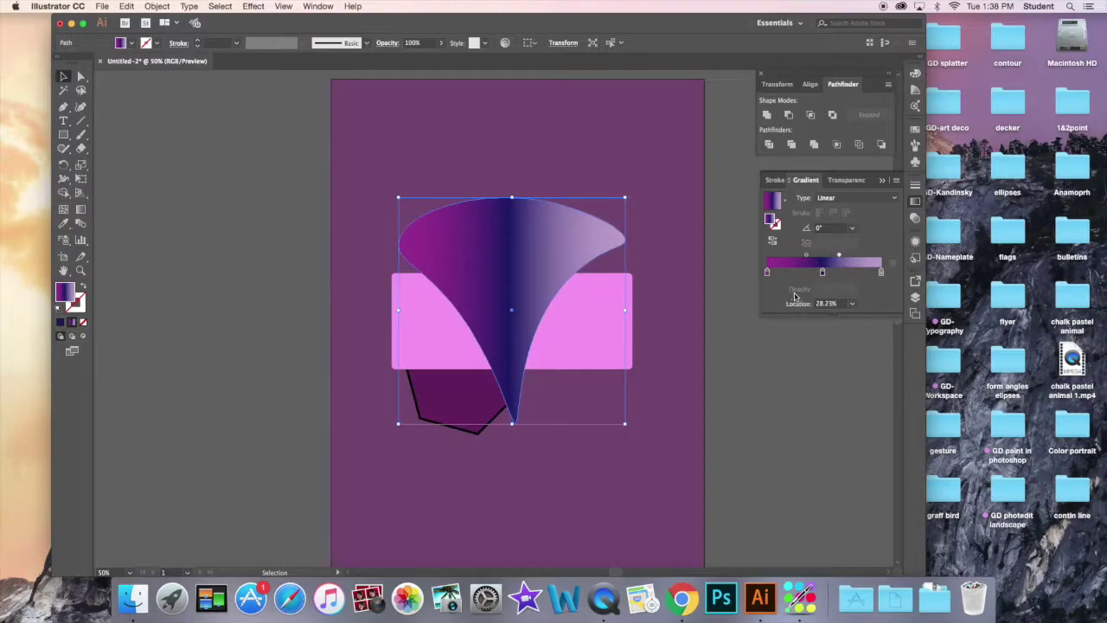
Try the Radial gradient type on the shape, and restore the Linear type.
{"action": "left_click", "coordinate": [856, 198]}
{"action": "left_click", "coordinate": [838, 224]}
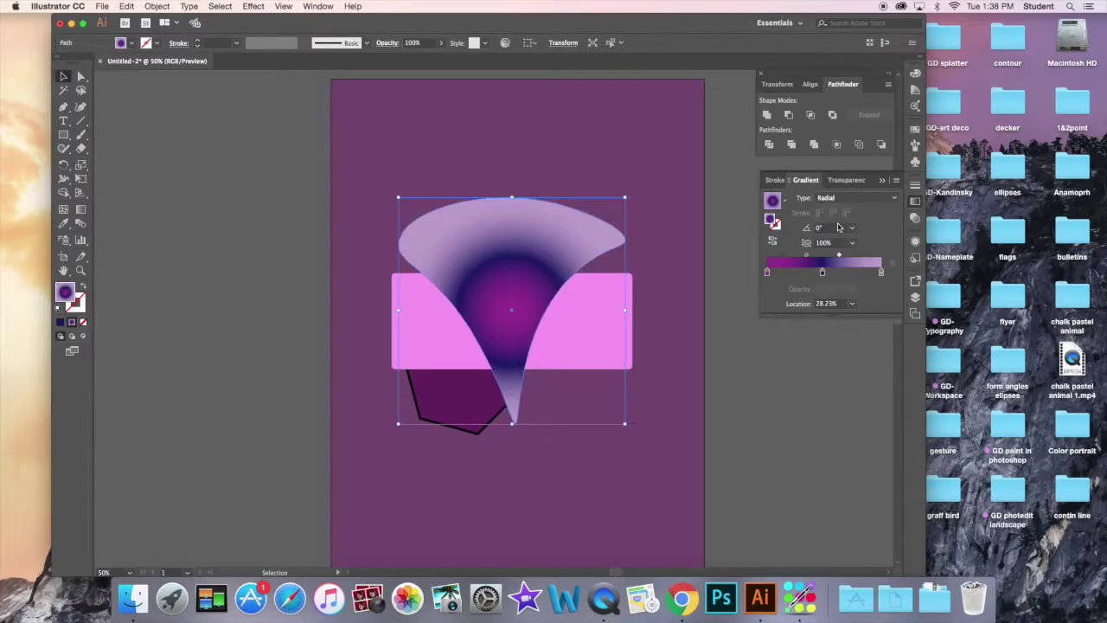
{"action": "mouse_move", "coordinate": [508, 284]}
{"action": "left_mouse_down"}
{"action": "mouse_move", "coordinate": [501, 262]}
{"action": "mouse_move", "coordinate": [507, 285]}
{"action": "left_mouse_up"}
{"action": "left_click", "coordinate": [865, 198]}
{"action": "left_click", "coordinate": [839, 199]}
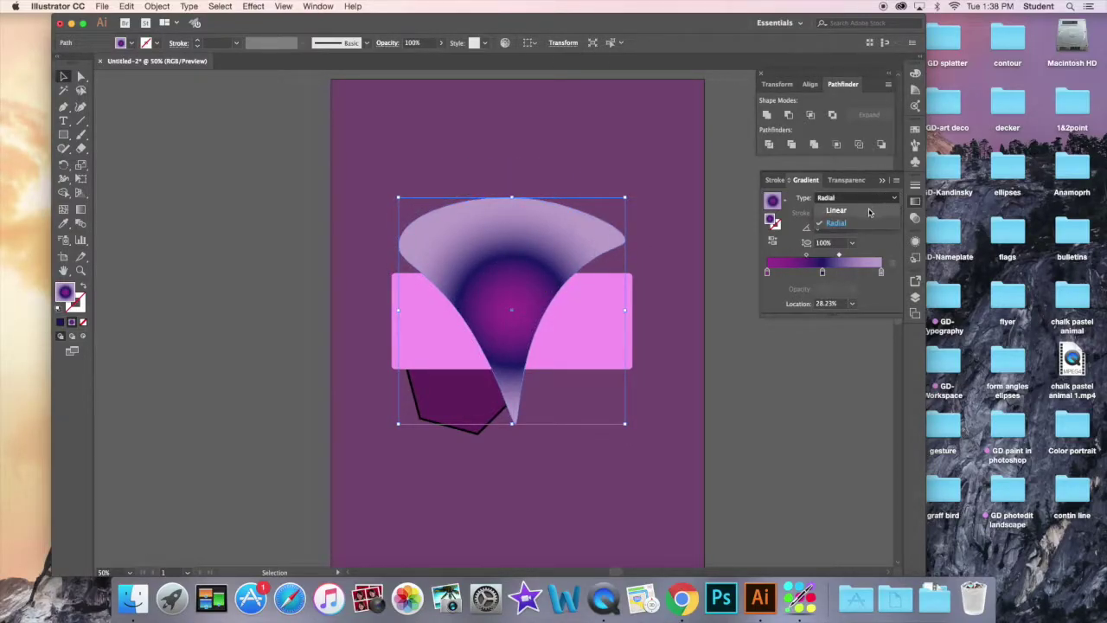
Redraw the shape's gradient in several directions and lengths with the Gradient tool, finishing at an angle of about -7.7°, and deselect the shape.
{"action": "left_click", "coordinate": [82, 210]}
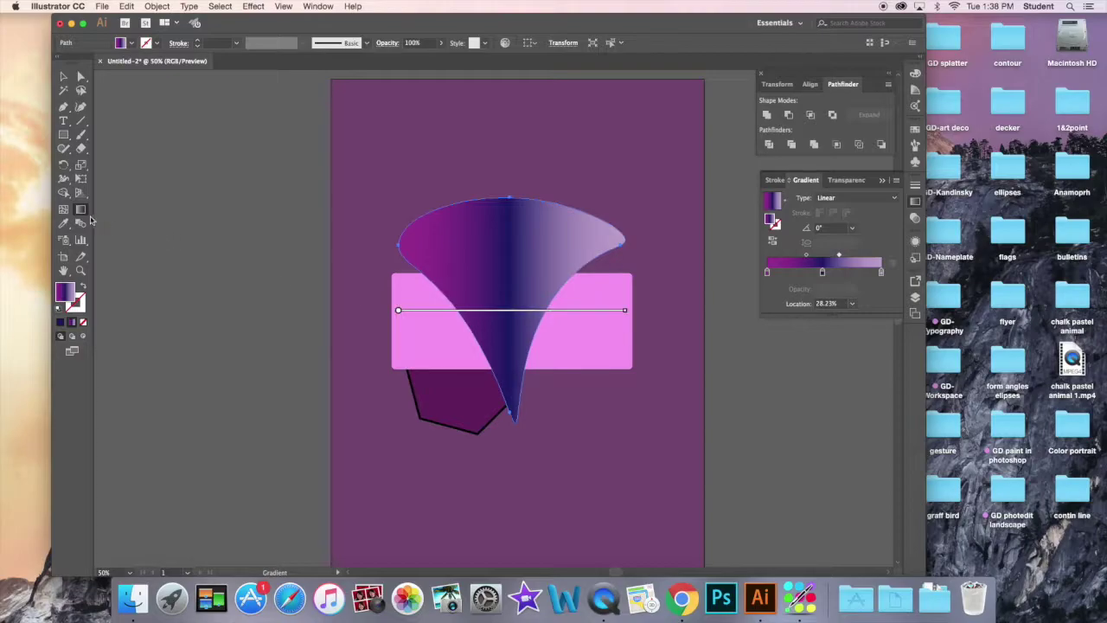
{"action": "mouse_move", "coordinate": [418, 316]}
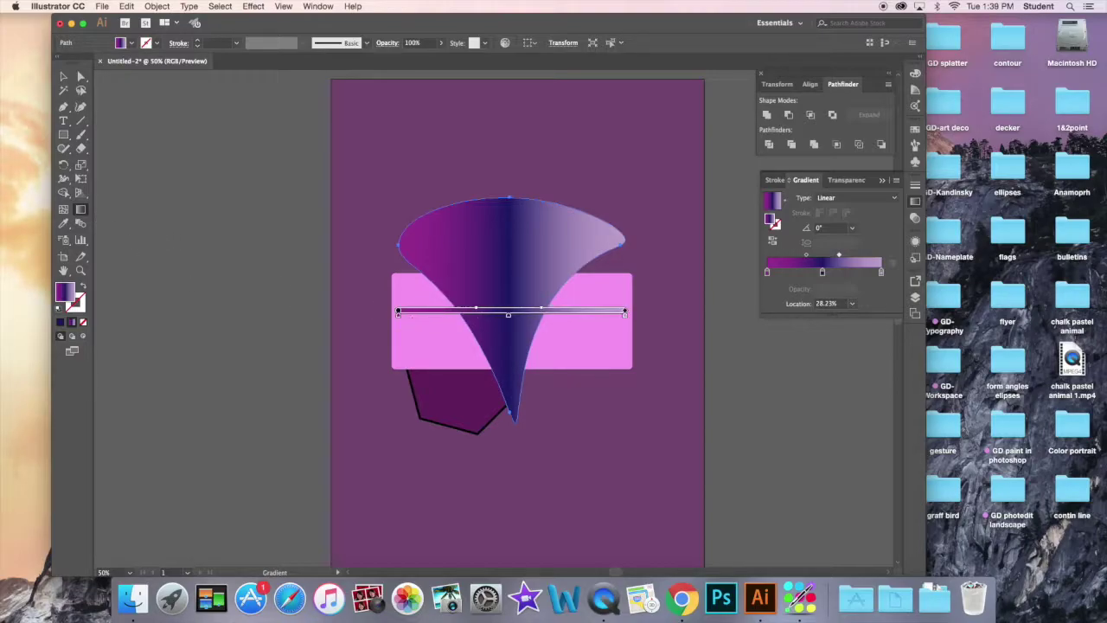
{"action": "mouse_move", "coordinate": [399, 318]}
{"action": "left_mouse_down"}
{"action": "mouse_move", "coordinate": [477, 317]}
{"action": "mouse_move", "coordinate": [397, 312]}
{"action": "left_mouse_up"}
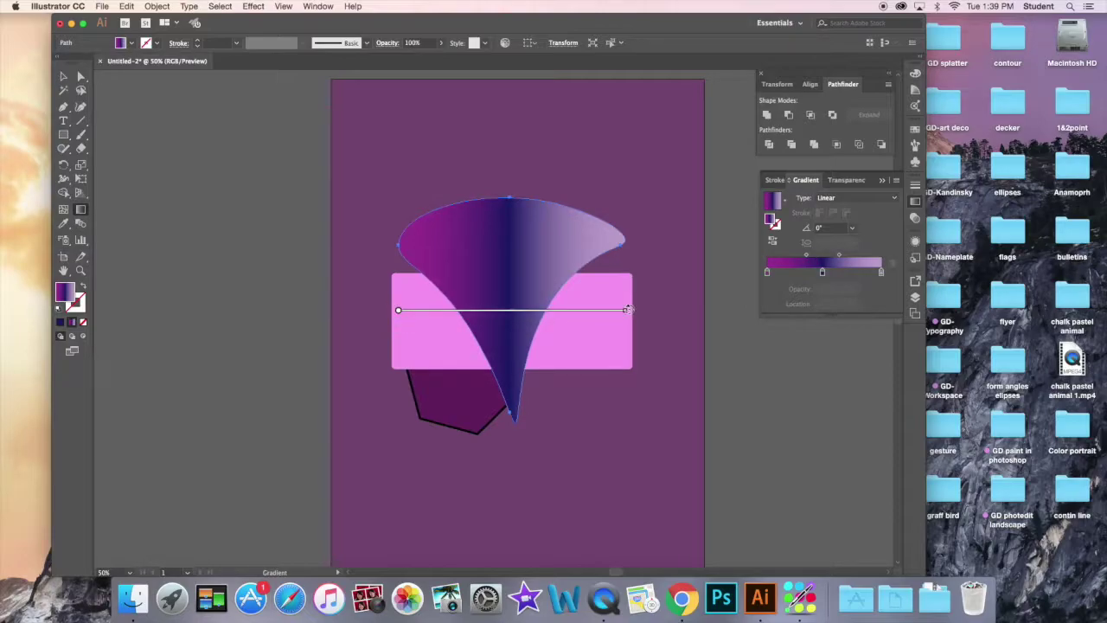
{"action": "mouse_move", "coordinate": [628, 309]}
{"action": "left_mouse_down"}
{"action": "mouse_move", "coordinate": [613, 248]}
{"action": "mouse_move", "coordinate": [623, 232]}
{"action": "mouse_move", "coordinate": [625, 265]}
{"action": "mouse_move", "coordinate": [605, 228]}
{"action": "mouse_move", "coordinate": [568, 210]}
{"action": "mouse_move", "coordinate": [574, 231]}
{"action": "left_mouse_up"}
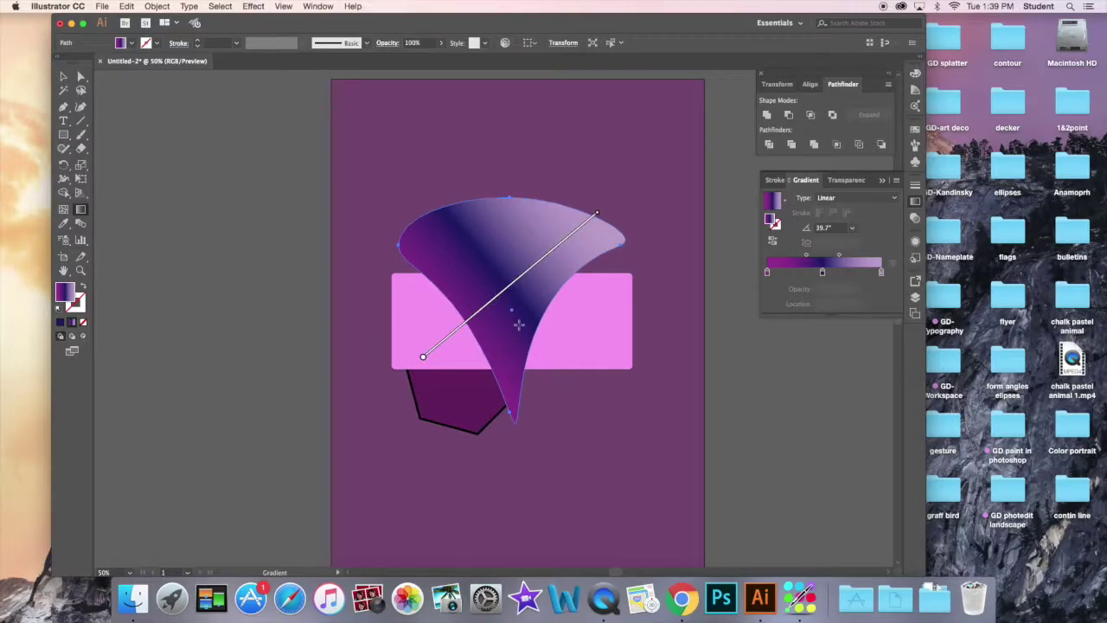
{"action": "left_click_drag", "start_coordinate": [439, 186], "coordinate": [484, 234]}
{"action": "left_click_drag", "start_coordinate": [414, 221], "coordinate": [567, 327]}
{"action": "left_click_drag", "start_coordinate": [417, 325], "coordinate": [586, 294]}
{"action": "left_click_drag", "start_coordinate": [472, 313], "coordinate": [601, 301]}
{"action": "left_click_drag", "start_coordinate": [518, 309], "coordinate": [608, 297]}
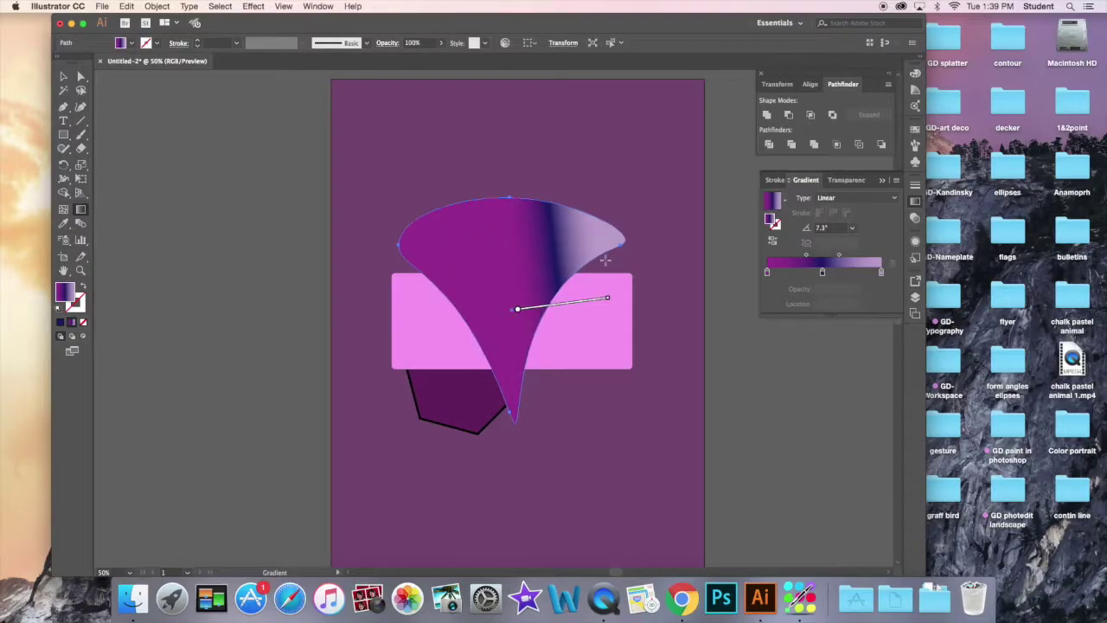
{"action": "left_click_drag", "start_coordinate": [362, 241], "coordinate": [675, 370]}
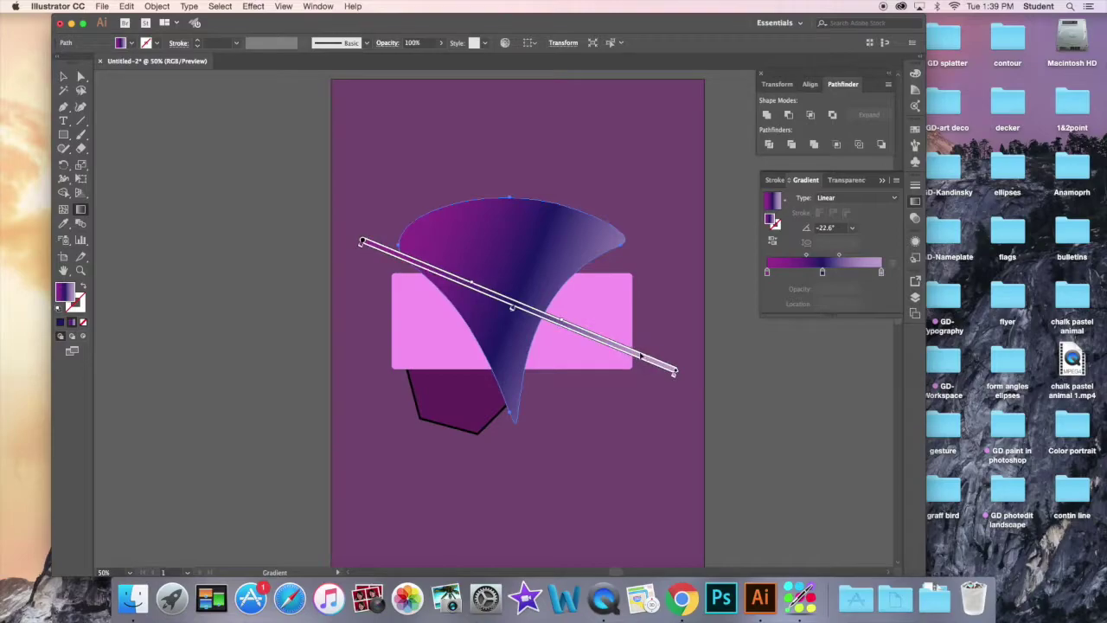
{"action": "left_click", "coordinate": [674, 373]}
{"action": "left_click_drag", "start_coordinate": [648, 365], "coordinate": [692, 326]}
{"action": "mouse_move", "coordinate": [357, 291]}
{"action": "left_mouse_down"}
{"action": "mouse_move", "coordinate": [684, 279]}
{"action": "mouse_move", "coordinate": [692, 335]}
{"action": "left_mouse_up"}
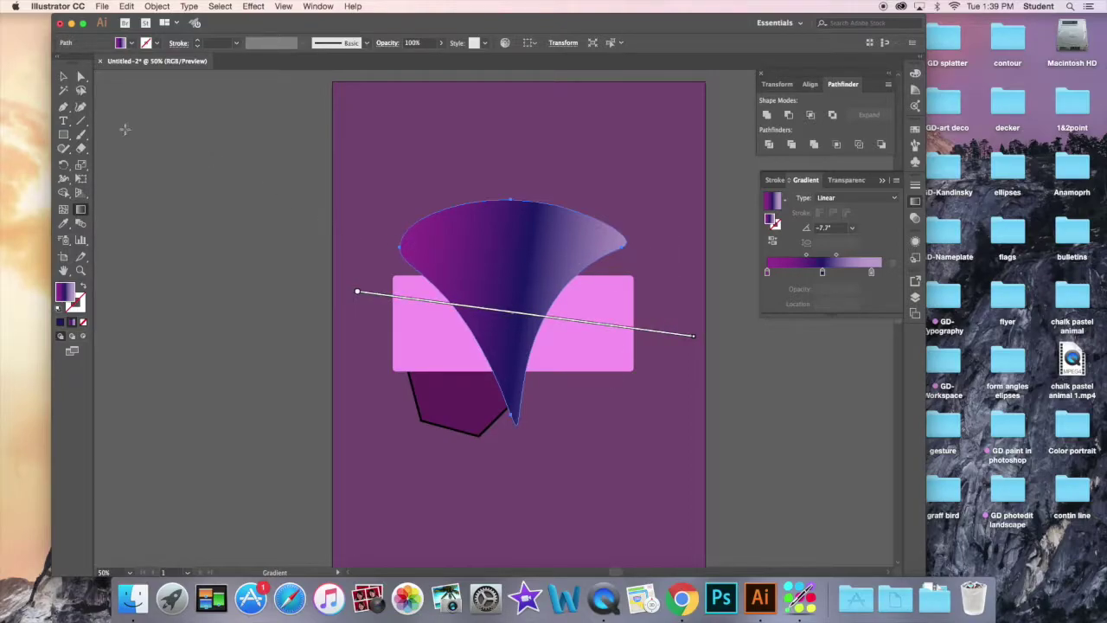
{"action": "left_click", "coordinate": [62, 80]}
{"action": "left_click", "coordinate": [214, 136]}
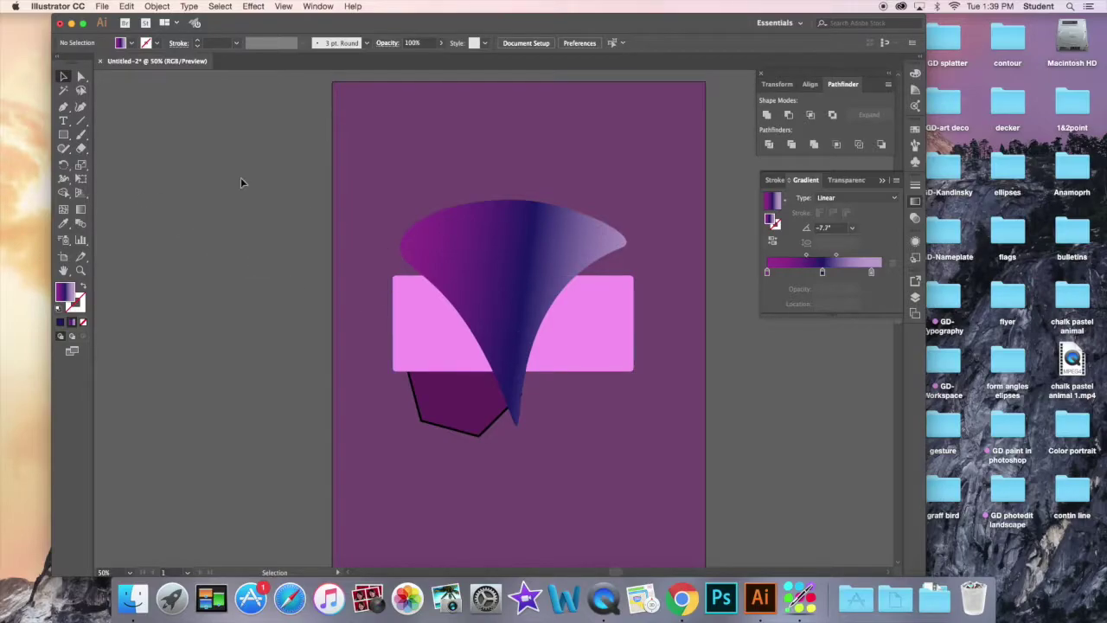
Draw two narrow solid dark blue rectangles near the poster's top, about 12 × 456 pt on the left and 26 × 356 pt on the right.
{"action": "left_click", "coordinate": [69, 137]}
{"action": "left_click_drag", "start_coordinate": [72, 136], "coordinate": [107, 140]}
{"action": "left_click", "coordinate": [60, 322]}
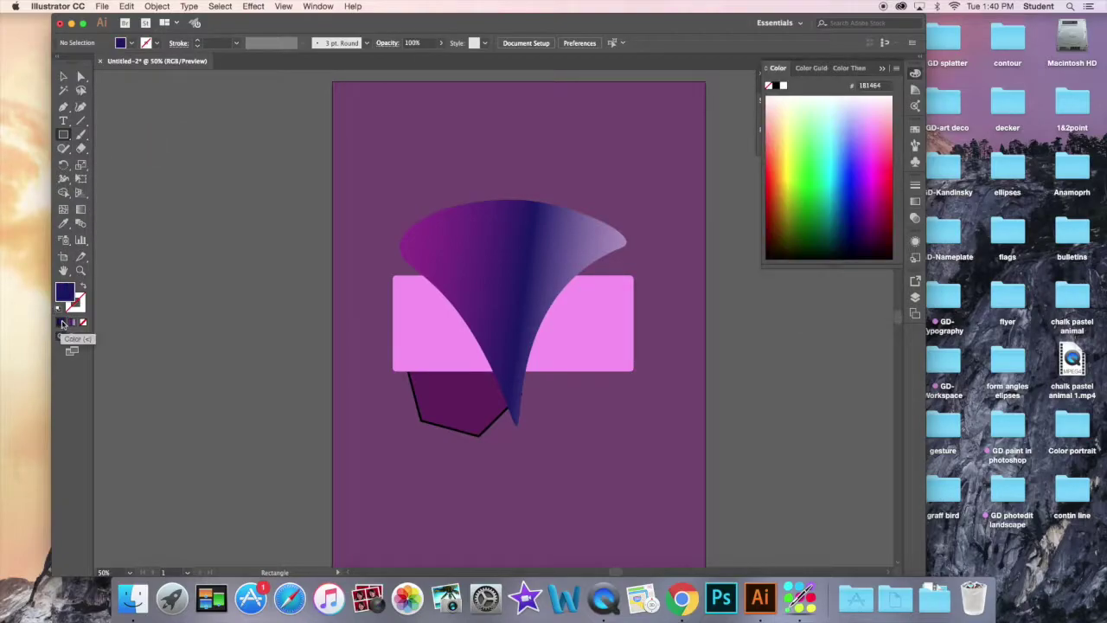
{"action": "left_click_drag", "start_coordinate": [353, 89], "coordinate": [356, 221]}
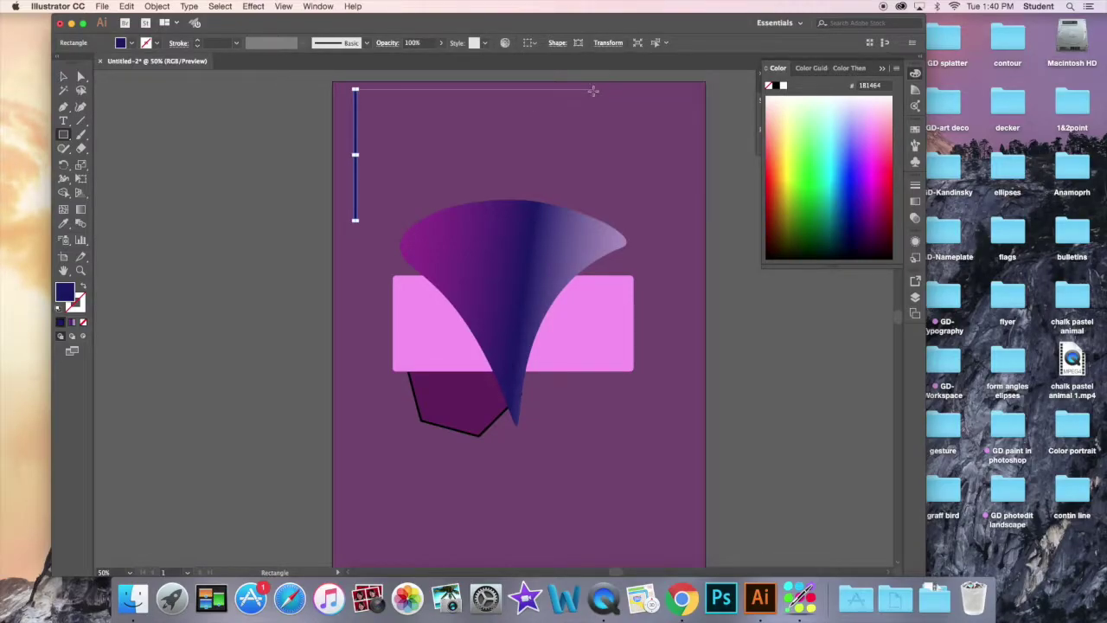
{"action": "left_click_drag", "start_coordinate": [593, 89], "coordinate": [601, 192]}
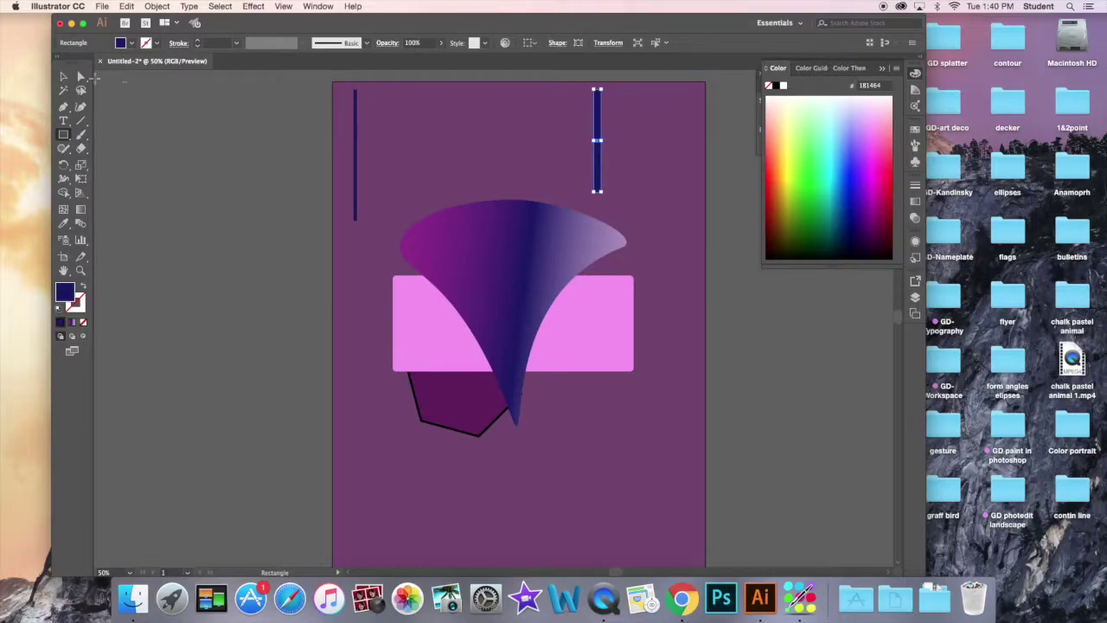
Select both dark blue rectangles and set the Blend Options spacing to Specified Steps with 10 steps.
{"action": "left_click", "coordinate": [63, 76]}
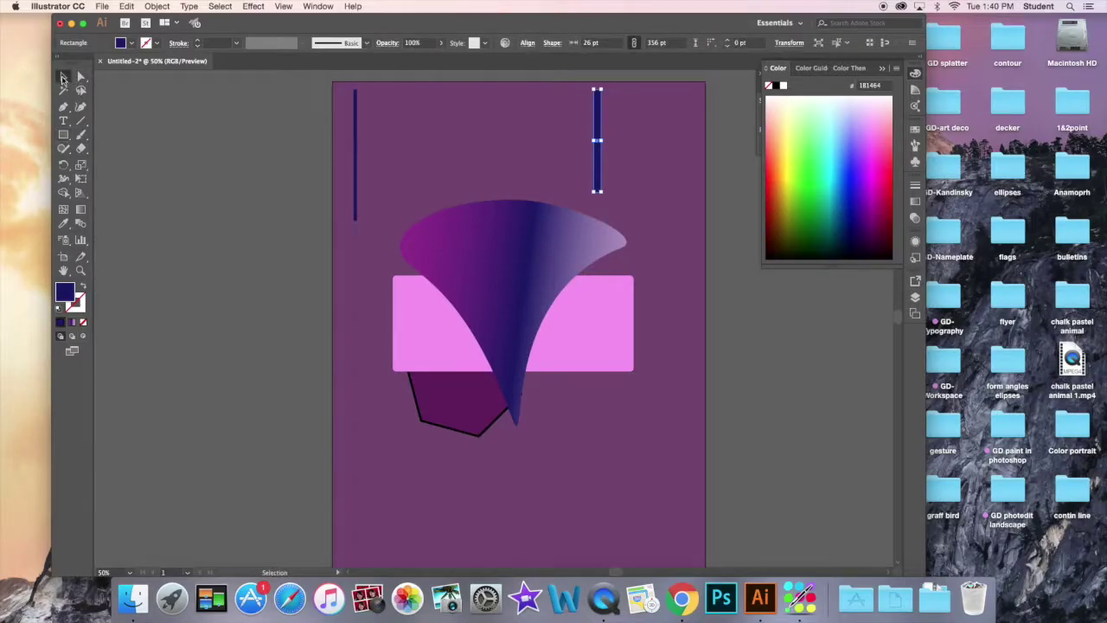
{"action": "left_click", "coordinate": [356, 120]}
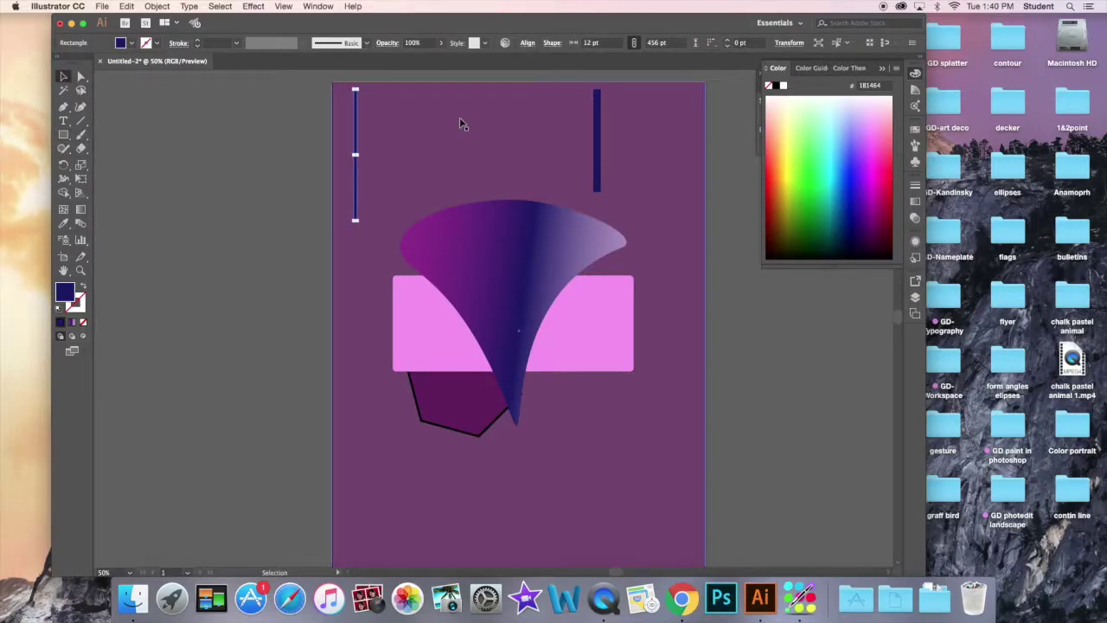
{"action": "left_click", "coordinate": [593, 120], "text": "shift"}
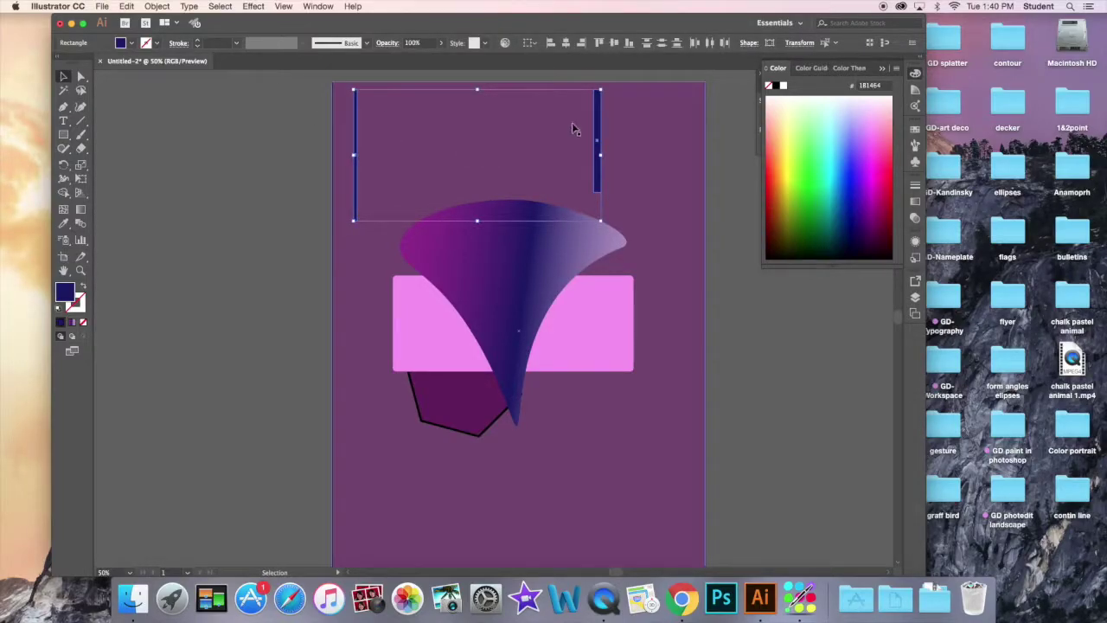
{"action": "left_click", "coordinate": [156, 7]}
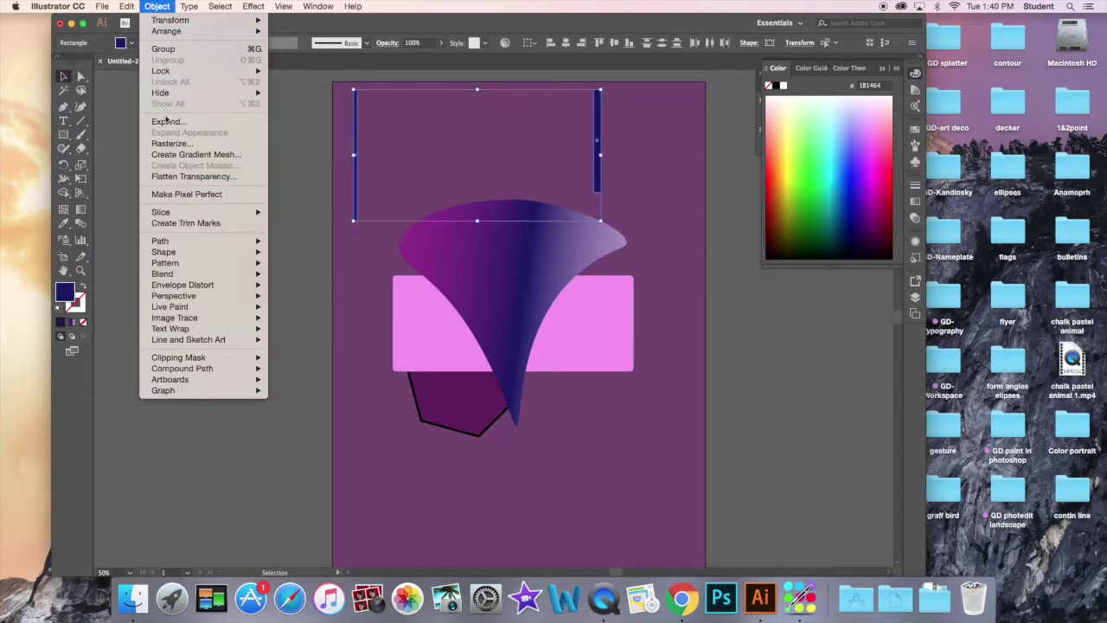
{"action": "mouse_move", "coordinate": [183, 274]}
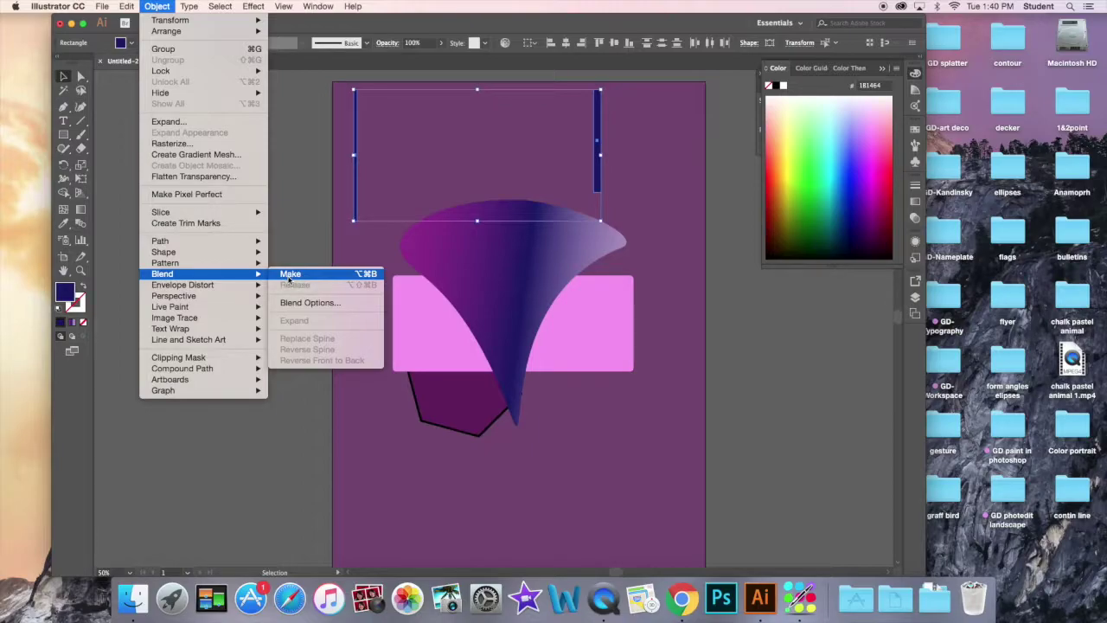
{"action": "left_click", "coordinate": [307, 304]}
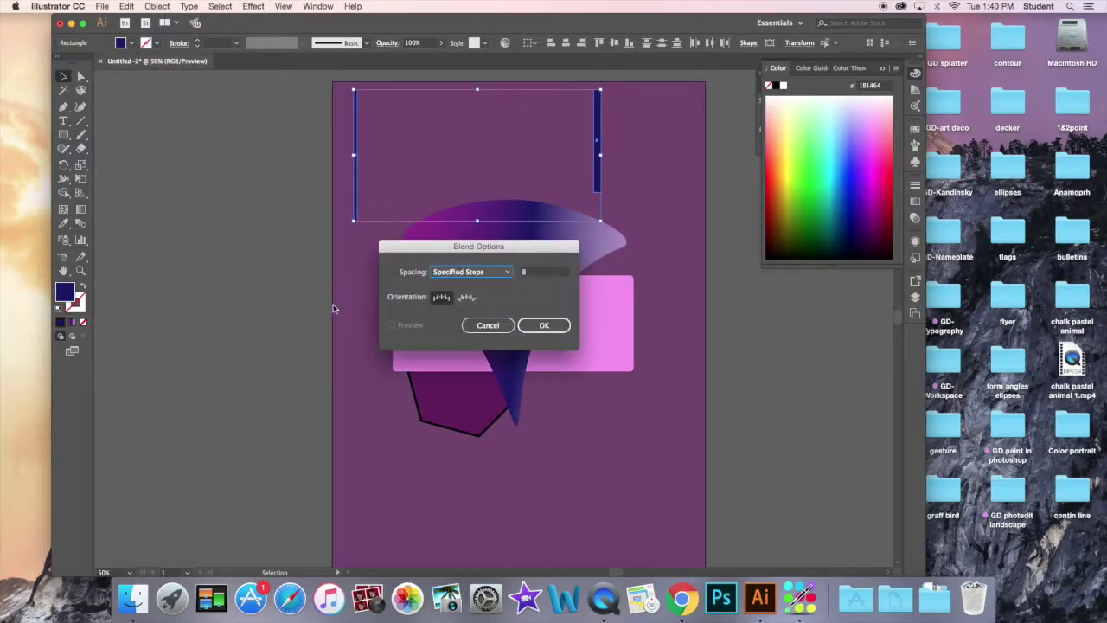
{"action": "left_click", "coordinate": [508, 273]}
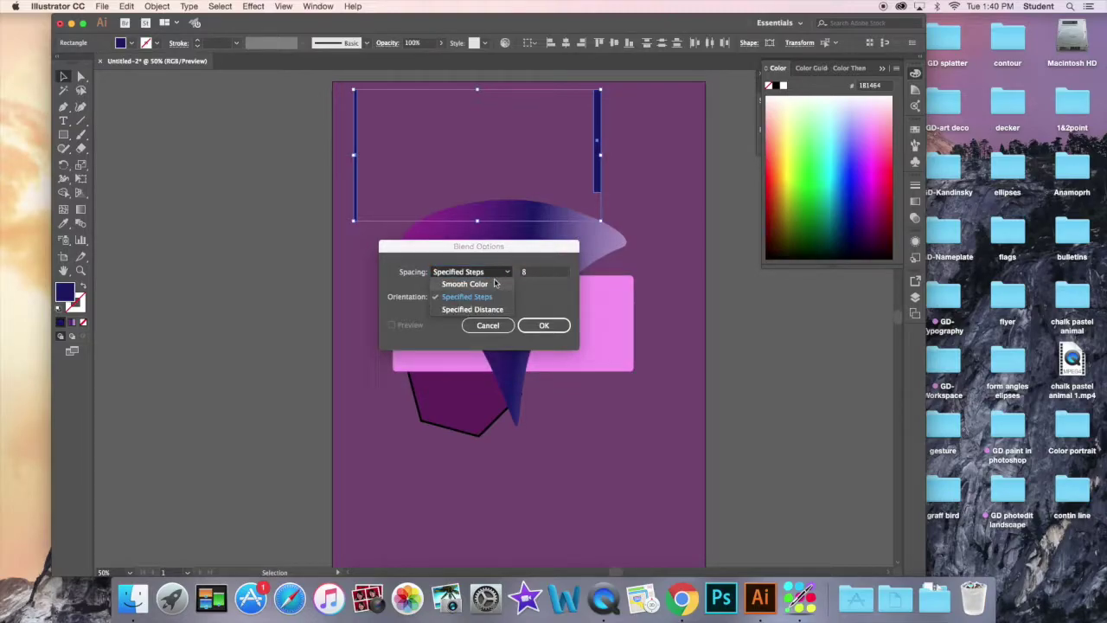
{"action": "left_click", "coordinate": [449, 297]}
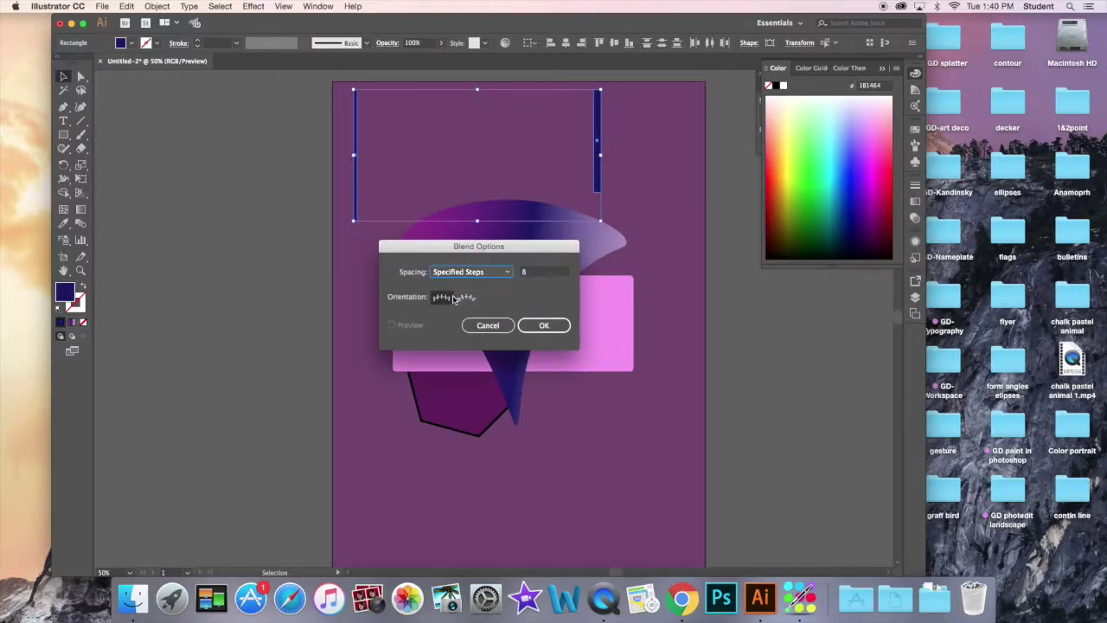
{"action": "left_click", "coordinate": [528, 273]}
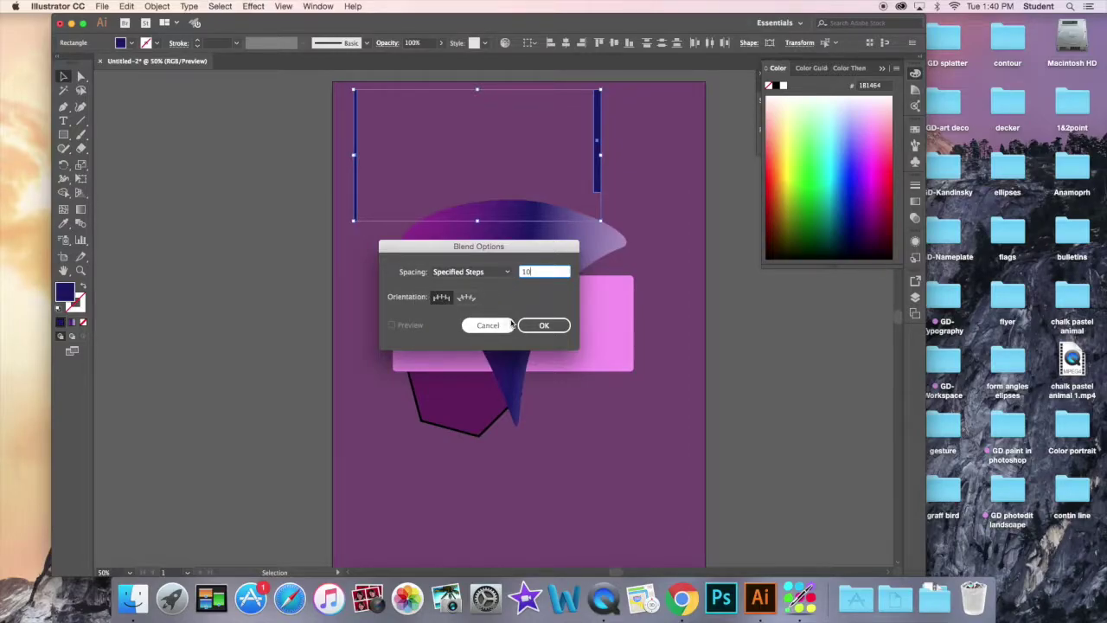
{"action": "left_click", "coordinate": [542, 326]}
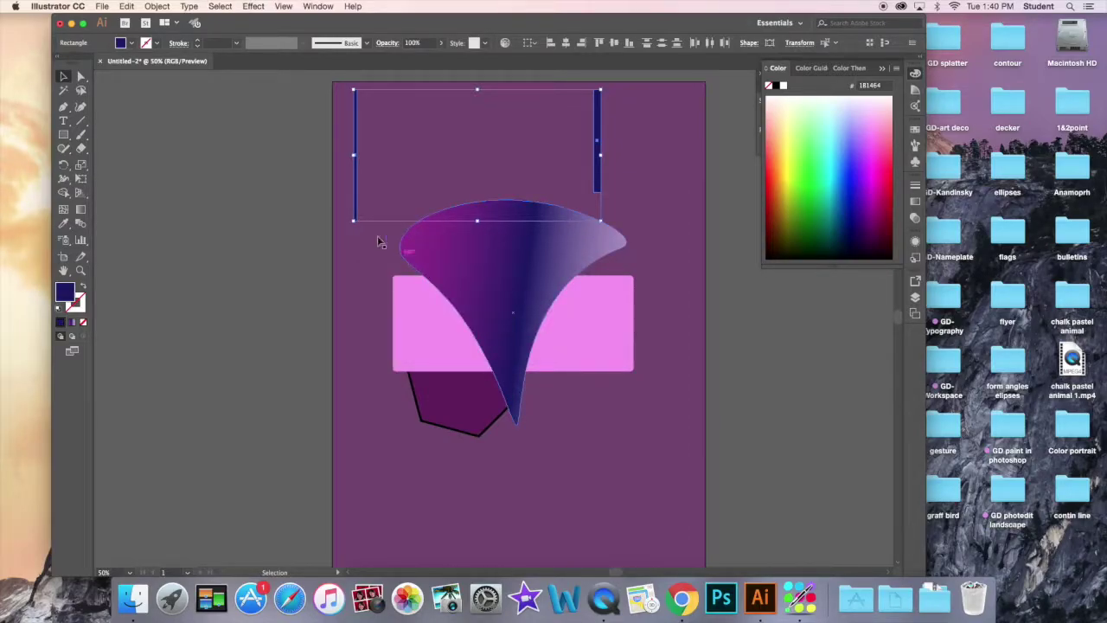
Make a blend between the two dark blue rectangles and deselect it.
{"action": "left_click", "coordinate": [157, 7]}
{"action": "mouse_move", "coordinate": [253, 277]}
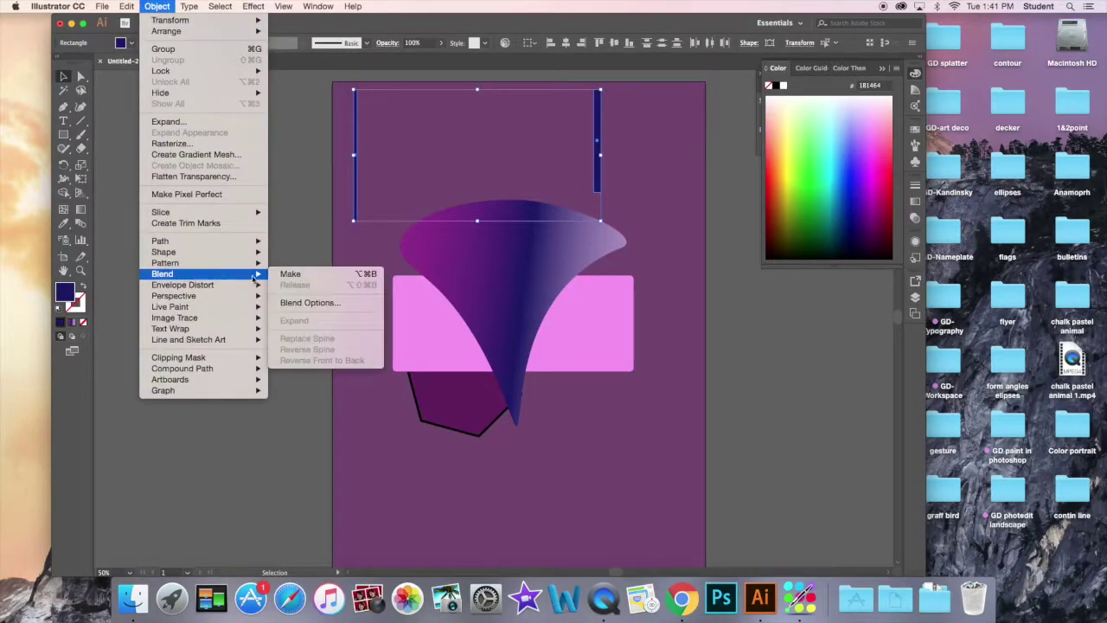
{"action": "left_click", "coordinate": [290, 273]}
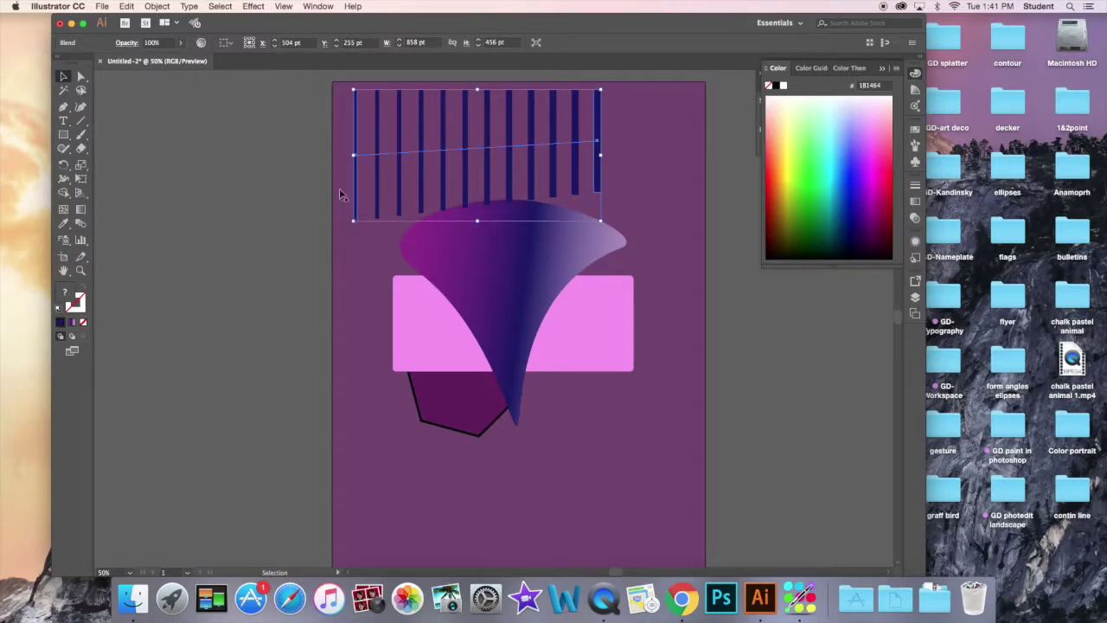
{"action": "left_click", "coordinate": [230, 209]}
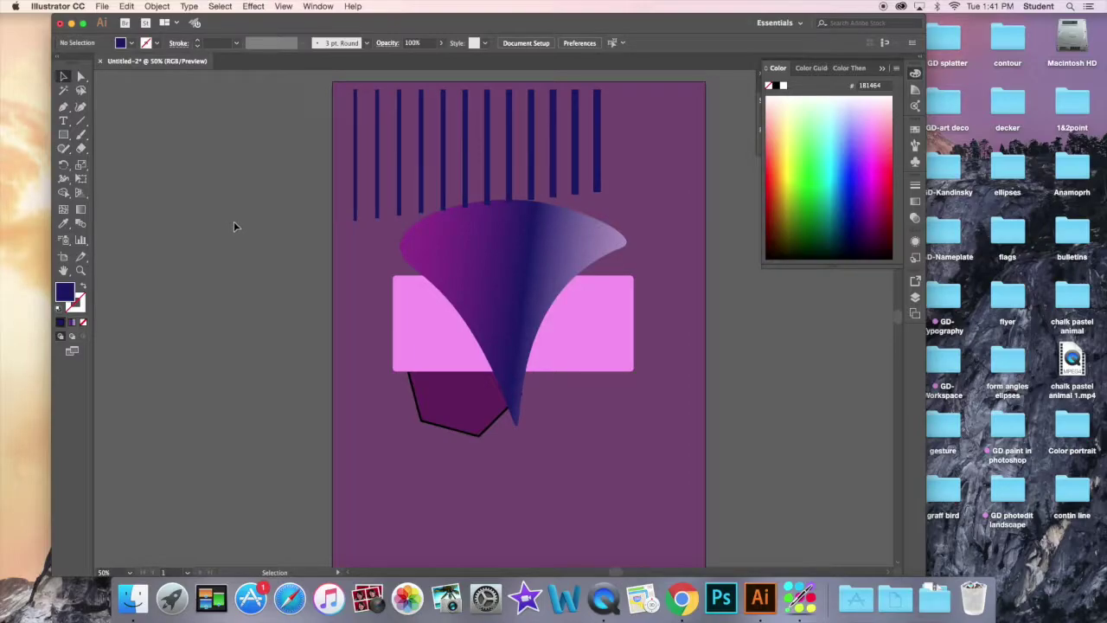
Select the dark blue striped blend and move it down over the pink rectangle.
{"action": "left_click", "coordinate": [378, 140]}
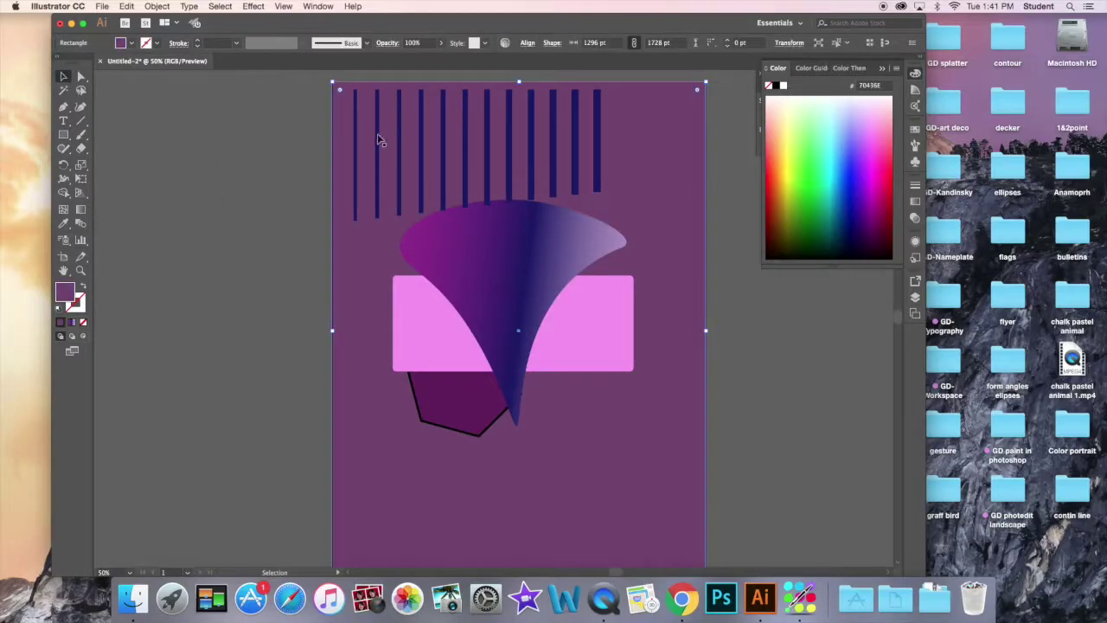
{"action": "left_click", "coordinate": [501, 151]}
{"action": "left_click_drag", "start_coordinate": [502, 150], "coordinate": [480, 146]}
{"action": "left_click", "coordinate": [516, 153]}
{"action": "left_click", "coordinate": [600, 145]}
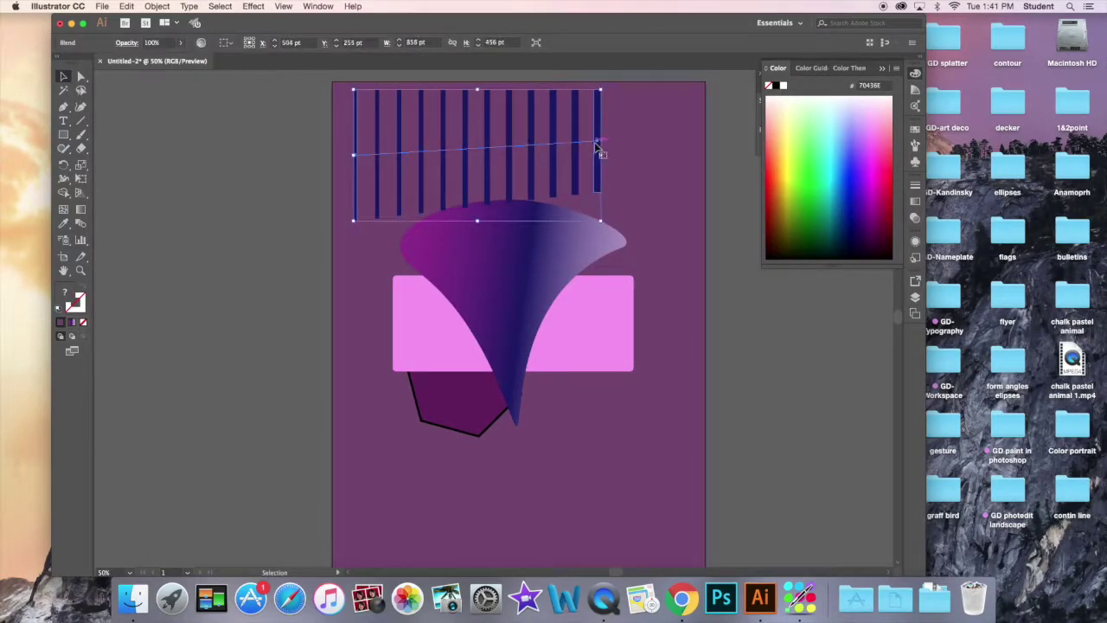
{"action": "left_click_drag", "start_coordinate": [601, 147], "coordinate": [635, 315]}
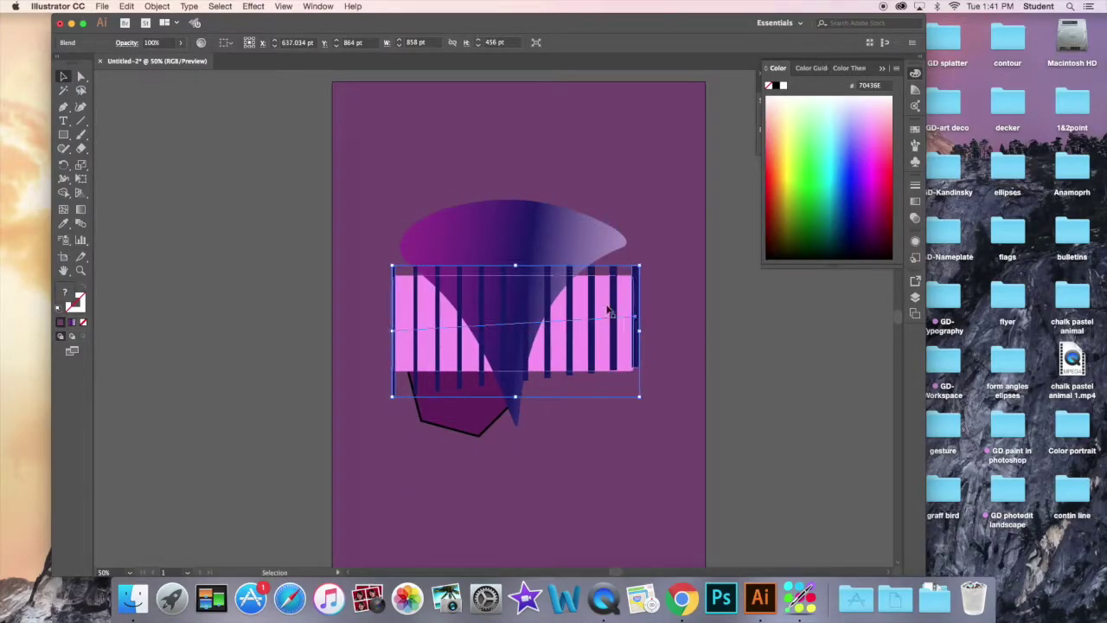
Send the striped blend backward one level behind the gradient shape and deselect it.
{"action": "left_click", "coordinate": [157, 6]}
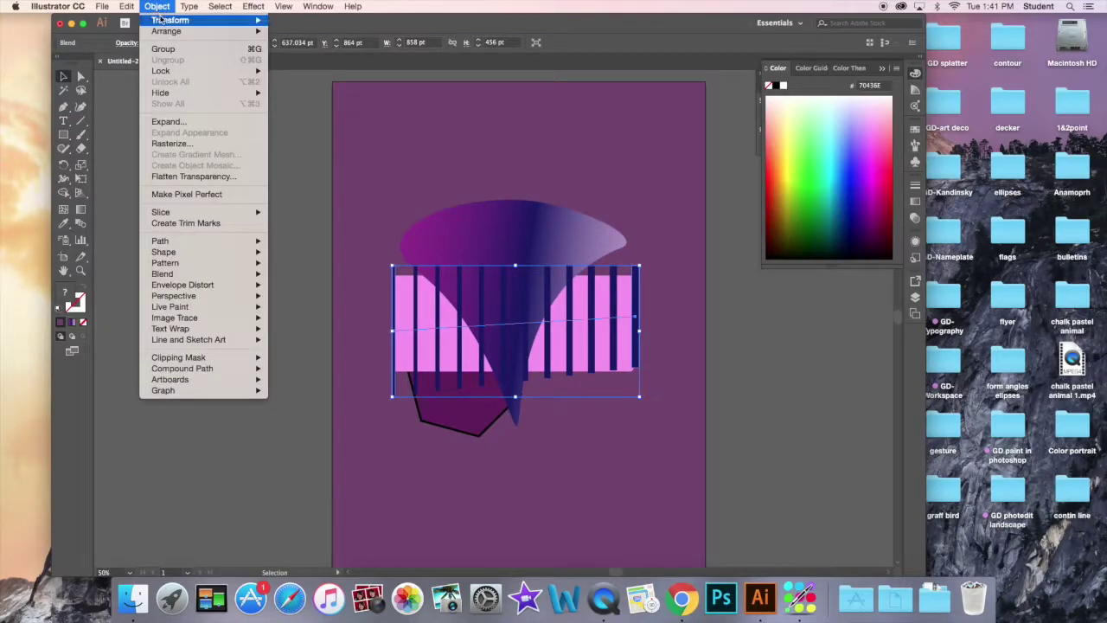
{"action": "mouse_move", "coordinate": [221, 33]}
{"action": "left_click", "coordinate": [304, 53]}
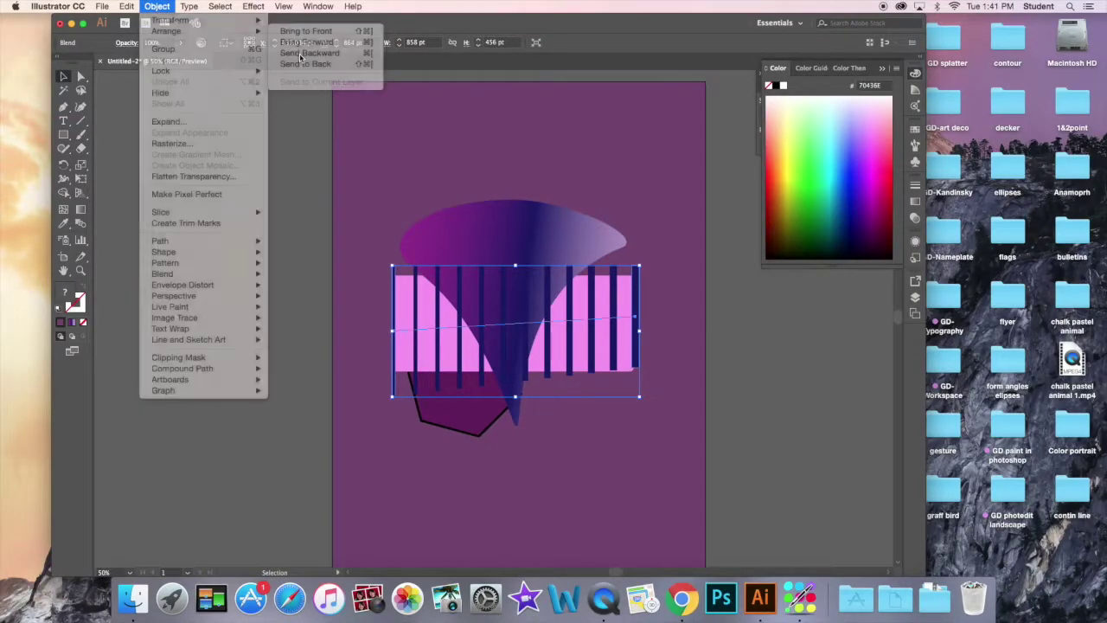
{"action": "left_click", "coordinate": [239, 111]}
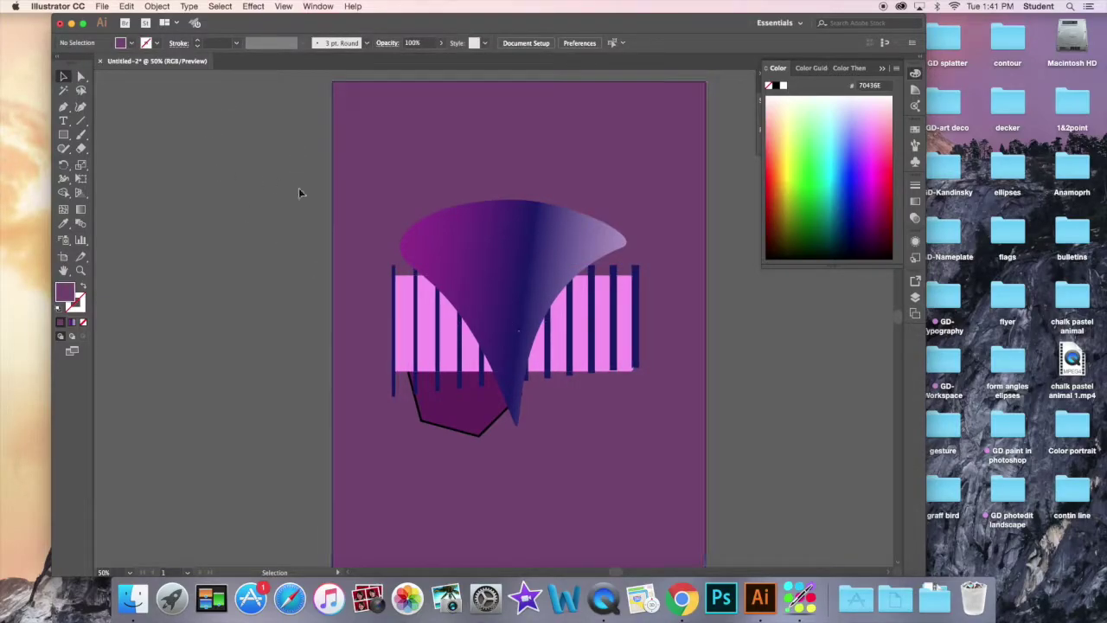
Paint two wavy 1 pt lines in light purple 8370E0 near the poster's top with the Paintbrush tool.
{"action": "left_click", "coordinate": [81, 137]}
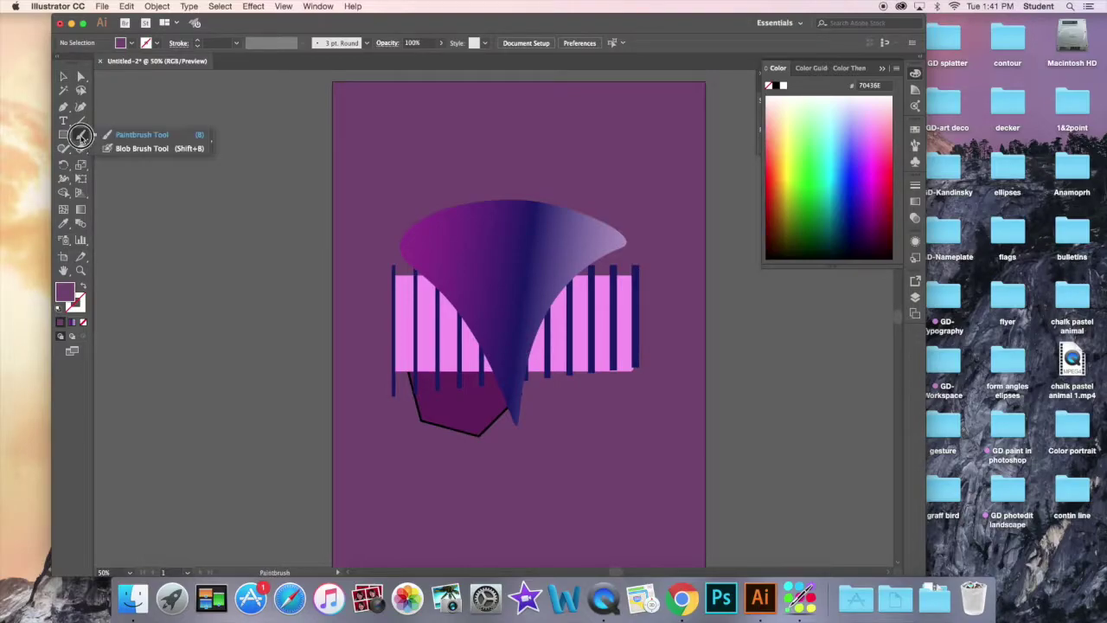
{"action": "left_click", "coordinate": [130, 135]}
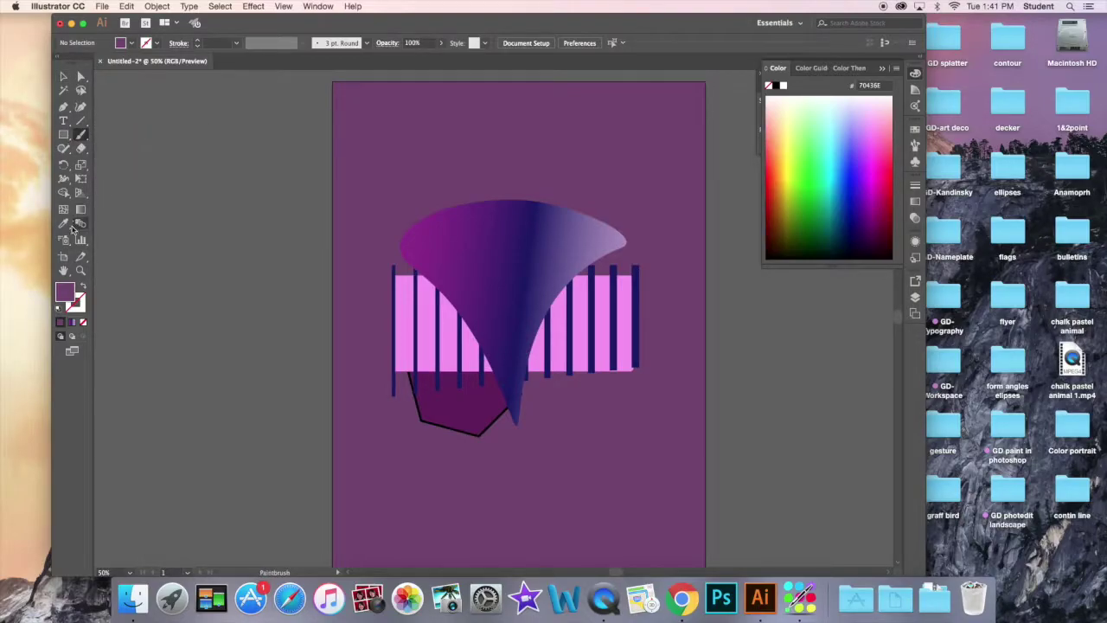
{"action": "double_click", "coordinate": [63, 290]}
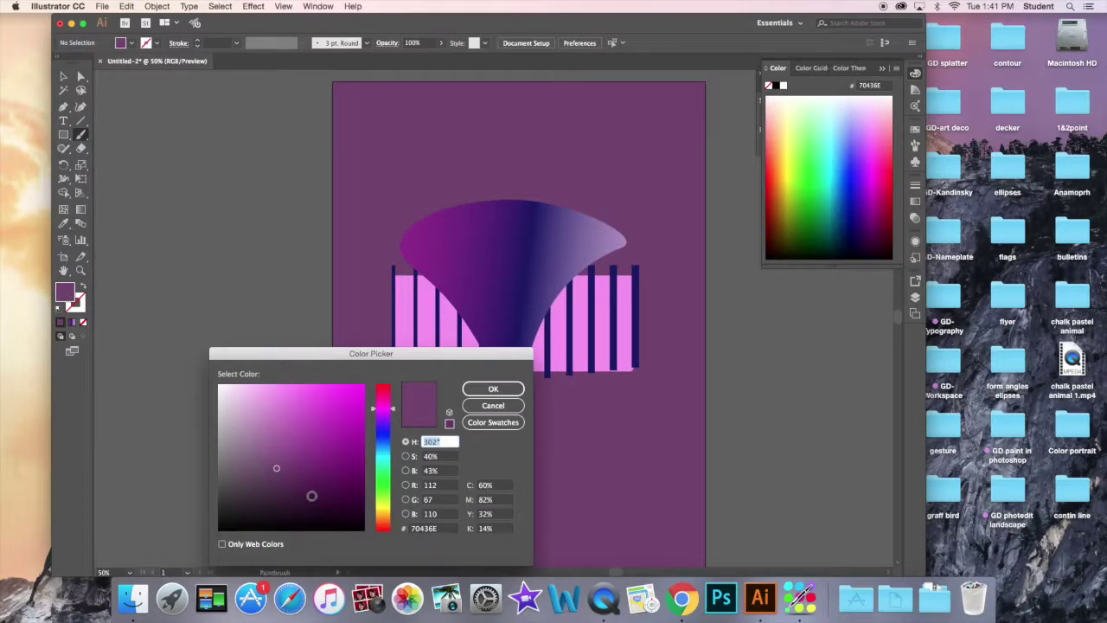
{"action": "left_click_drag", "start_coordinate": [378, 447], "coordinate": [290, 401]}
{"action": "left_click", "coordinate": [493, 388]}
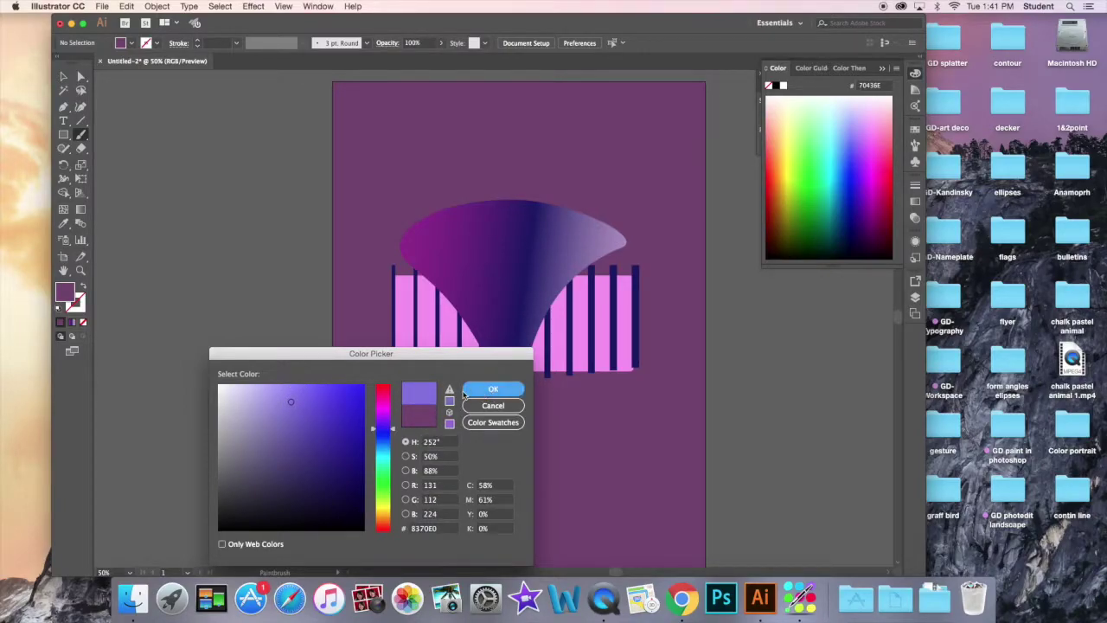
{"action": "mouse_move", "coordinate": [359, 104]}
{"action": "left_mouse_down"}
{"action": "mouse_move", "coordinate": [384, 111]}
{"action": "mouse_move", "coordinate": [371, 140]}
{"action": "mouse_move", "coordinate": [396, 156]}
{"action": "mouse_move", "coordinate": [358, 233]}
{"action": "left_mouse_up"}
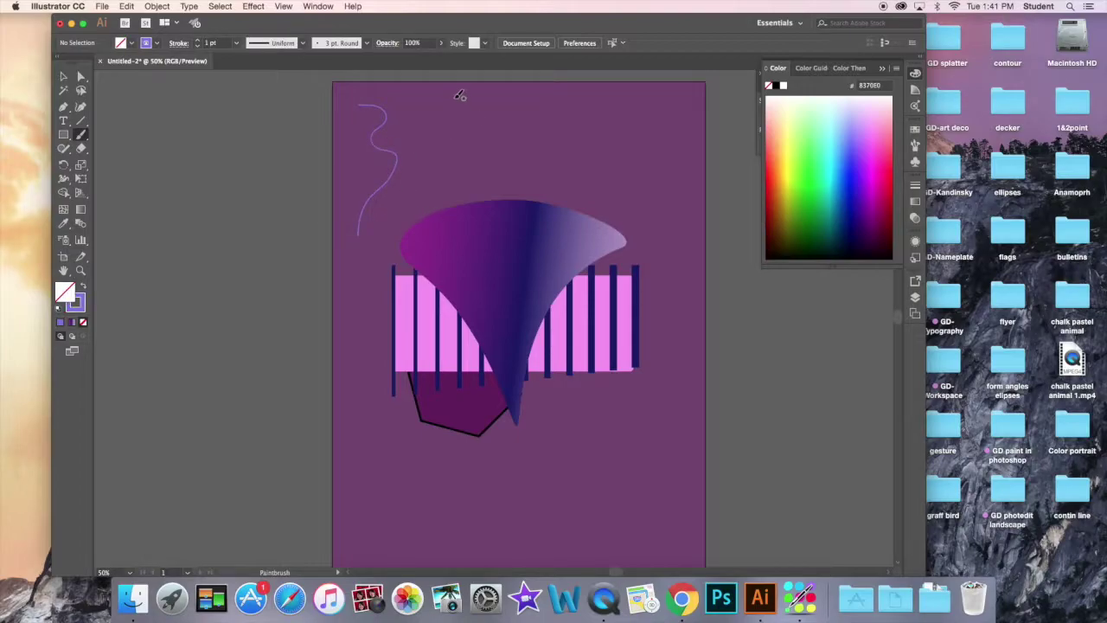
{"action": "mouse_move", "coordinate": [453, 93]}
{"action": "left_mouse_down"}
{"action": "mouse_move", "coordinate": [481, 97]}
{"action": "mouse_move", "coordinate": [498, 131]}
{"action": "mouse_move", "coordinate": [521, 136]}
{"action": "mouse_move", "coordinate": [571, 182]}
{"action": "left_mouse_up"}
Select both wavy lines and set their number of Specified Steps in the Blend Options.
{"action": "left_click", "coordinate": [65, 77]}
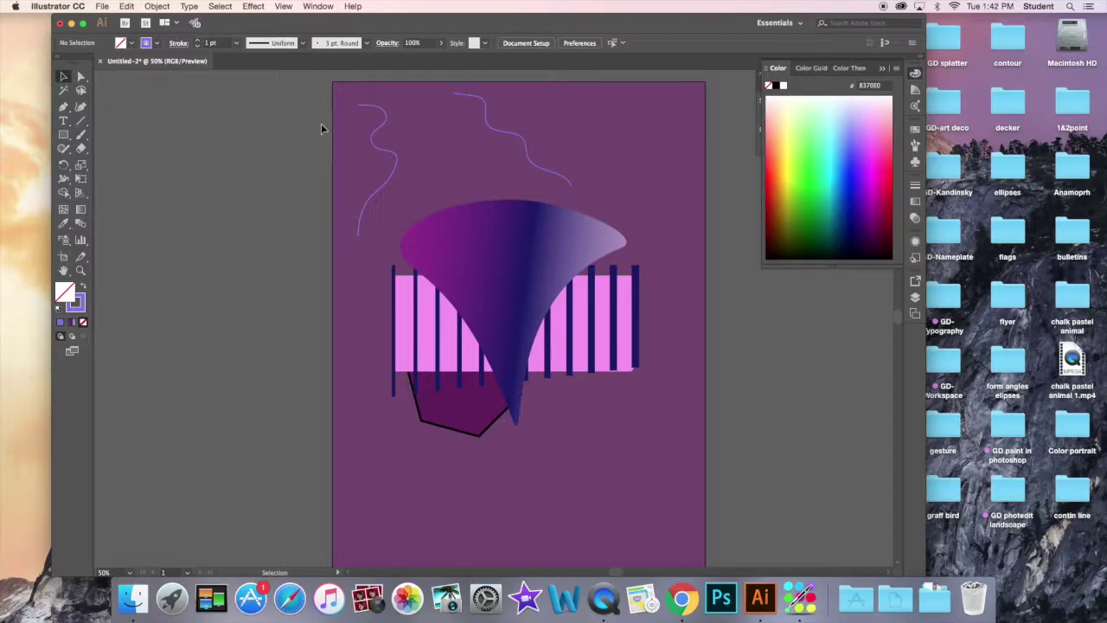
{"action": "left_click", "coordinate": [383, 114]}
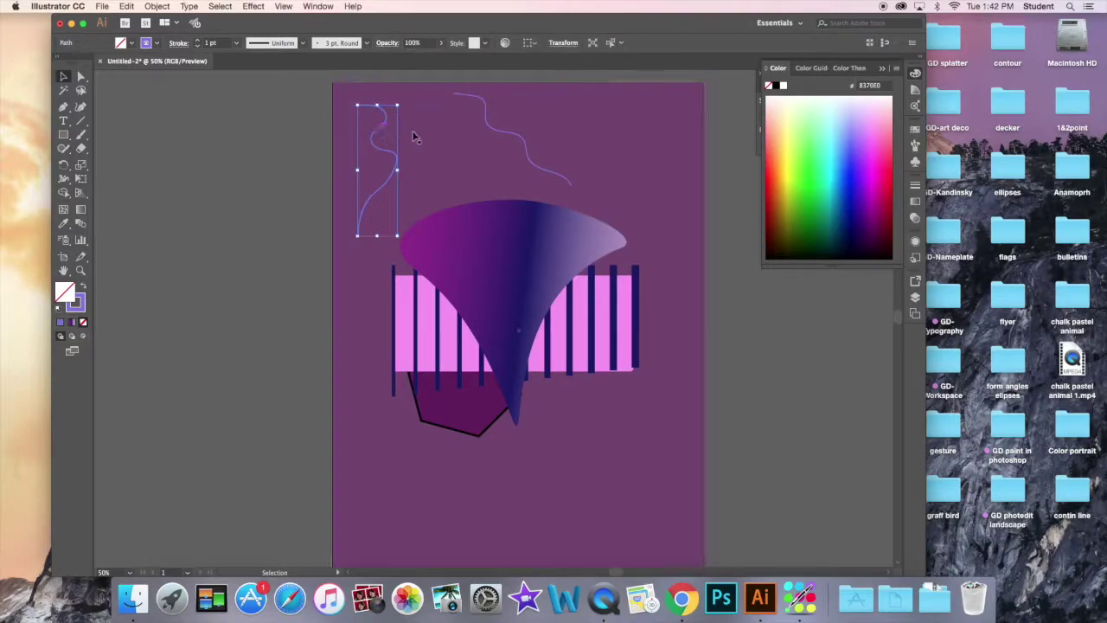
{"action": "left_click", "coordinate": [499, 134], "text": "shift"}
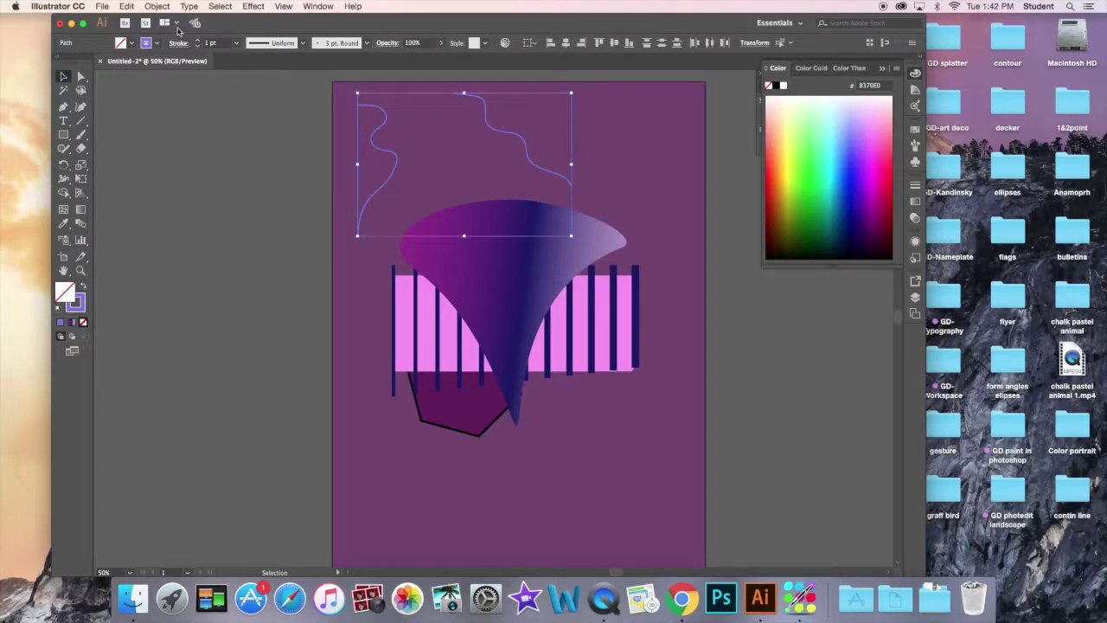
{"action": "left_click", "coordinate": [157, 6]}
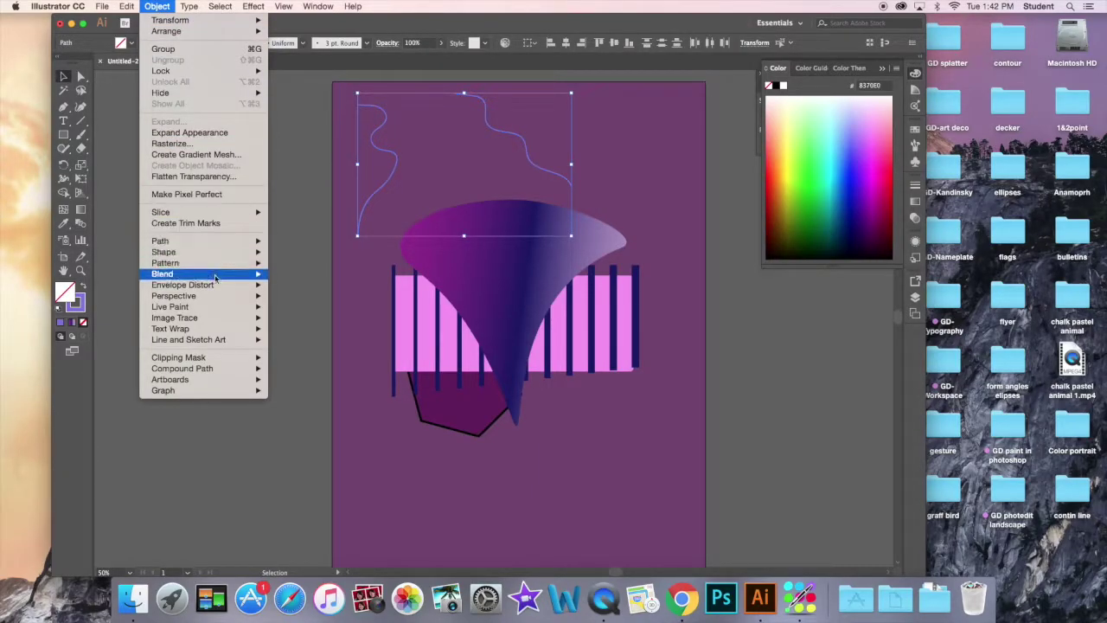
{"action": "mouse_move", "coordinate": [215, 276]}
{"action": "left_click", "coordinate": [381, 299]}
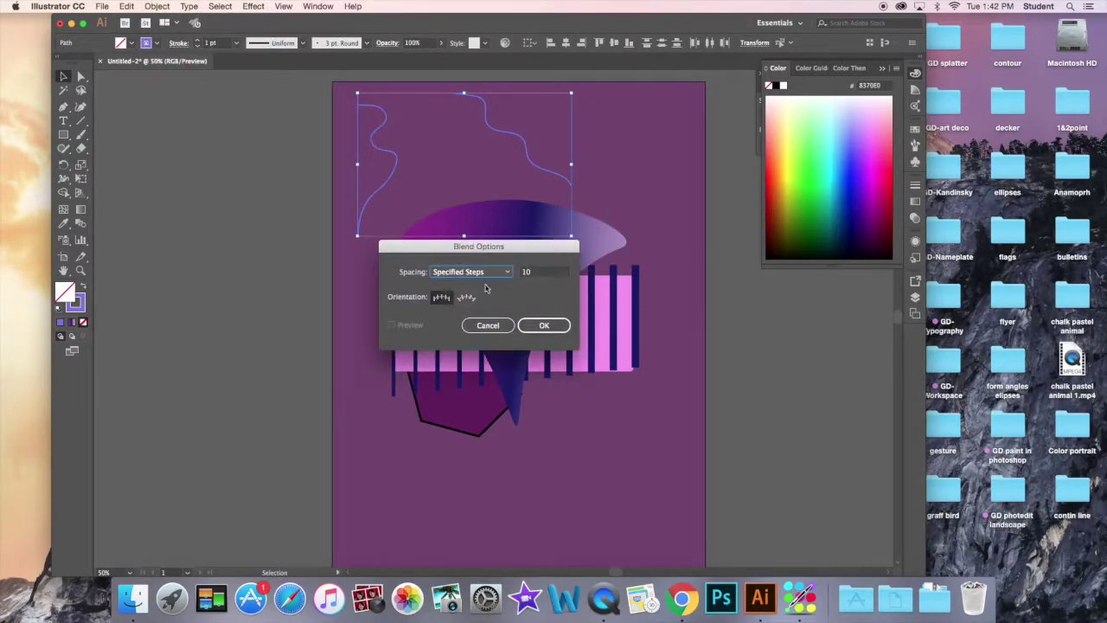
{"action": "left_click", "coordinate": [530, 273]}
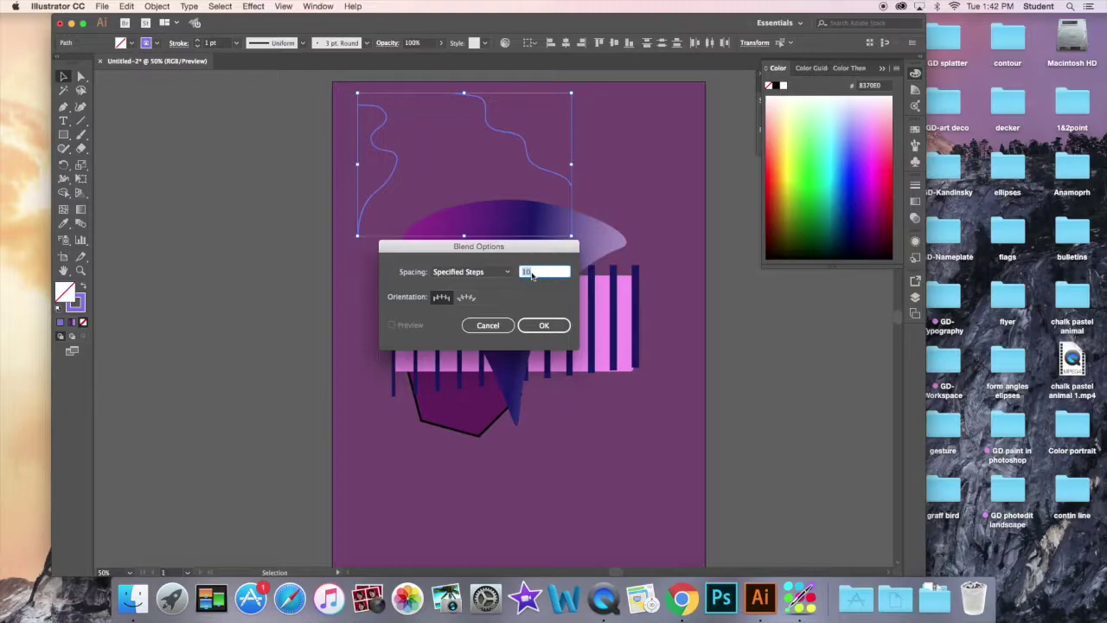
{"action": "left_click", "coordinate": [544, 325]}
Make a blend between the two wavy lines and deselect it.
{"action": "left_click", "coordinate": [157, 6]}
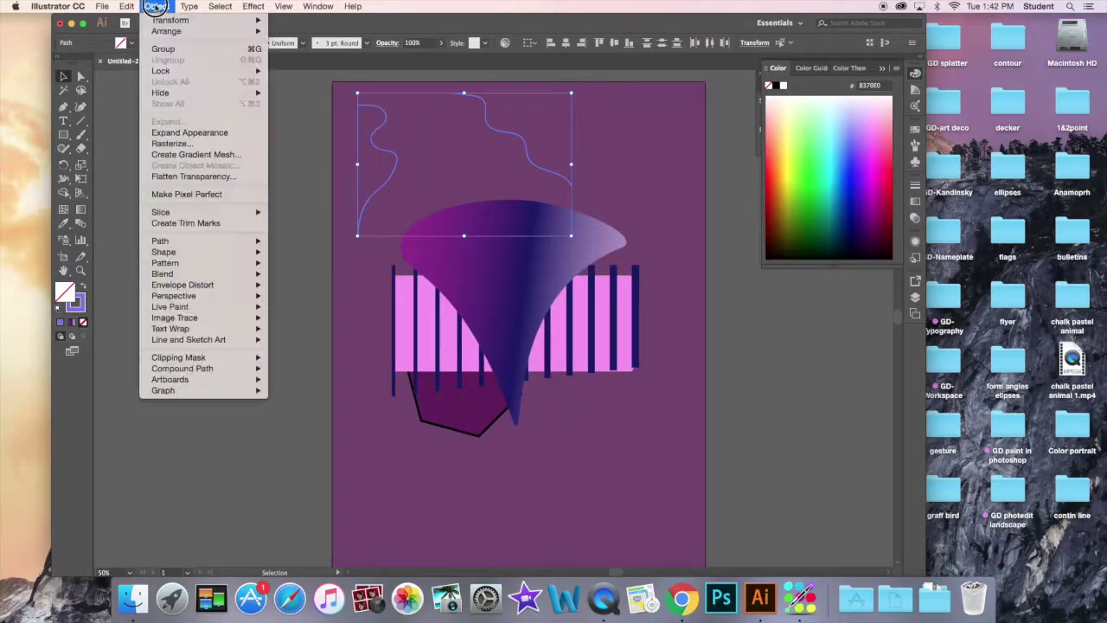
{"action": "mouse_move", "coordinate": [235, 274]}
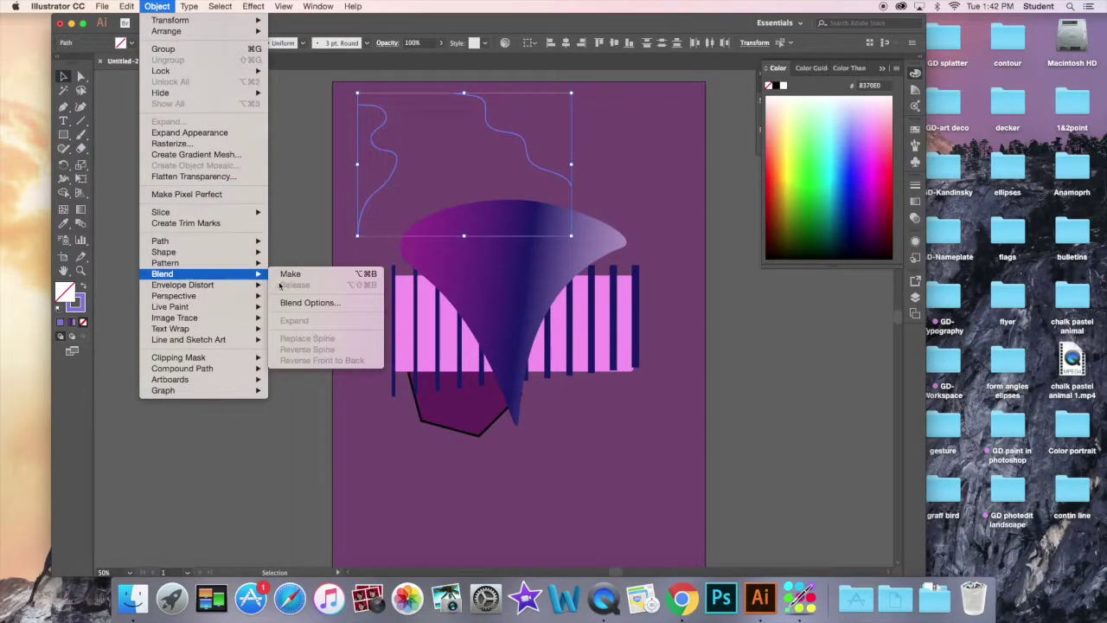
{"action": "left_click", "coordinate": [292, 274]}
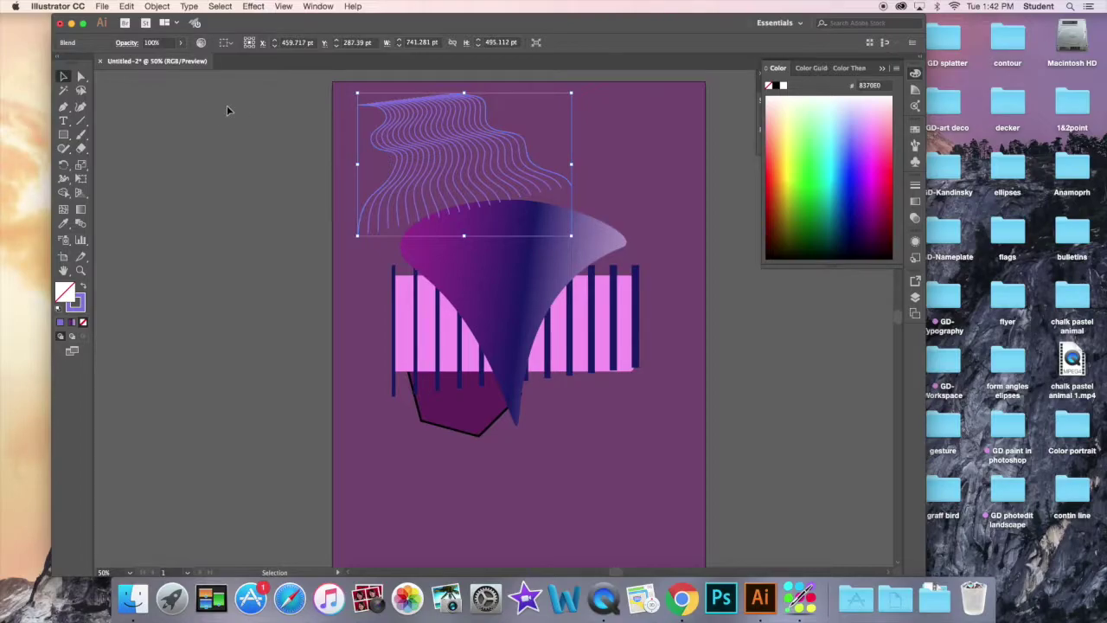
{"action": "left_click", "coordinate": [228, 106]}
Move the wavy-line blend down over the pink rectangle and resize it to about 832 pt wide.
{"action": "left_click_drag", "start_coordinate": [415, 125], "coordinate": [432, 280]}
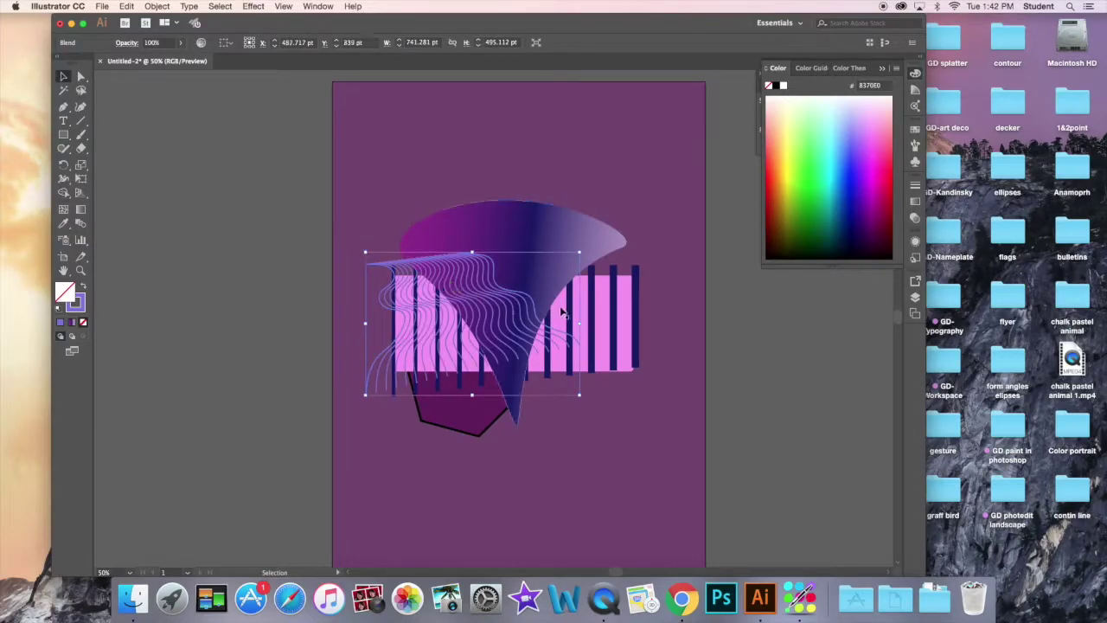
{"action": "left_click_drag", "start_coordinate": [579, 323], "coordinate": [778, 323]}
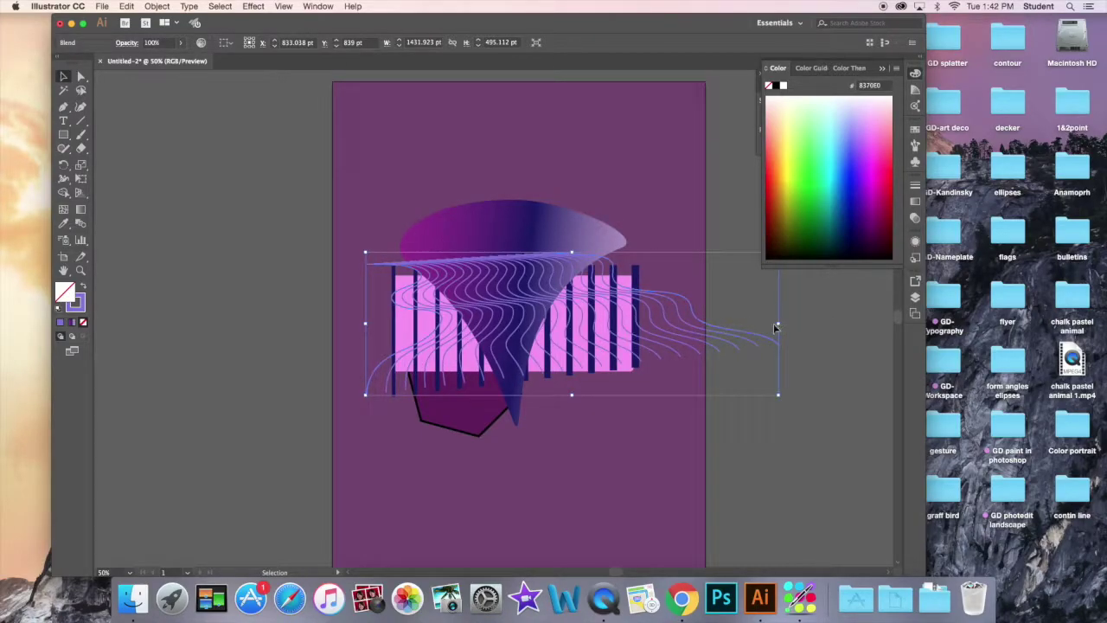
{"action": "left_click_drag", "start_coordinate": [777, 323], "coordinate": [634, 322]}
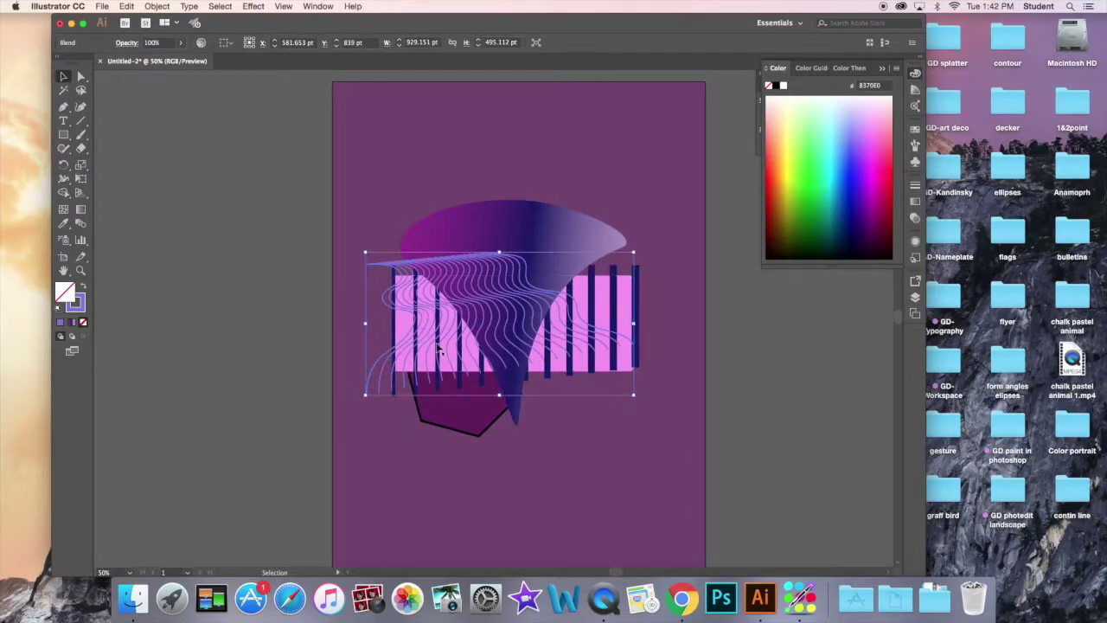
{"action": "left_click_drag", "start_coordinate": [365, 323], "coordinate": [394, 323]}
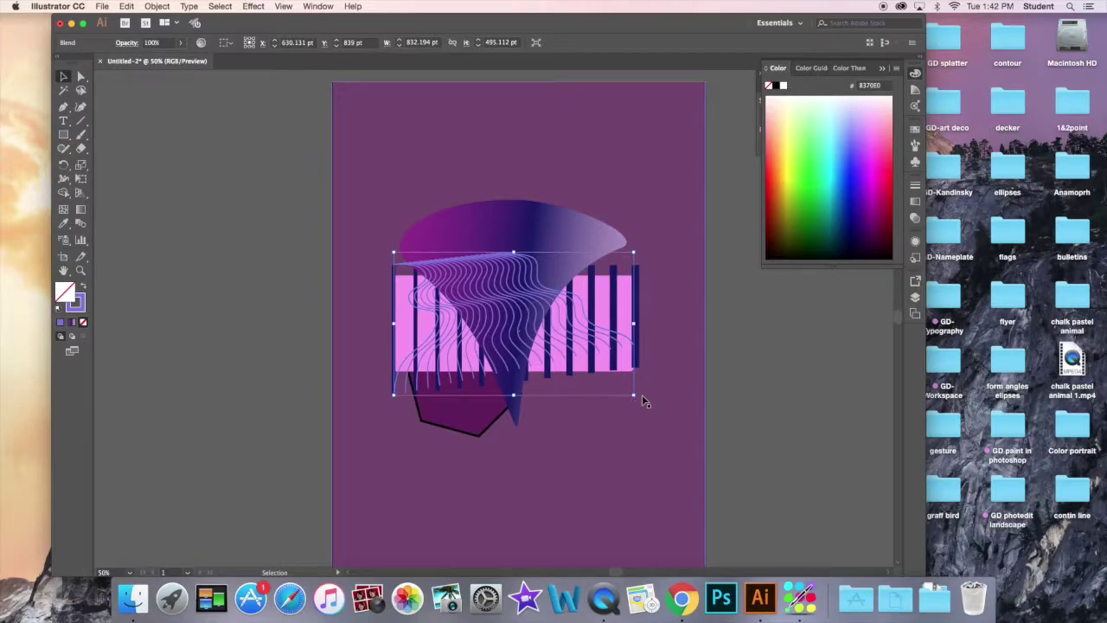
Rotate the wavy-line blend slightly clockwise, shift it a little lower and widen it to about 1003 pt across.
{"action": "left_click_drag", "start_coordinate": [638, 402], "coordinate": [619, 415]}
{"action": "left_click_drag", "start_coordinate": [492, 284], "coordinate": [471, 344]}
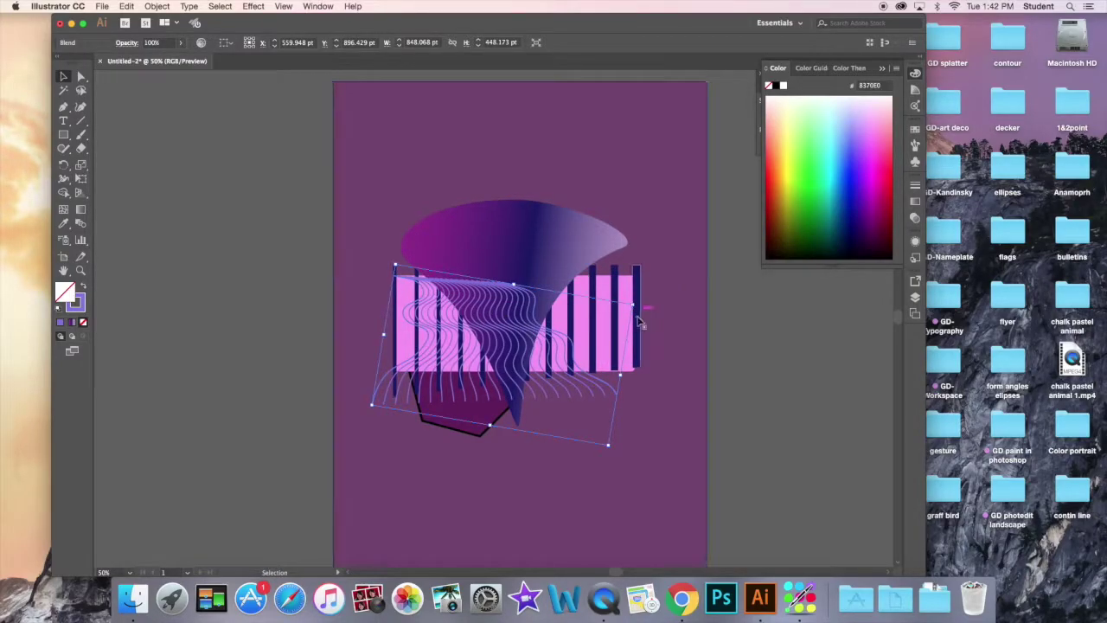
{"action": "left_click_drag", "start_coordinate": [611, 448], "coordinate": [597, 425]}
{"action": "left_click_drag", "start_coordinate": [624, 370], "coordinate": [659, 367]}
{"action": "left_click_drag", "start_coordinate": [669, 366], "coordinate": [667, 370]}
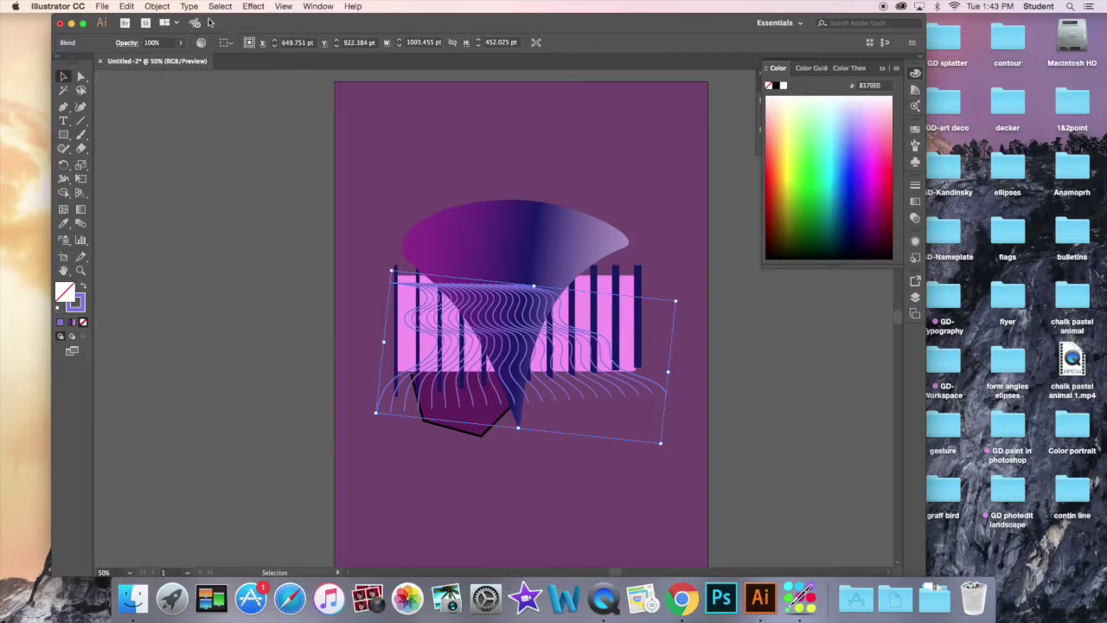
Send the wavy-line blend backward one level behind the gradient shape and deselect it.
{"action": "left_click", "coordinate": [156, 7]}
{"action": "mouse_move", "coordinate": [173, 33]}
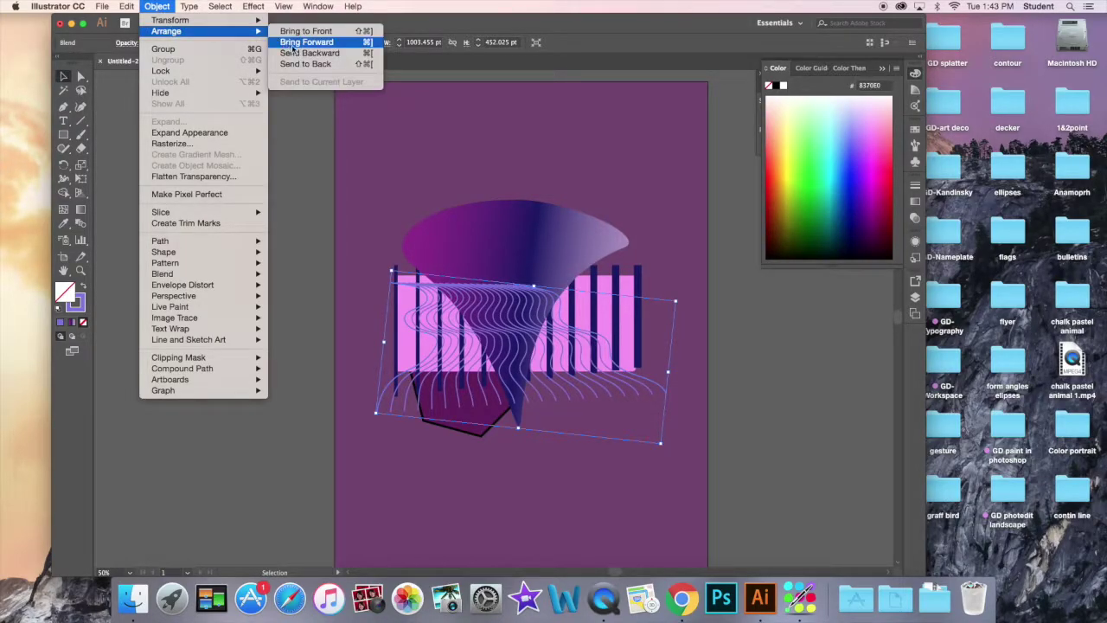
{"action": "left_click", "coordinate": [310, 53]}
{"action": "left_click", "coordinate": [265, 141]}
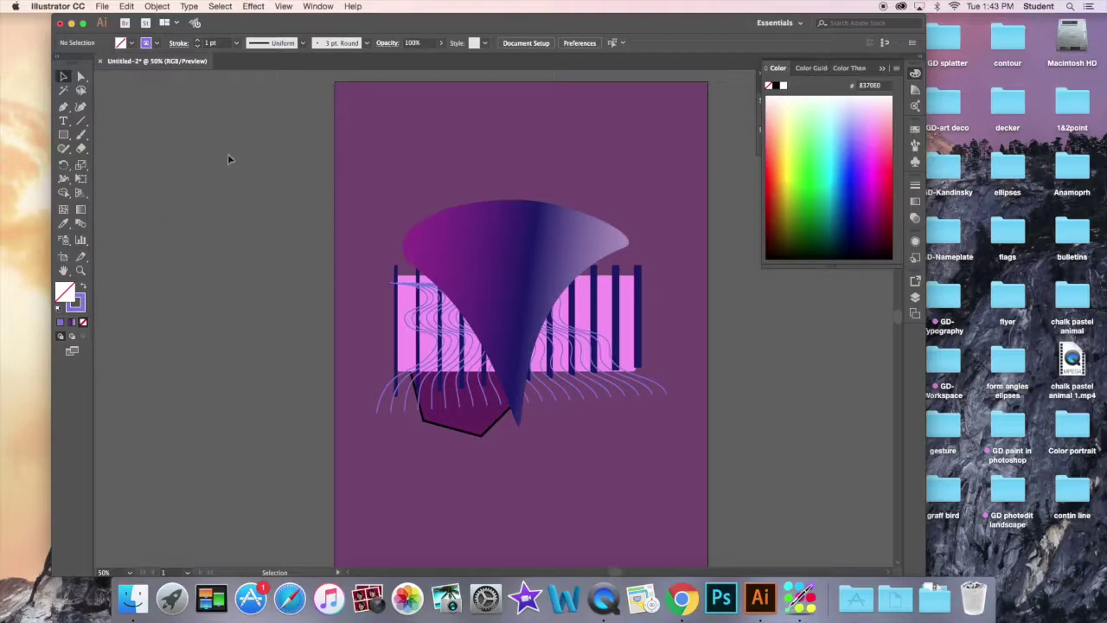
List the objects inside Layer 1, then hide the gradient shape and show it again.
{"action": "left_click", "coordinate": [882, 70]}
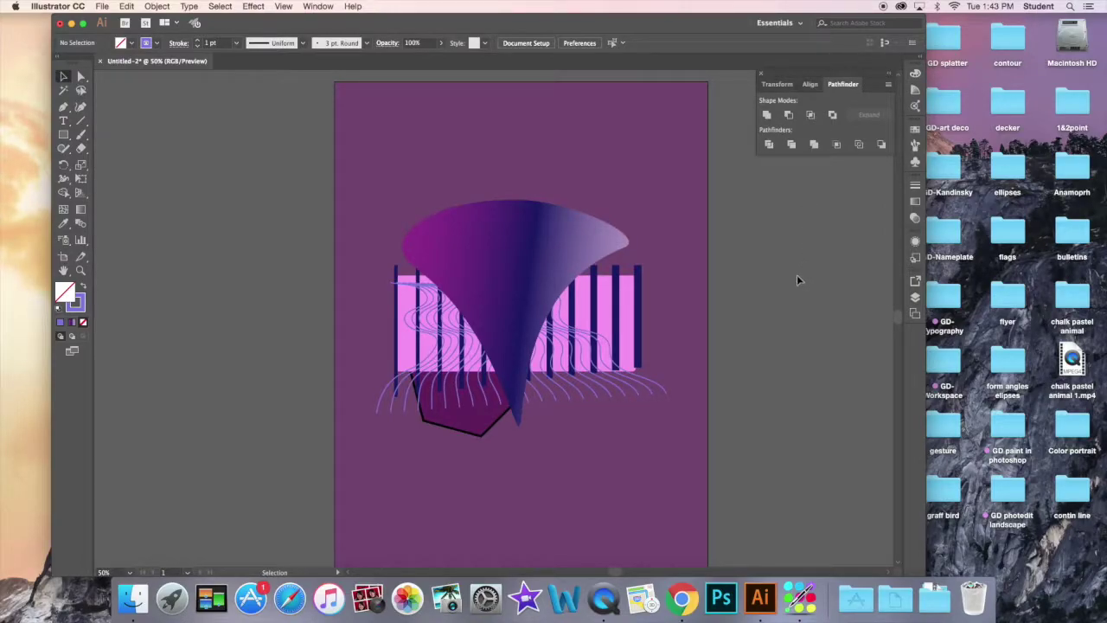
{"action": "left_click", "coordinate": [915, 297]}
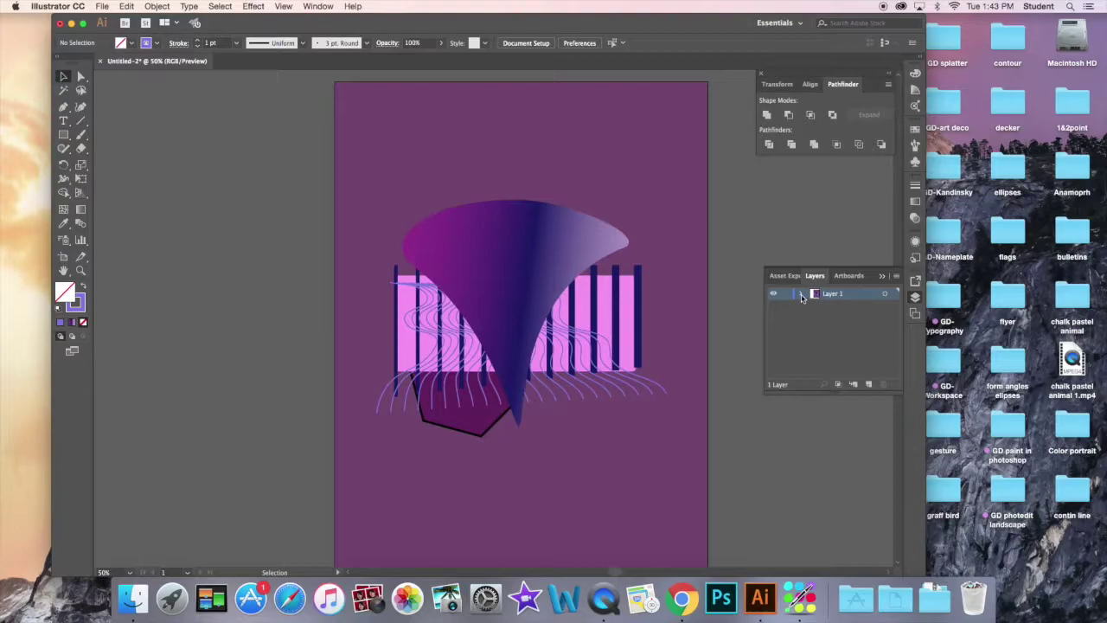
{"action": "left_click", "coordinate": [802, 294]}
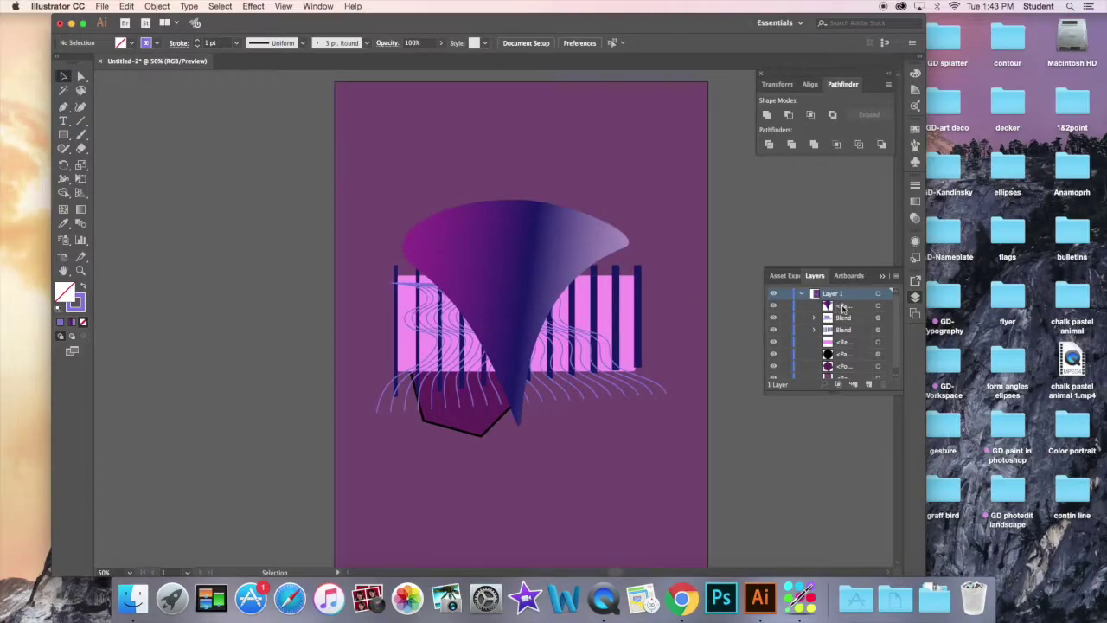
{"action": "left_click", "coordinate": [774, 307]}
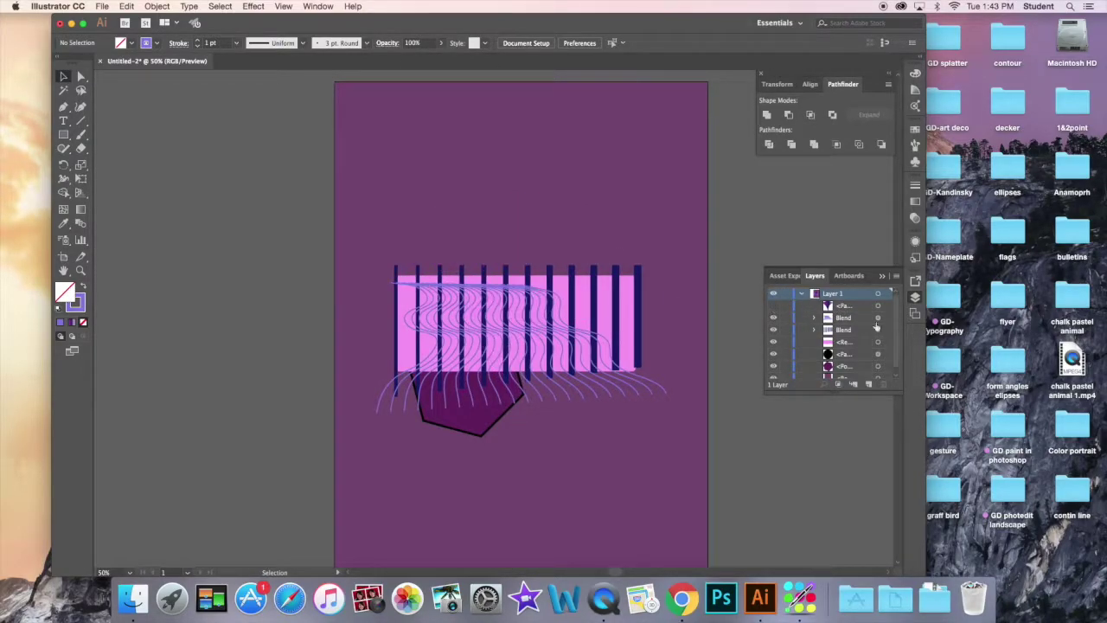
{"action": "left_click", "coordinate": [773, 307]}
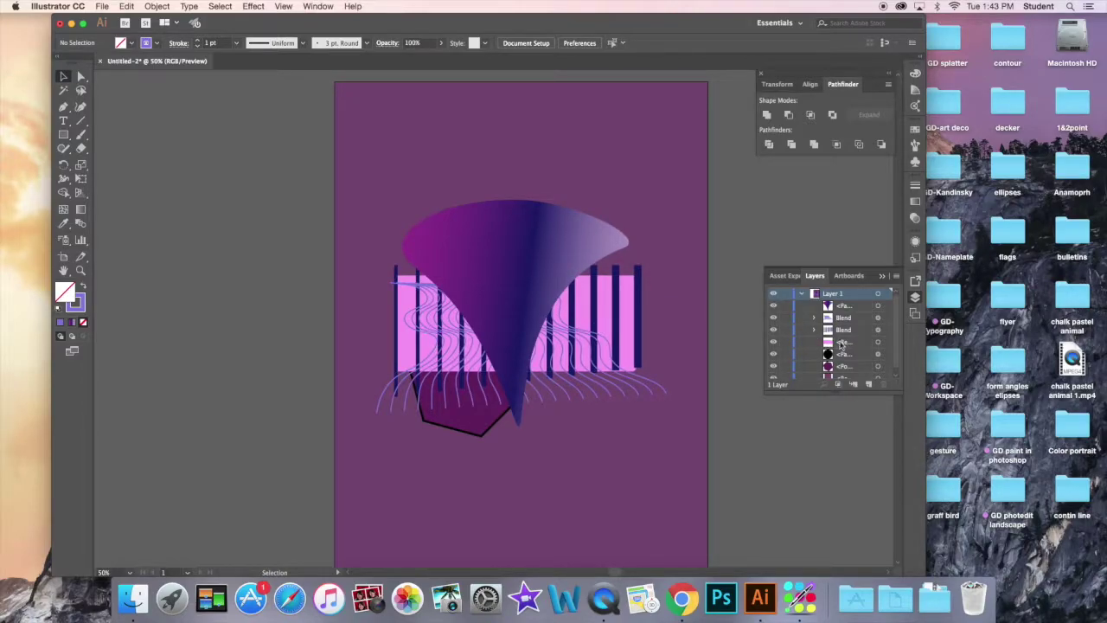
Select the pink rectangle through its entry in Layer 1 and move it up to the poster's upper right.
{"action": "left_click", "coordinate": [878, 343]}
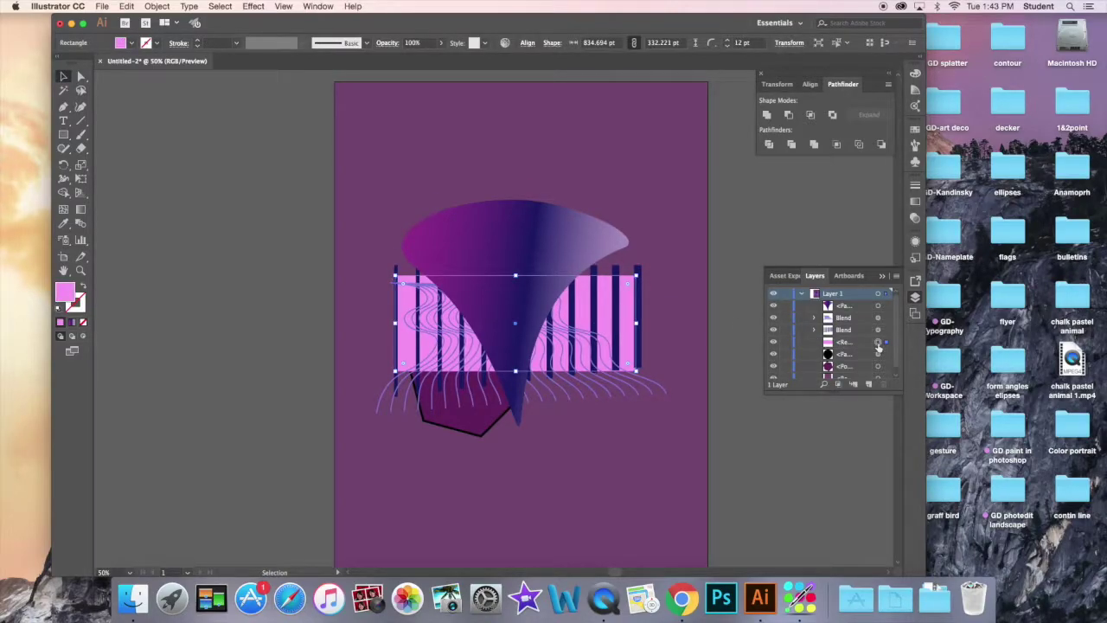
{"action": "left_click_drag", "start_coordinate": [589, 282], "coordinate": [631, 125]}
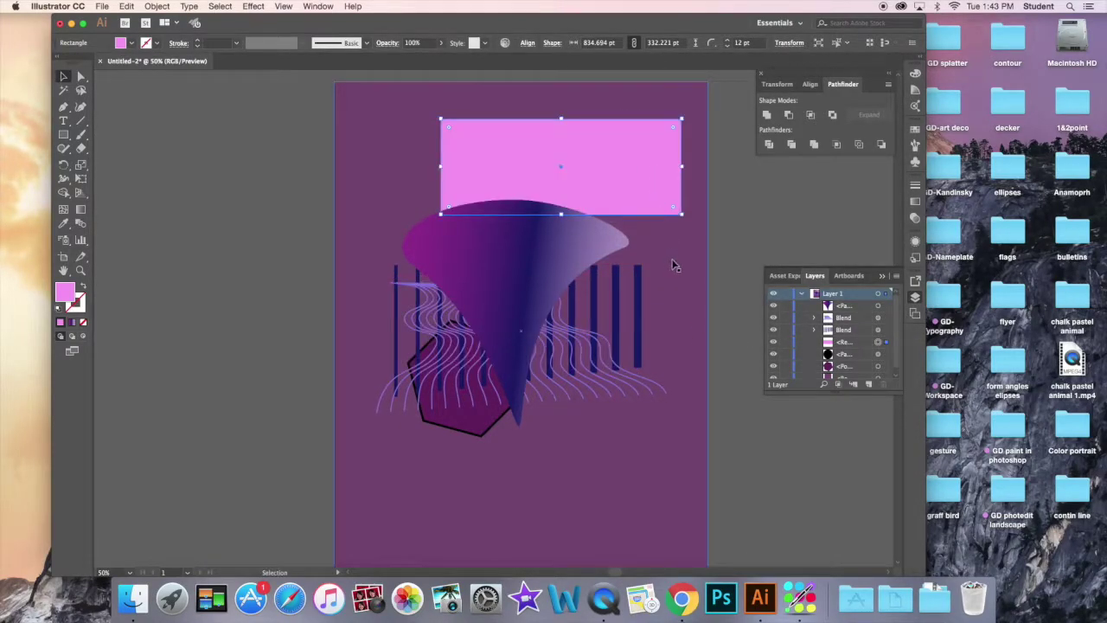
Move the pink rectangle back behind the gradient shape, and shift the polygon slightly down after selecting it through its Layer 1 entry.
{"action": "left_click_drag", "start_coordinate": [628, 171], "coordinate": [584, 330]}
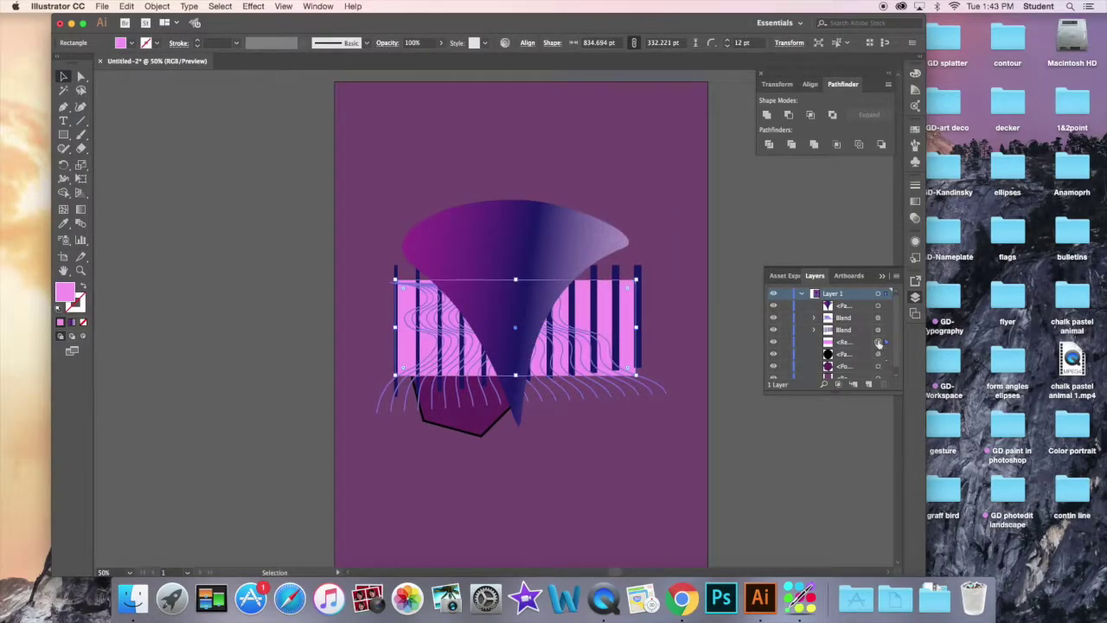
{"action": "left_click", "coordinate": [877, 330]}
{"action": "left_click", "coordinate": [879, 307]}
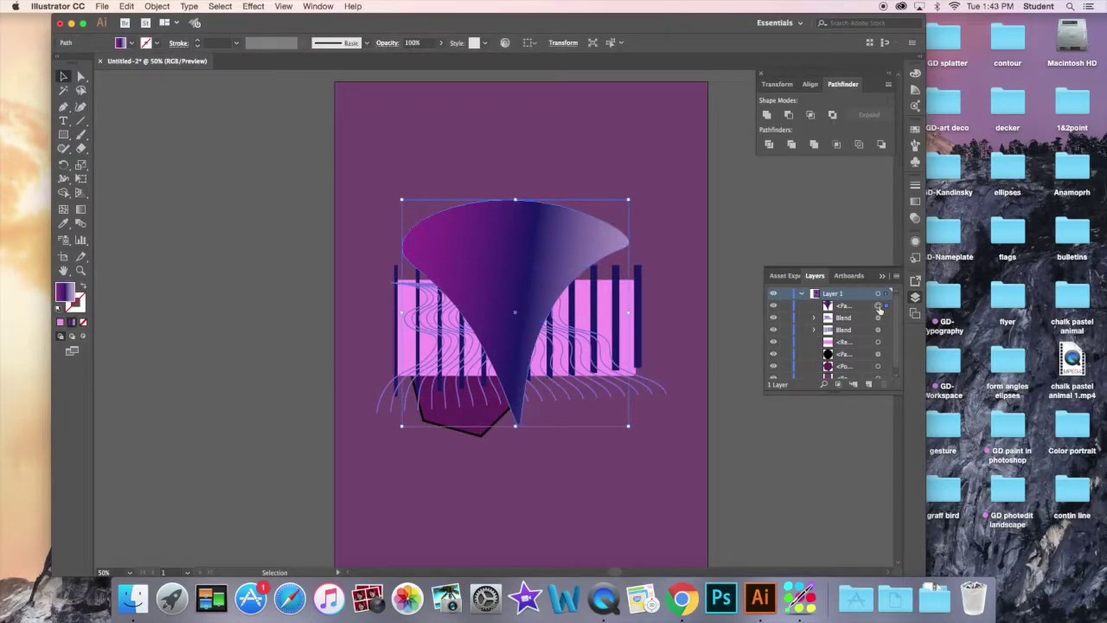
{"action": "left_click", "coordinate": [878, 367]}
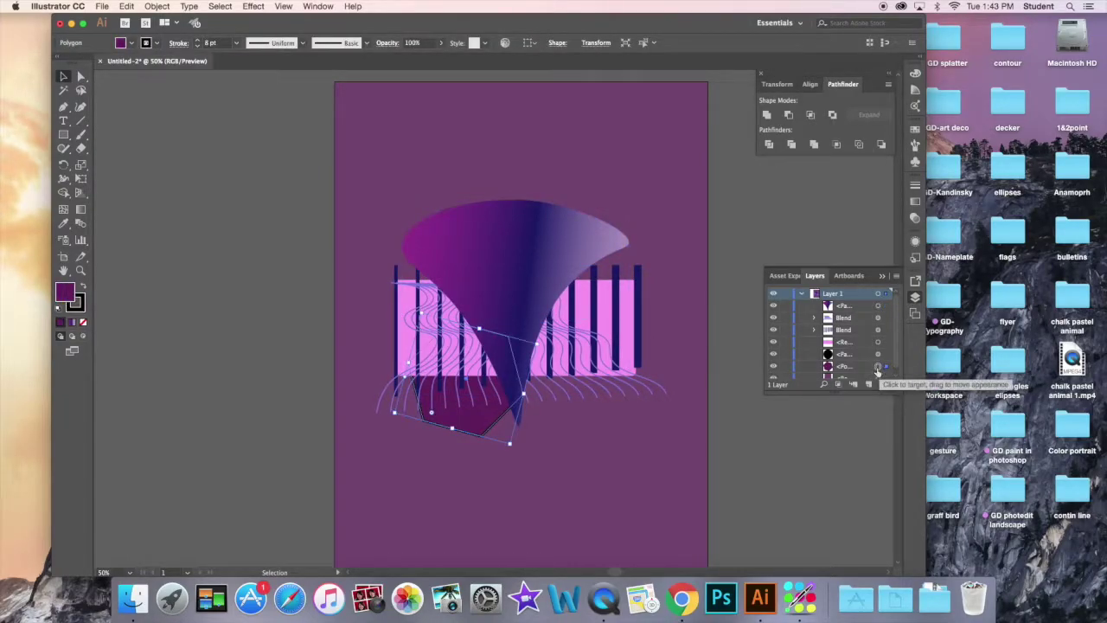
{"action": "left_click_drag", "start_coordinate": [441, 430], "coordinate": [446, 464]}
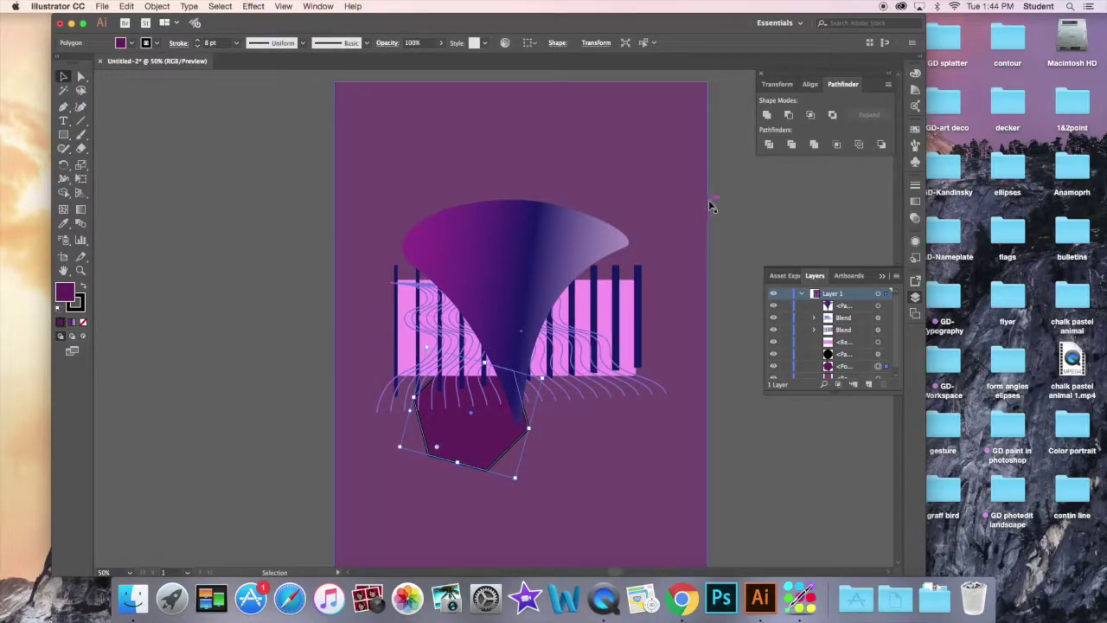
{"action": "left_click", "coordinate": [748, 205]}
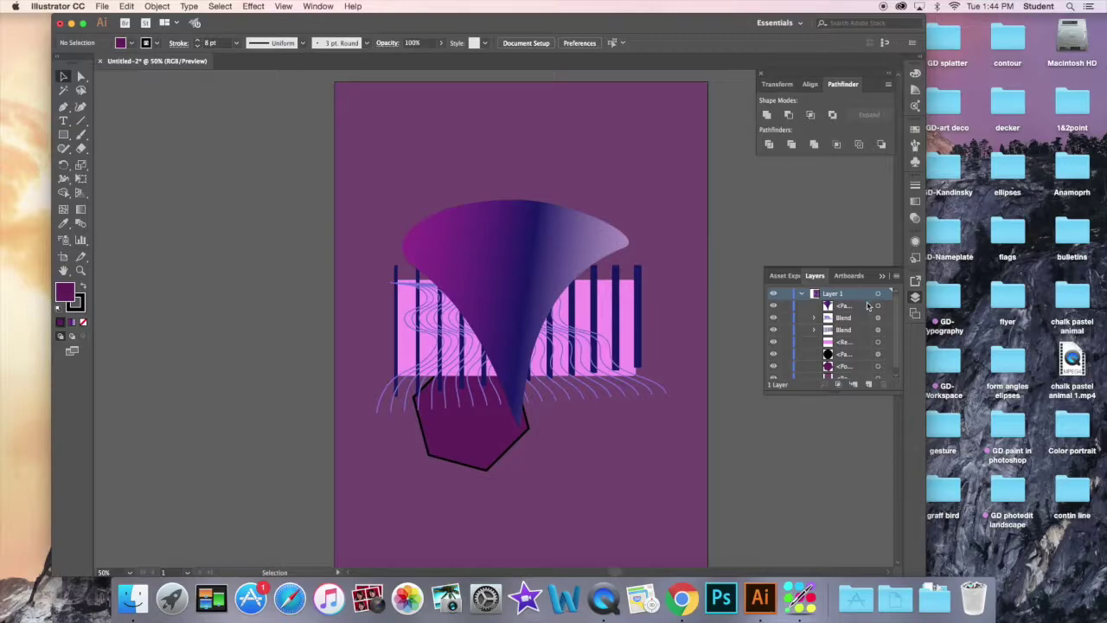
Hide the whole of Layer 1 and show it again.
{"action": "scroll", "coordinate": [887, 355], "scroll_direction": "down", "scroll_amount": 1}
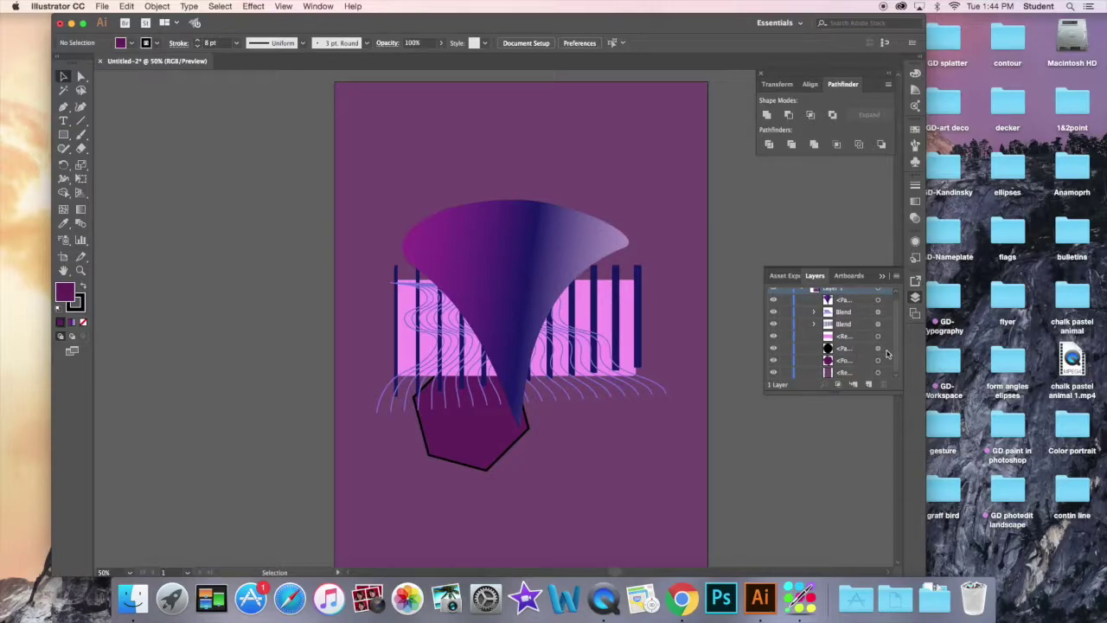
{"action": "scroll", "coordinate": [793, 322], "scroll_direction": "up", "scroll_amount": 1}
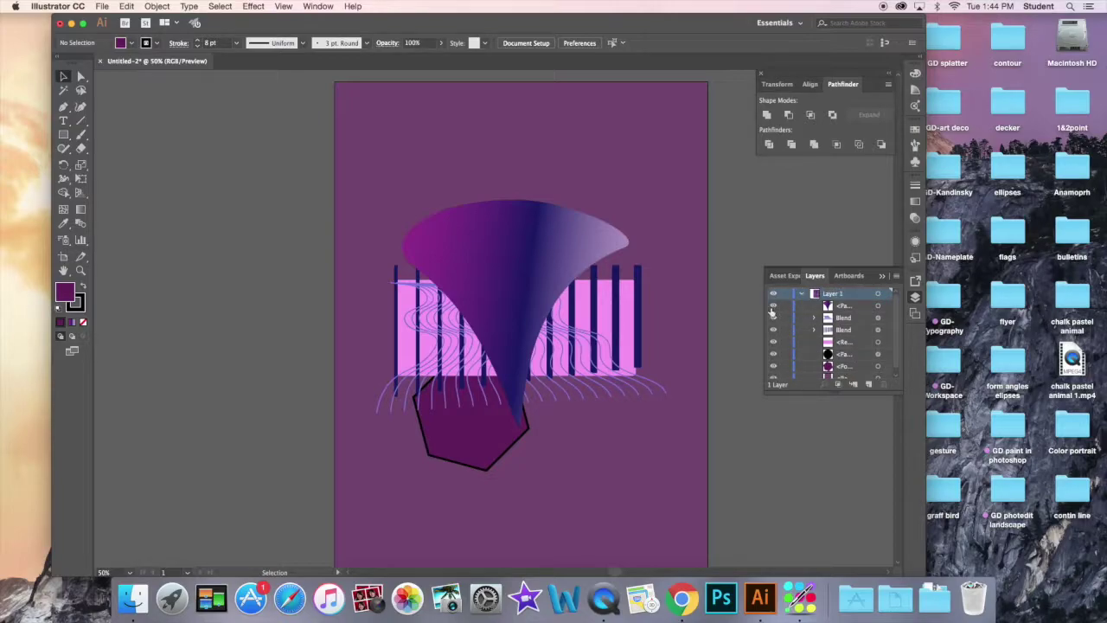
{"action": "left_click", "coordinate": [773, 306]}
{"action": "left_click", "coordinate": [774, 294]}
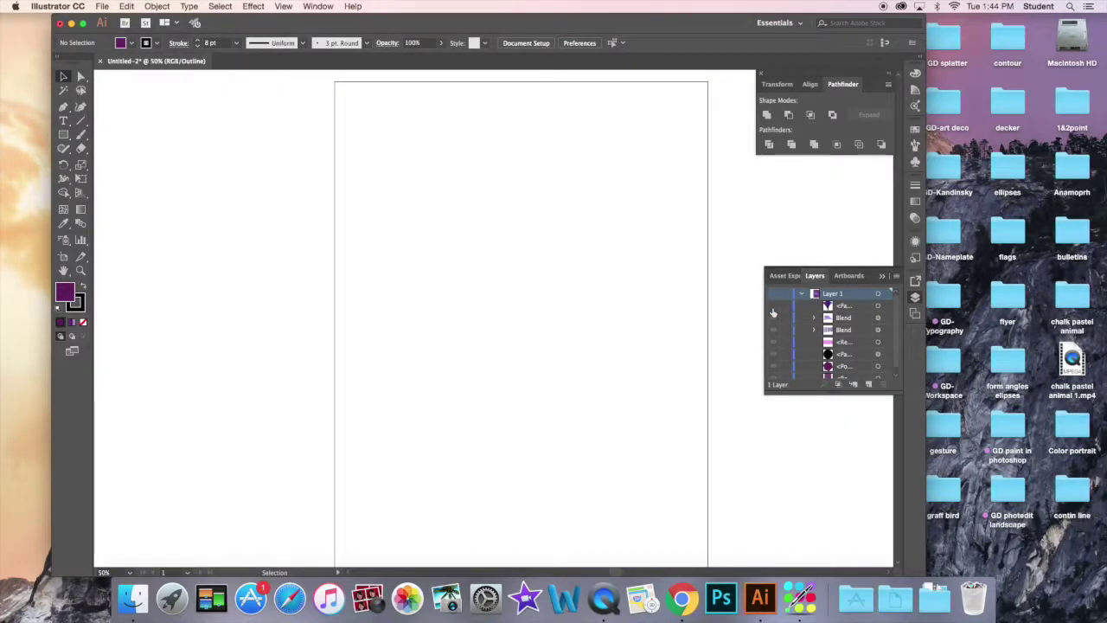
{"action": "left_click", "coordinate": [774, 294], "text": "super"}
{"action": "left_click", "coordinate": [773, 307]}
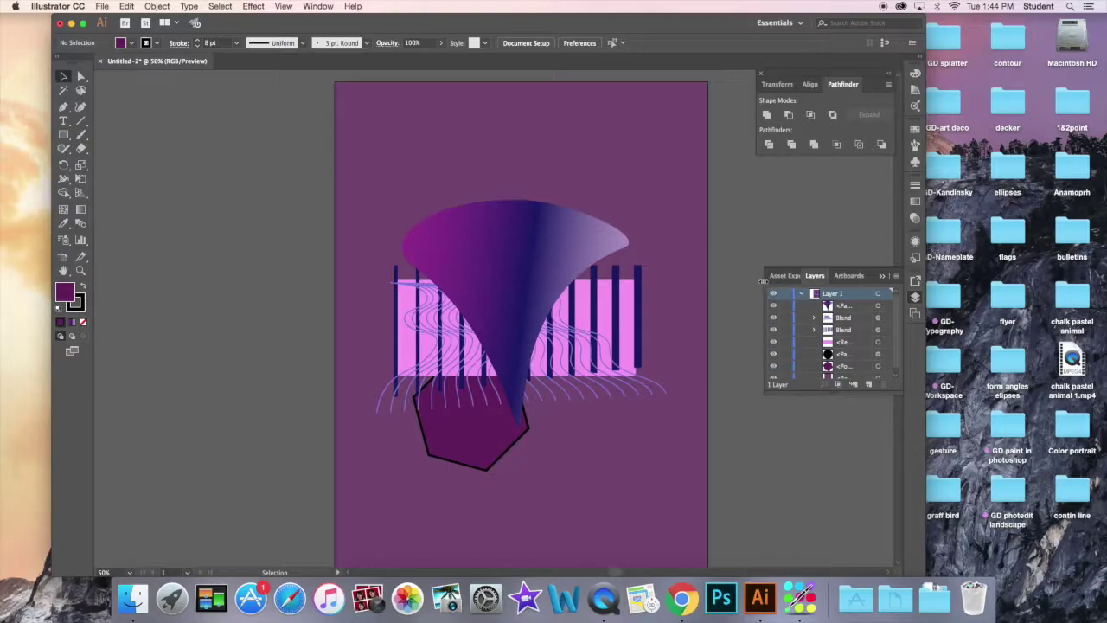
Collapse Layer 1, add a new layer above it and lock Layer 1.
{"action": "left_click", "coordinate": [802, 294]}
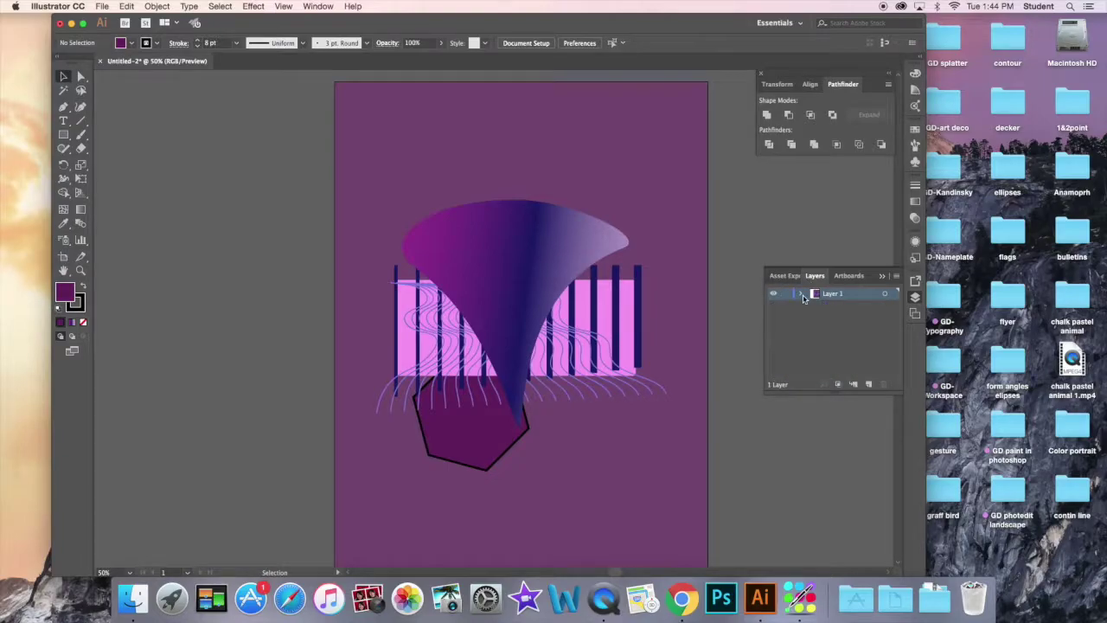
{"action": "left_click", "coordinate": [870, 385]}
{"action": "left_click", "coordinate": [785, 306]}
Paint two loose wavy Paintbrush strokes across the poster on Layer 2 and hide that layer.
{"action": "left_click", "coordinate": [81, 135]}
{"action": "mouse_move", "coordinate": [391, 144]}
{"action": "left_mouse_down"}
{"action": "mouse_move", "coordinate": [519, 190]}
{"action": "mouse_move", "coordinate": [629, 322]}
{"action": "mouse_move", "coordinate": [745, 419]}
{"action": "mouse_move", "coordinate": [759, 415]}
{"action": "left_mouse_up"}
{"action": "mouse_move", "coordinate": [344, 250]}
{"action": "left_mouse_down"}
{"action": "mouse_move", "coordinate": [467, 242]}
{"action": "mouse_move", "coordinate": [445, 354]}
{"action": "mouse_move", "coordinate": [497, 253]}
{"action": "mouse_move", "coordinate": [502, 297]}
{"action": "left_mouse_up"}
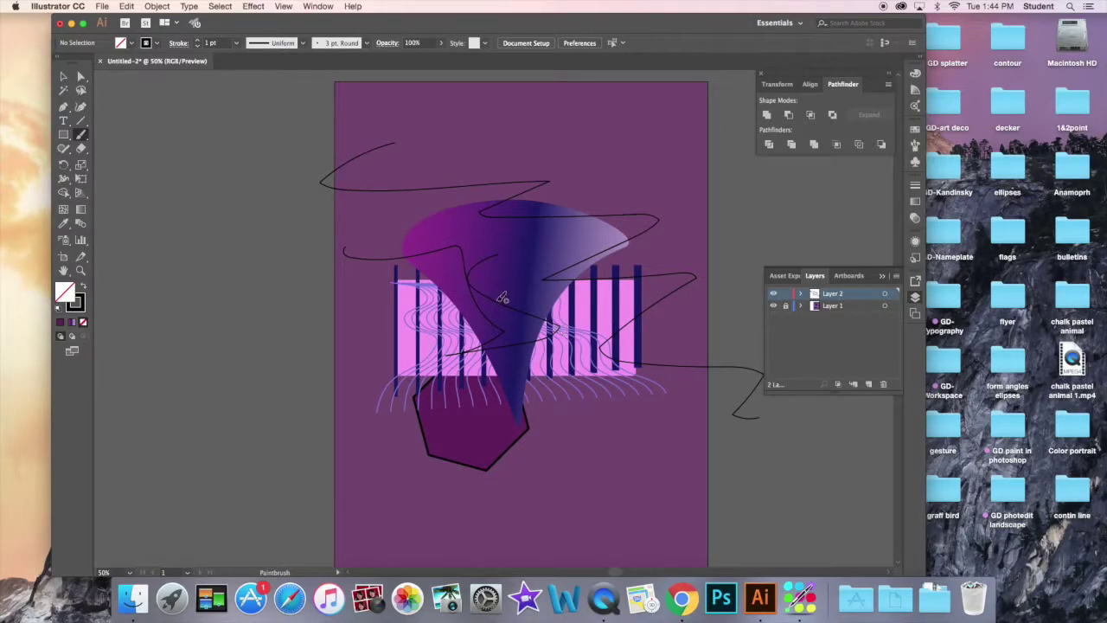
{"action": "left_click", "coordinate": [774, 294]}
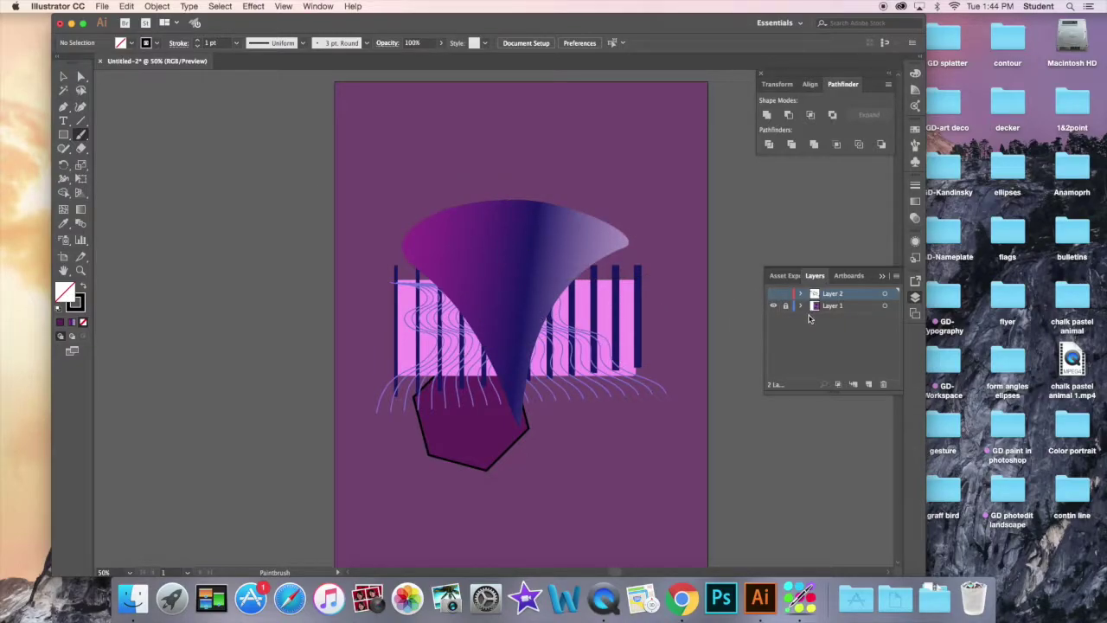
Make the locked Layer 1 active and try the Curvature and Eraser tools over its artwork.
{"action": "left_click", "coordinate": [873, 308]}
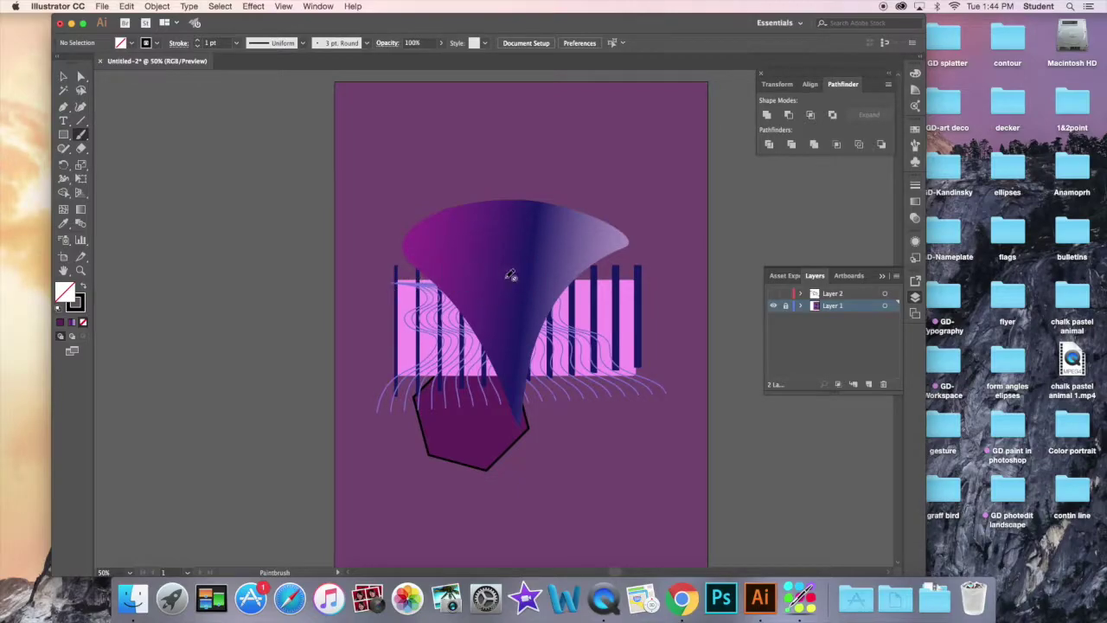
{"action": "left_click", "coordinate": [80, 120]}
{"action": "left_click", "coordinate": [80, 107]}
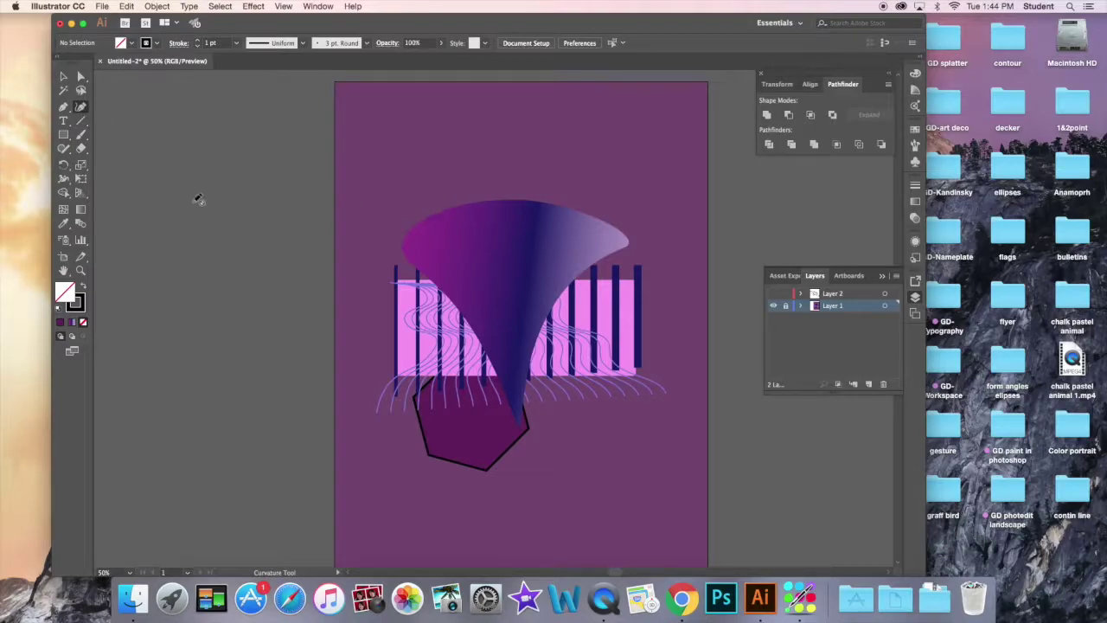
{"action": "left_click", "coordinate": [81, 151]}
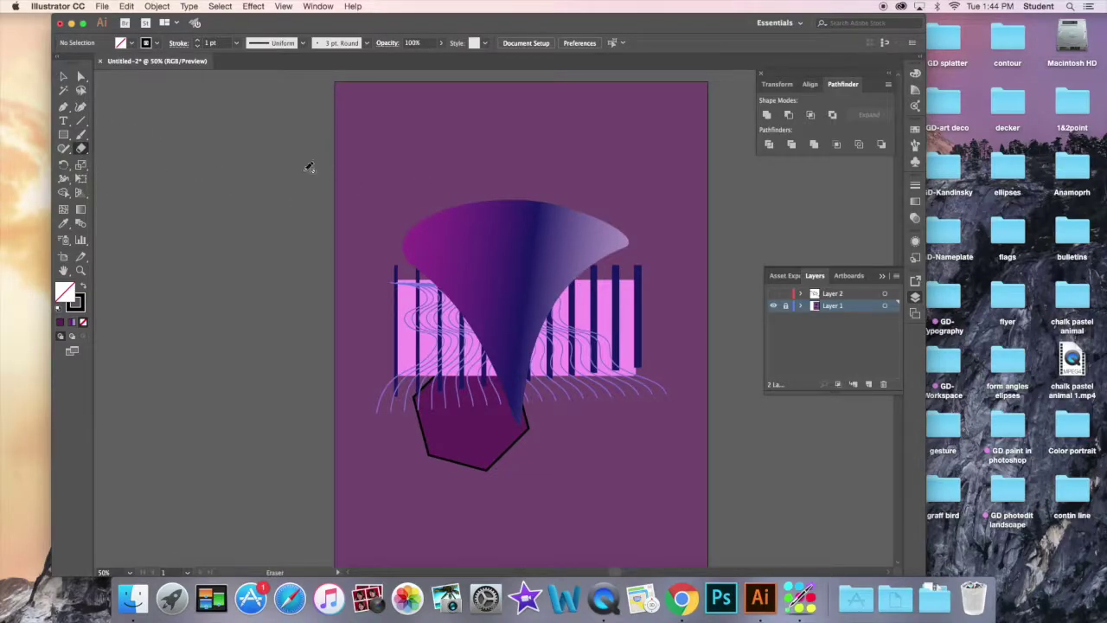
{"action": "left_click", "coordinate": [80, 106]}
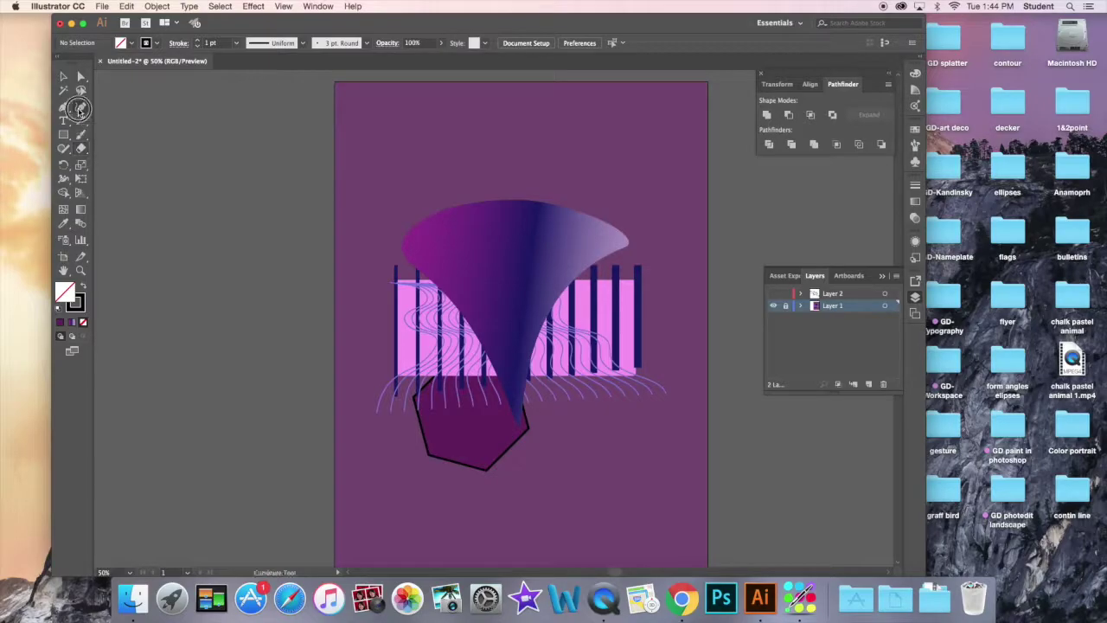
Unlock Layer 1, paint a short Paintbrush stroke near the poster's upper left corner and undo the stroke.
{"action": "left_click", "coordinate": [786, 307]}
{"action": "left_click", "coordinate": [80, 134]}
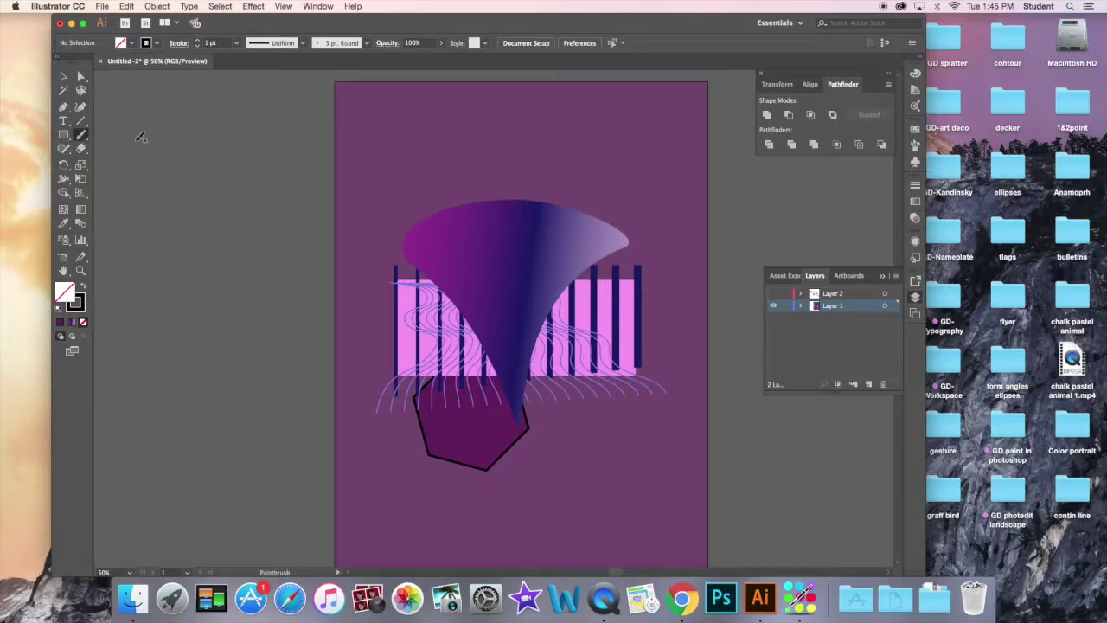
{"action": "mouse_move", "coordinate": [369, 147]}
{"action": "left_mouse_down"}
{"action": "mouse_move", "coordinate": [371, 168]}
{"action": "mouse_move", "coordinate": [432, 179]}
{"action": "left_mouse_up"}
{"action": "left_click", "coordinate": [126, 6]}
{"action": "left_click", "coordinate": [156, 17]}
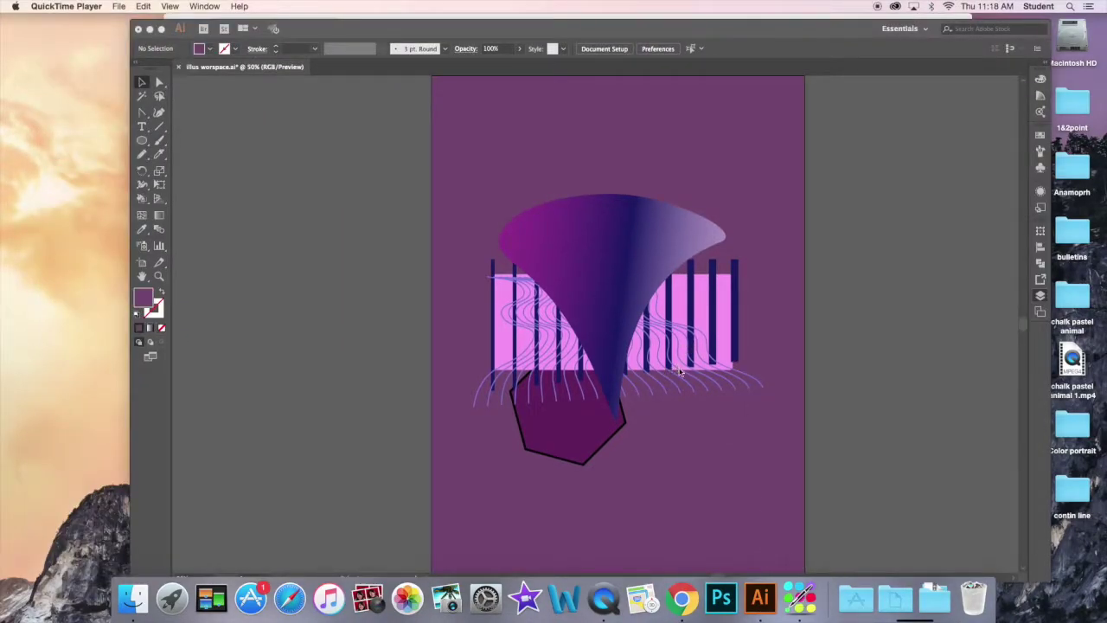
Nudge the wavy-line blend slightly to the left.
{"action": "left_click", "coordinate": [711, 395]}
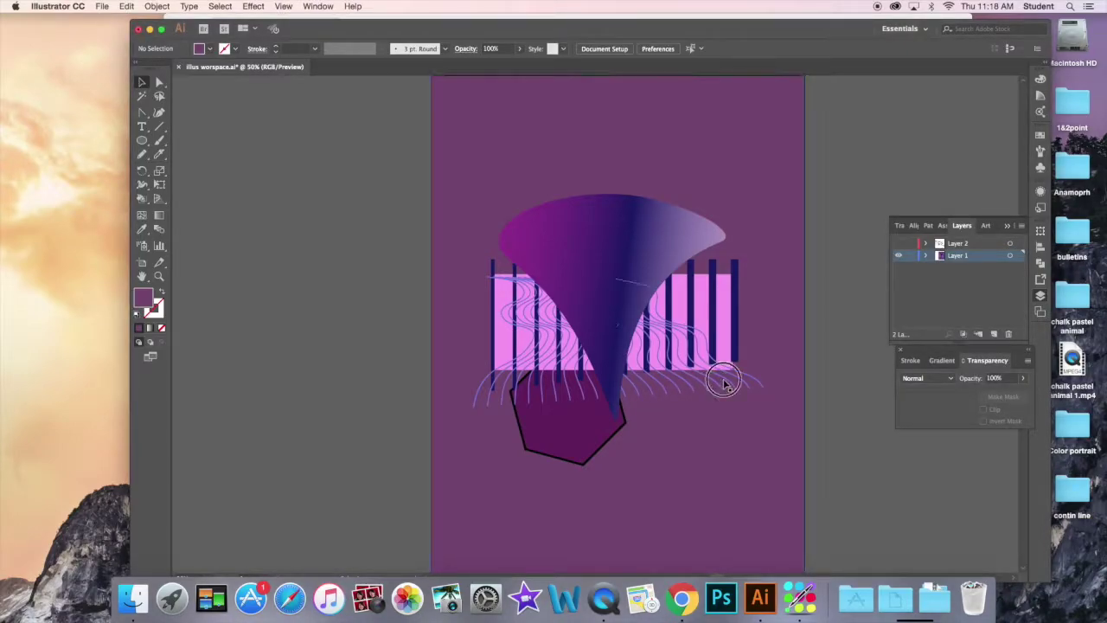
{"action": "left_click", "coordinate": [724, 384]}
{"action": "mouse_move", "coordinate": [697, 374]}
{"action": "left_mouse_down"}
{"action": "mouse_move", "coordinate": [686, 384]}
{"action": "mouse_move", "coordinate": [699, 380]}
{"action": "left_mouse_up"}
{"action": "left_click", "coordinate": [689, 377]}
Shift the vertical-bar blend slightly right and down, and realign the background rectangle with the artboard.
{"action": "left_click_drag", "start_coordinate": [736, 467], "coordinate": [724, 459]}
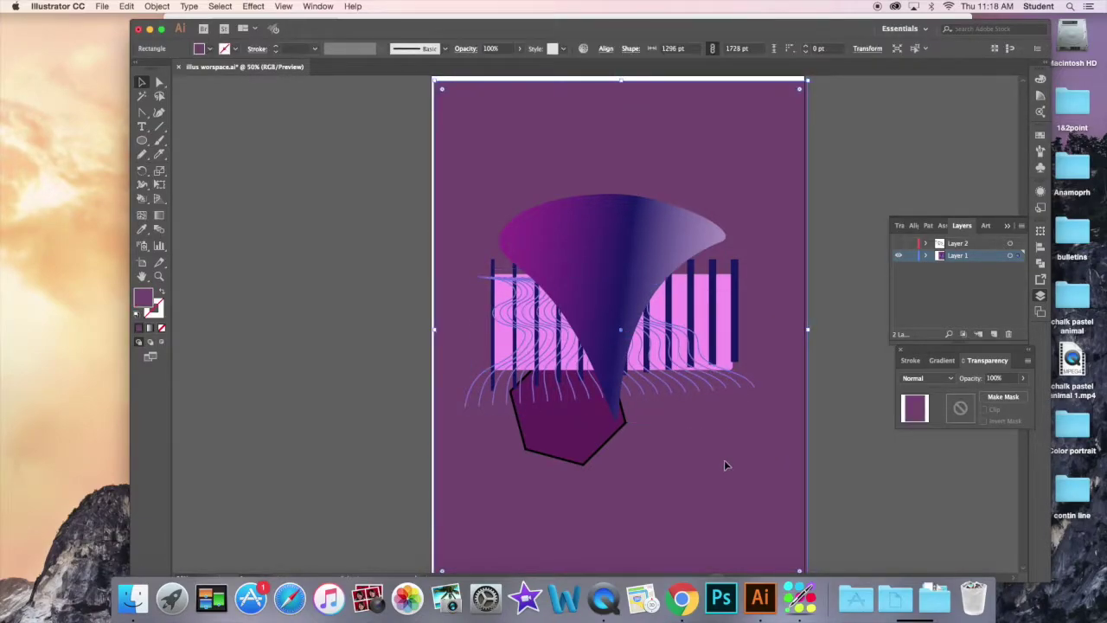
{"action": "left_click_drag", "start_coordinate": [736, 295], "coordinate": [749, 323]}
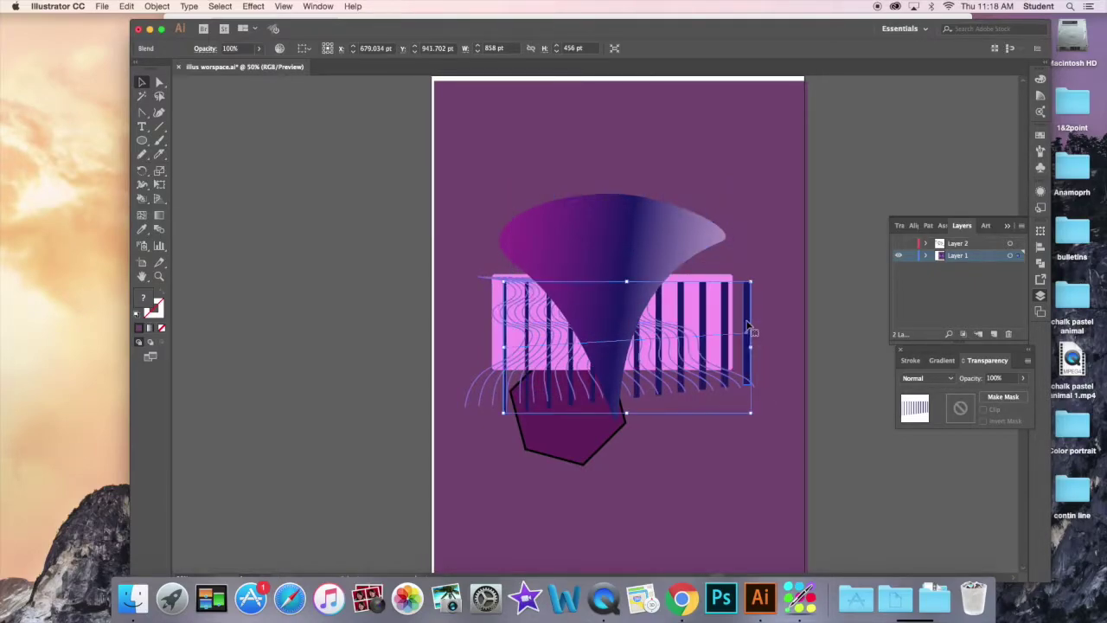
{"action": "left_click", "coordinate": [408, 192]}
{"action": "left_click_drag", "start_coordinate": [471, 165], "coordinate": [461, 142]}
{"action": "left_click", "coordinate": [318, 196]}
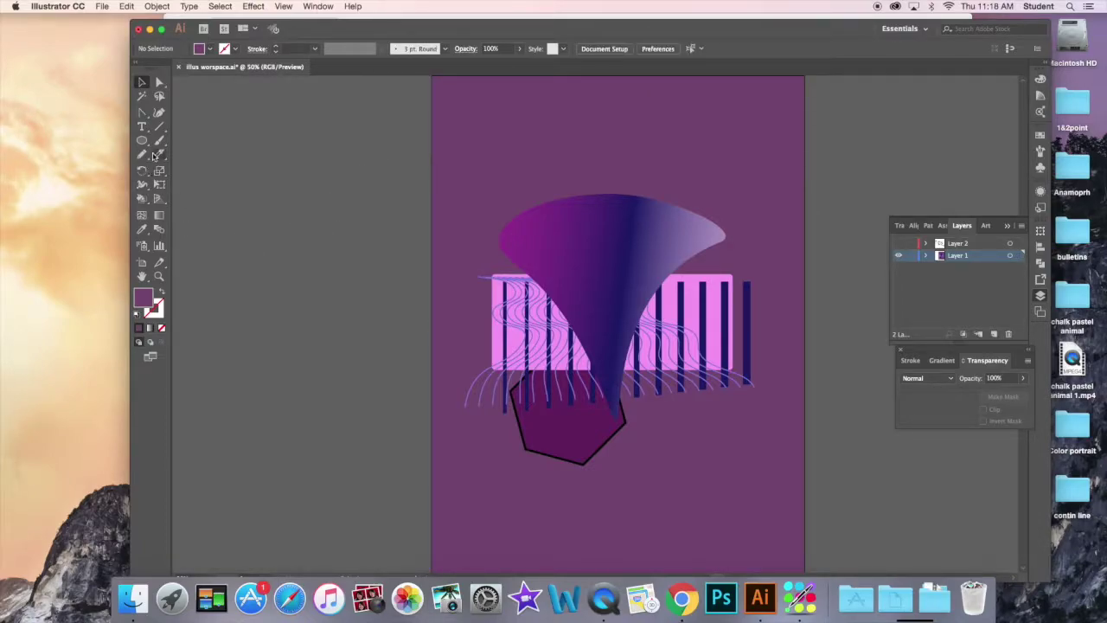
Set the fill colour to black (000000) and draw a vertical line about 368 pt tall in the poster's upper left.
{"action": "left_click", "coordinate": [160, 127]}
{"action": "double_click", "coordinate": [141, 299]}
{"action": "left_click_drag", "start_coordinate": [231, 506], "coordinate": [218, 545]}
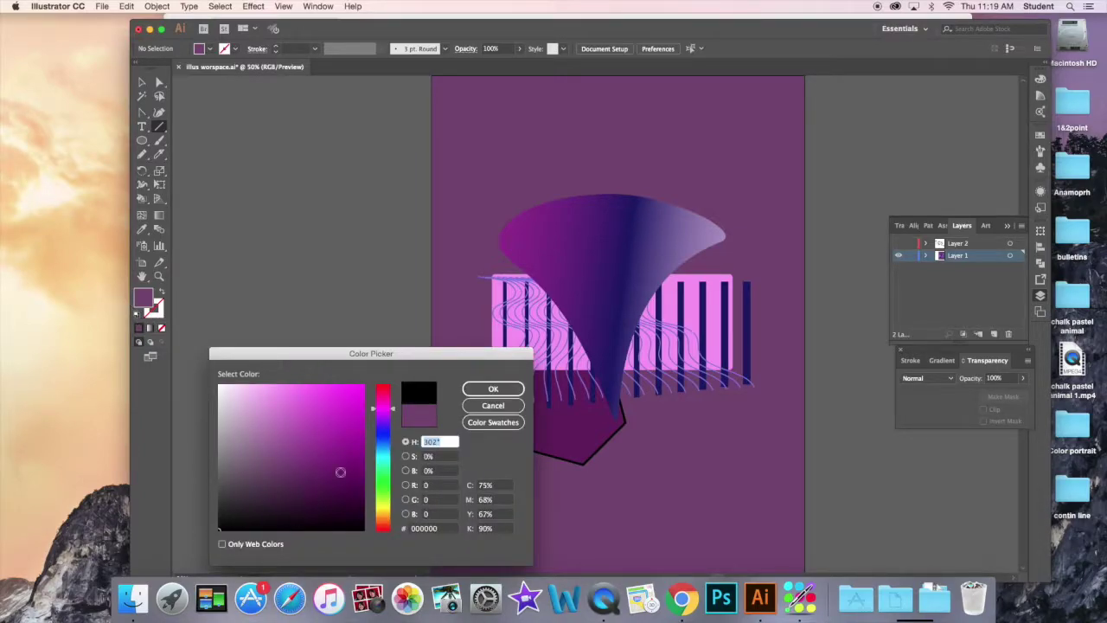
{"action": "left_click", "coordinate": [489, 390]}
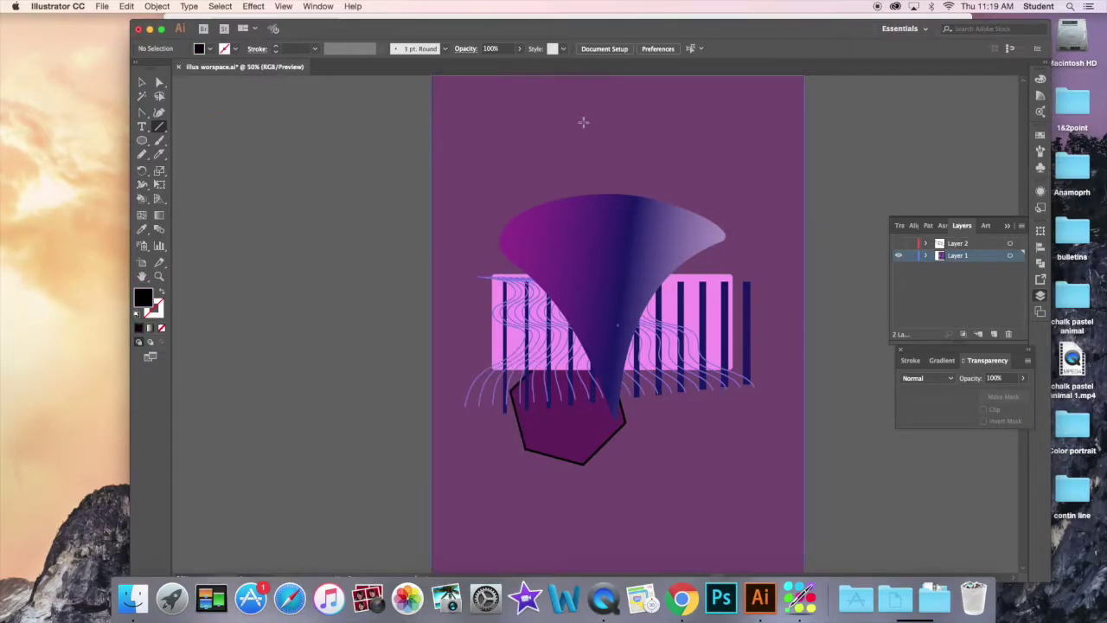
{"action": "left_click_drag", "start_coordinate": [460, 96], "coordinate": [460, 199]}
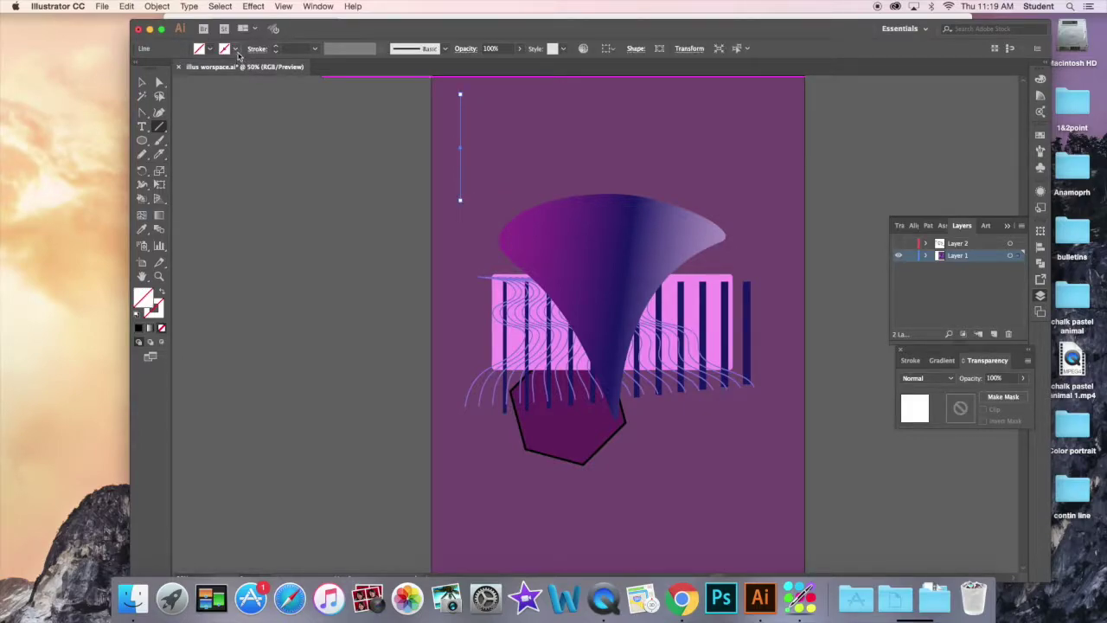
Give the vertical line a black stroke with a weight of 4 pt.
{"action": "left_click", "coordinate": [236, 50]}
{"action": "left_click", "coordinate": [136, 70]}
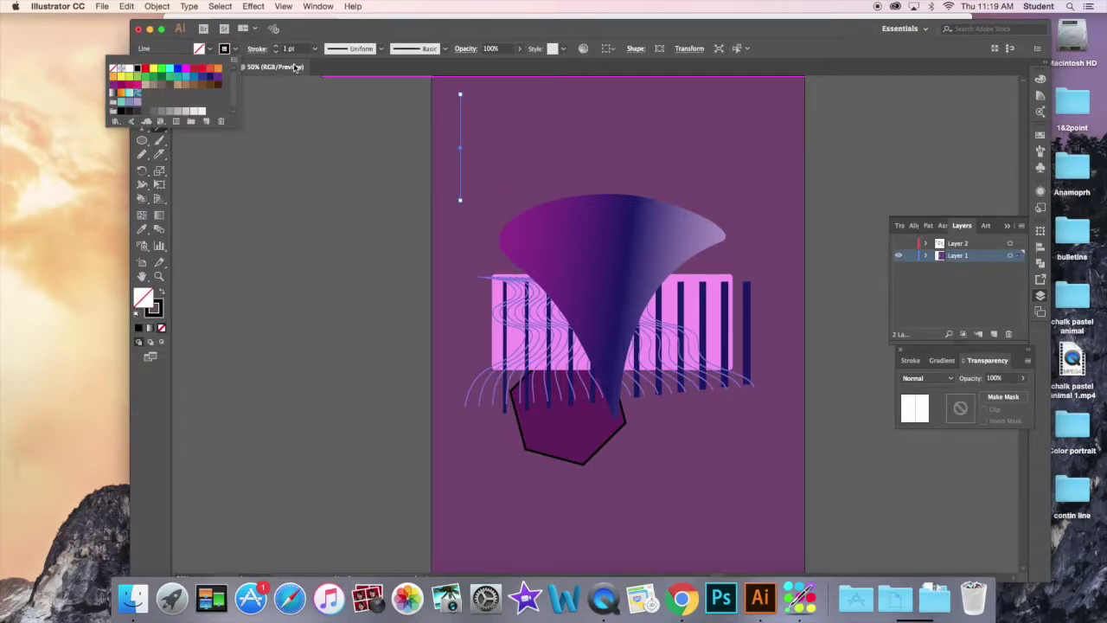
{"action": "left_click", "coordinate": [314, 52]}
{"action": "left_click", "coordinate": [314, 48]}
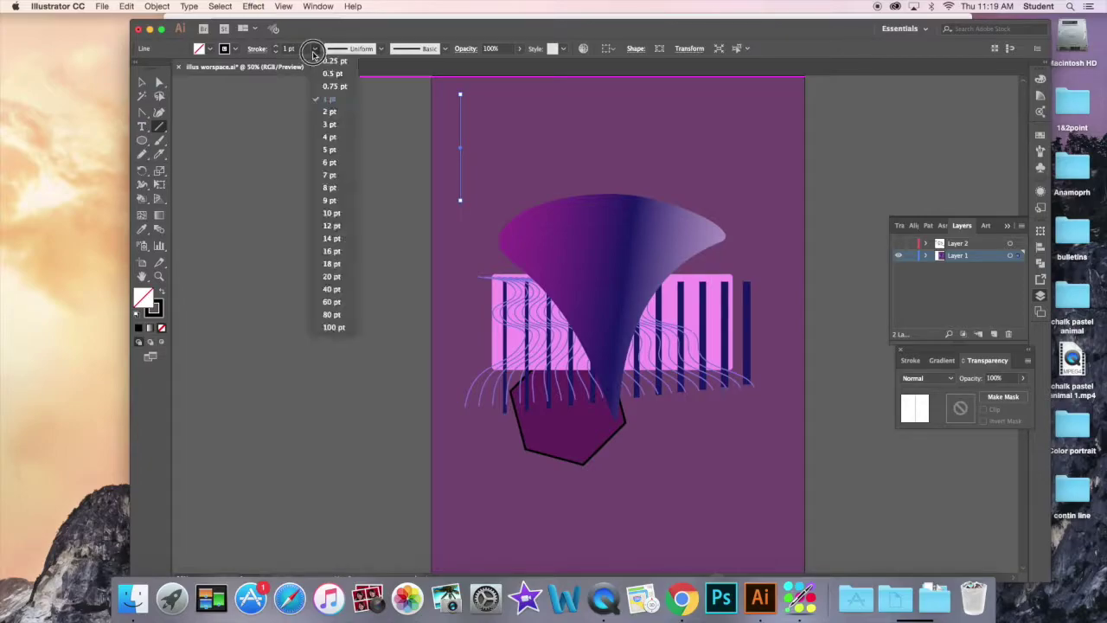
{"action": "left_click", "coordinate": [330, 126]}
{"action": "left_click", "coordinate": [314, 50]}
{"action": "left_click", "coordinate": [329, 137]}
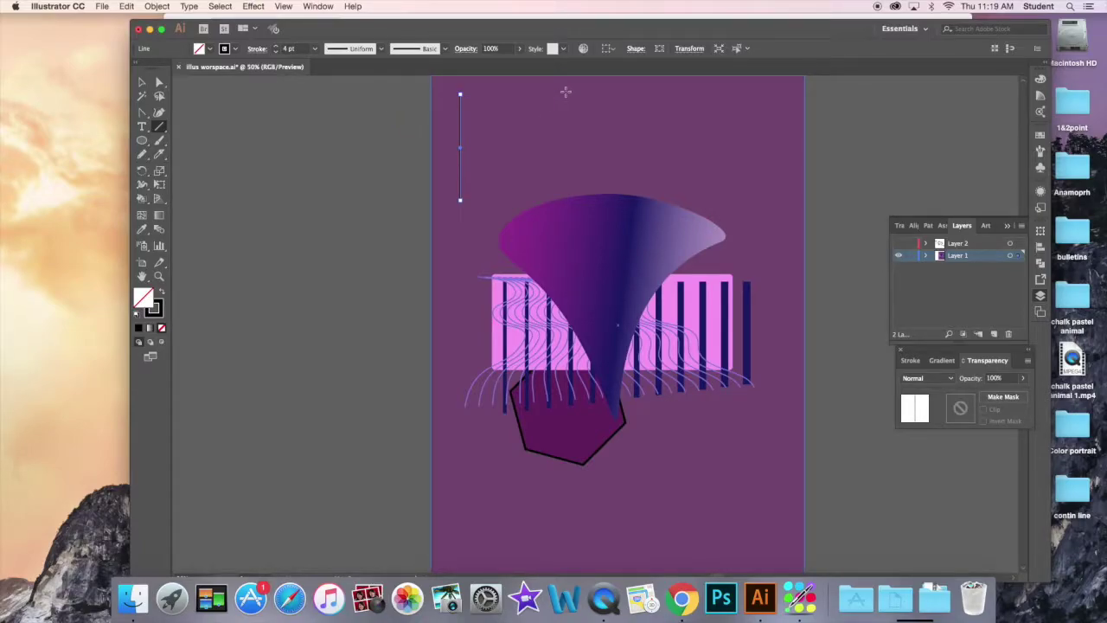
Draw a second vertical line about 344 pt tall to the right of the first and set its stroke weight to 16 pt.
{"action": "left_click_drag", "start_coordinate": [562, 94], "coordinate": [563, 193]}
{"action": "left_click", "coordinate": [314, 48]}
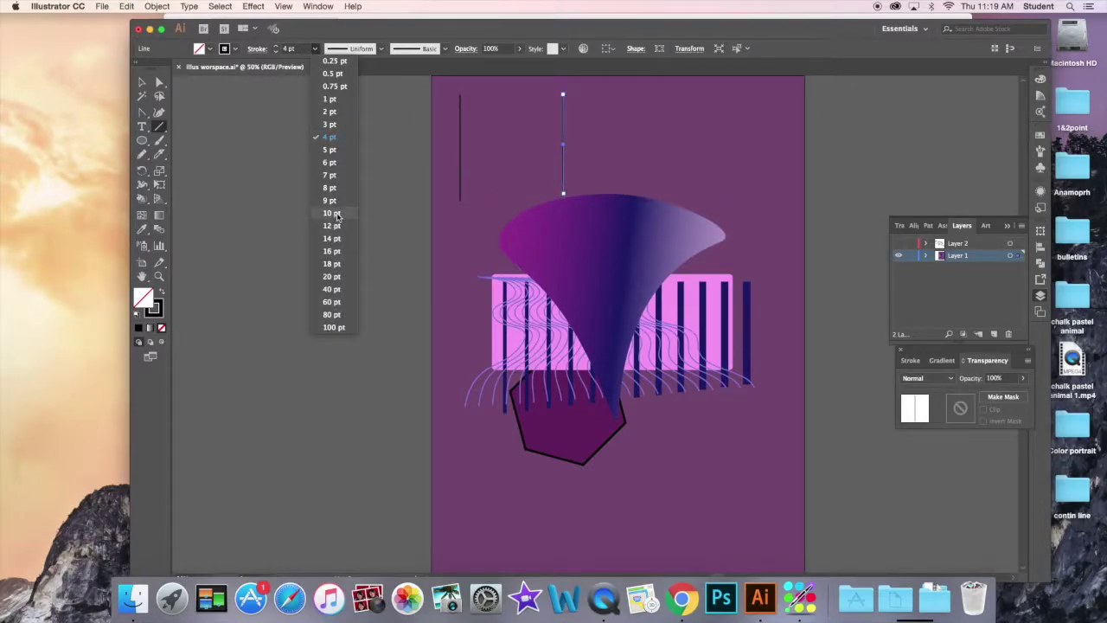
{"action": "left_click", "coordinate": [337, 215]}
{"action": "left_click", "coordinate": [315, 49]}
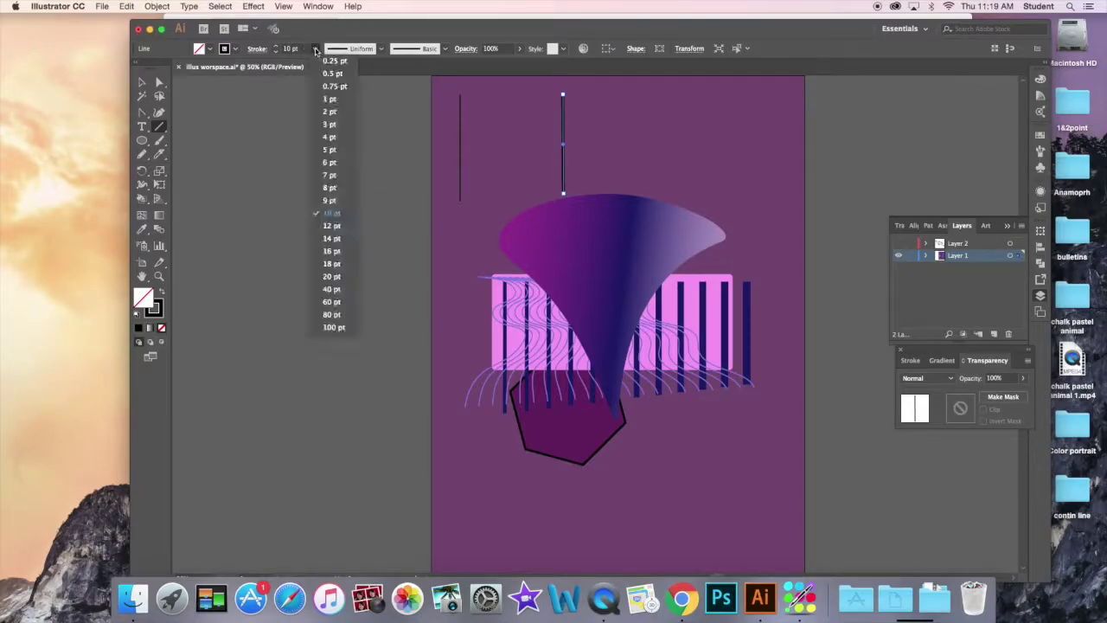
{"action": "left_click", "coordinate": [334, 249]}
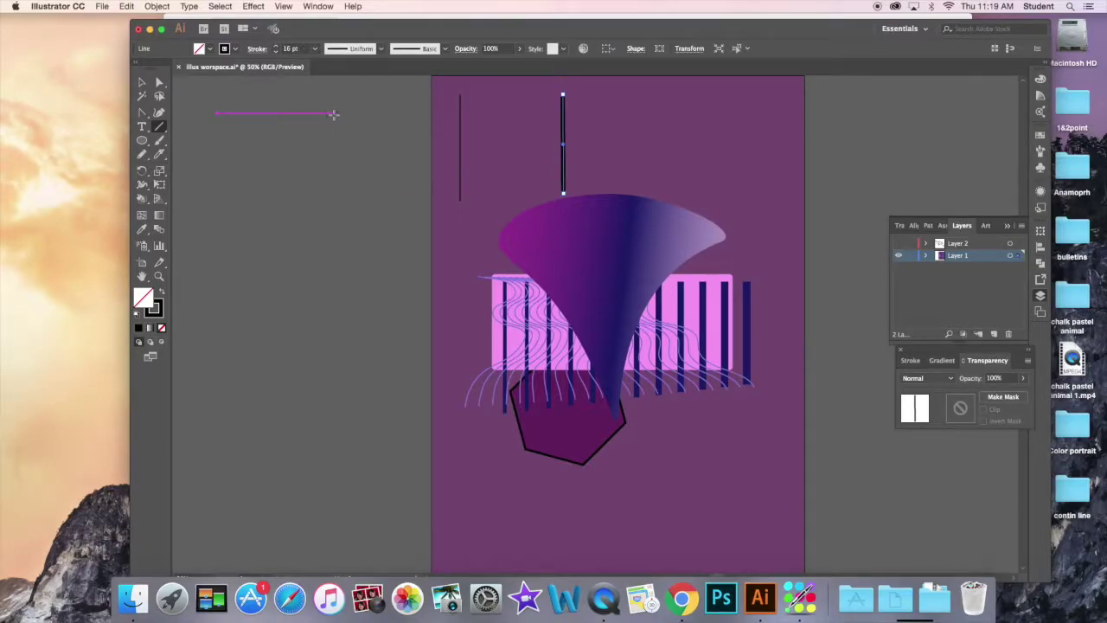
Set the blend spacing to Specified Steps and make a blend between the two black vertical lines.
{"action": "left_click", "coordinate": [143, 83]}
{"action": "left_click", "coordinate": [289, 116]}
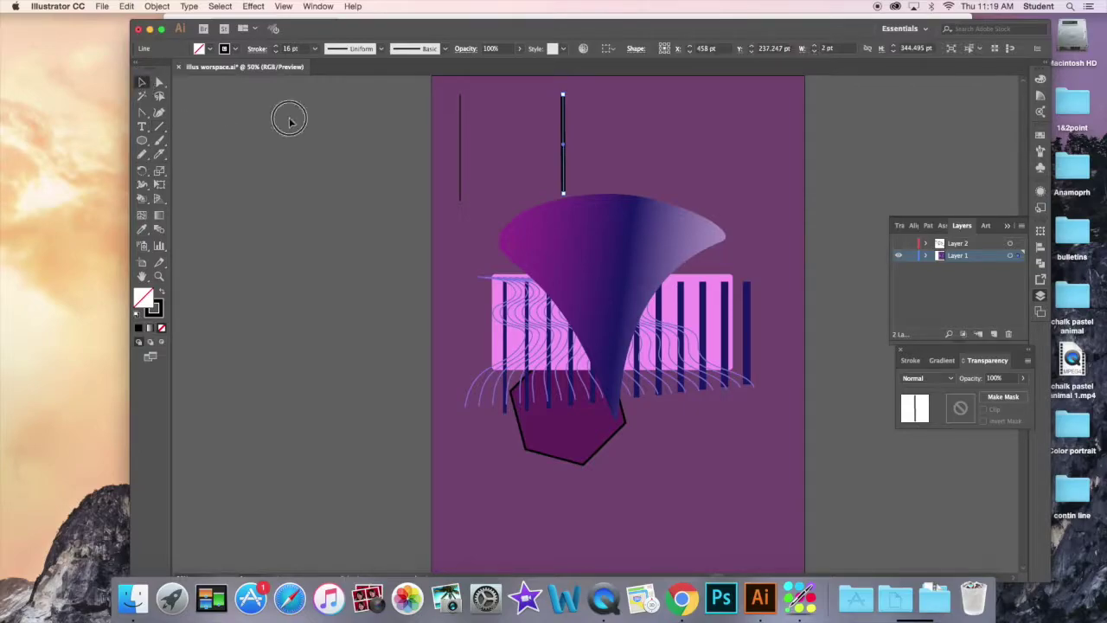
{"action": "left_click", "coordinate": [463, 115]}
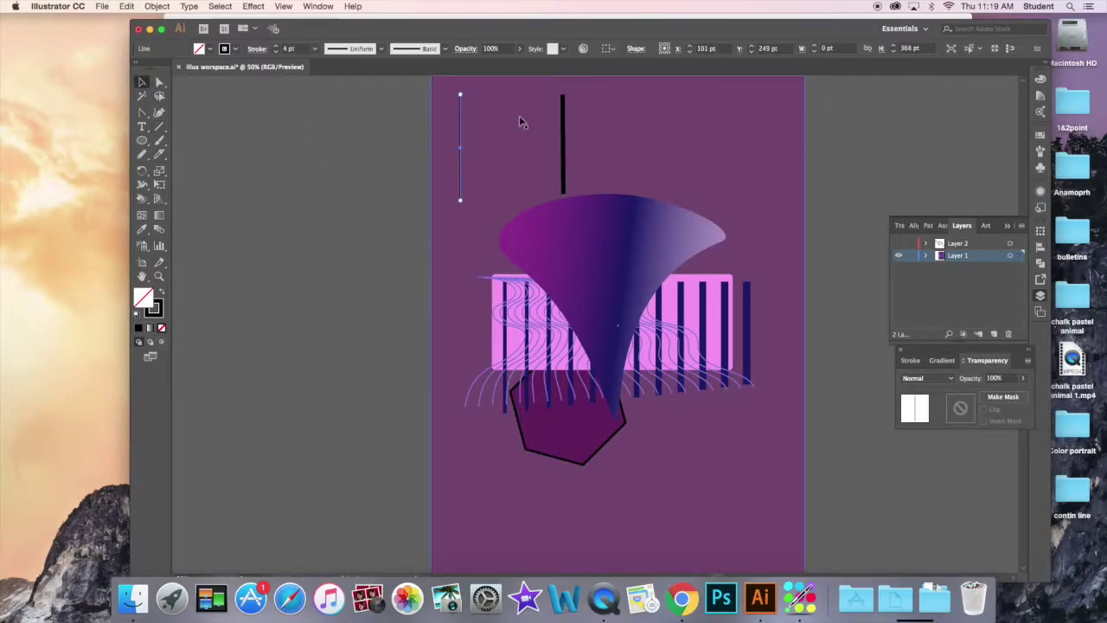
{"action": "left_click", "coordinate": [564, 134], "text": "shift"}
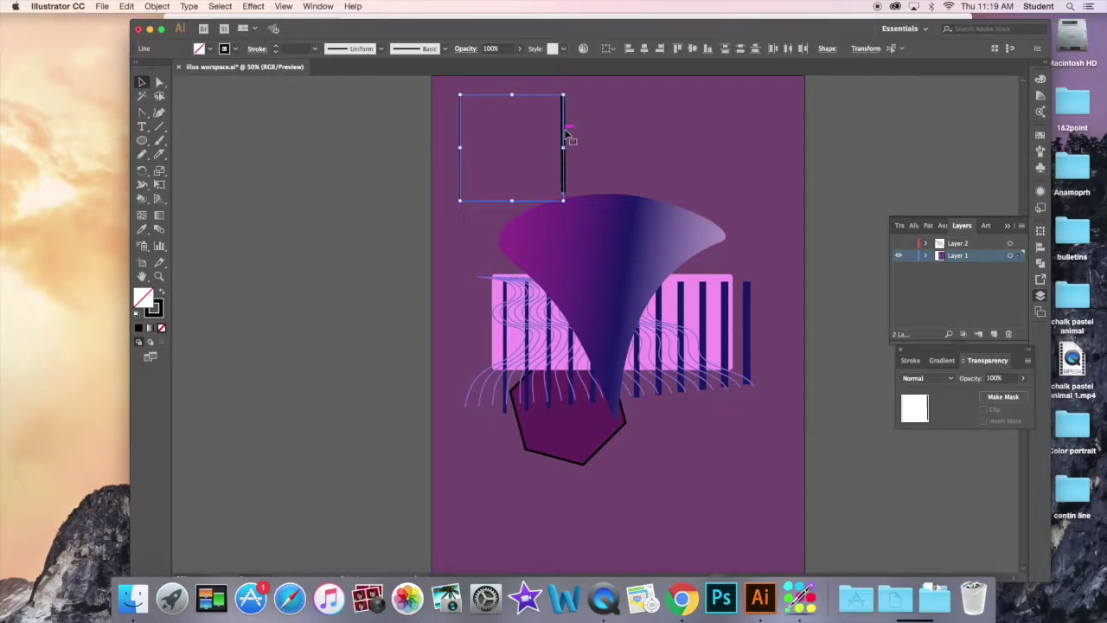
{"action": "left_click", "coordinate": [156, 6]}
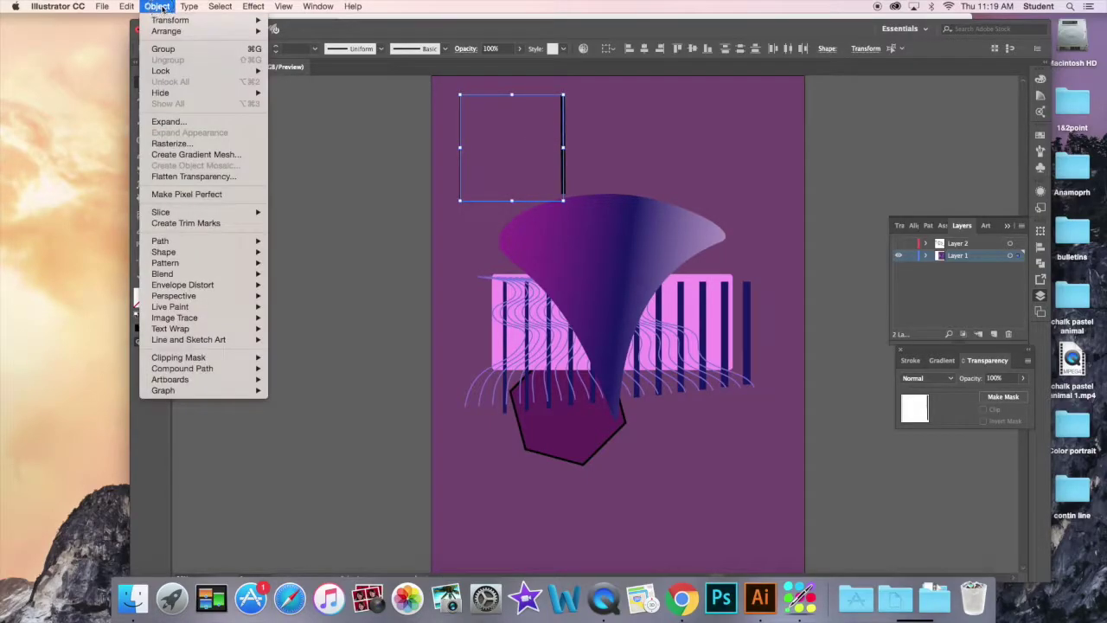
{"action": "mouse_move", "coordinate": [198, 275]}
{"action": "left_click", "coordinate": [306, 302]}
{"action": "double_click", "coordinate": [529, 272]}
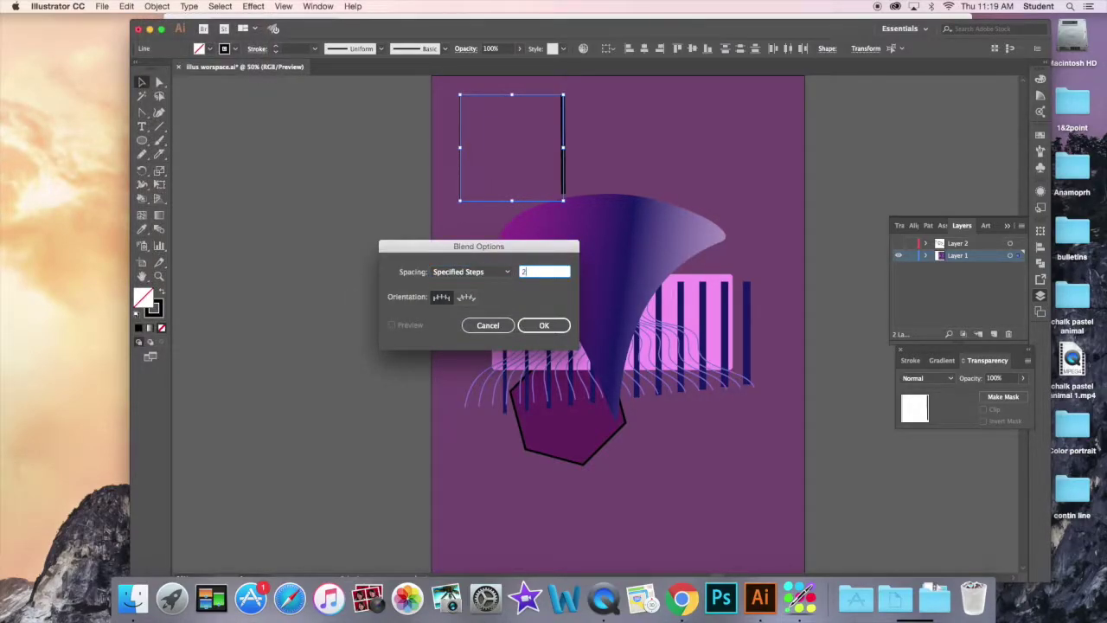
{"action": "left_click", "coordinate": [540, 325]}
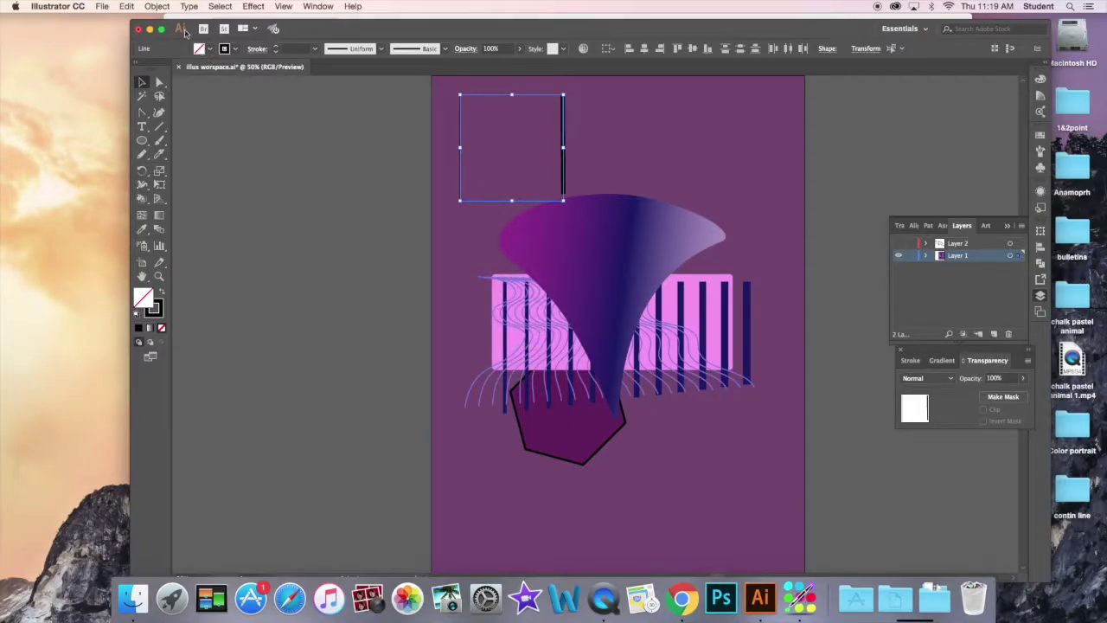
{"action": "left_click", "coordinate": [156, 6]}
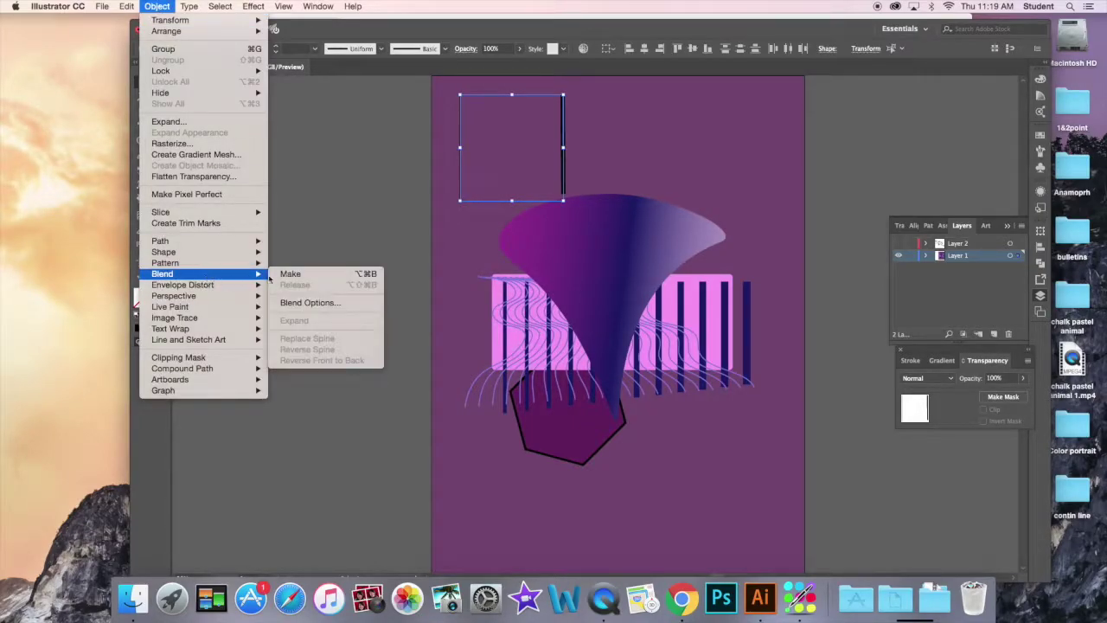
{"action": "left_click", "coordinate": [293, 273]}
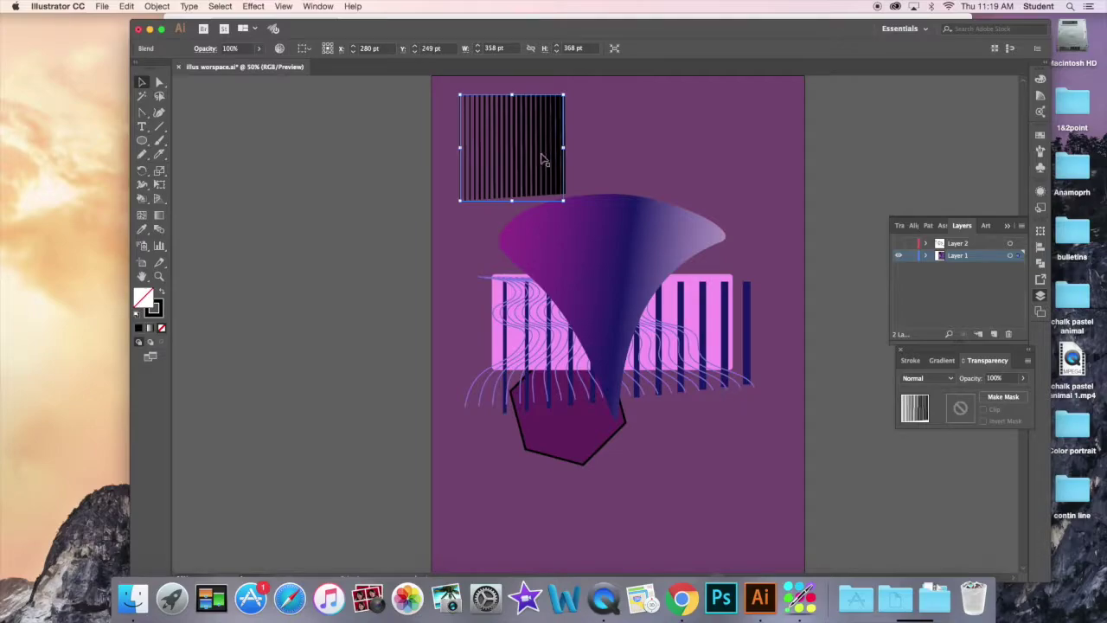
Move the black line blend above the gradient shape and rotate it 90° counterclockwise so its lines run horizontally.
{"action": "left_click_drag", "start_coordinate": [494, 159], "coordinate": [490, 153]}
{"action": "left_click", "coordinate": [526, 119]}
{"action": "left_click", "coordinate": [553, 140]}
{"action": "left_click_drag", "start_coordinate": [553, 140], "coordinate": [650, 130]}
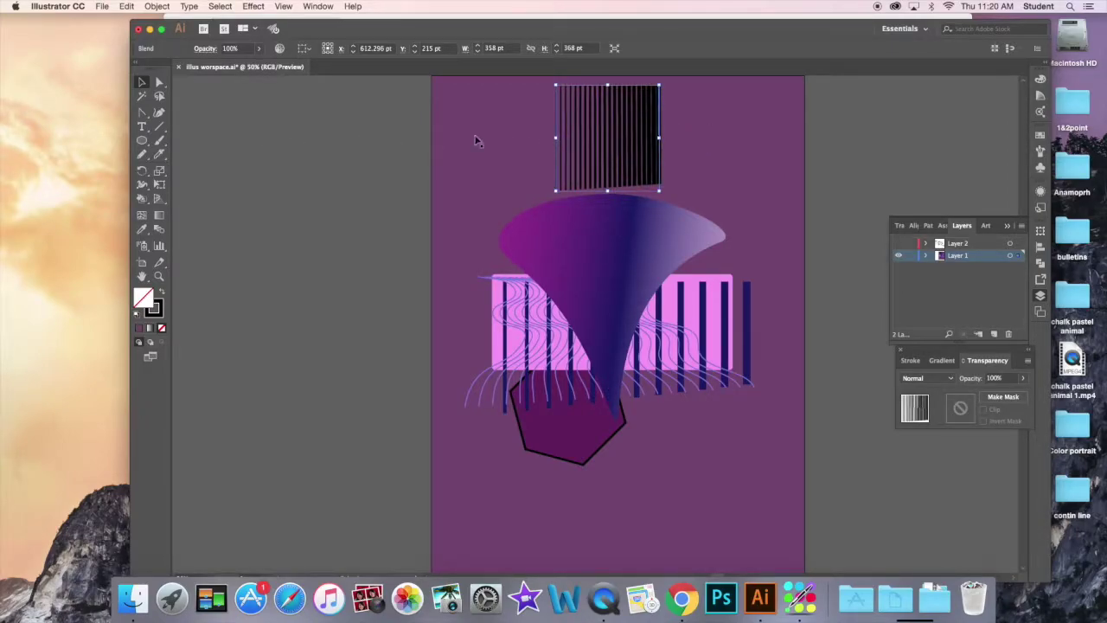
{"action": "left_click_drag", "start_coordinate": [664, 83], "coordinate": [548, 94]}
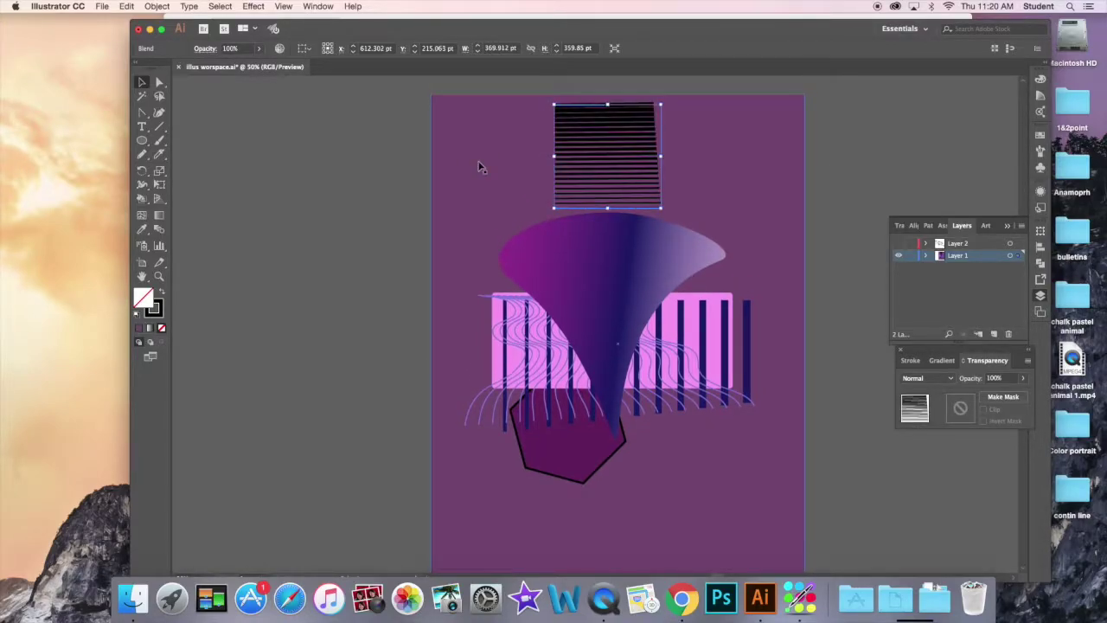
{"action": "left_click", "coordinate": [347, 151]}
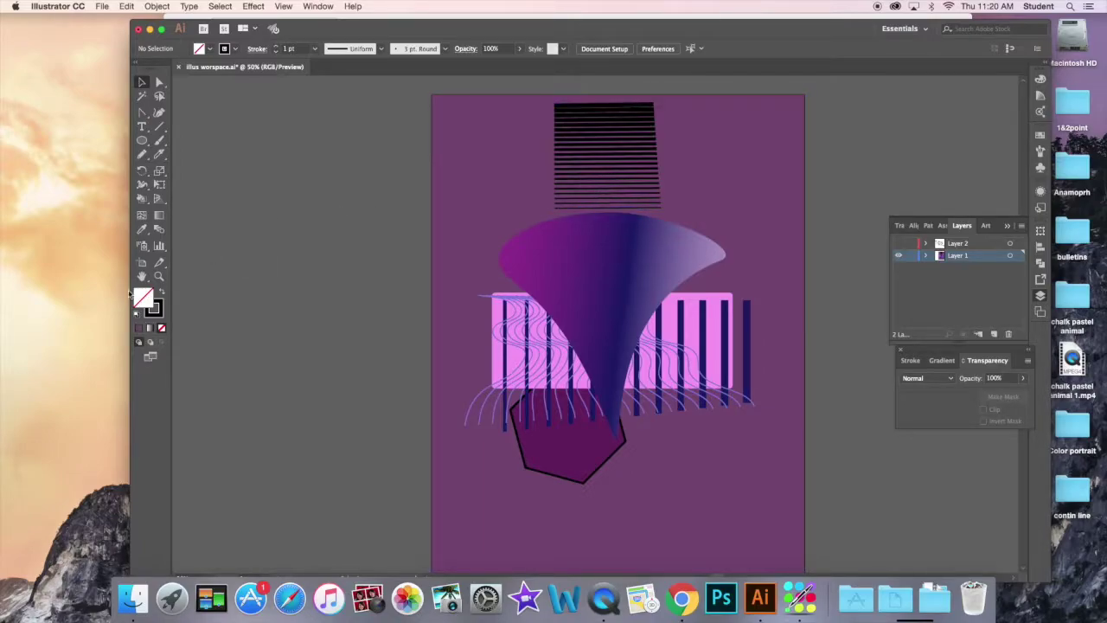
Draw a circle about 284 pt across over the line blend and swap its fill and stroke colours.
{"action": "left_click_drag", "start_coordinate": [142, 140], "coordinate": [184, 167]}
{"action": "left_click_drag", "start_coordinate": [570, 126], "coordinate": [650, 207]}
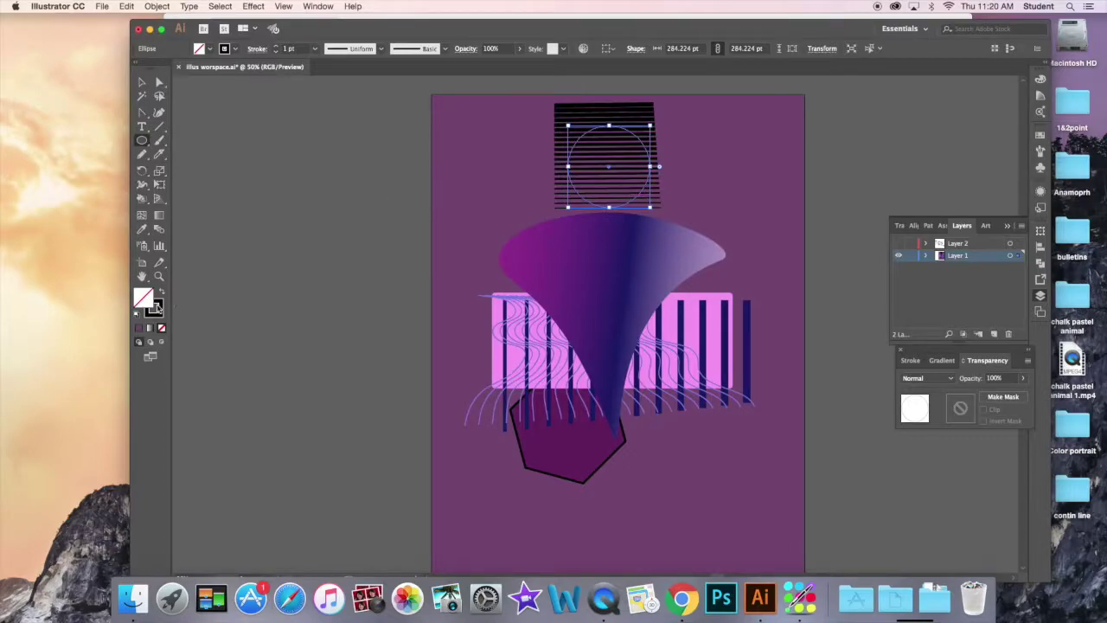
{"action": "left_click", "coordinate": [161, 294]}
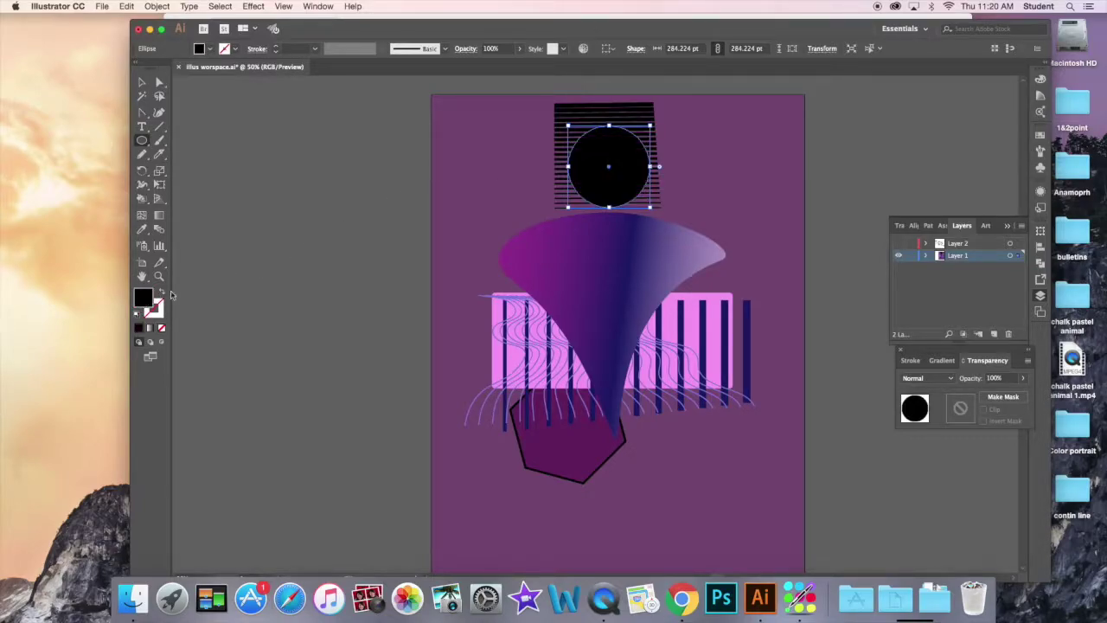
Set the circle's fill colour to medium blue (177FBF).
{"action": "double_click", "coordinate": [142, 298]}
{"action": "left_click", "coordinate": [382, 448]}
{"action": "left_click", "coordinate": [314, 404]}
{"action": "left_click_drag", "start_coordinate": [313, 404], "coordinate": [347, 421]}
{"action": "left_click", "coordinate": [494, 390]}
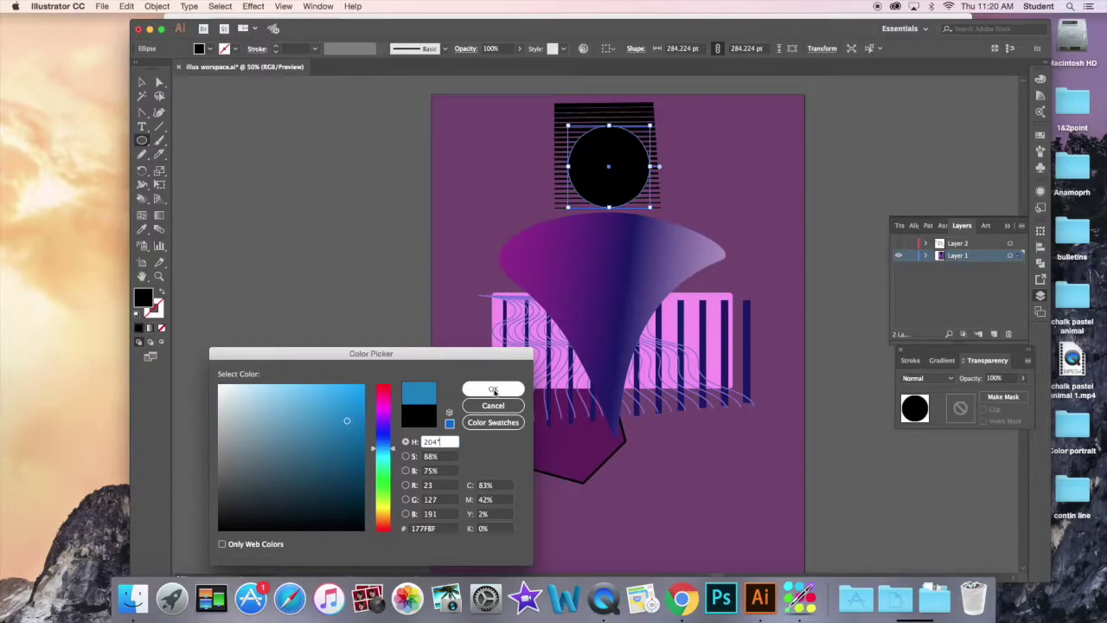
{"action": "left_click", "coordinate": [494, 390]}
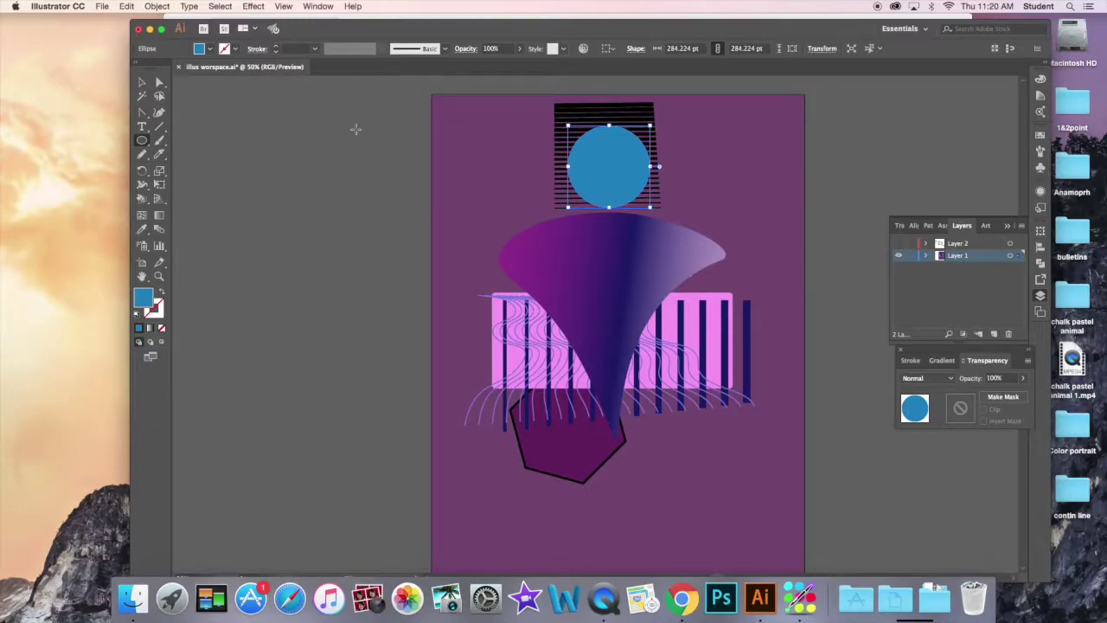
Make a clipping mask from the blue circle and the line blend beneath it.
{"action": "left_click", "coordinate": [142, 82]}
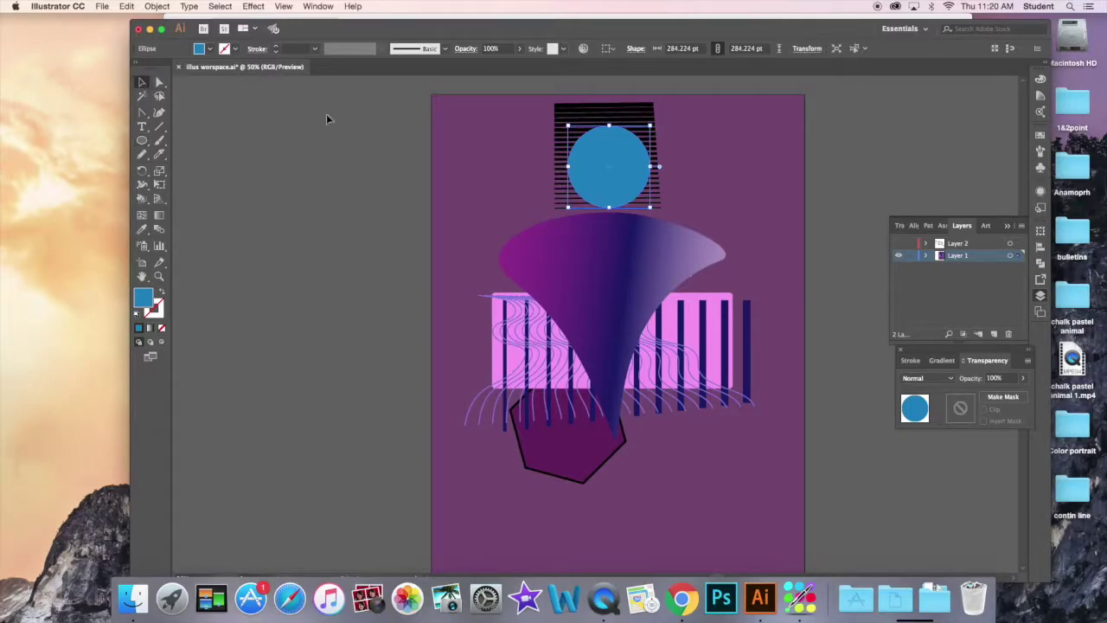
{"action": "left_click", "coordinate": [627, 119]}
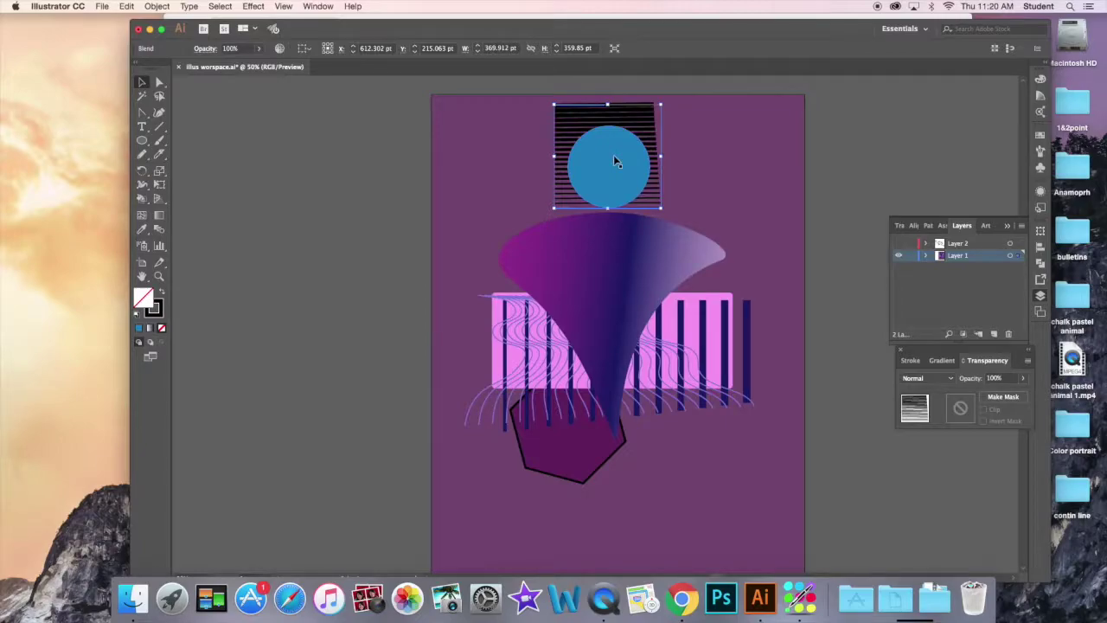
{"action": "left_click", "coordinate": [616, 161], "text": "shift"}
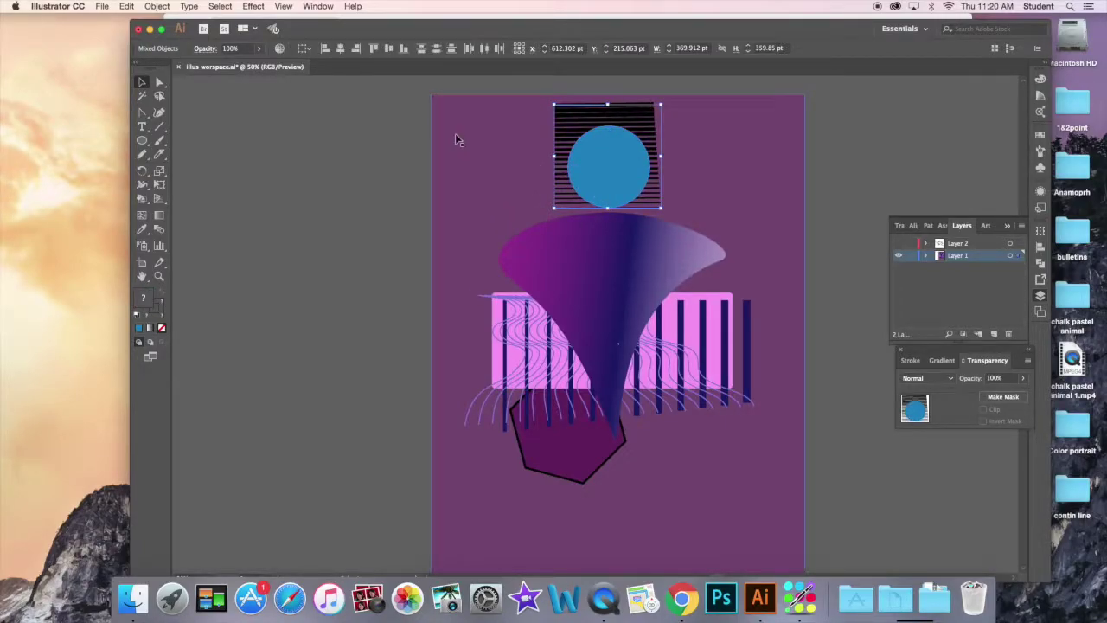
{"action": "left_click", "coordinate": [154, 7]}
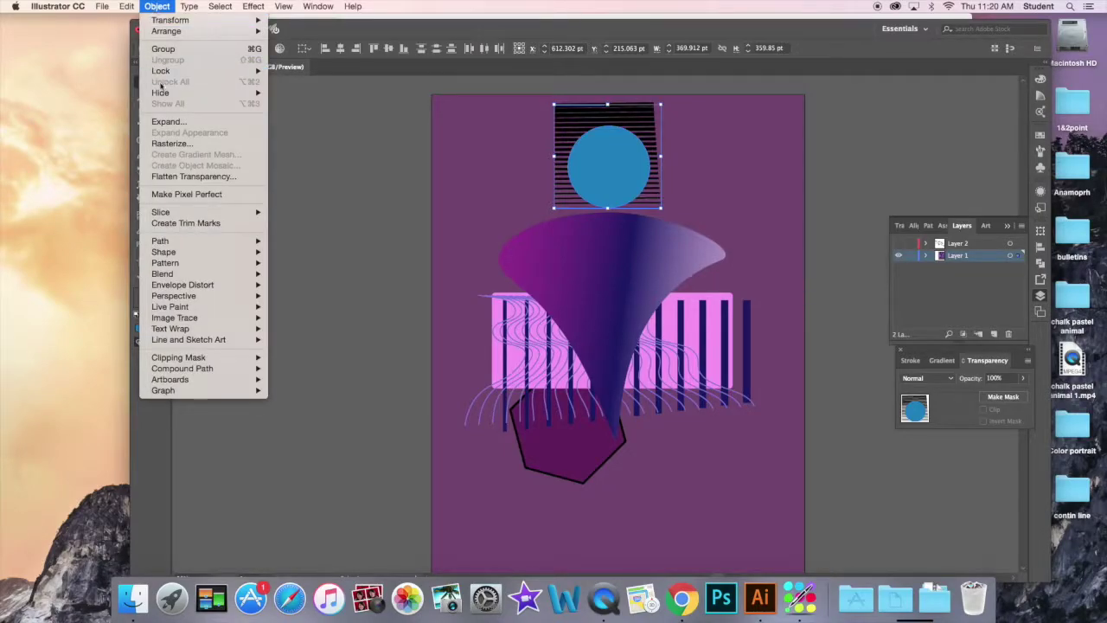
{"action": "mouse_move", "coordinate": [240, 358]}
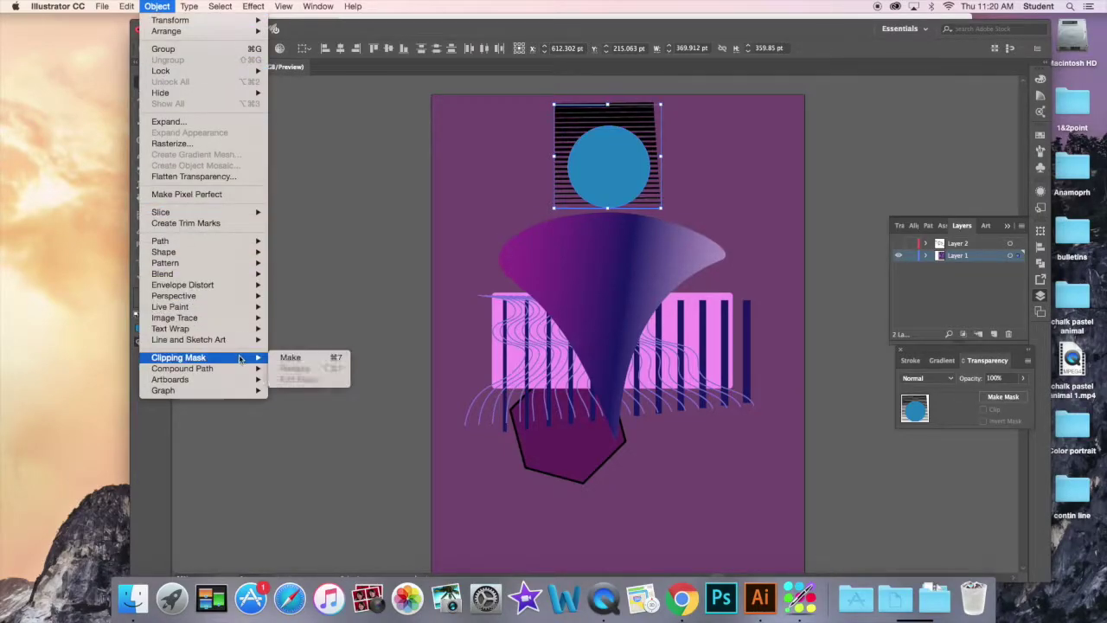
{"action": "left_click", "coordinate": [298, 357]}
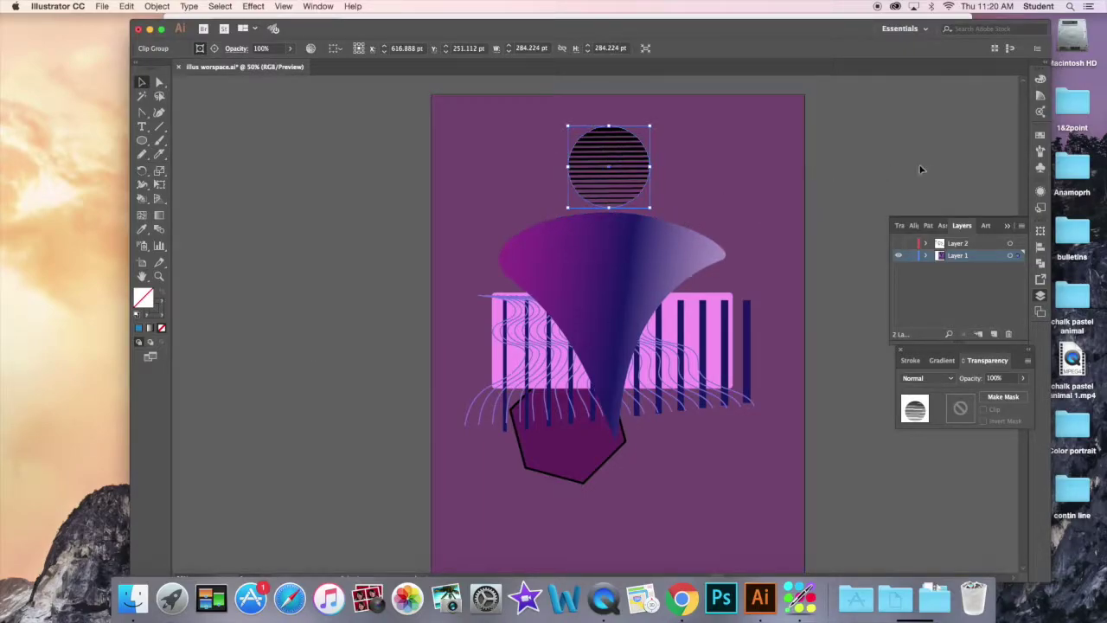
{"action": "left_click", "coordinate": [838, 140]}
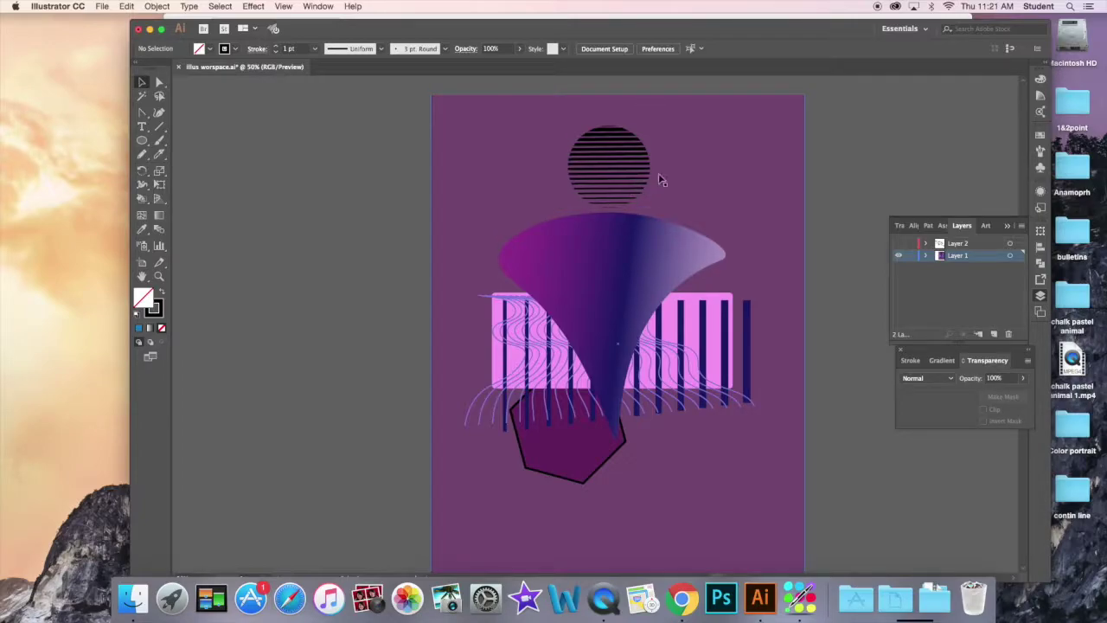
Try to directly select the circular clipping path around the striped lines.
{"action": "left_click", "coordinate": [159, 82]}
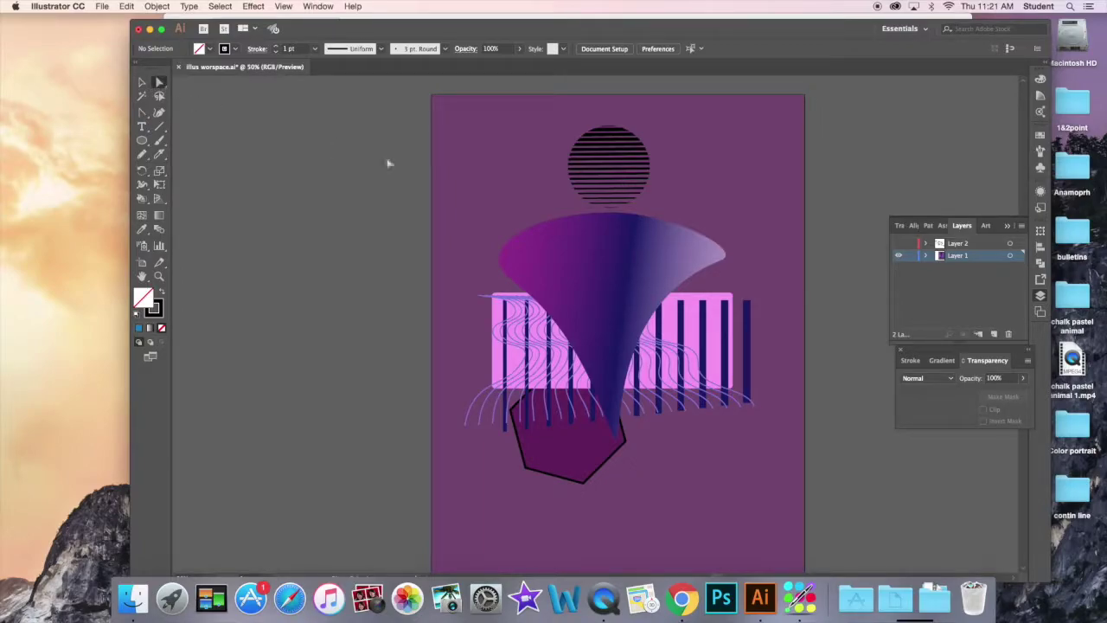
{"action": "left_click", "coordinate": [630, 195]}
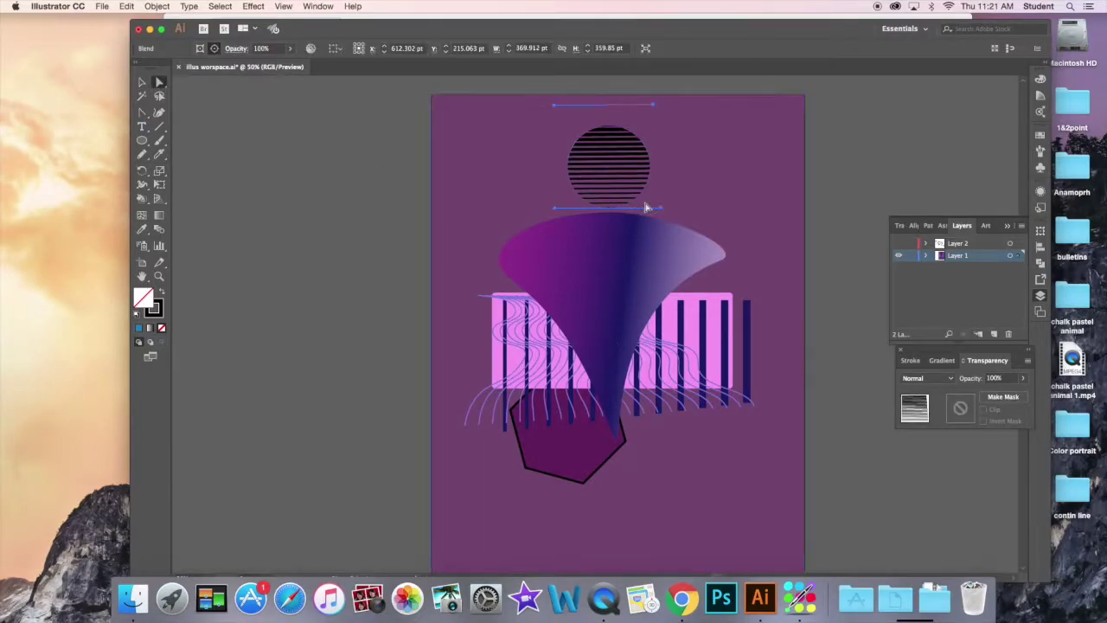
{"action": "left_click", "coordinate": [631, 201]}
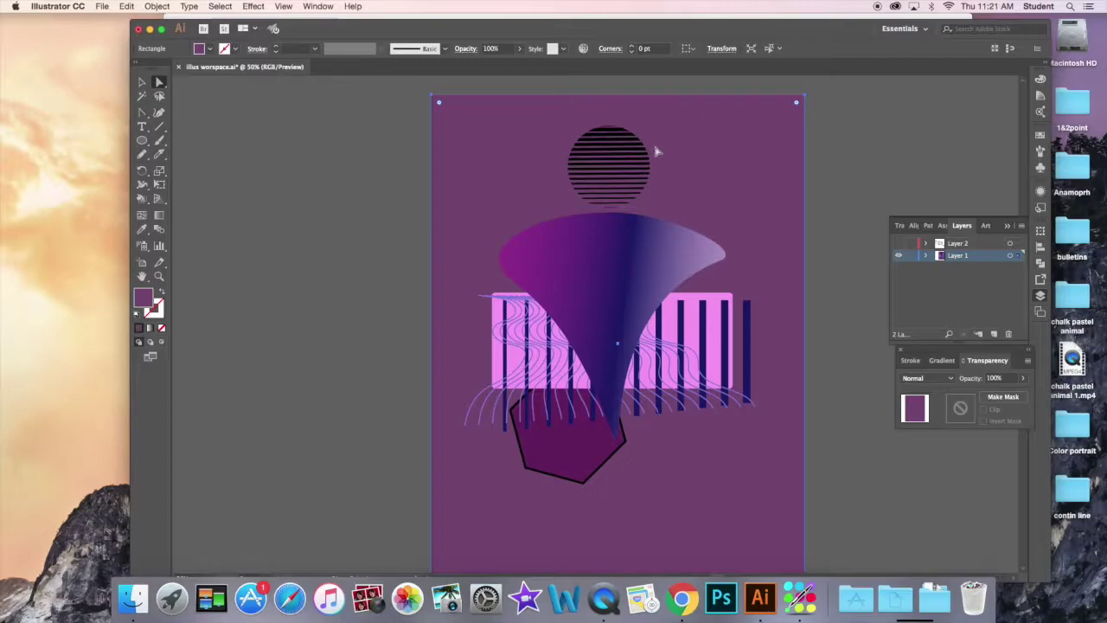
{"action": "left_click", "coordinate": [829, 183]}
{"action": "mouse_move", "coordinate": [647, 200]}
{"action": "left_mouse_down"}
{"action": "mouse_move", "coordinate": [644, 189]}
{"action": "mouse_move", "coordinate": [654, 198]}
{"action": "left_mouse_up"}
Expand Layer 1 and lock the purple background rectangle.
{"action": "left_click", "coordinate": [926, 257]}
{"action": "scroll", "coordinate": [952, 297], "scroll_direction": "down", "scroll_amount": 2}
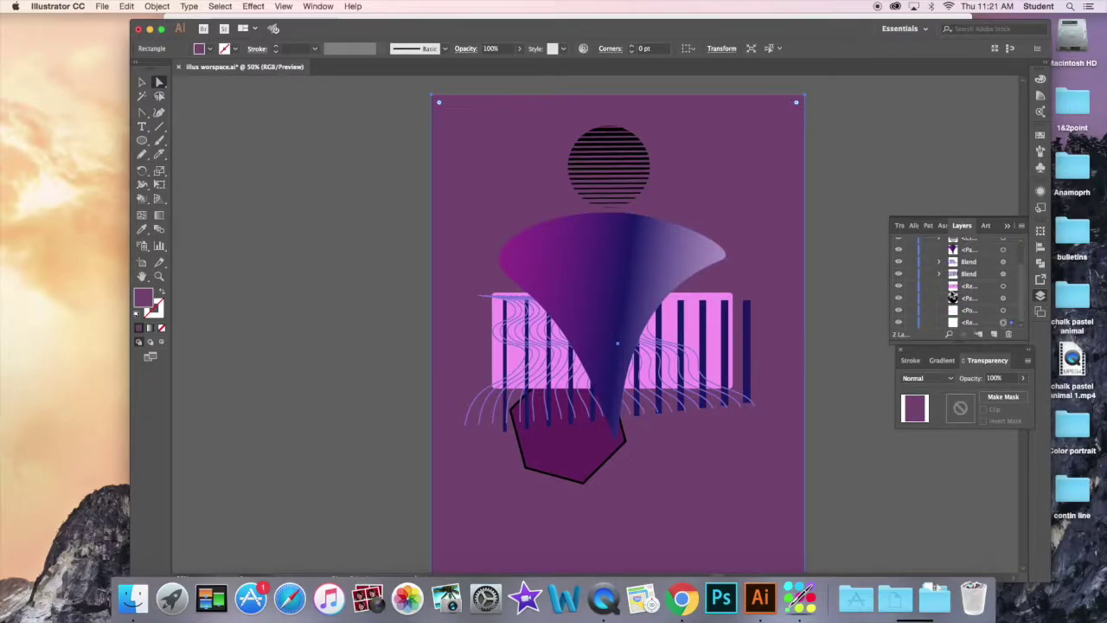
{"action": "left_click", "coordinate": [911, 323]}
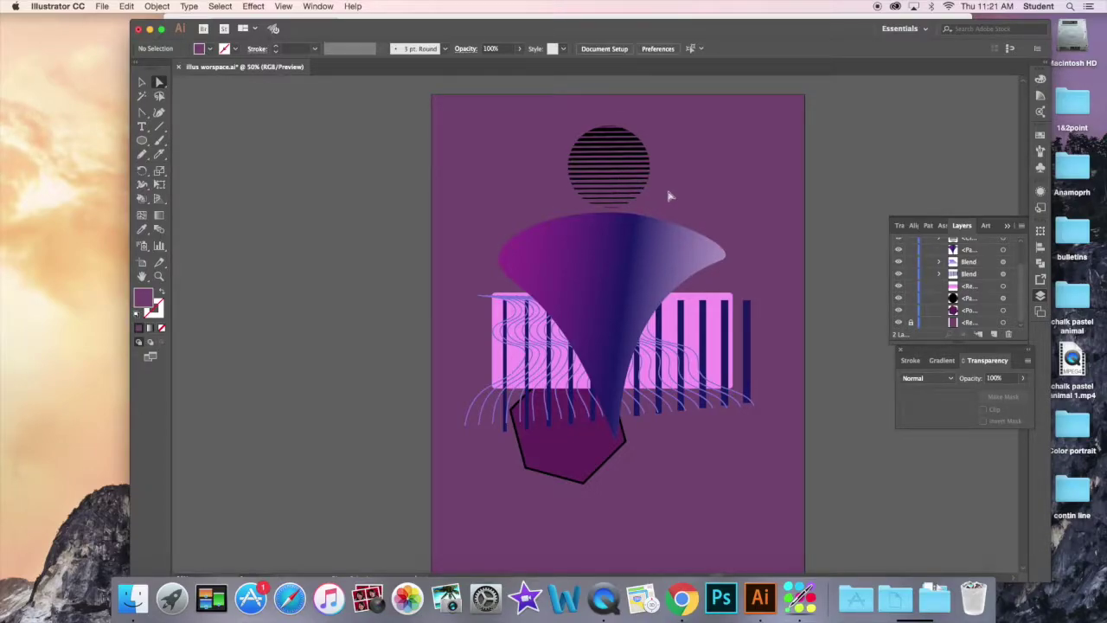
{"action": "left_click", "coordinate": [630, 184]}
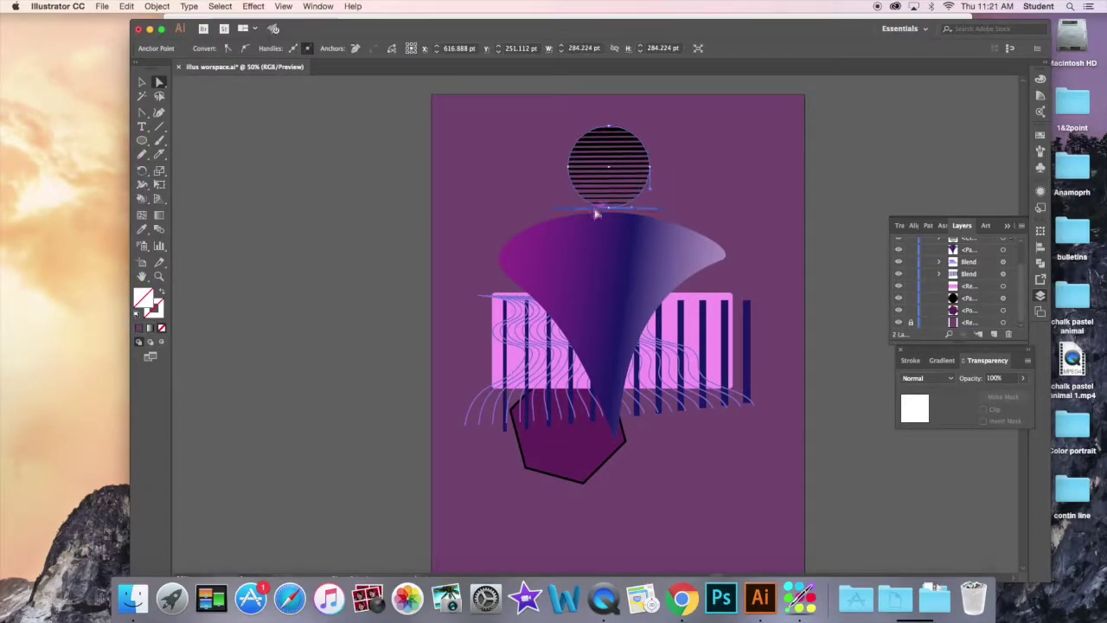
{"action": "left_click", "coordinate": [576, 126]}
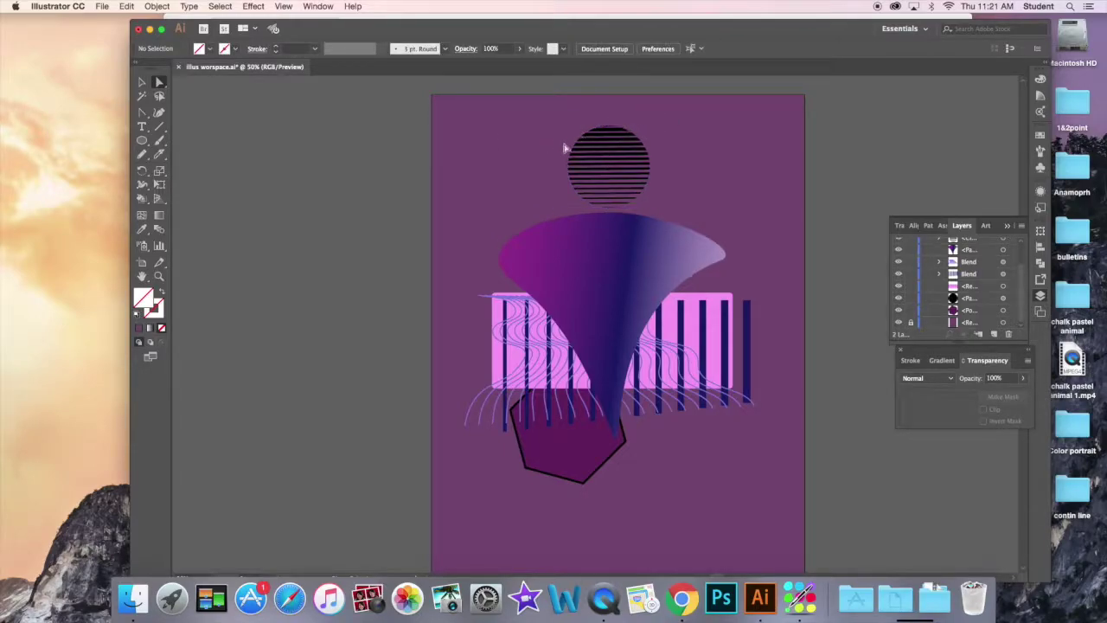
{"action": "left_click", "coordinate": [605, 126]}
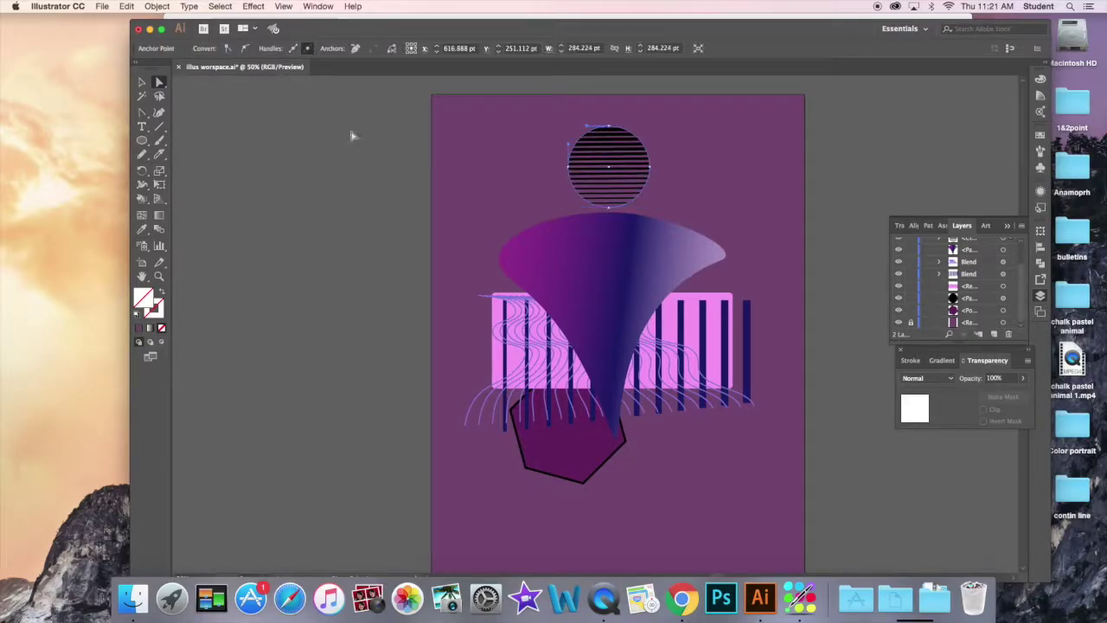
{"action": "left_click", "coordinate": [142, 82]}
{"action": "left_click", "coordinate": [573, 137]}
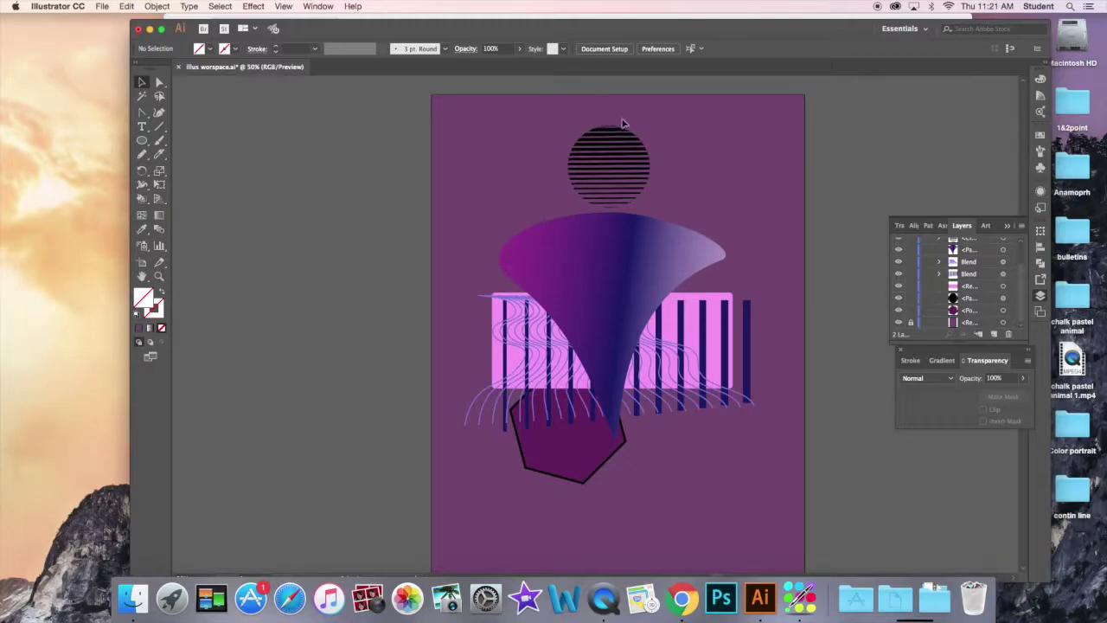
Directly select the striped circle's clipping path and fill it with bright blue (00AFF4).
{"action": "key", "text": "a"}
{"action": "left_click", "coordinate": [623, 180]}
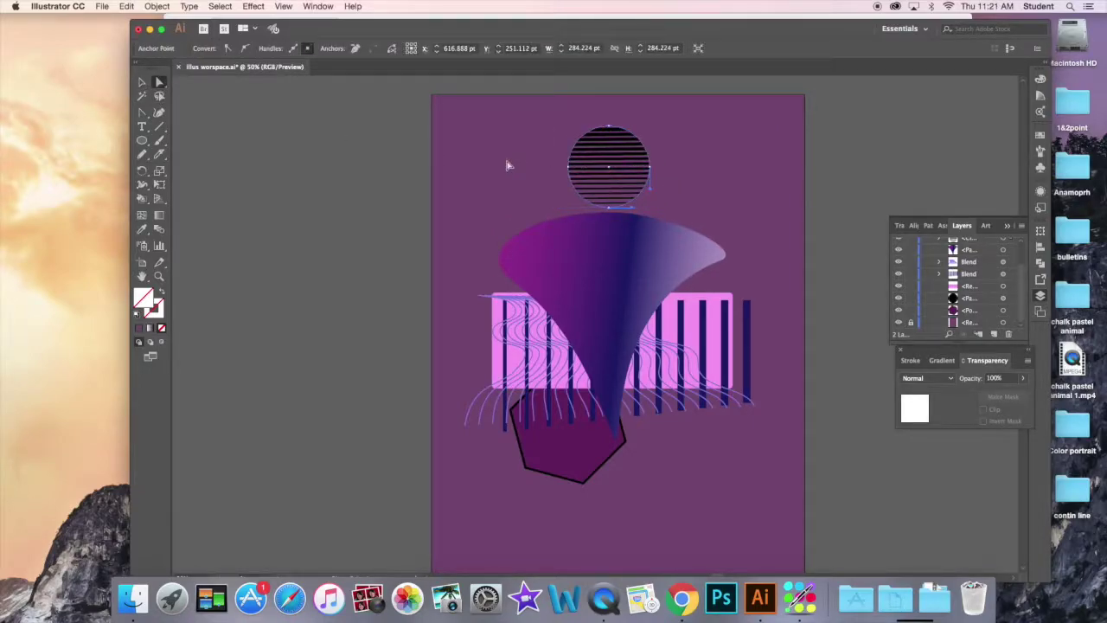
{"action": "double_click", "coordinate": [148, 298]}
{"action": "left_click_drag", "start_coordinate": [383, 409], "coordinate": [383, 449]}
{"action": "left_click", "coordinate": [352, 403]}
{"action": "left_click_drag", "start_coordinate": [391, 389], "coordinate": [394, 388]}
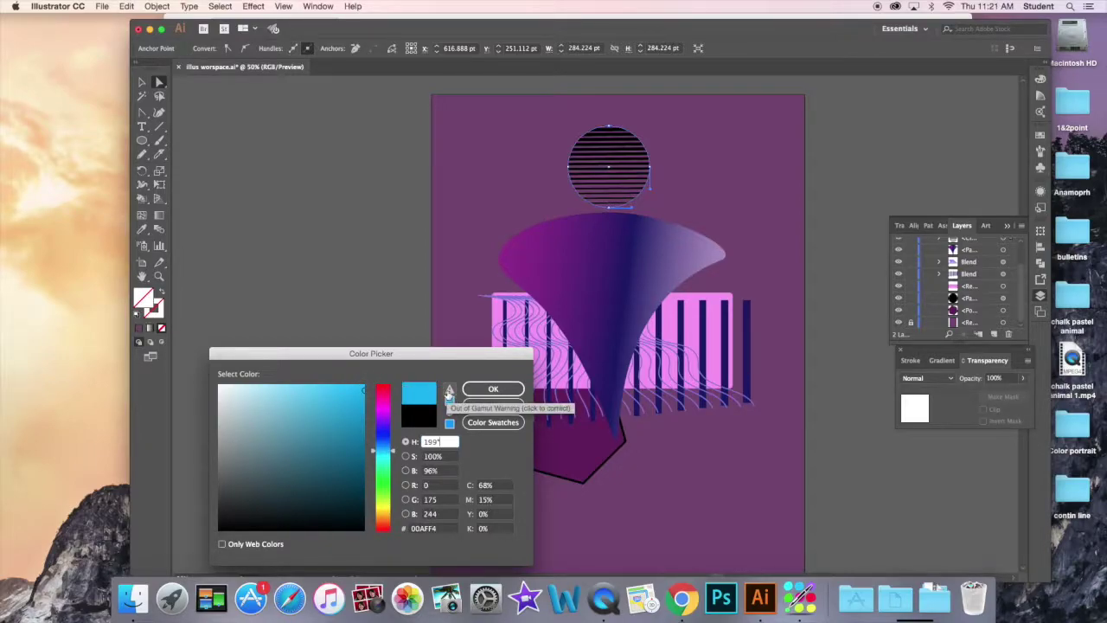
{"action": "left_click", "coordinate": [490, 390]}
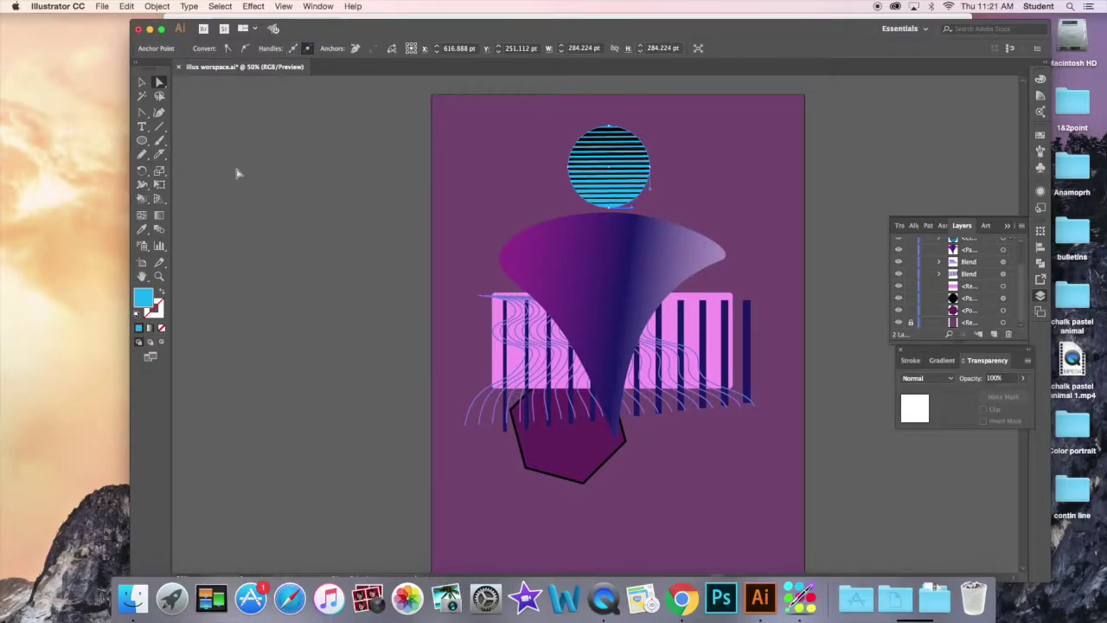
Rotate the striped circle so its stripes run diagonally, and move it to the poster's upper left.
{"action": "left_click", "coordinate": [142, 83]}
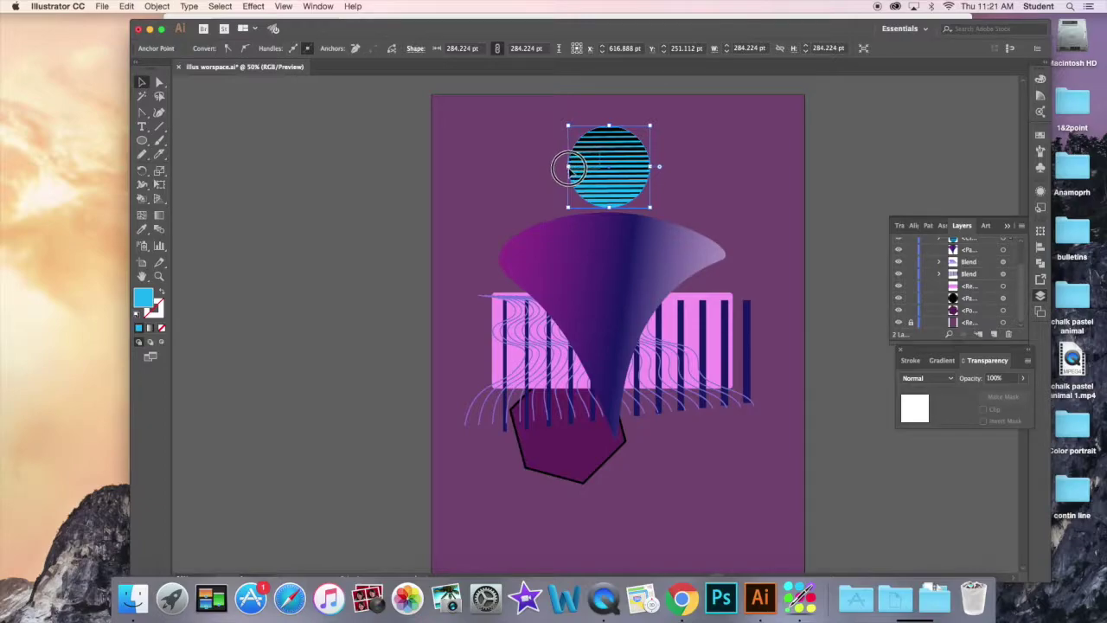
{"action": "left_click", "coordinate": [616, 172]}
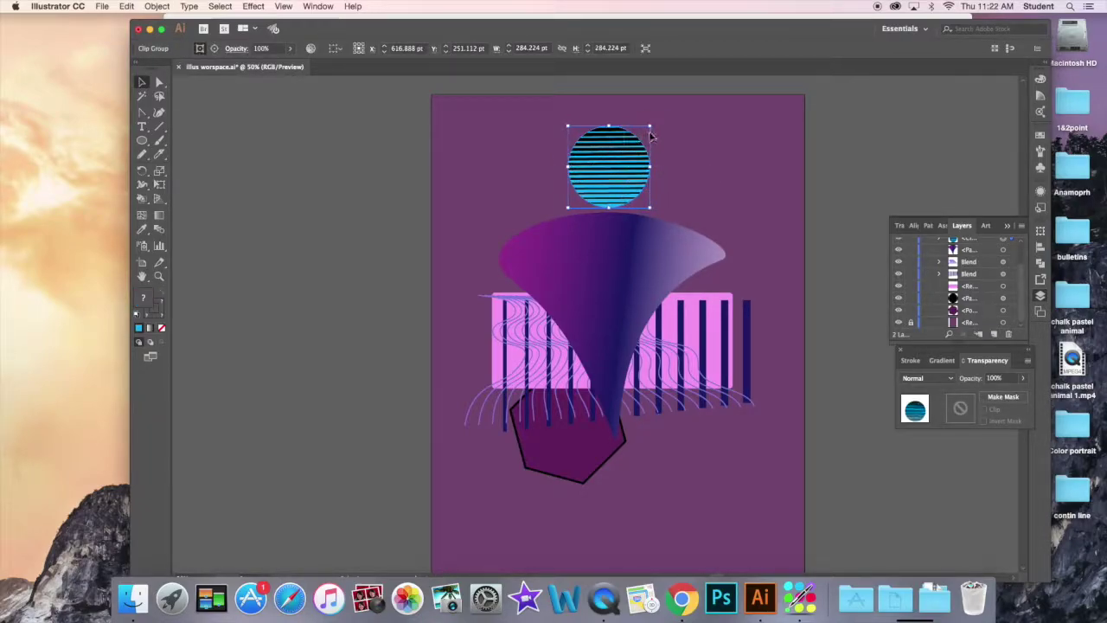
{"action": "mouse_move", "coordinate": [647, 128]}
{"action": "left_mouse_down"}
{"action": "mouse_move", "coordinate": [617, 112]}
{"action": "mouse_move", "coordinate": [614, 124]}
{"action": "mouse_move", "coordinate": [692, 171]}
{"action": "mouse_move", "coordinate": [704, 222]}
{"action": "left_mouse_up"}
{"action": "mouse_move", "coordinate": [638, 245]}
{"action": "left_mouse_down"}
{"action": "mouse_move", "coordinate": [494, 217]}
{"action": "mouse_move", "coordinate": [494, 178]}
{"action": "mouse_move", "coordinate": [534, 179]}
{"action": "left_mouse_up"}
{"action": "left_click", "coordinate": [858, 151]}
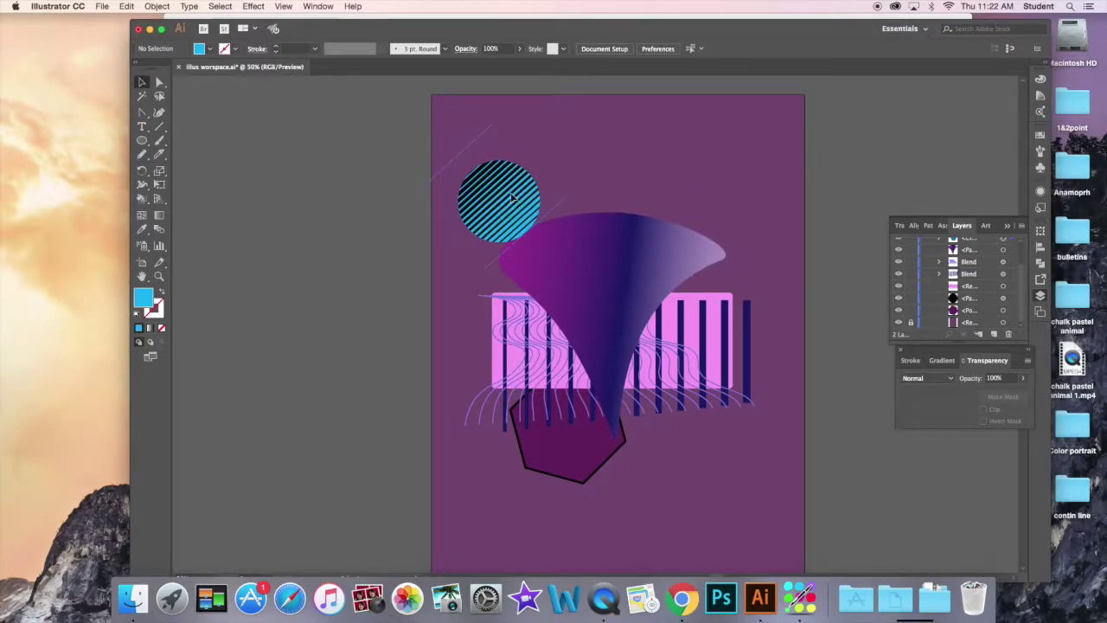
Enlarge the striped circle and move it below the right end of the pink rectangle.
{"action": "left_click", "coordinate": [511, 198]}
{"action": "left_click_drag", "start_coordinate": [541, 162], "coordinate": [604, 127]}
{"action": "mouse_move", "coordinate": [553, 154]}
{"action": "left_mouse_down"}
{"action": "mouse_move", "coordinate": [573, 179]}
{"action": "mouse_move", "coordinate": [714, 188]}
{"action": "mouse_move", "coordinate": [761, 371]}
{"action": "mouse_move", "coordinate": [745, 437]}
{"action": "left_mouse_up"}
{"action": "left_click", "coordinate": [849, 301]}
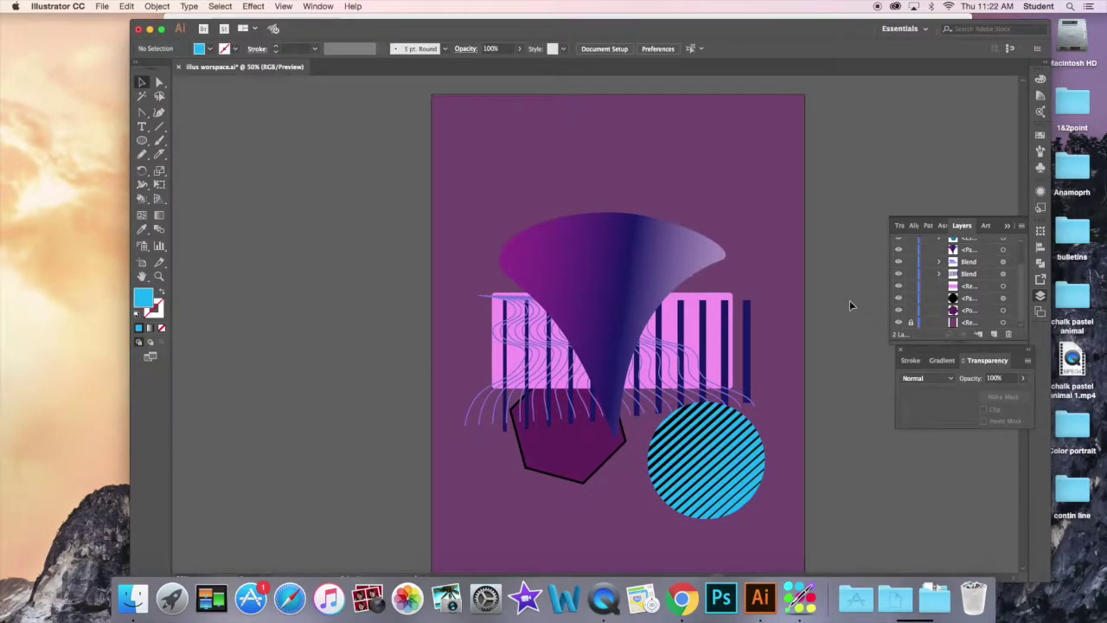